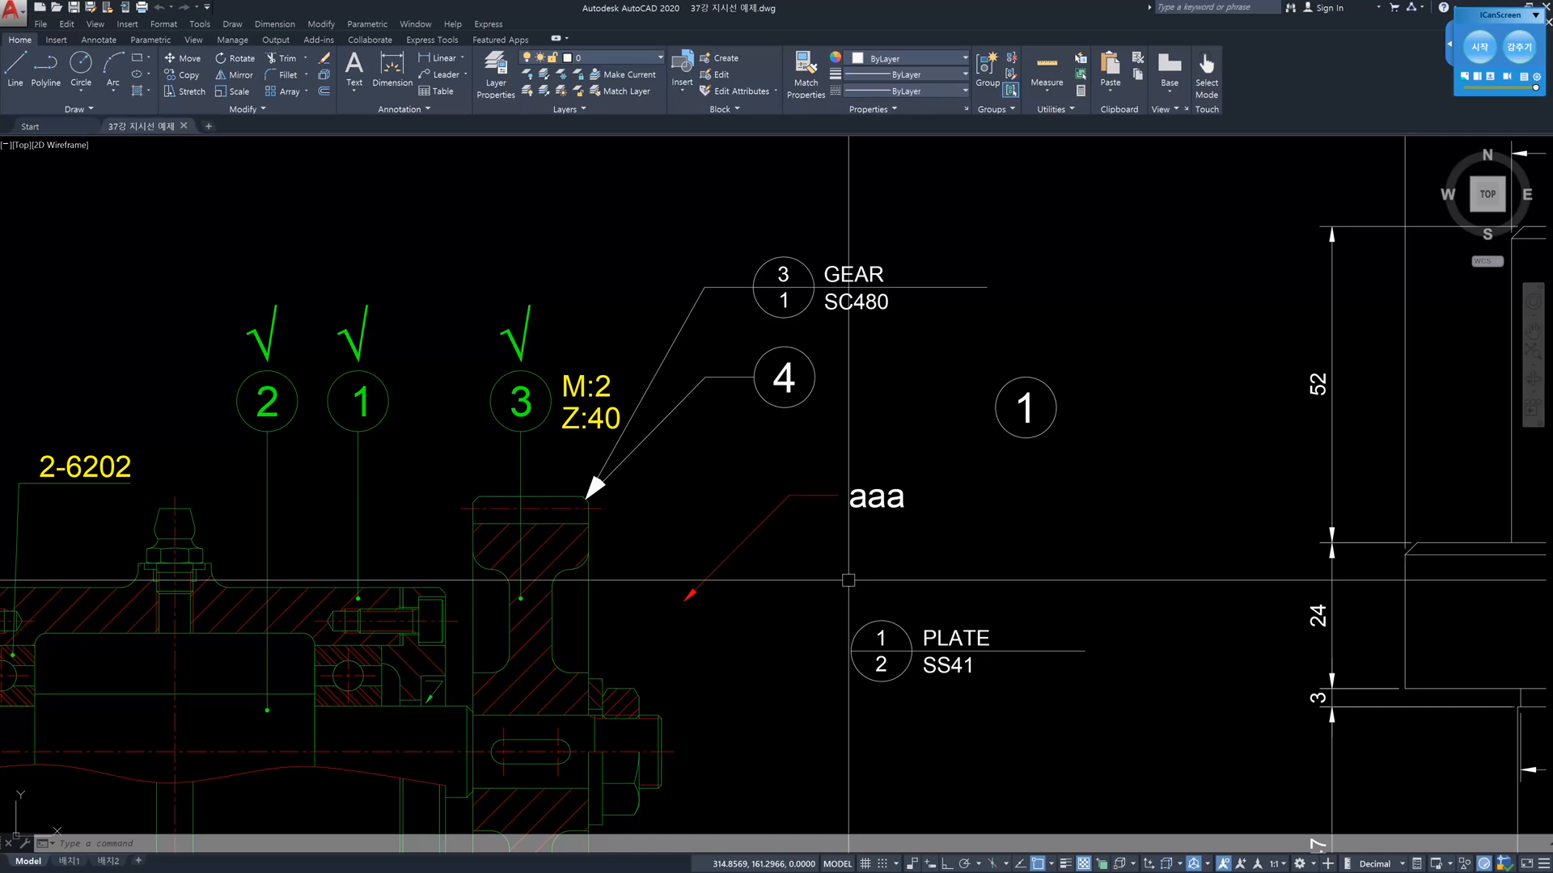
Set the maximum leader points of the 지시선 multileader style to 3
{"action": "type", "text": "mls"}
{"action": "key", "text": "Return"}
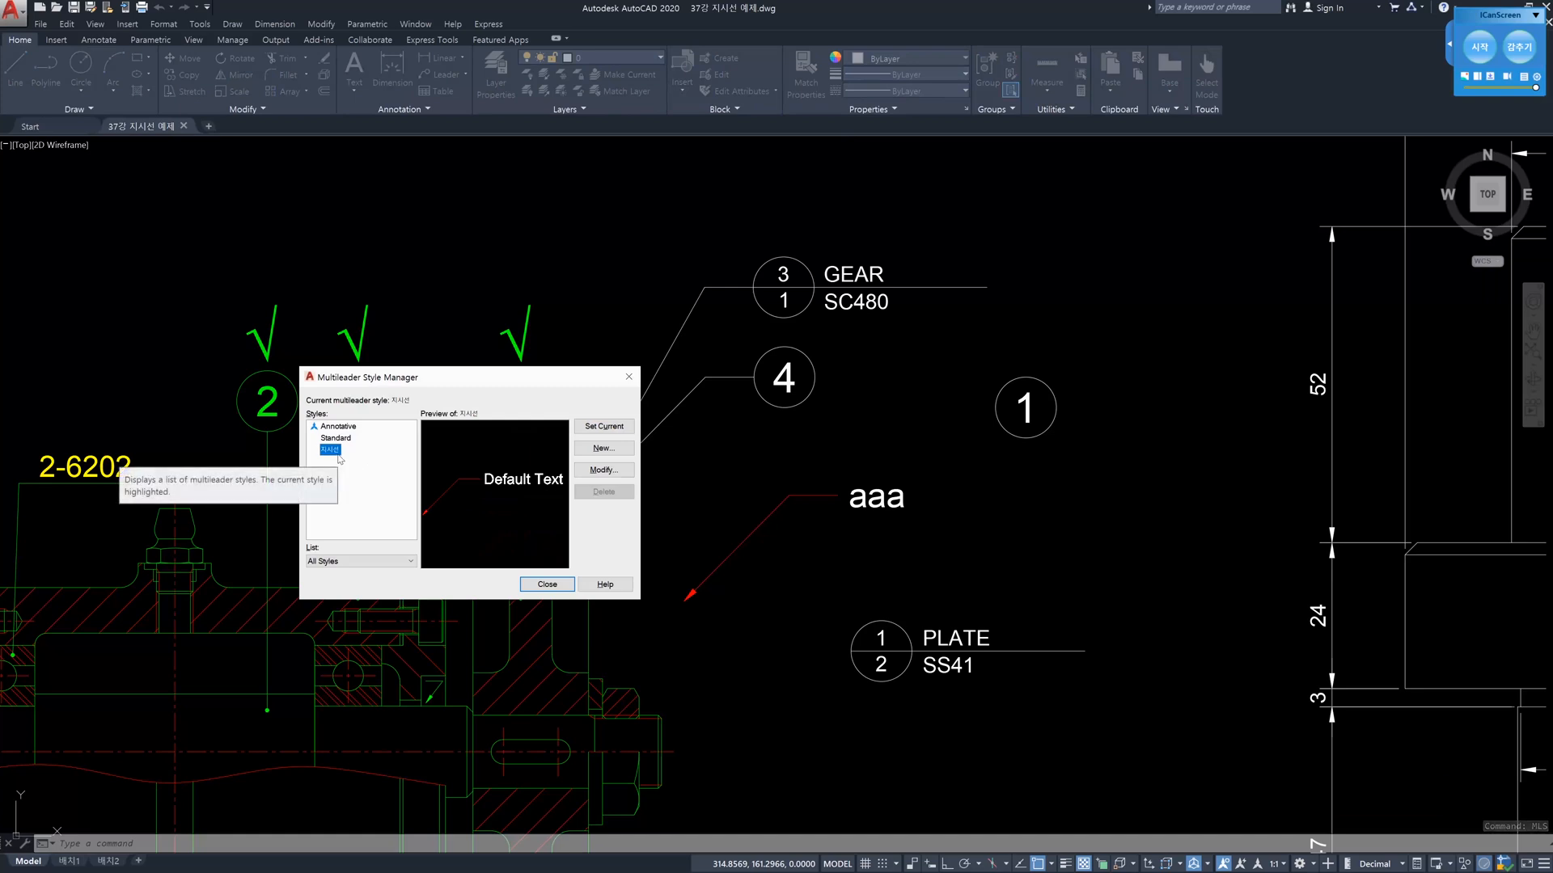
{"action": "left_click", "coordinate": [597, 473]}
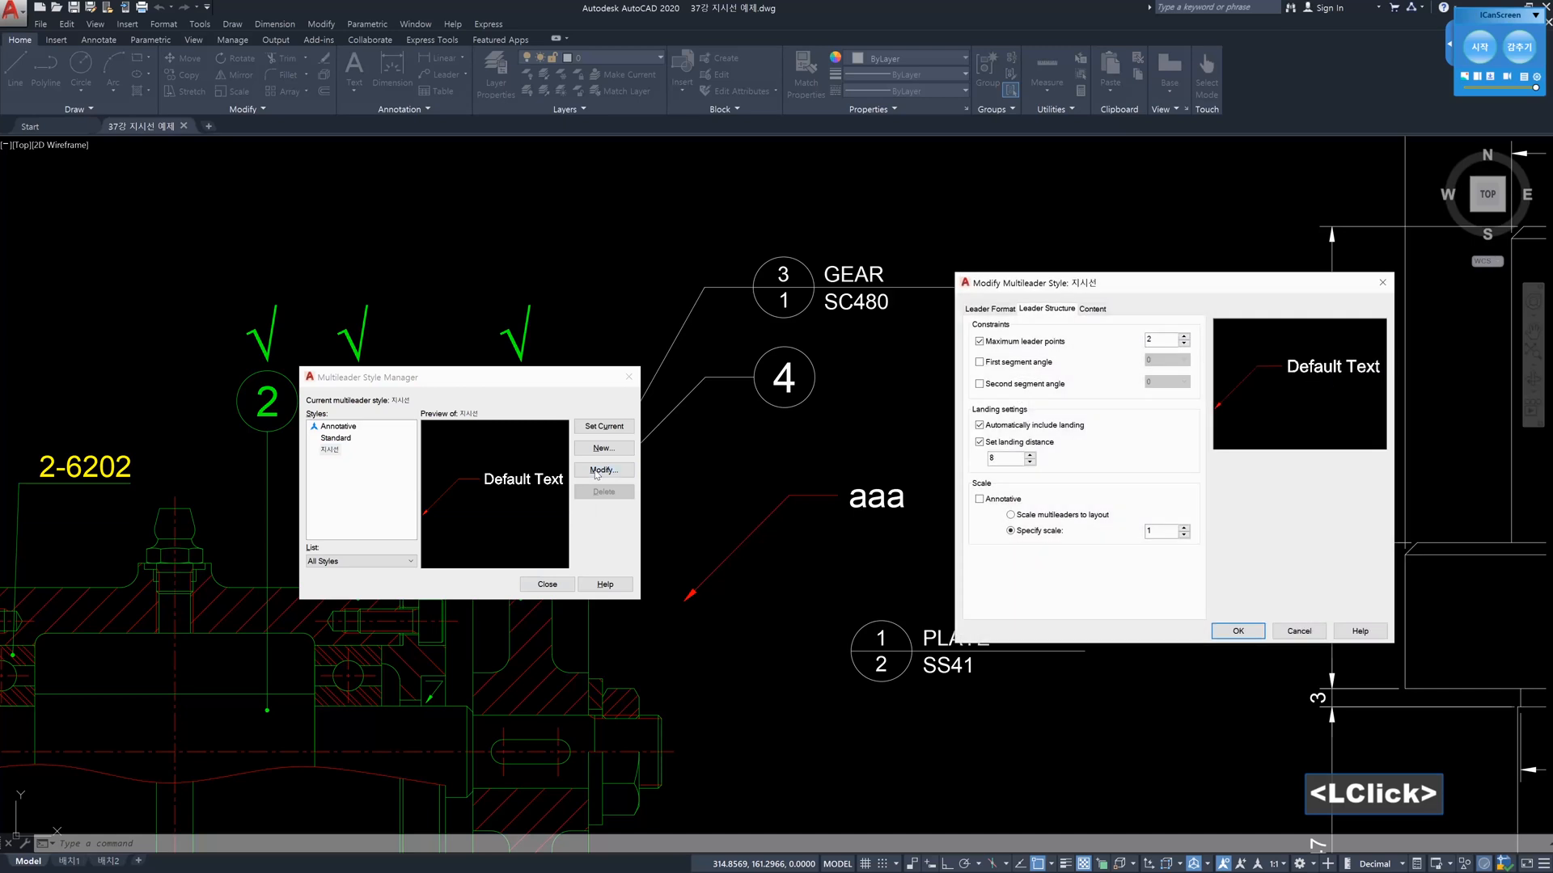
{"action": "left_click", "coordinate": [1000, 313]}
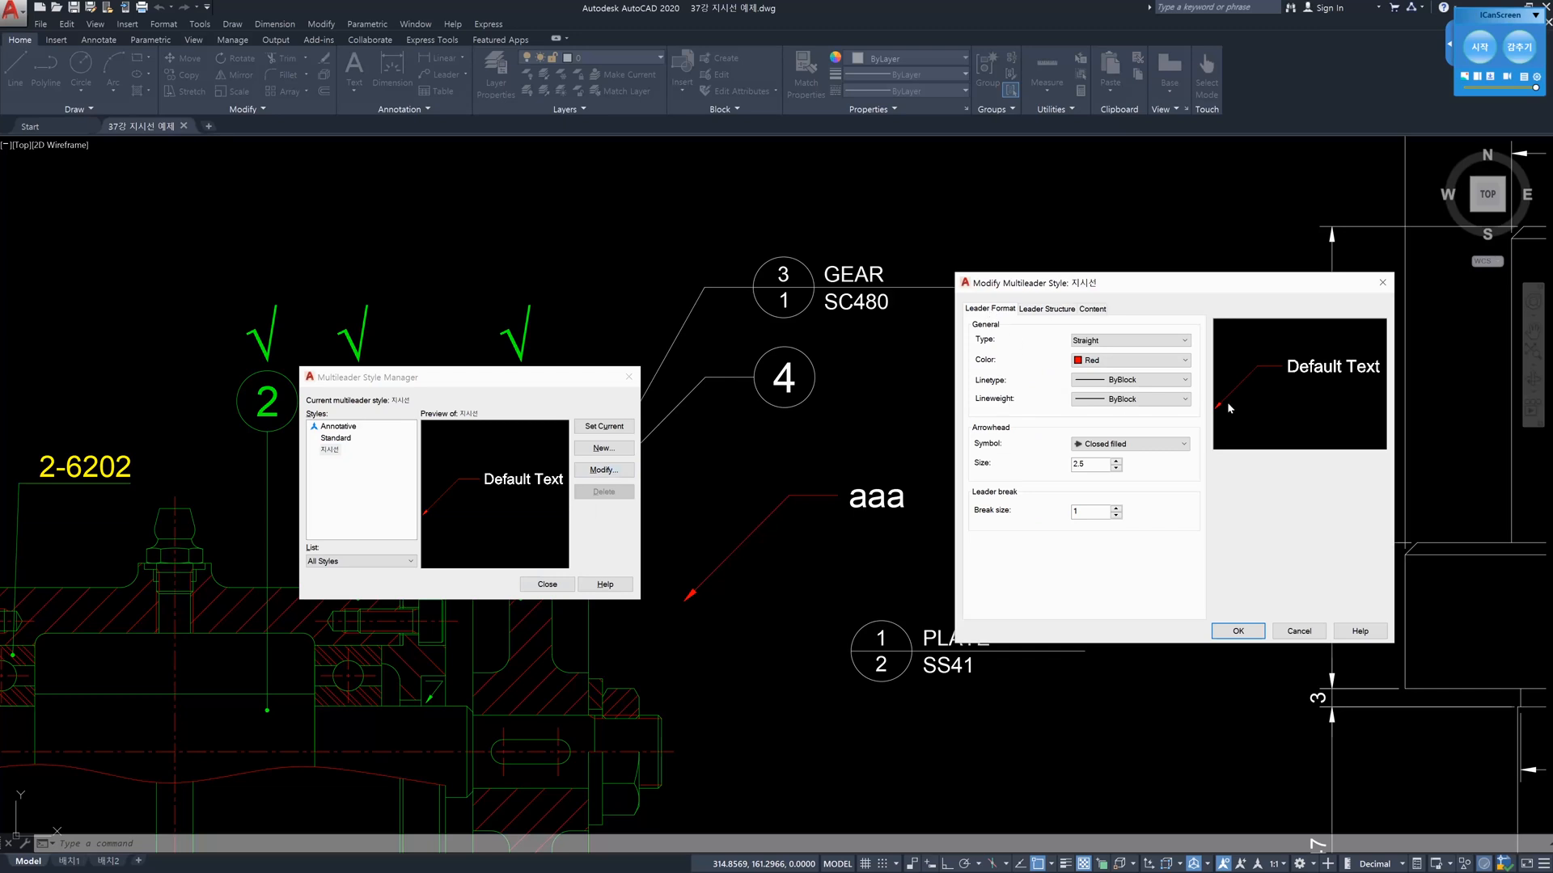
{"action": "left_click", "coordinate": [1049, 309]}
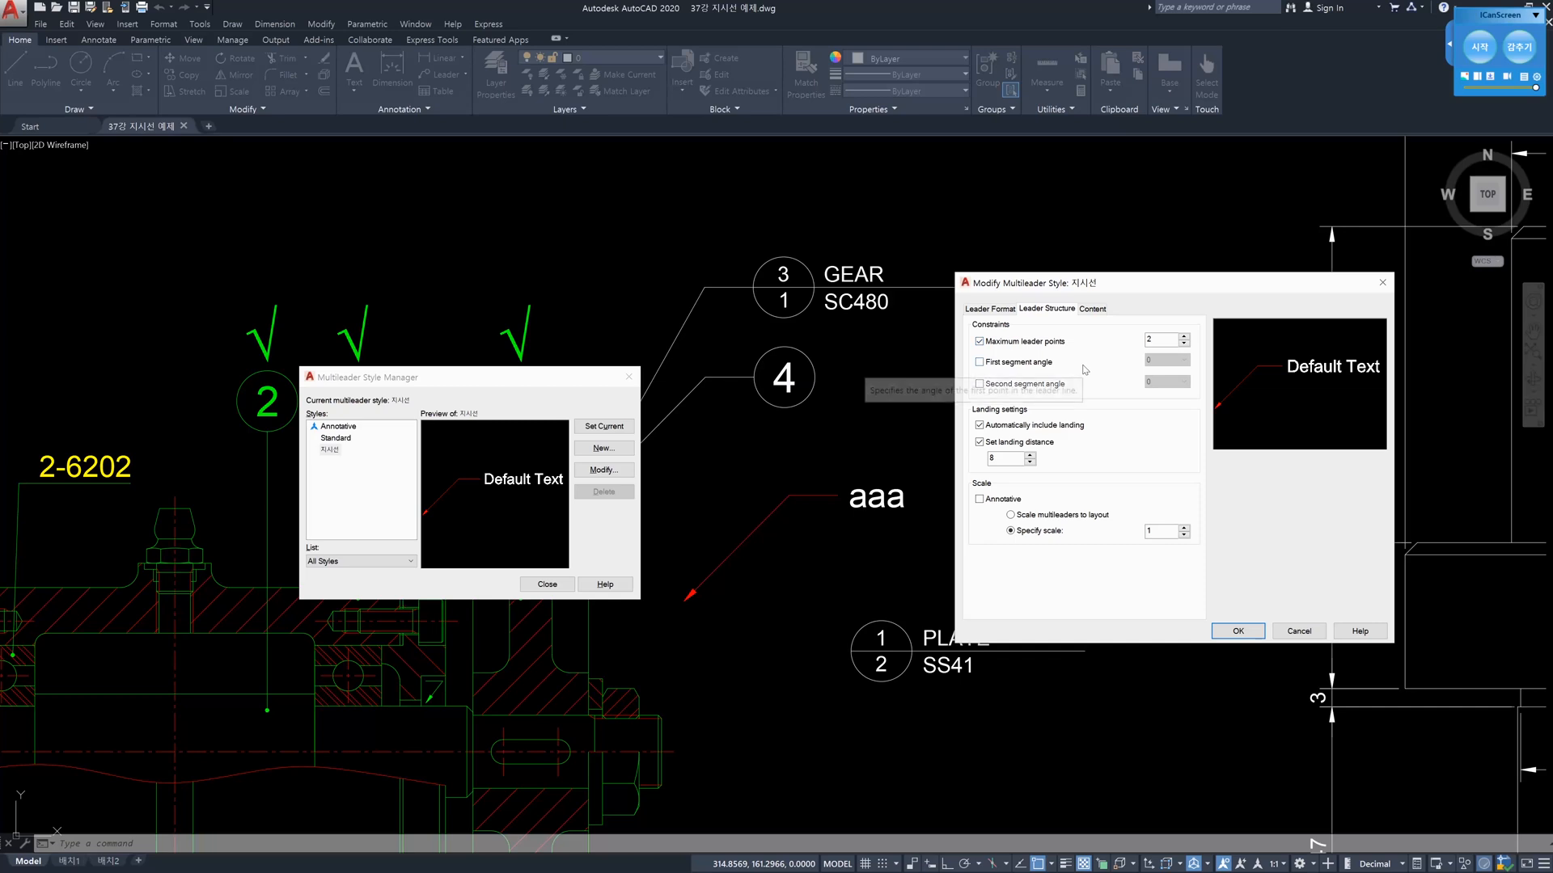
{"action": "left_click_drag", "start_coordinate": [1153, 340], "coordinate": [1132, 354]}
{"action": "type", "text": "3"}
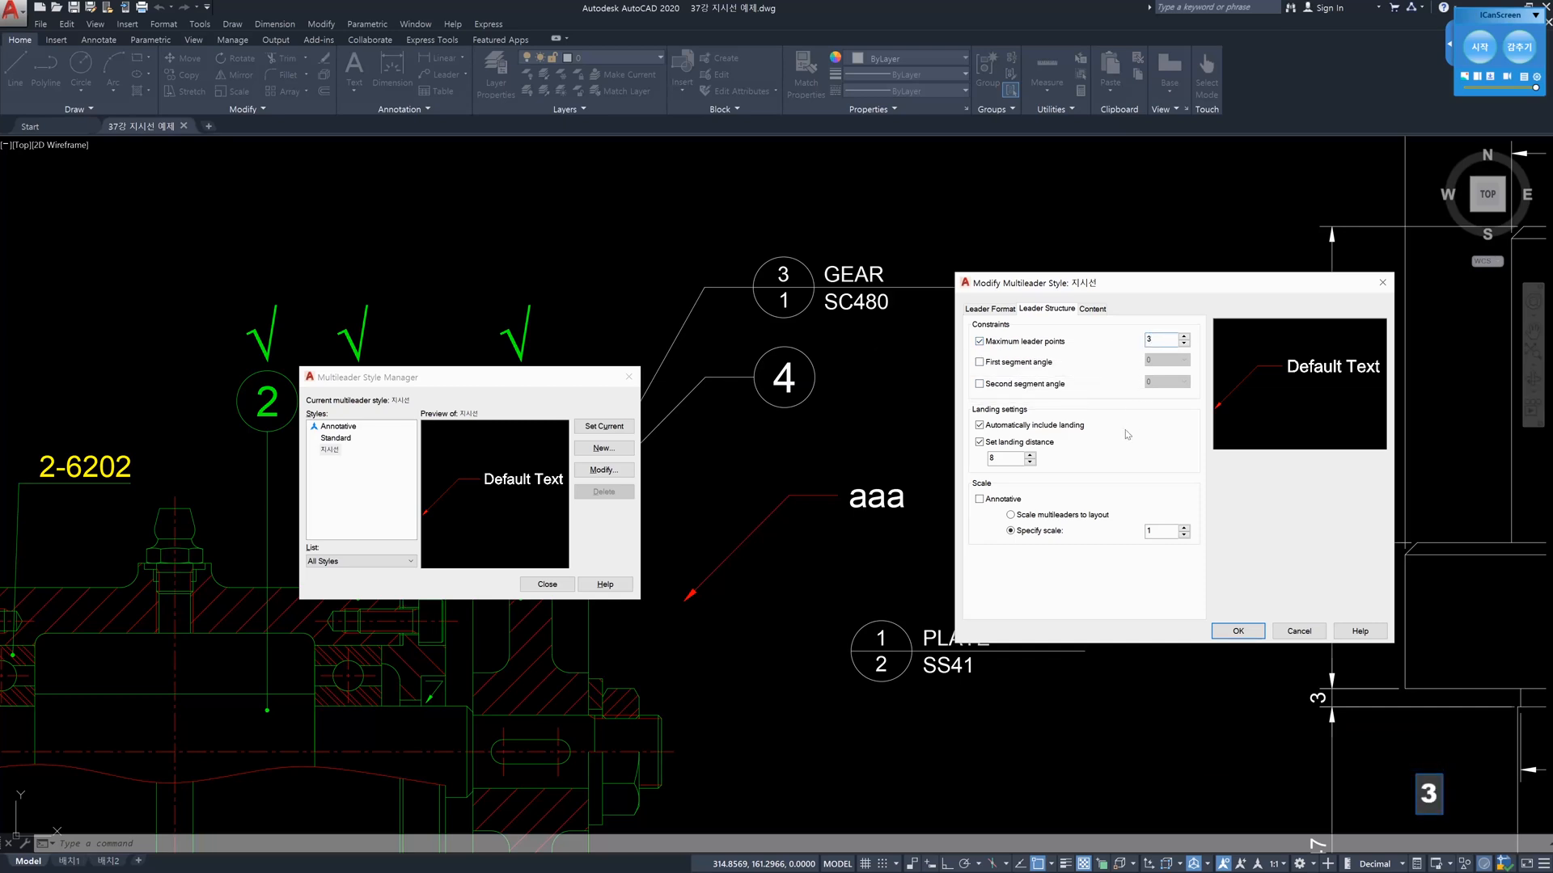
{"action": "left_click", "coordinate": [1237, 632]}
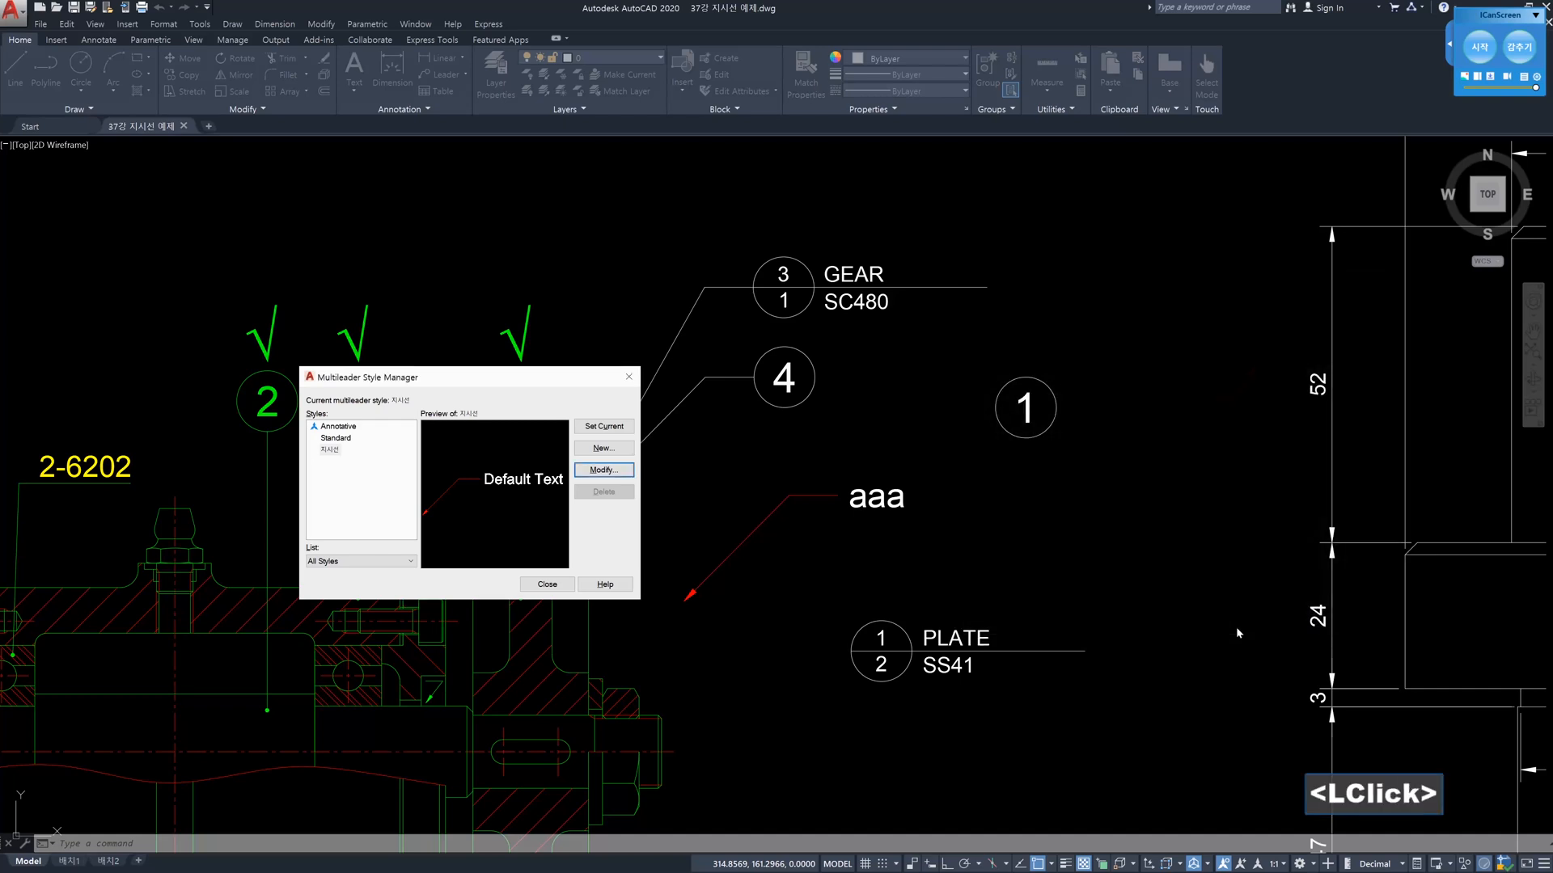
{"action": "left_click", "coordinate": [555, 585]}
Draw a multileader with one bend from the lower chamfer at the shaft's right end, with the text "aaa"
{"action": "mouse_move", "coordinate": [936, 600]}
{"action": "middle_mouse_down"}
{"action": "mouse_move", "coordinate": [935, 367]}
{"action": "mouse_move", "coordinate": [957, 332]}
{"action": "middle_mouse_up"}
{"action": "type", "text": "mld"}
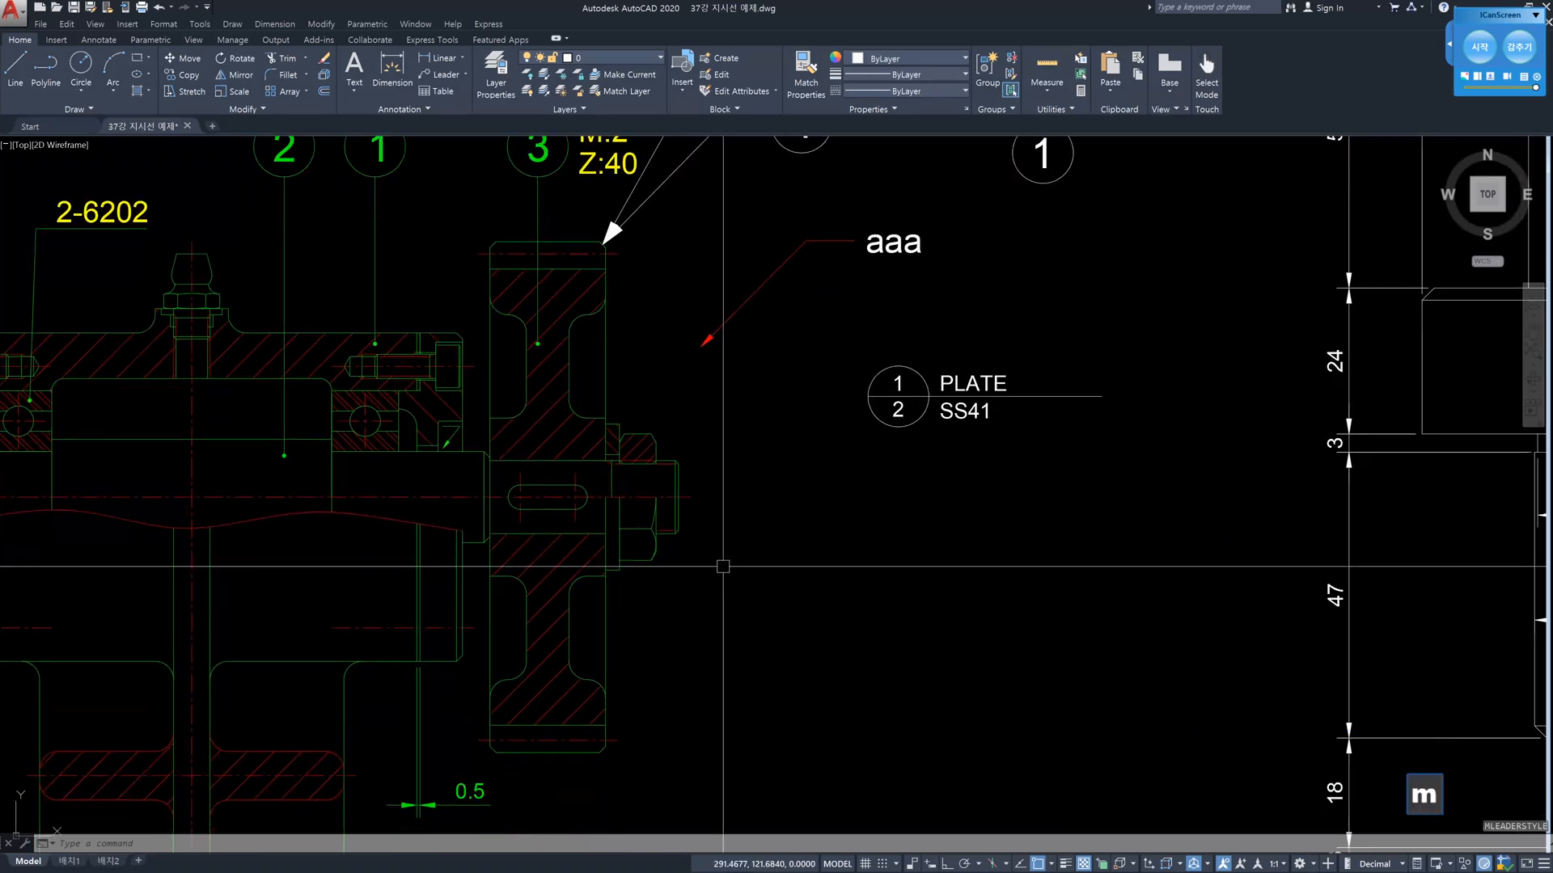
{"action": "key", "text": "Return"}
{"action": "scroll", "coordinate": [722, 566], "scroll_direction": "up", "scroll_amount": 6}
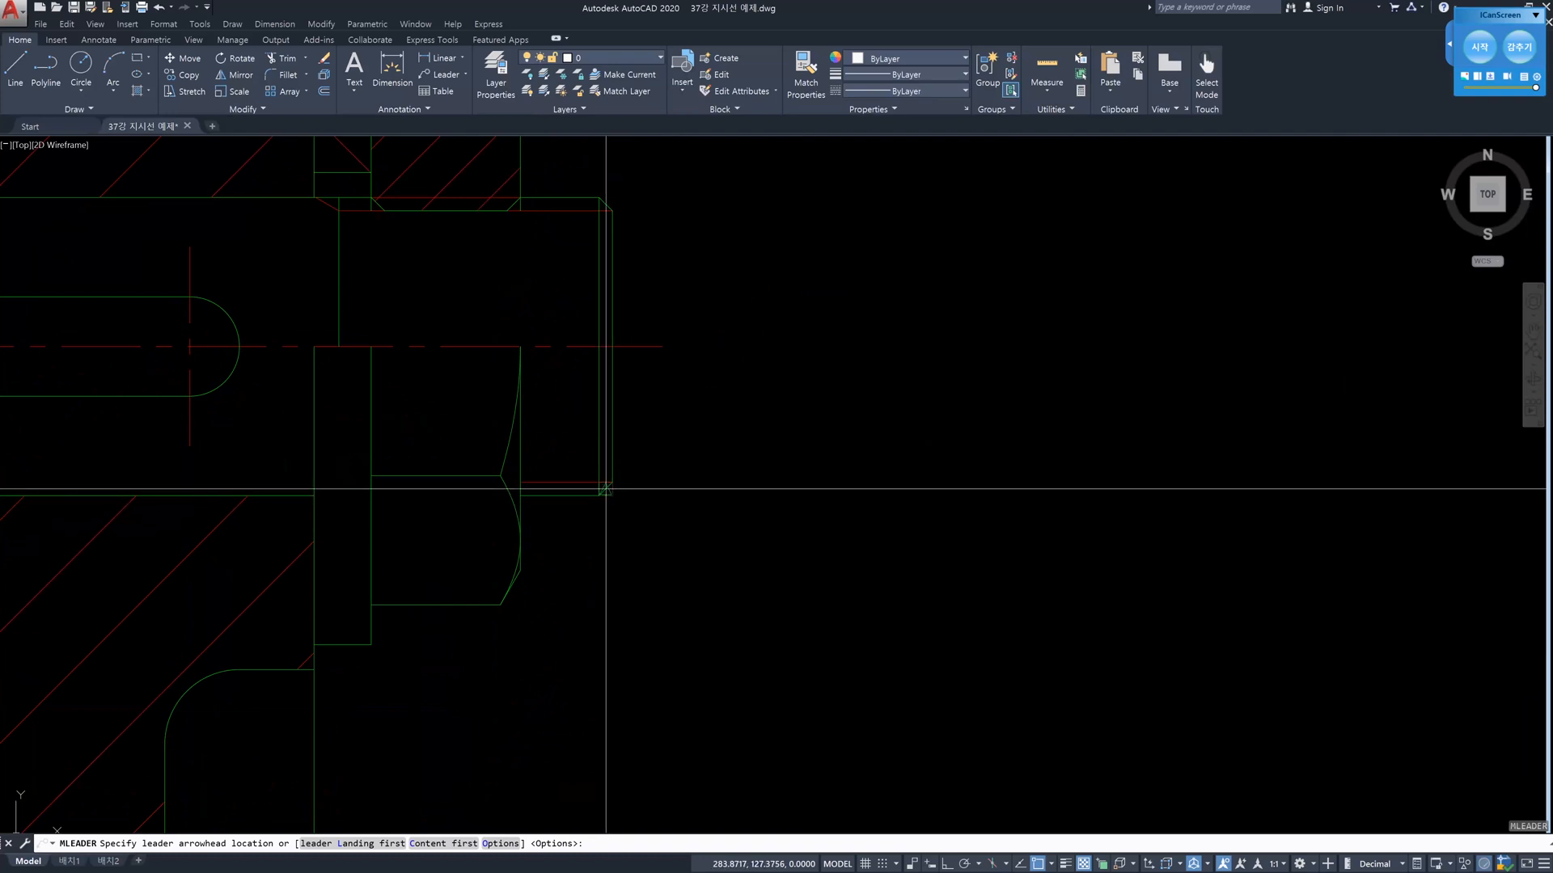
{"action": "left_click", "coordinate": [605, 490]}
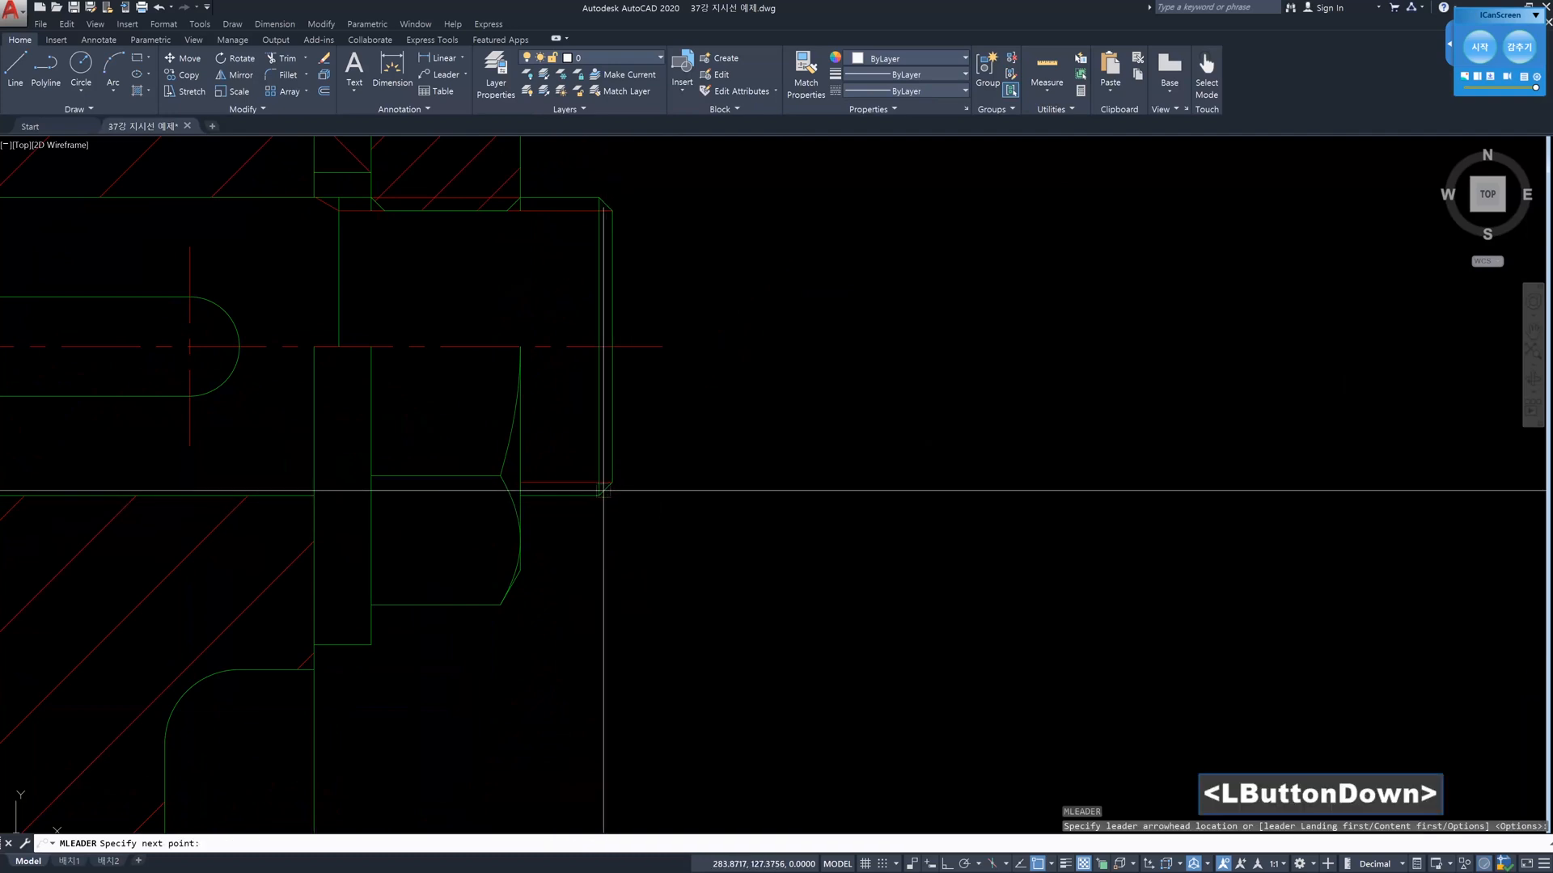
{"action": "scroll", "coordinate": [712, 606], "scroll_direction": "down", "scroll_amount": 2}
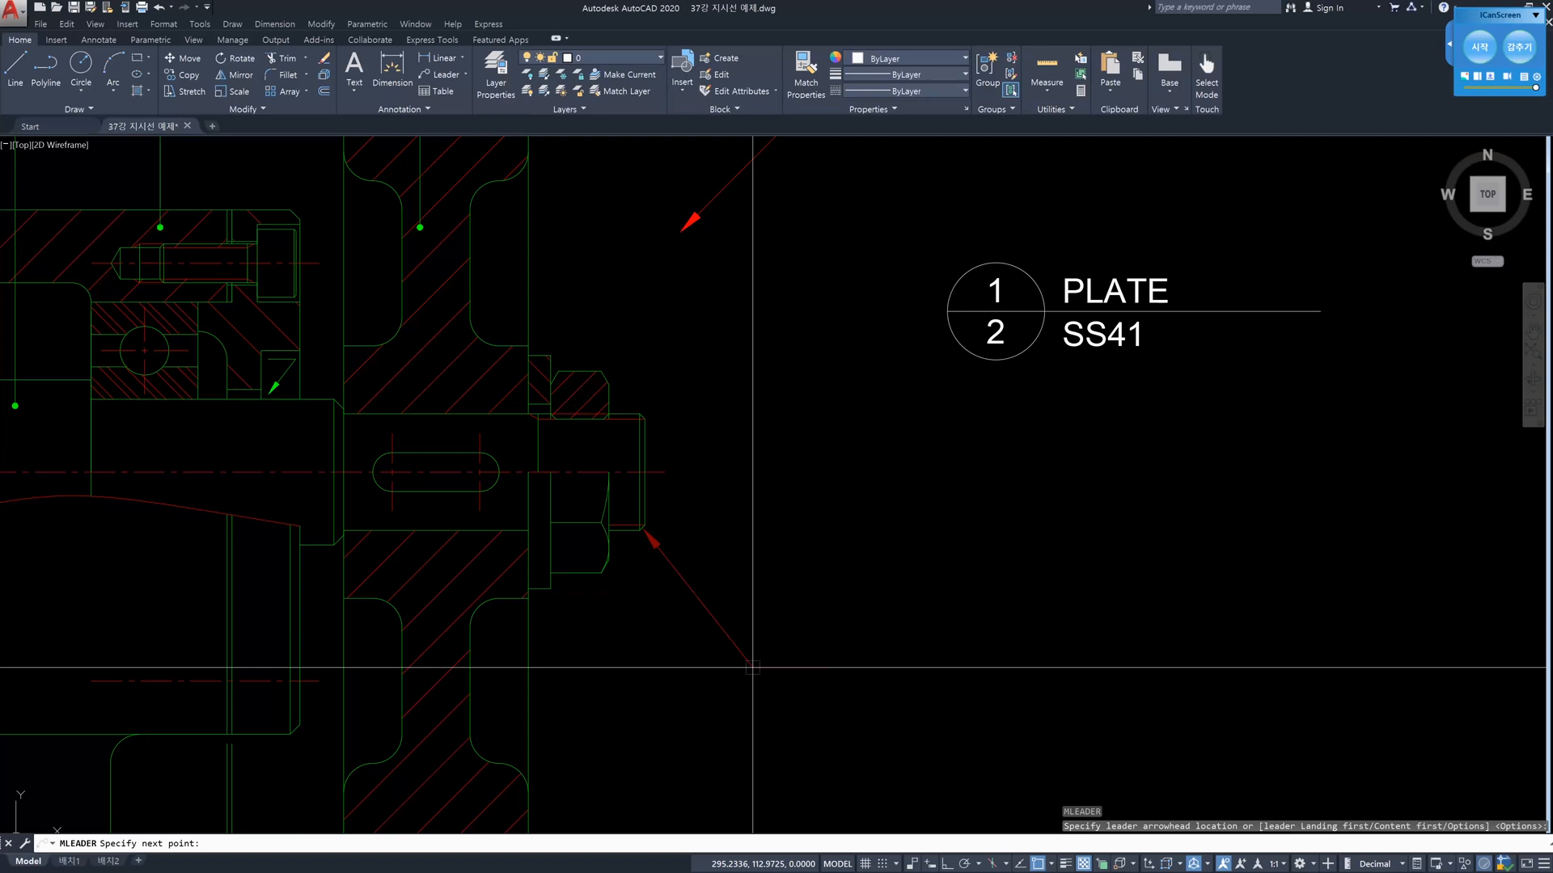
{"action": "left_click", "coordinate": [752, 667]}
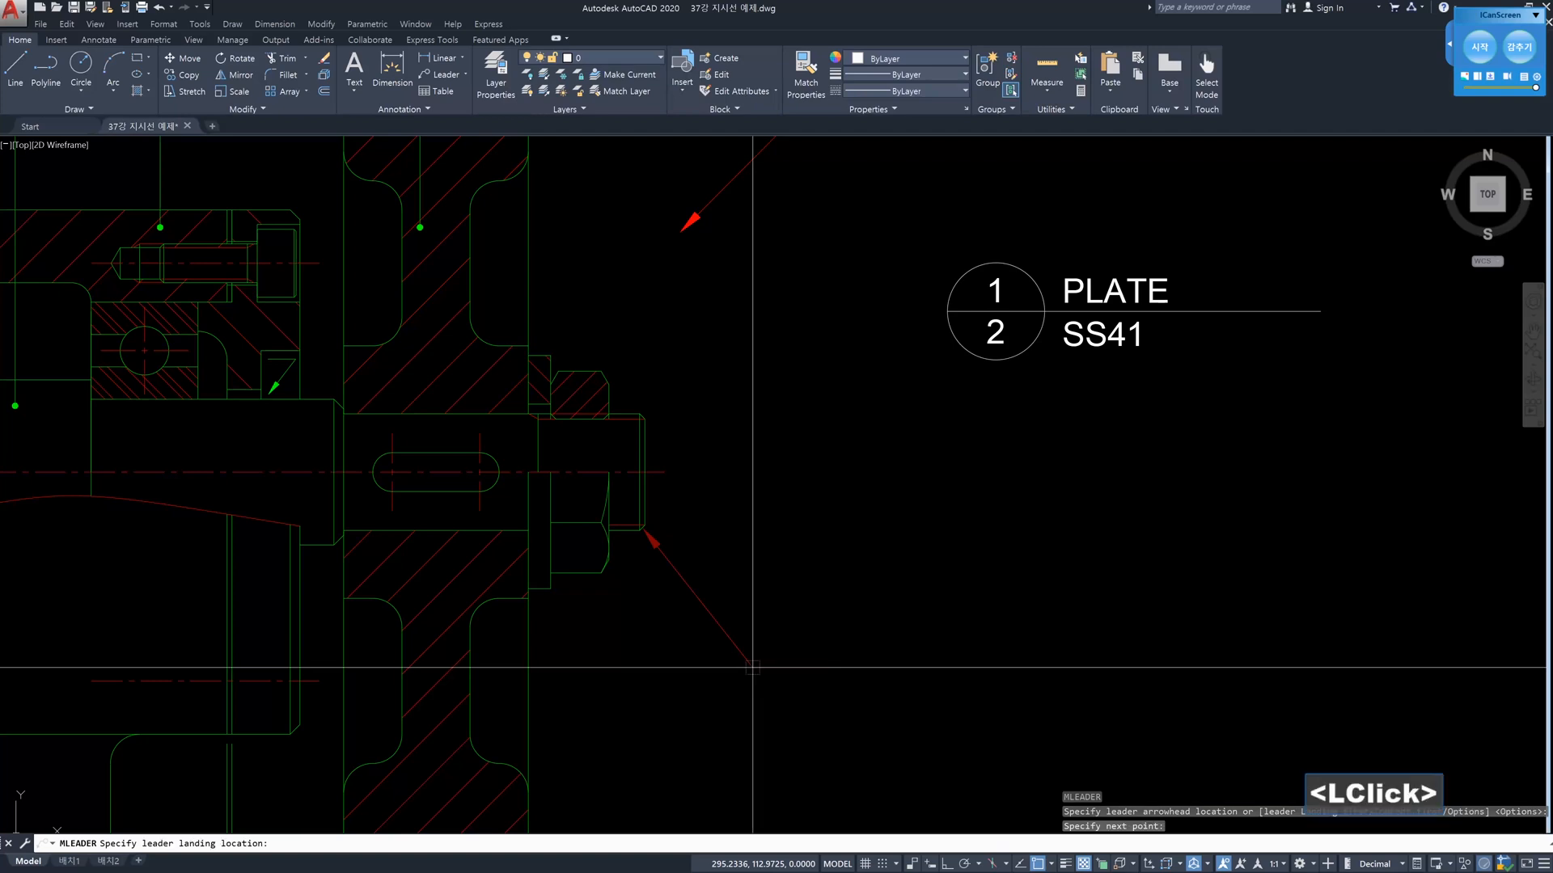
{"action": "left_click", "coordinate": [820, 615]}
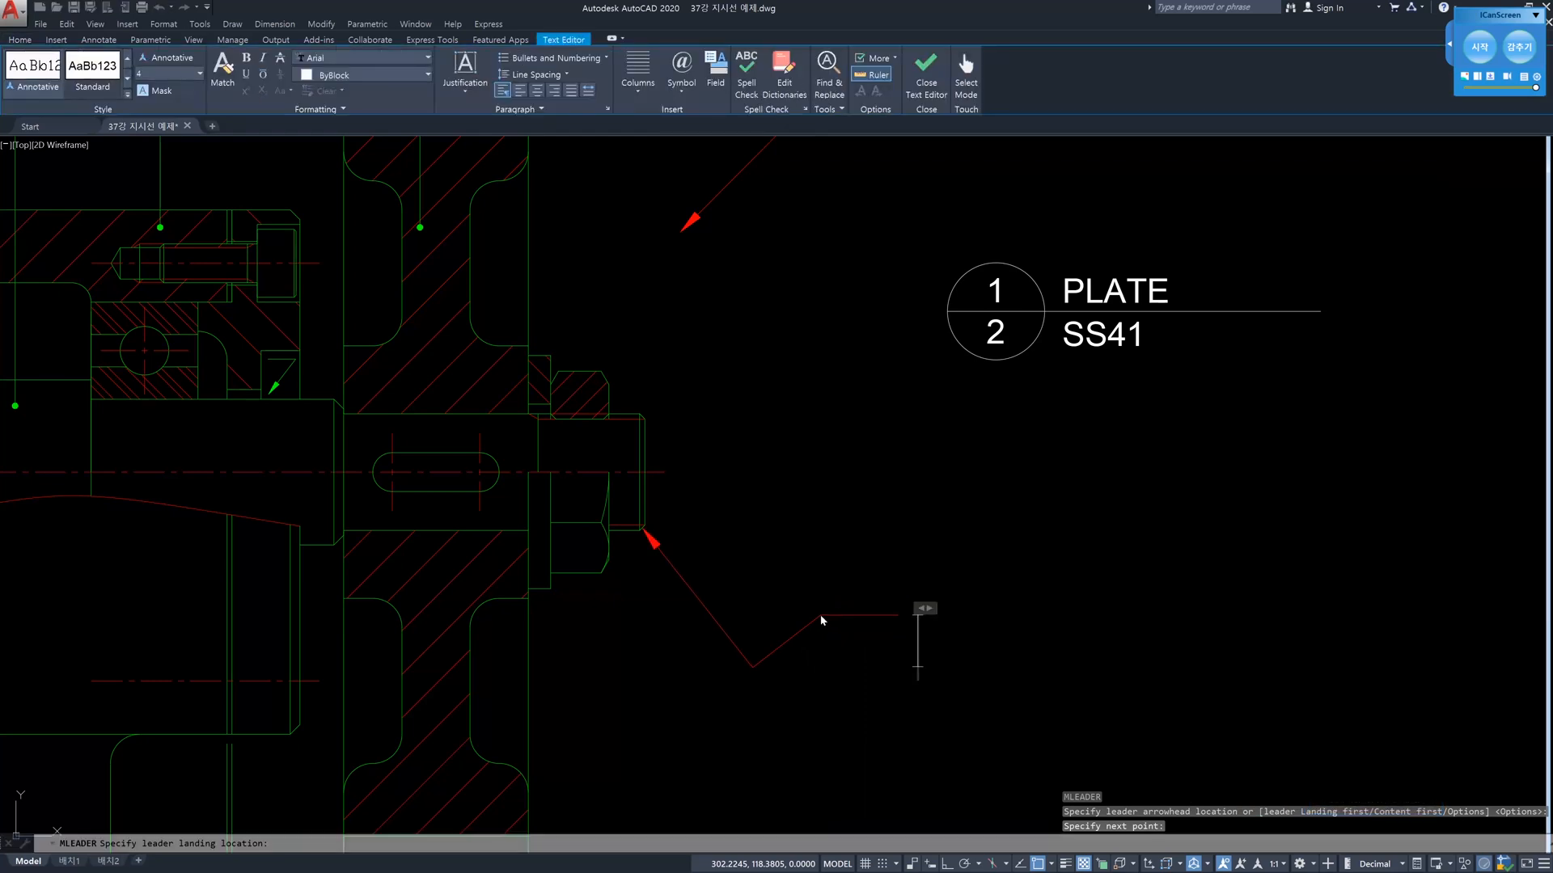
{"action": "type", "text": "aaa"}
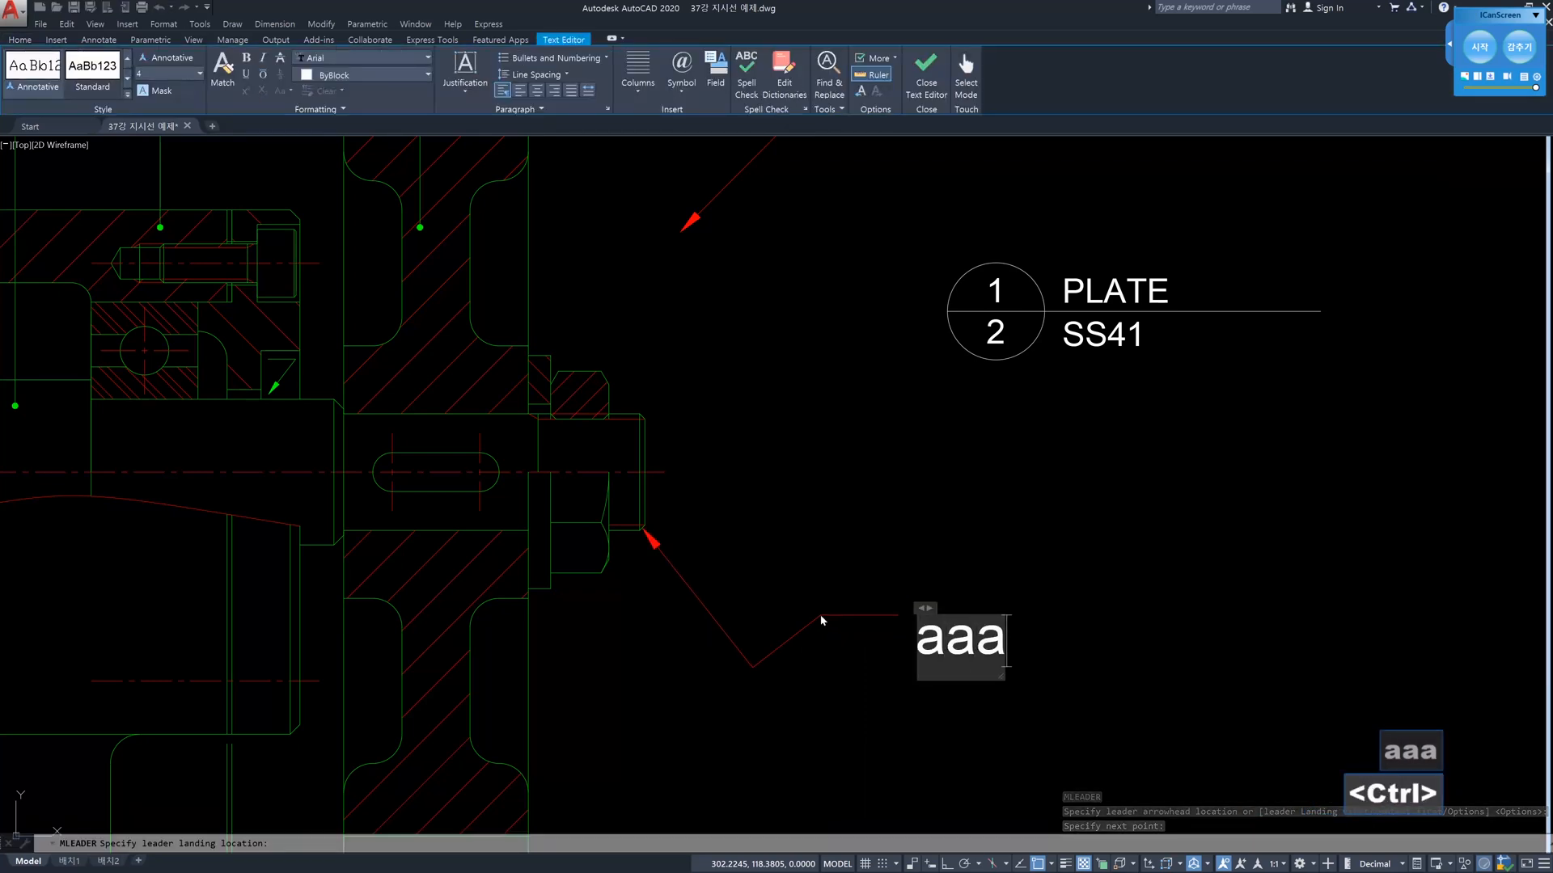
{"action": "key", "text": "ctrl+Return"}
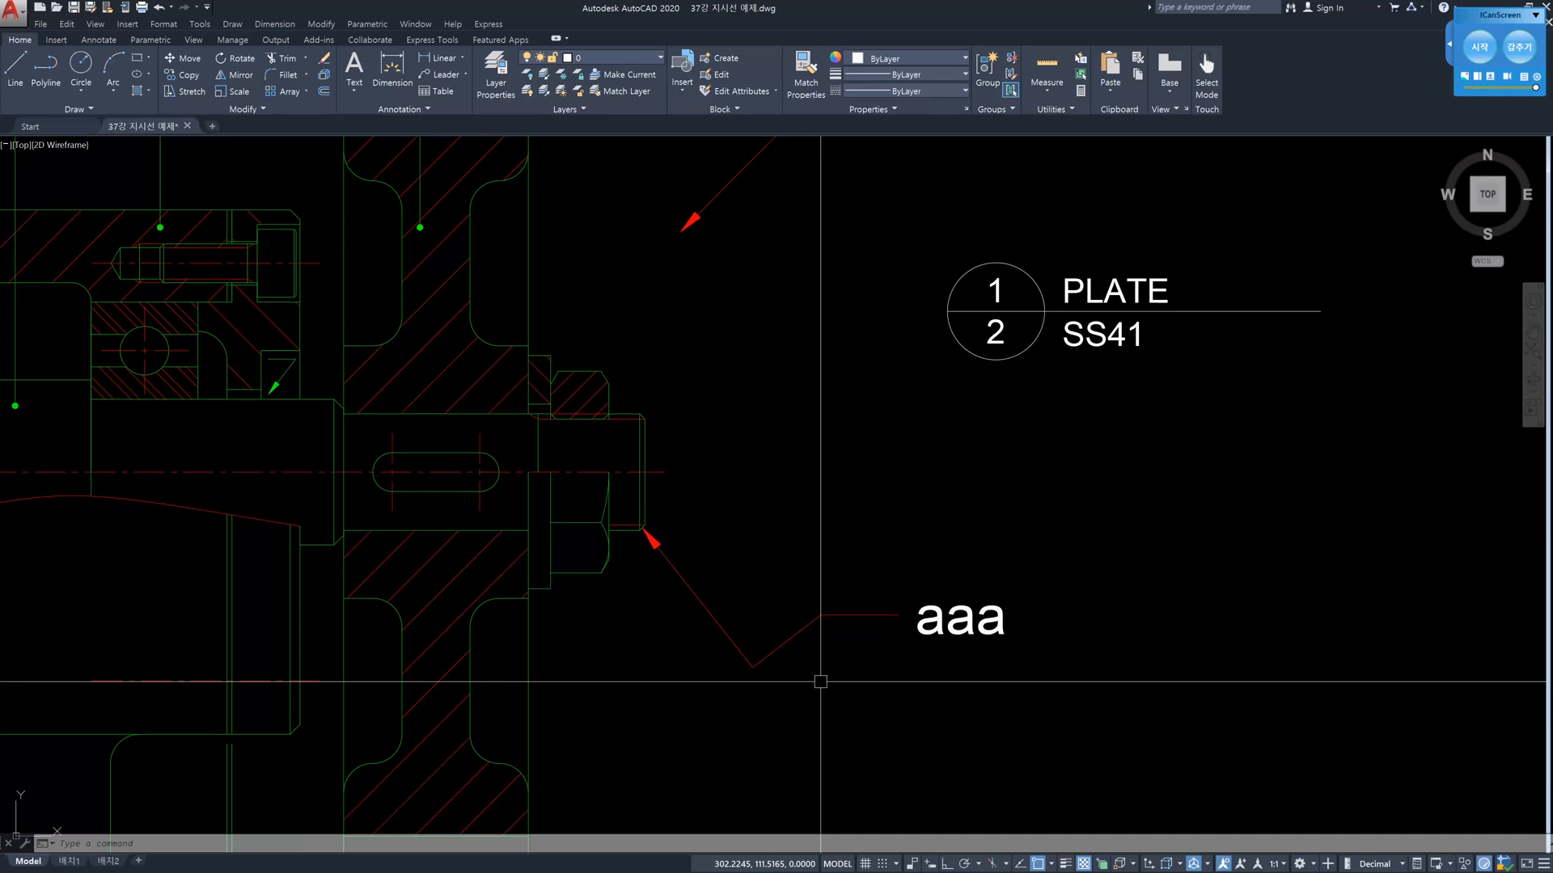
Delete the "aaa" multileader attached to the shaft end's lower chamfer
{"action": "left_click", "coordinate": [923, 686]}
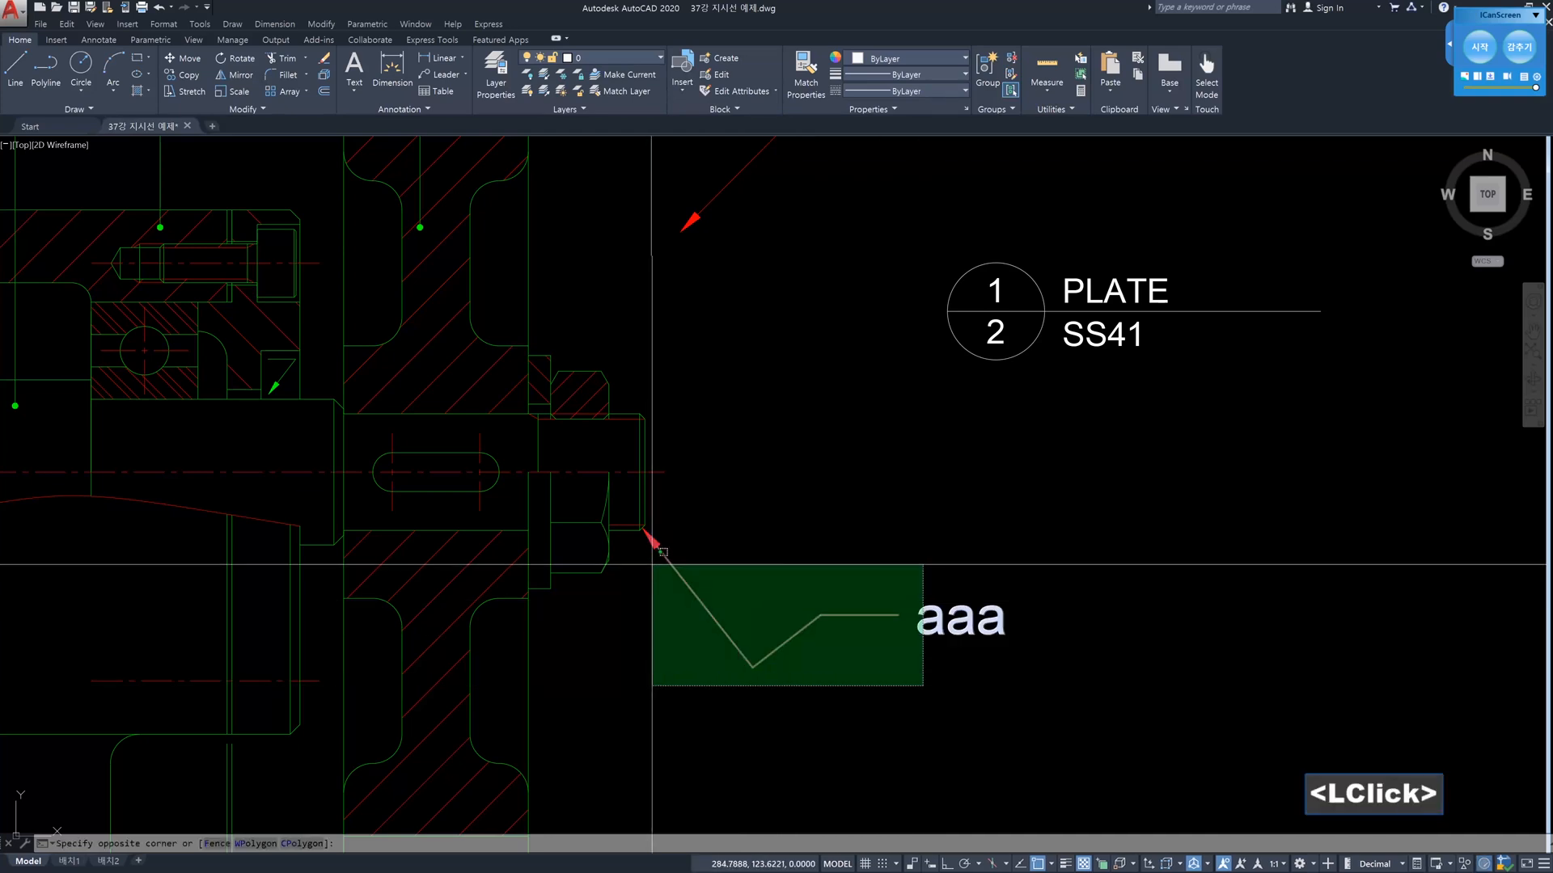
{"action": "left_click", "coordinate": [663, 552]}
{"action": "key", "text": "Delete"}
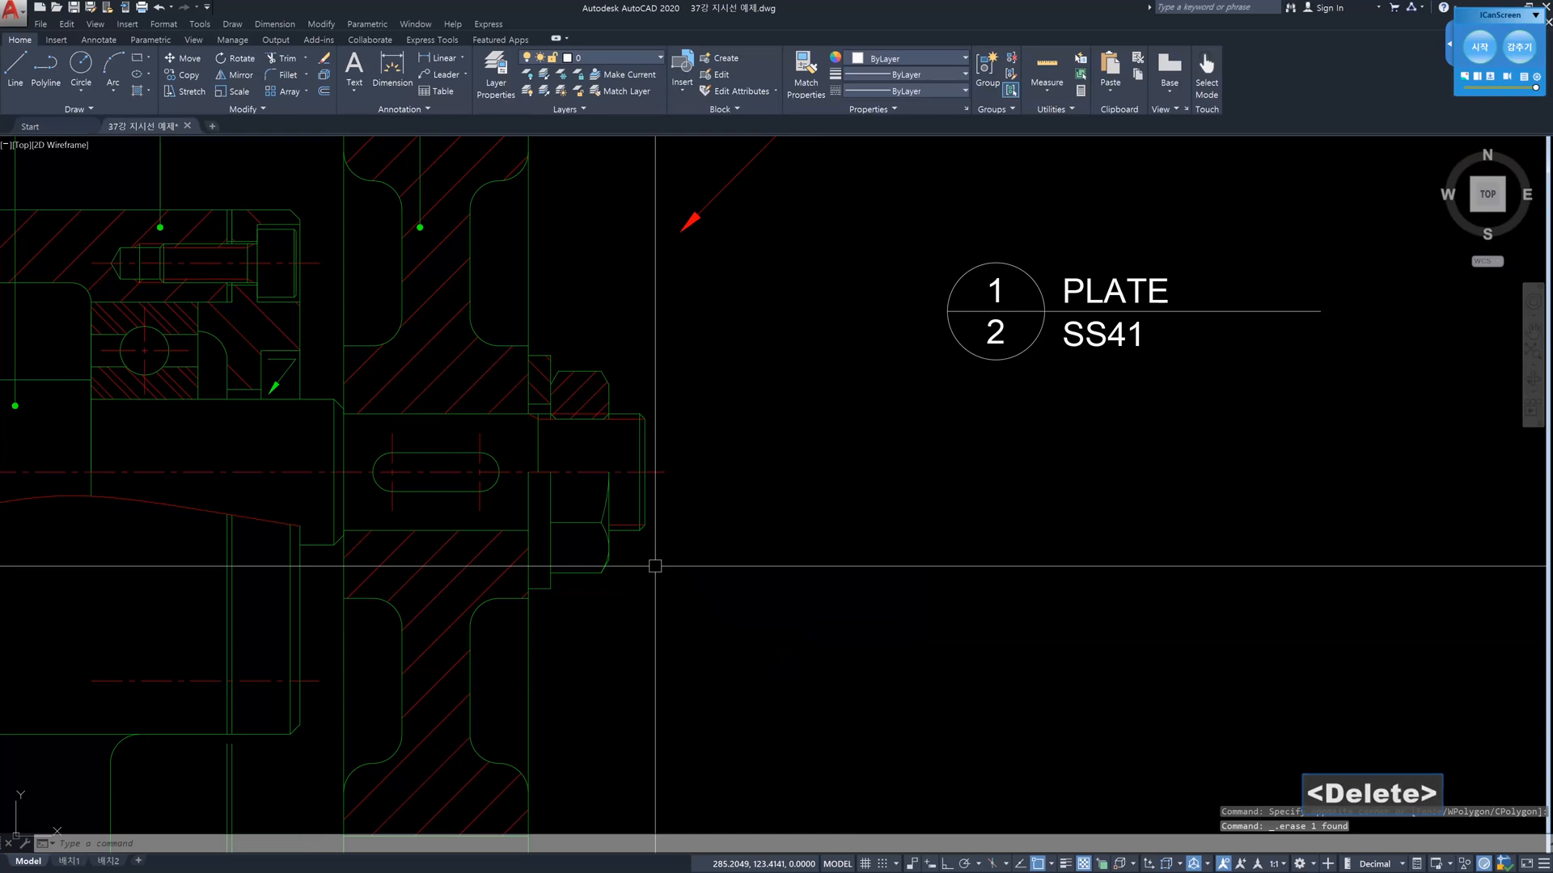
Enable the first segment angle constraint in the leader structure of the 지시선 multileader style
{"action": "type", "text": "ml"}
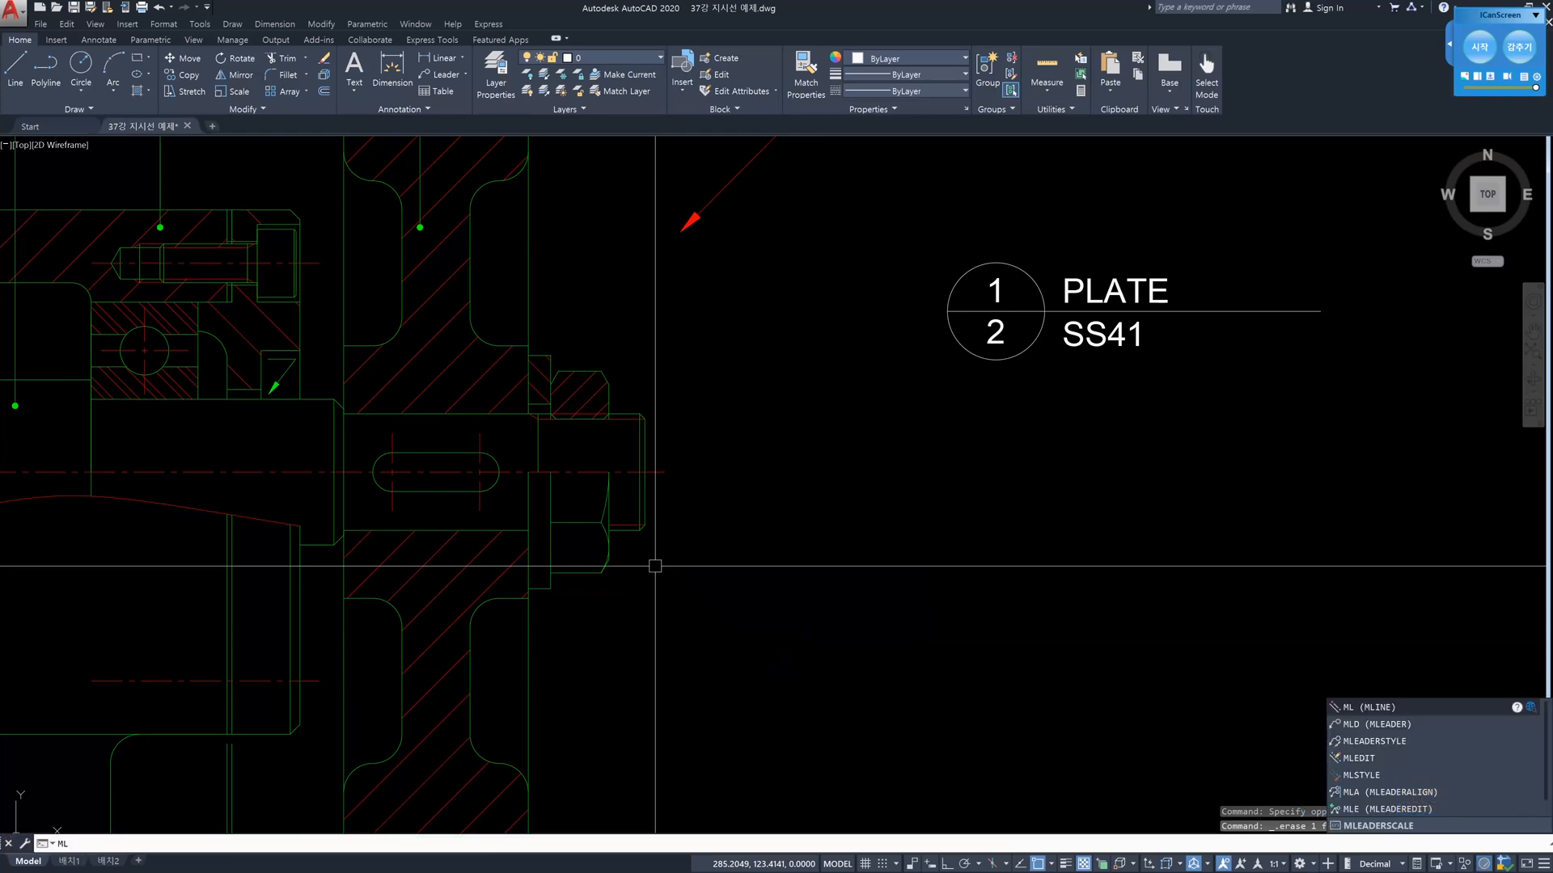
{"action": "type", "text": "s"}
{"action": "key", "text": "Return"}
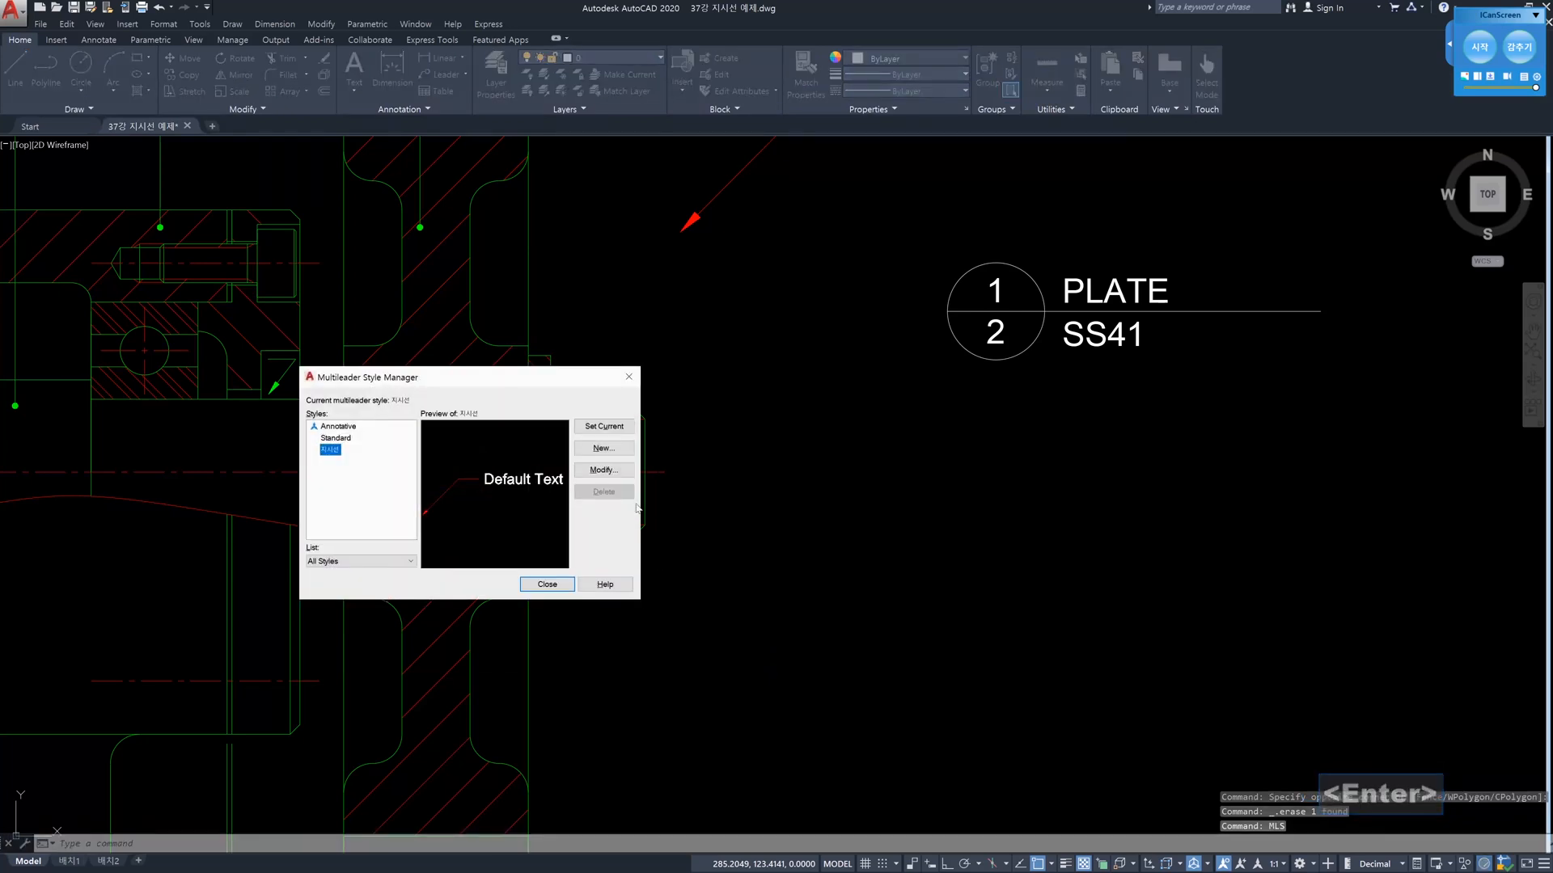
{"action": "left_click", "coordinate": [612, 476]}
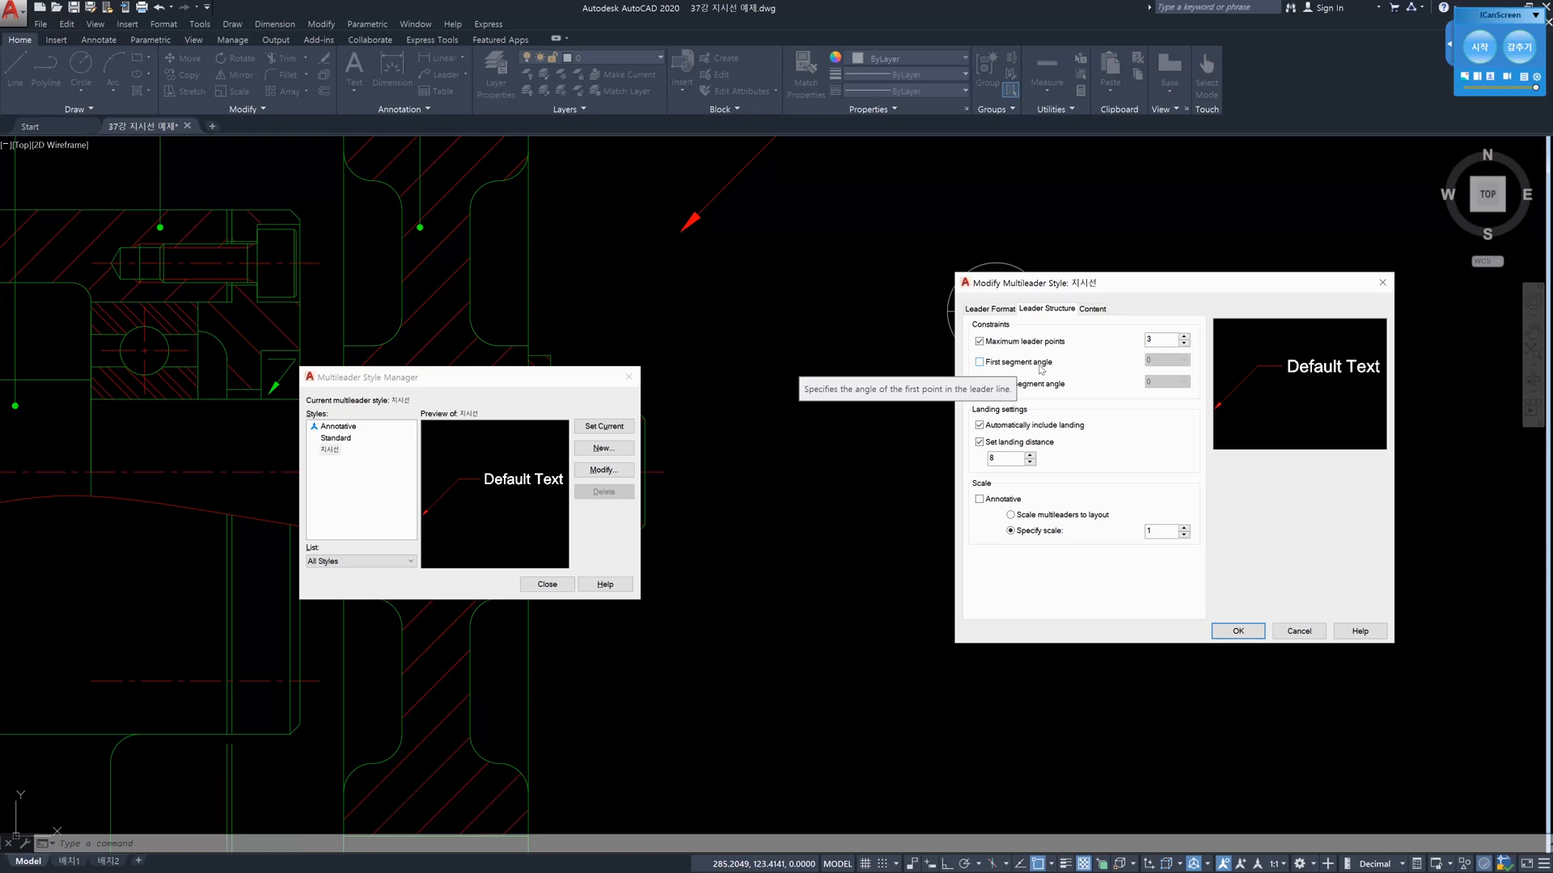
{"action": "left_click", "coordinate": [980, 363]}
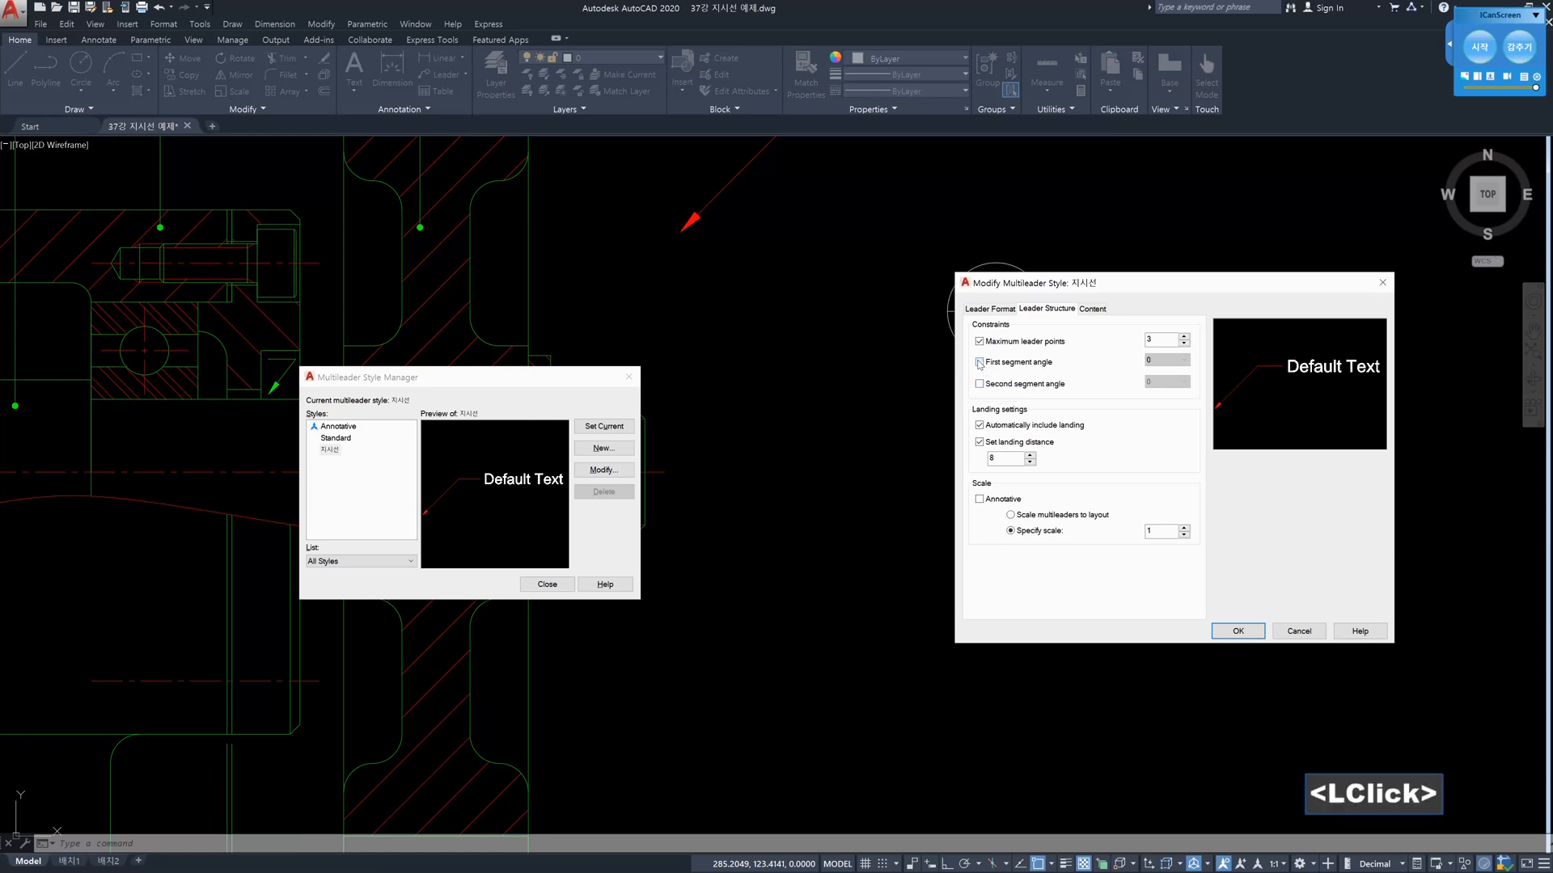
{"action": "left_click", "coordinate": [1185, 360]}
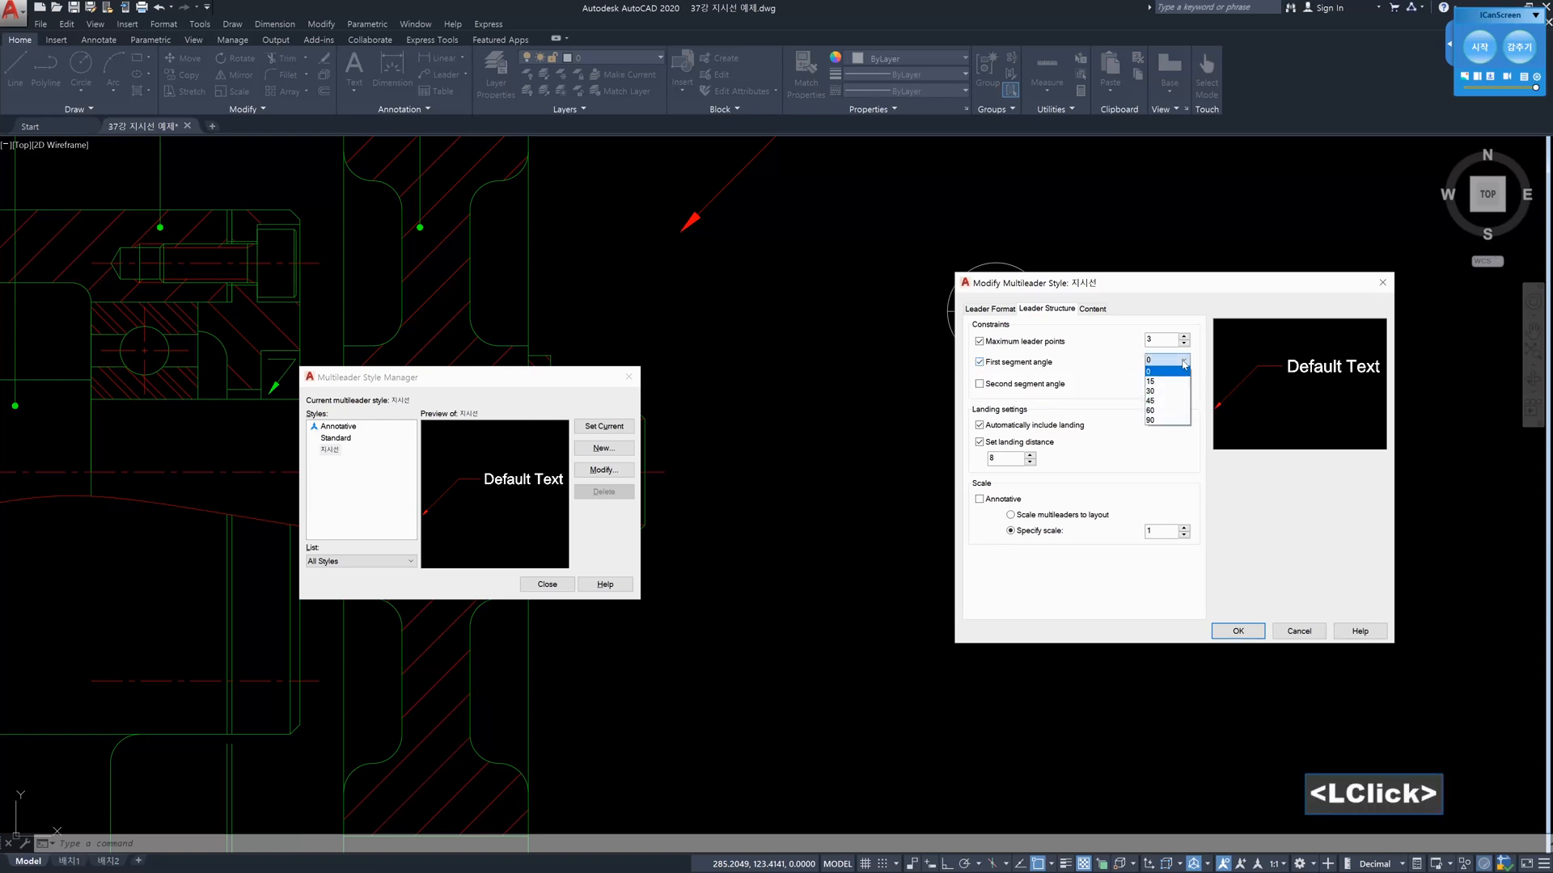
{"action": "left_click", "coordinate": [1165, 362]}
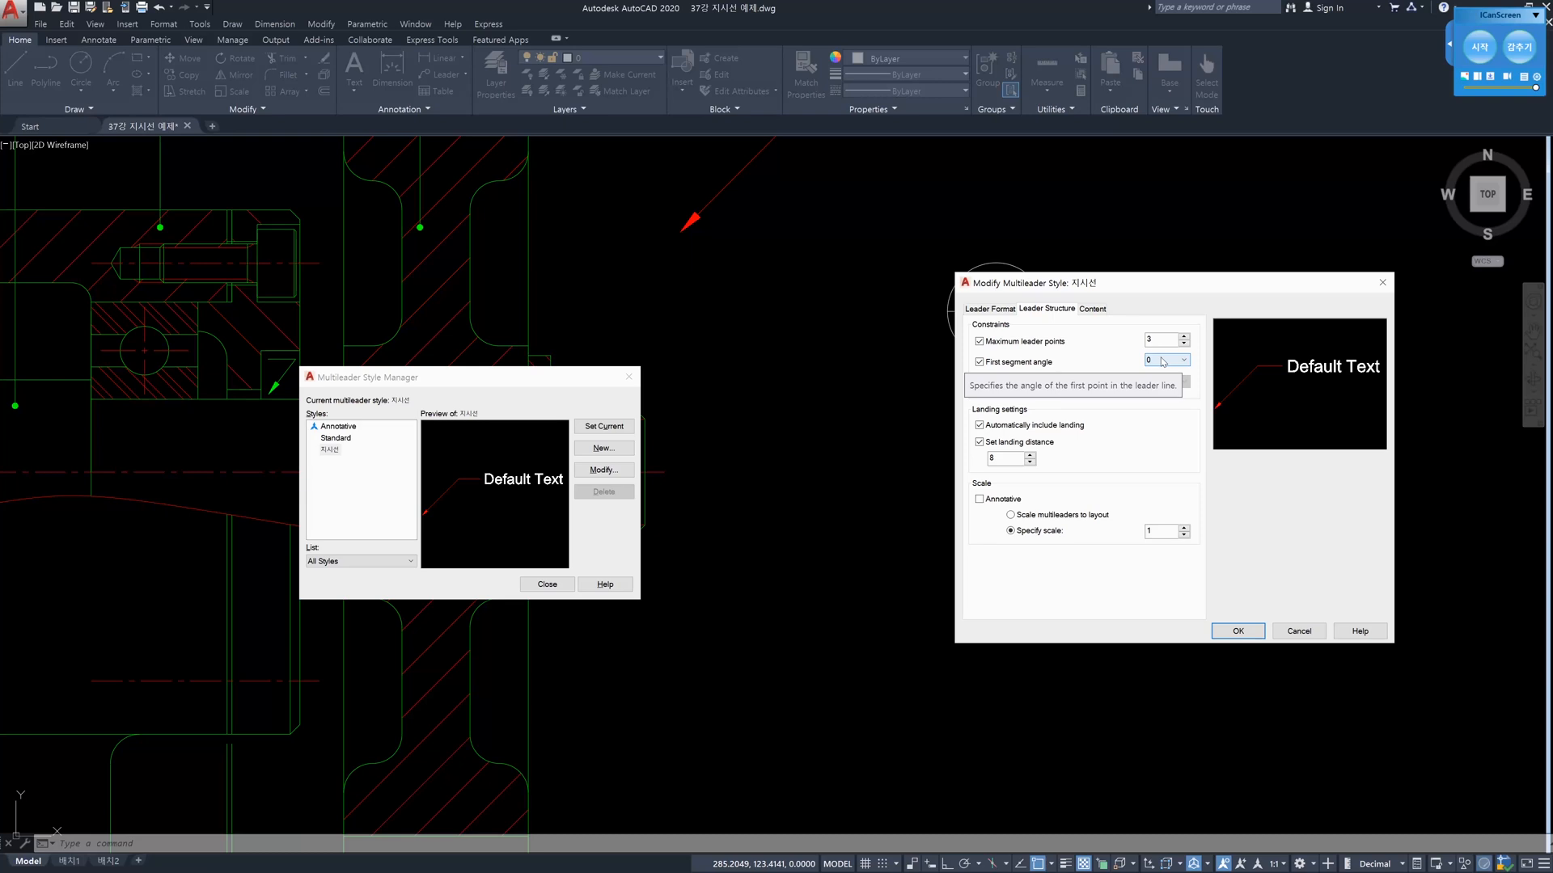
{"action": "left_click", "coordinate": [1181, 366]}
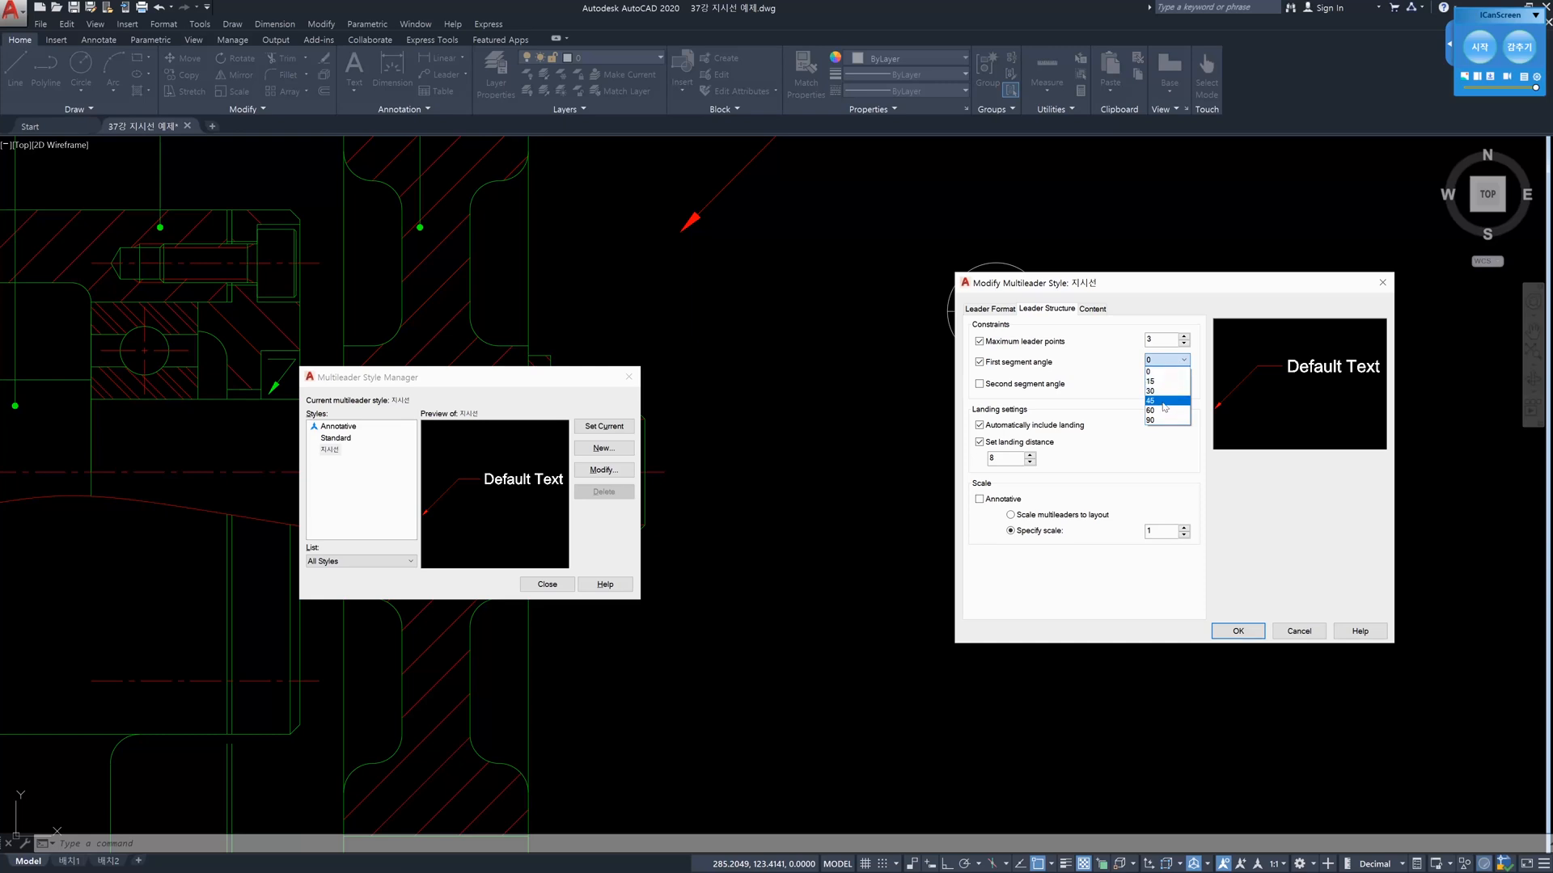
{"action": "left_click", "coordinate": [1183, 361]}
{"action": "left_click", "coordinate": [1183, 362]}
{"action": "left_click", "coordinate": [1181, 361]}
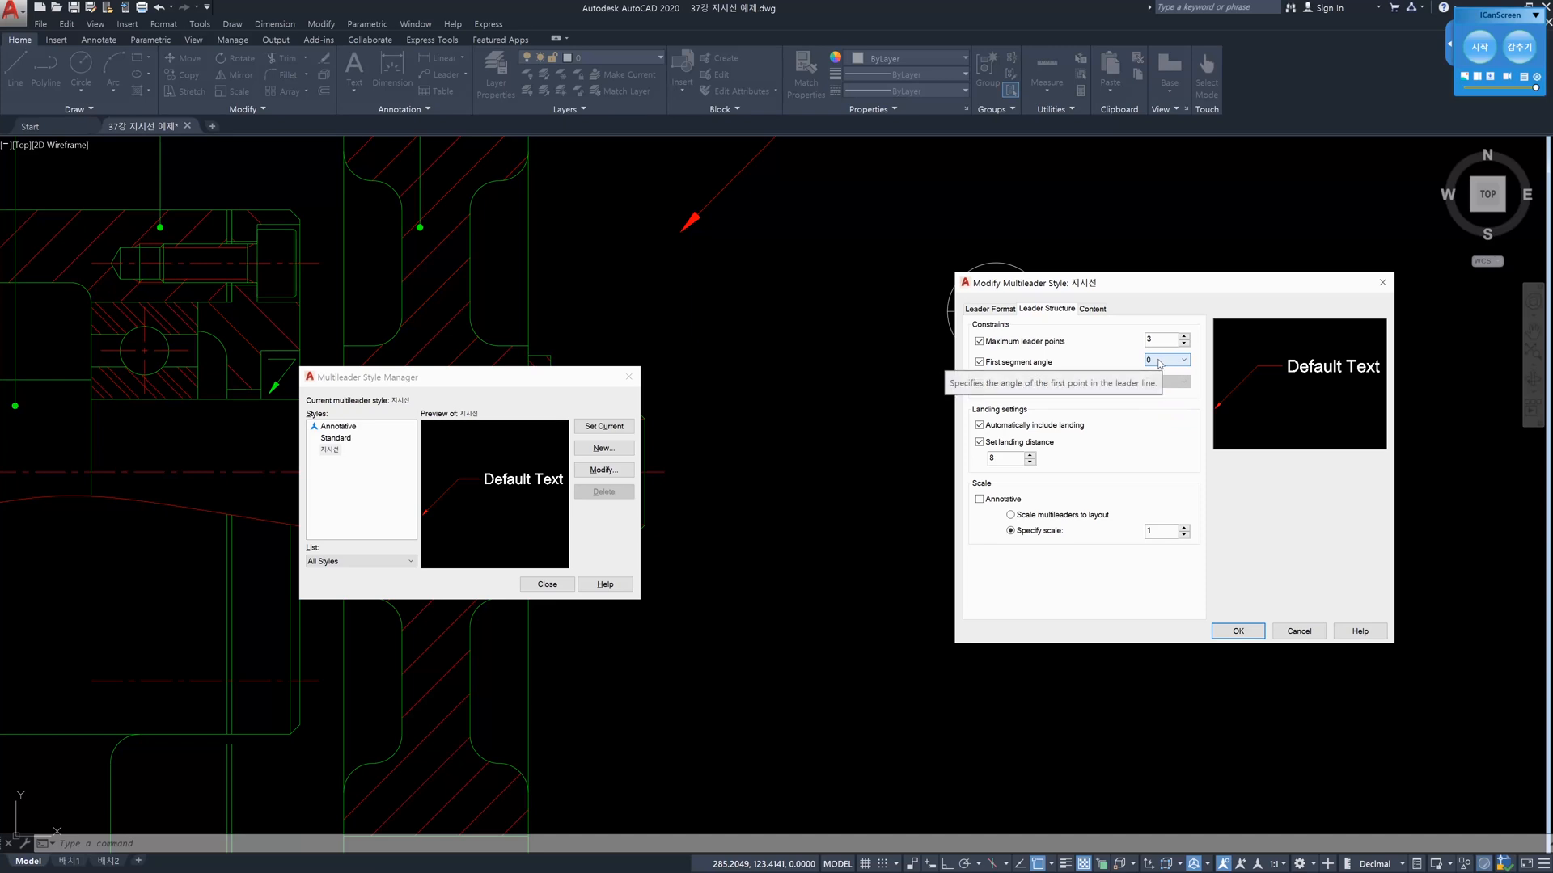
Set the first segment angle of the 지시선 multileader style to 60 and apply the style change
{"action": "left_click", "coordinate": [1153, 365]}
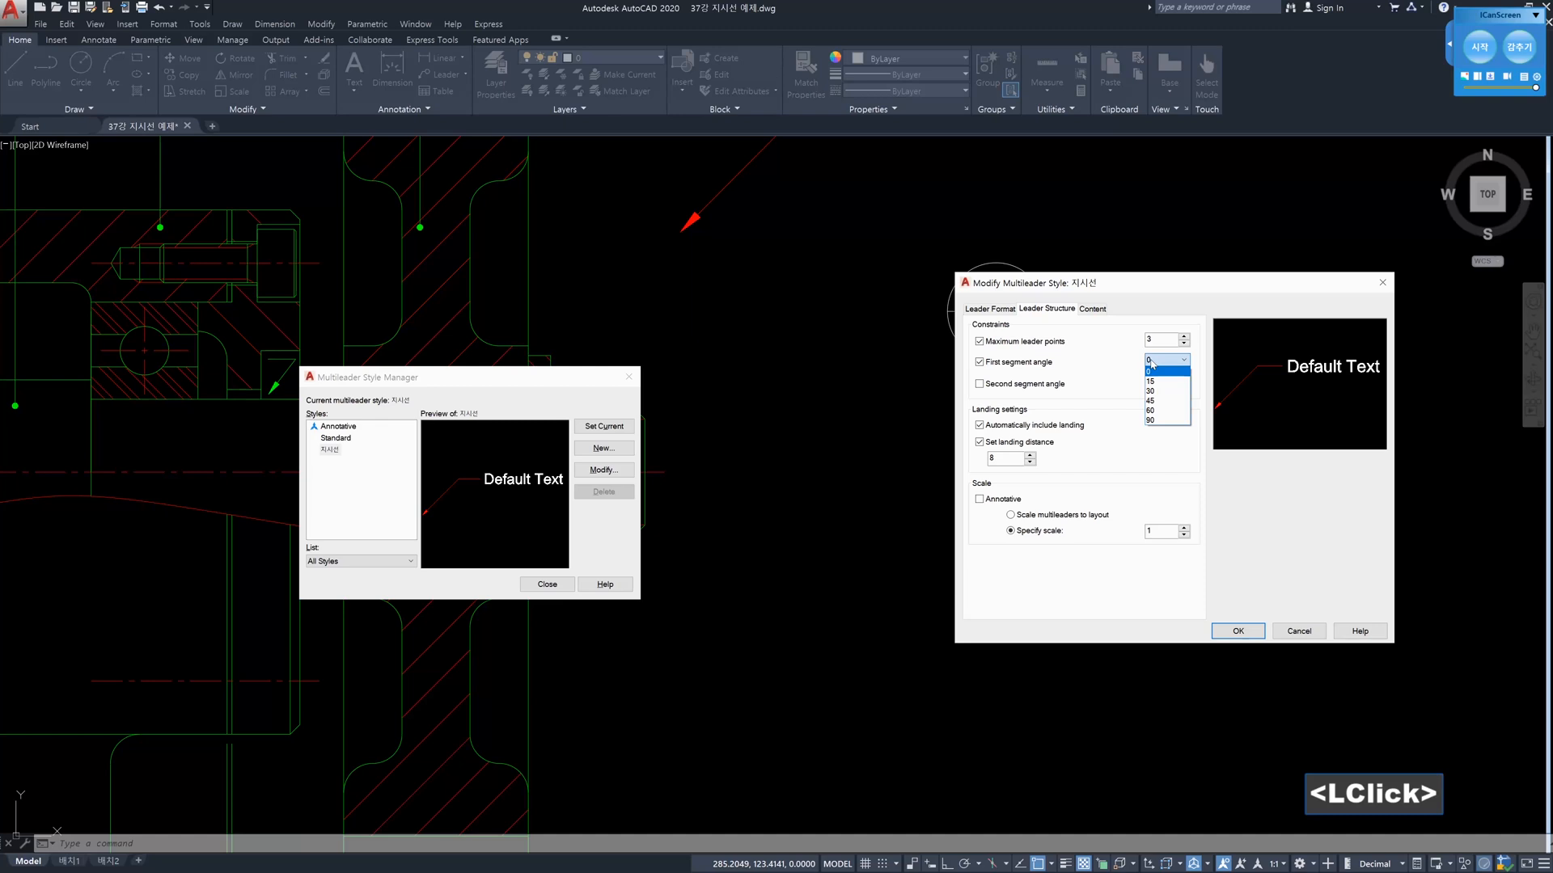
{"action": "key", "text": "1"}
{"action": "key", "text": "1"}
{"action": "key", "text": "1"}
{"action": "key", "text": "1"}
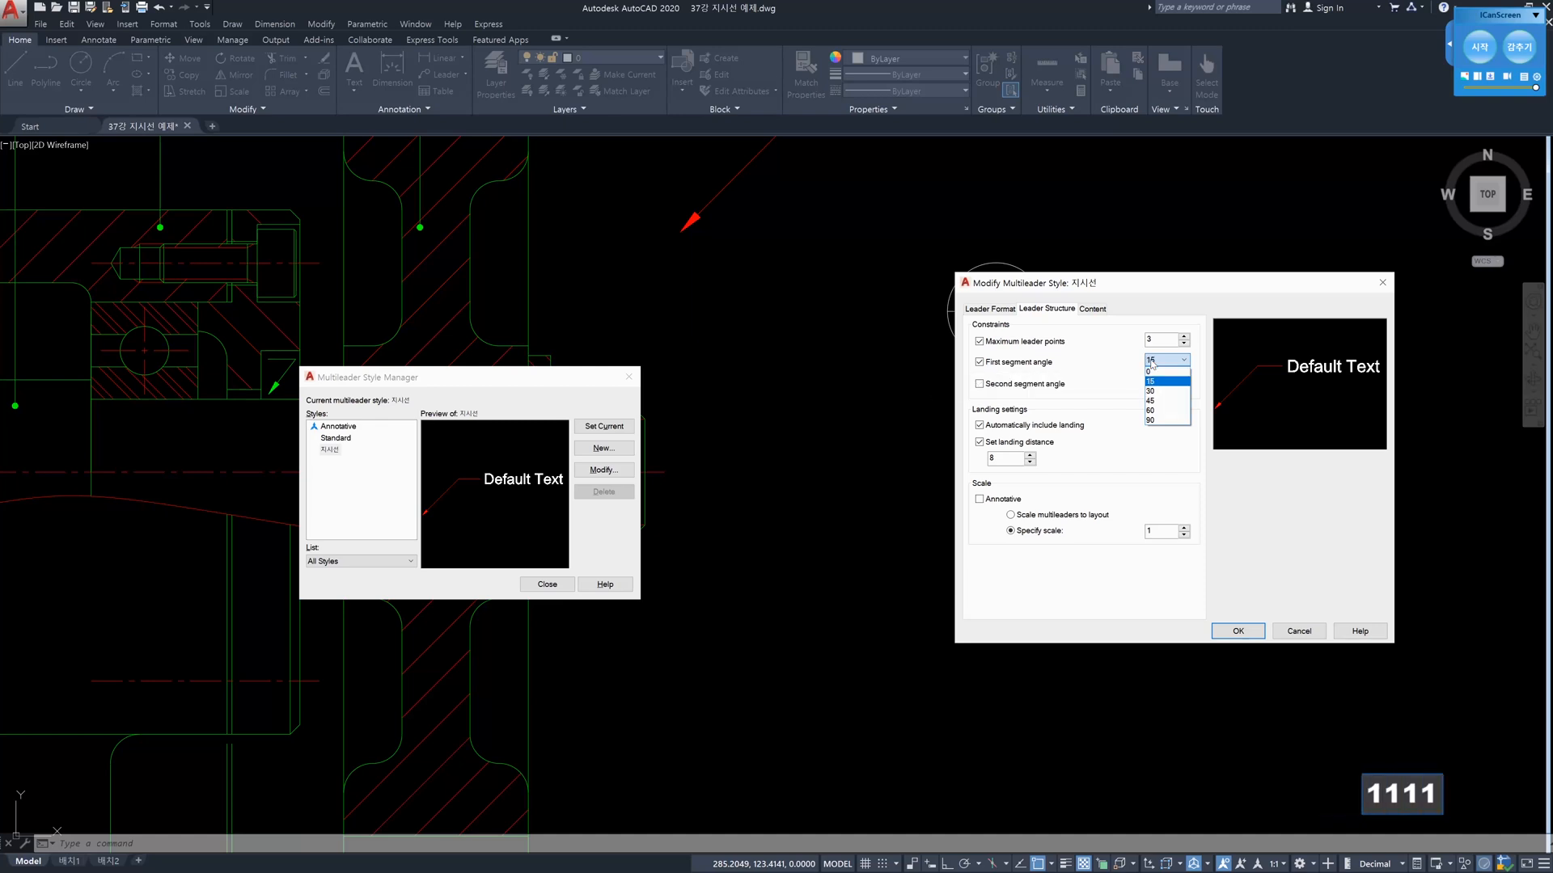
{"action": "left_click", "coordinate": [1167, 411]}
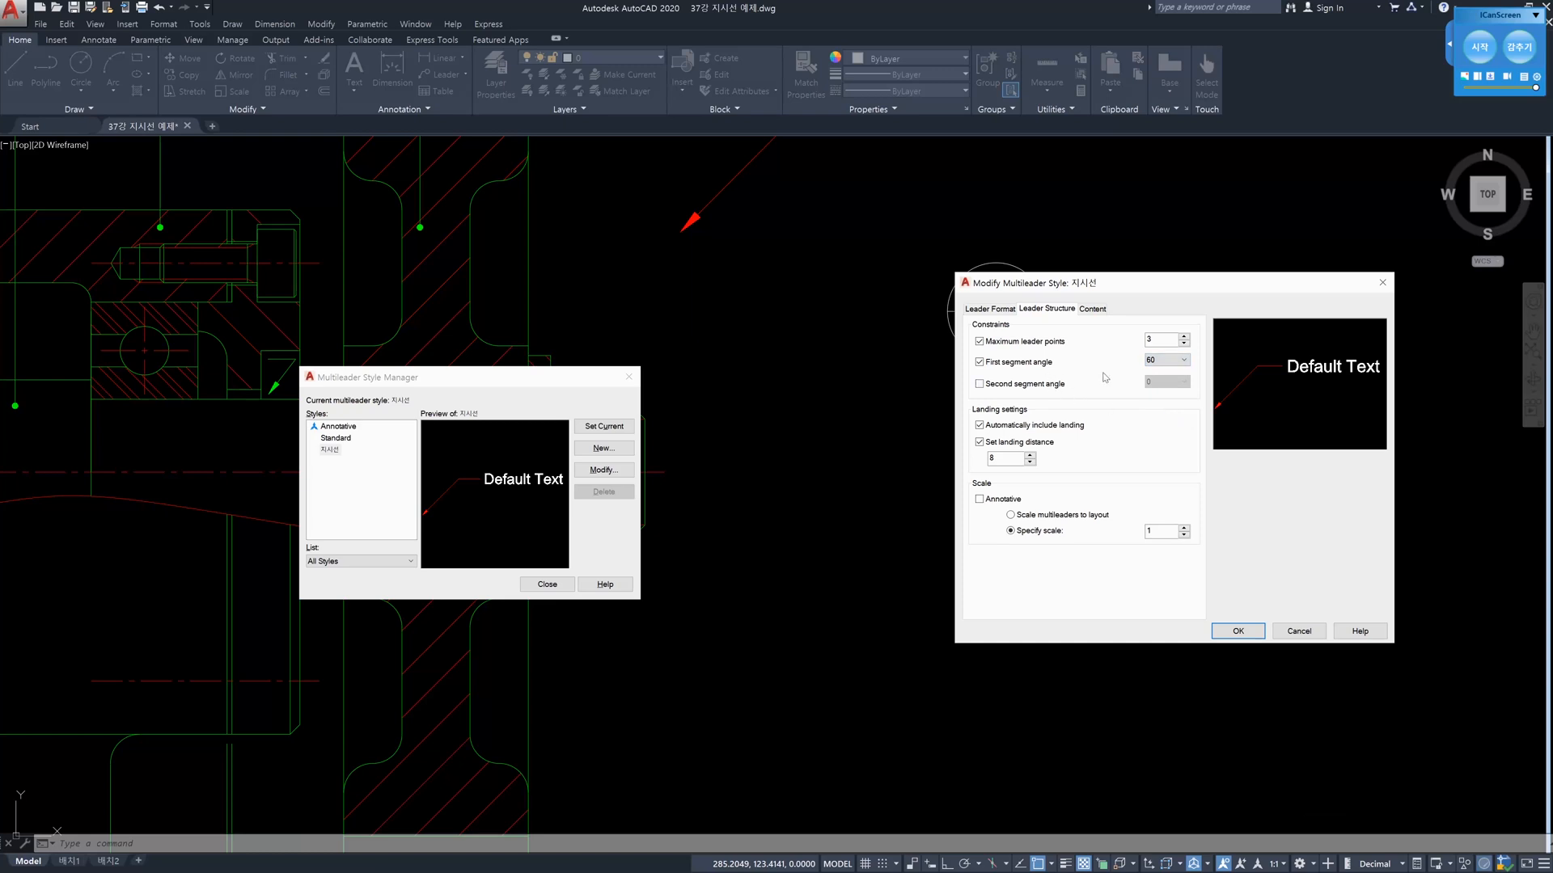
{"action": "left_click", "coordinate": [1236, 630]}
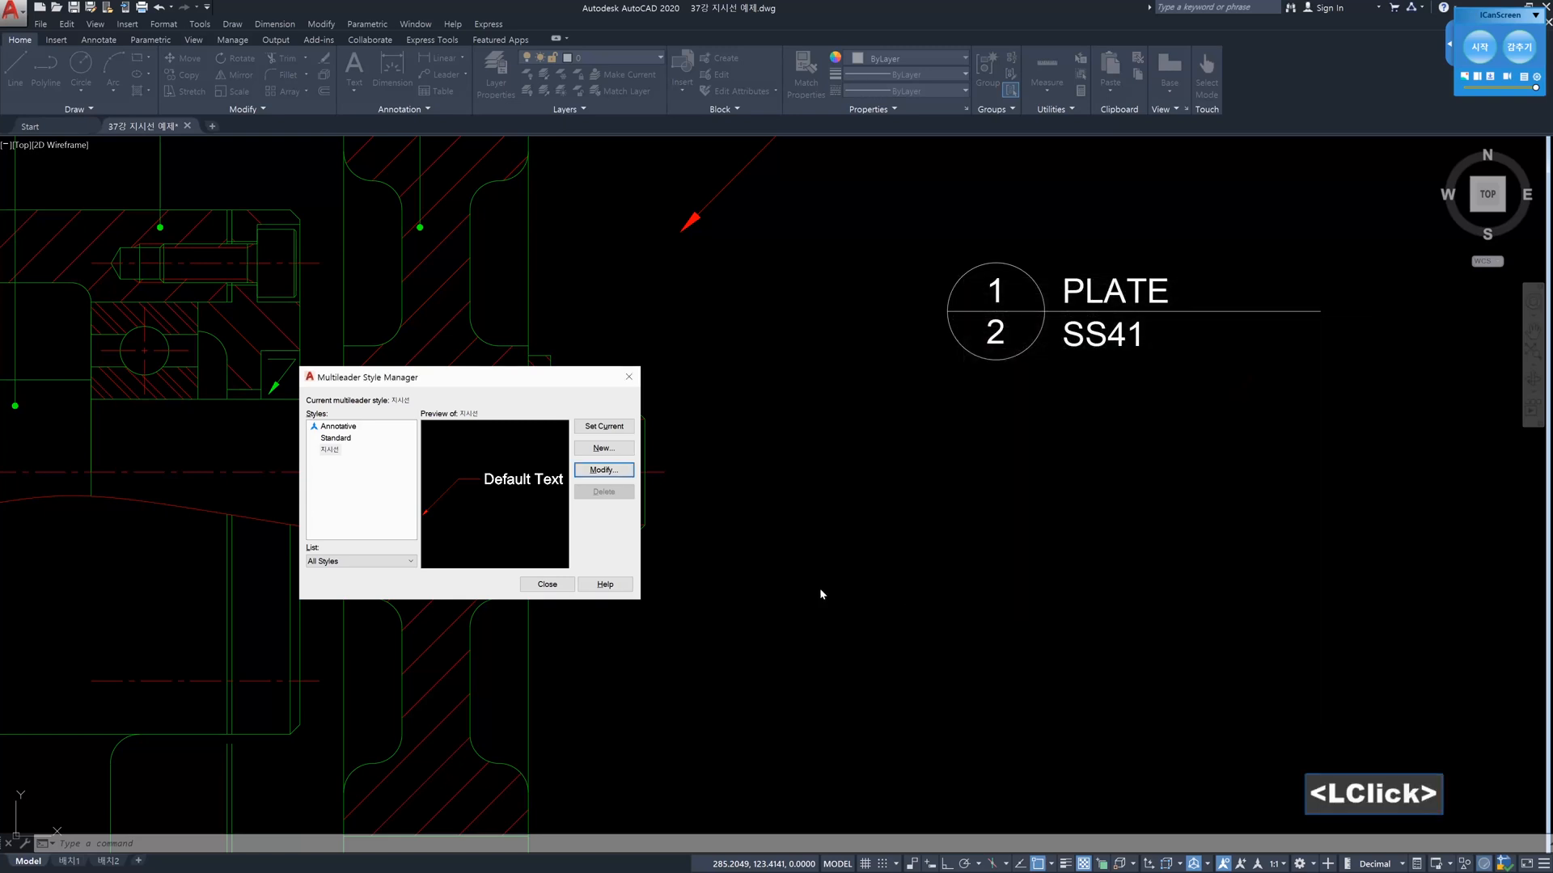
{"action": "left_click", "coordinate": [547, 584]}
Draw a multileader with one bend from the lower chamfer at the shaft's right end, using the text "aaa"
{"action": "type", "text": "mld"}
{"action": "key", "text": "Return"}
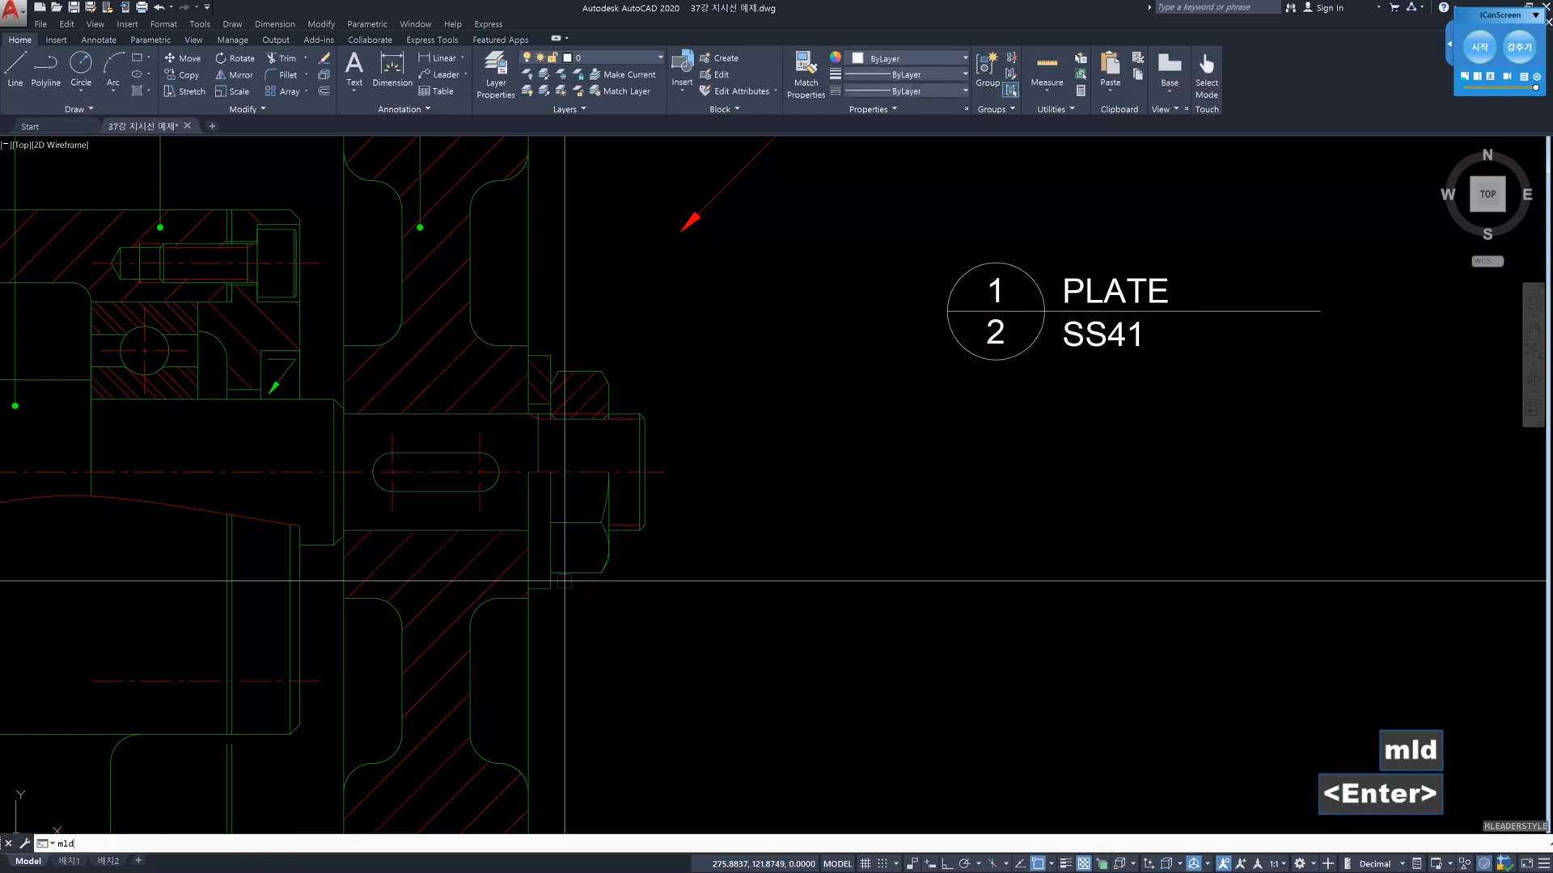
{"action": "scroll", "coordinate": [565, 581], "scroll_direction": "up", "scroll_amount": 2}
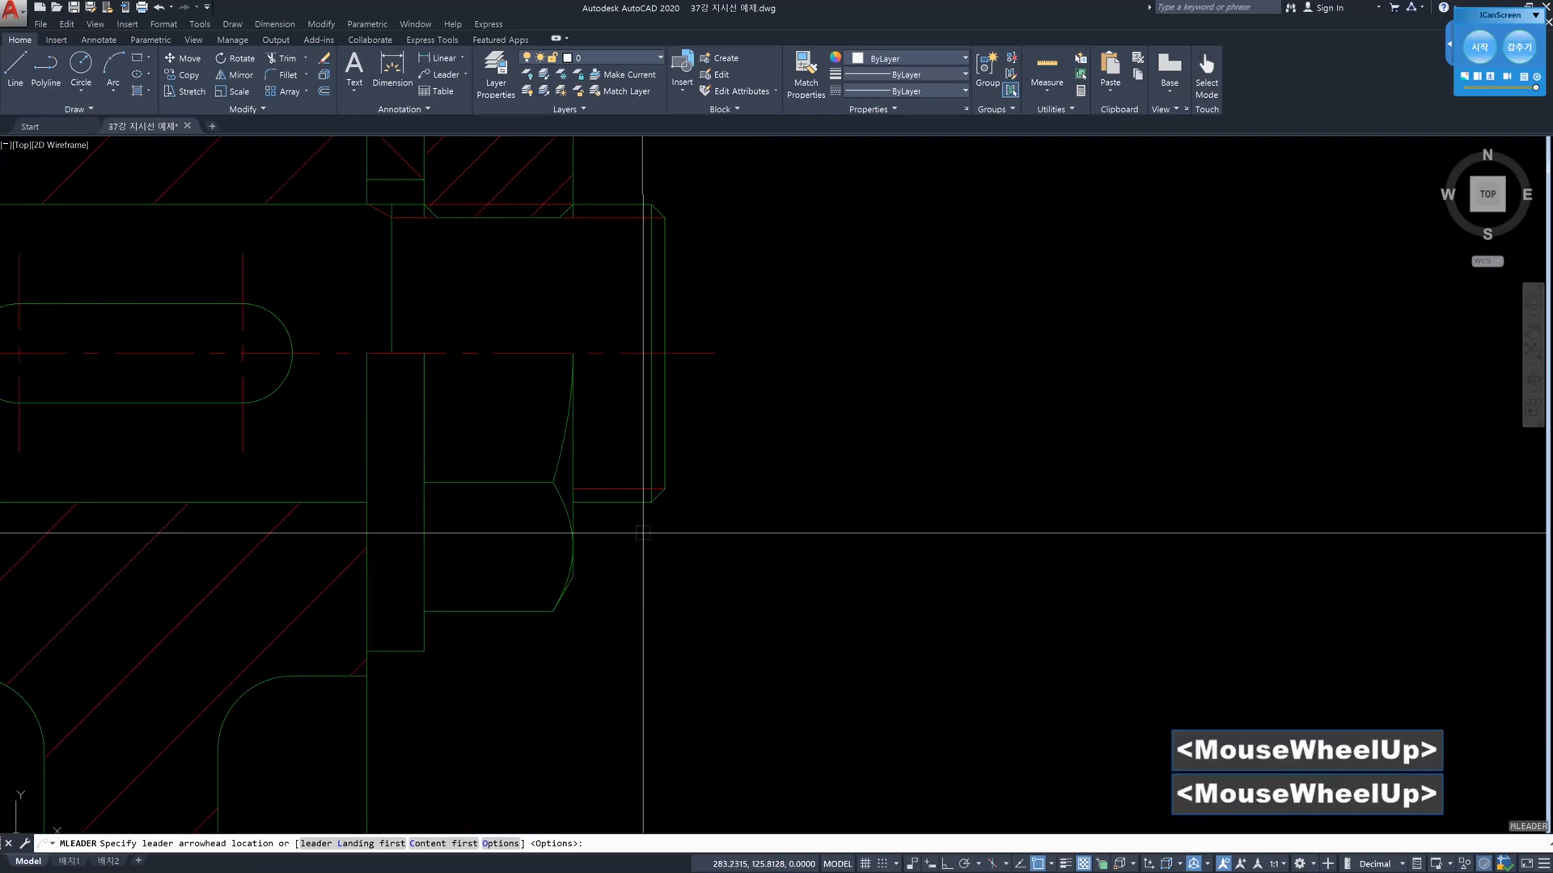
{"action": "left_click", "coordinate": [657, 495]}
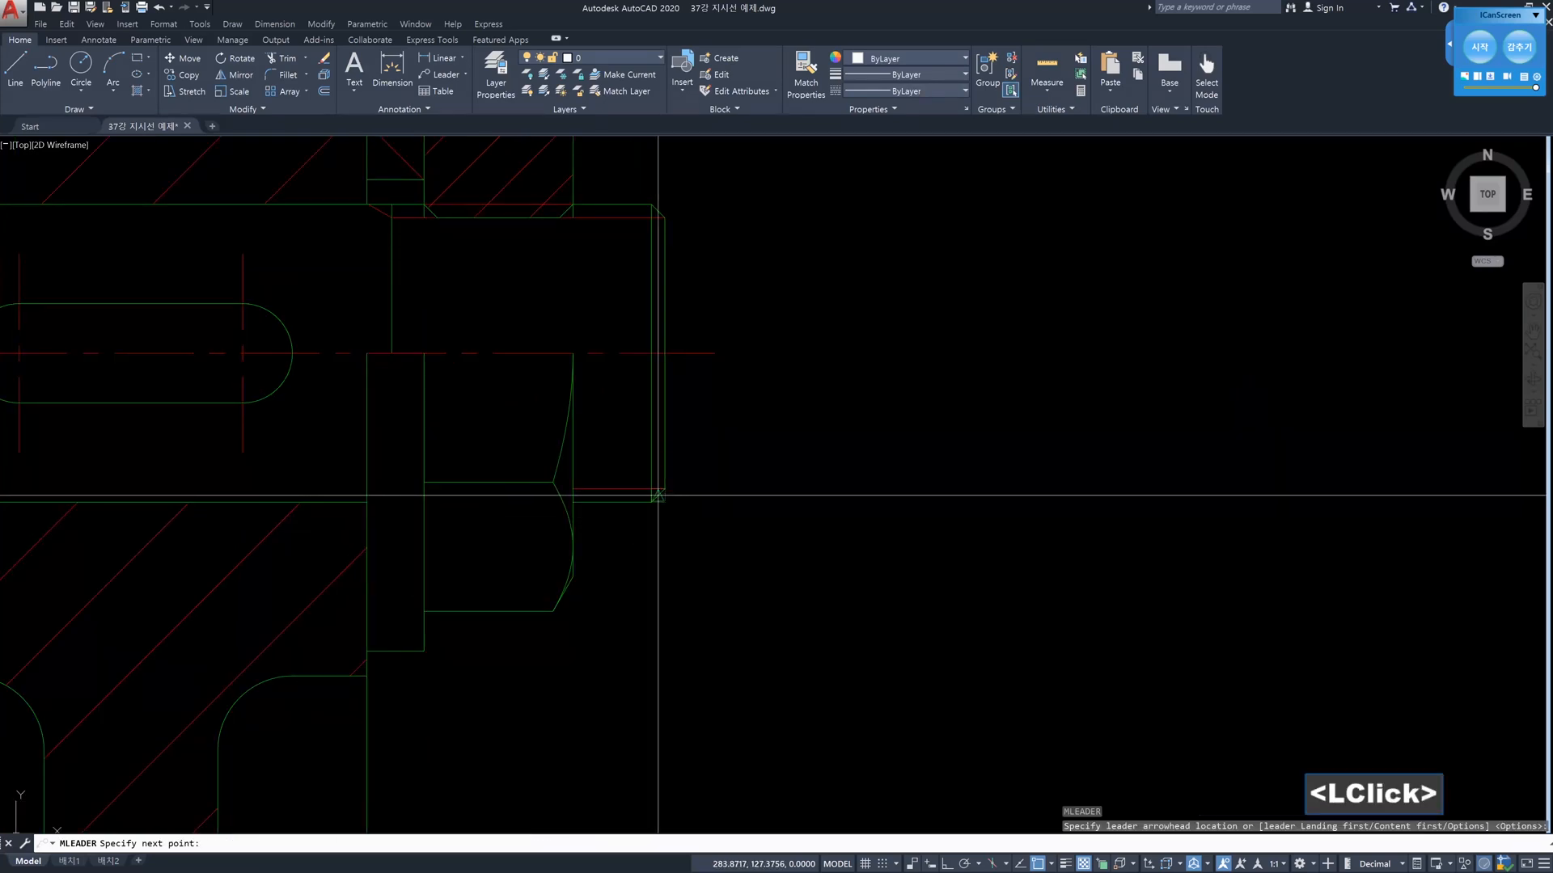
{"action": "scroll", "coordinate": [658, 495], "scroll_direction": "down", "scroll_amount": 3}
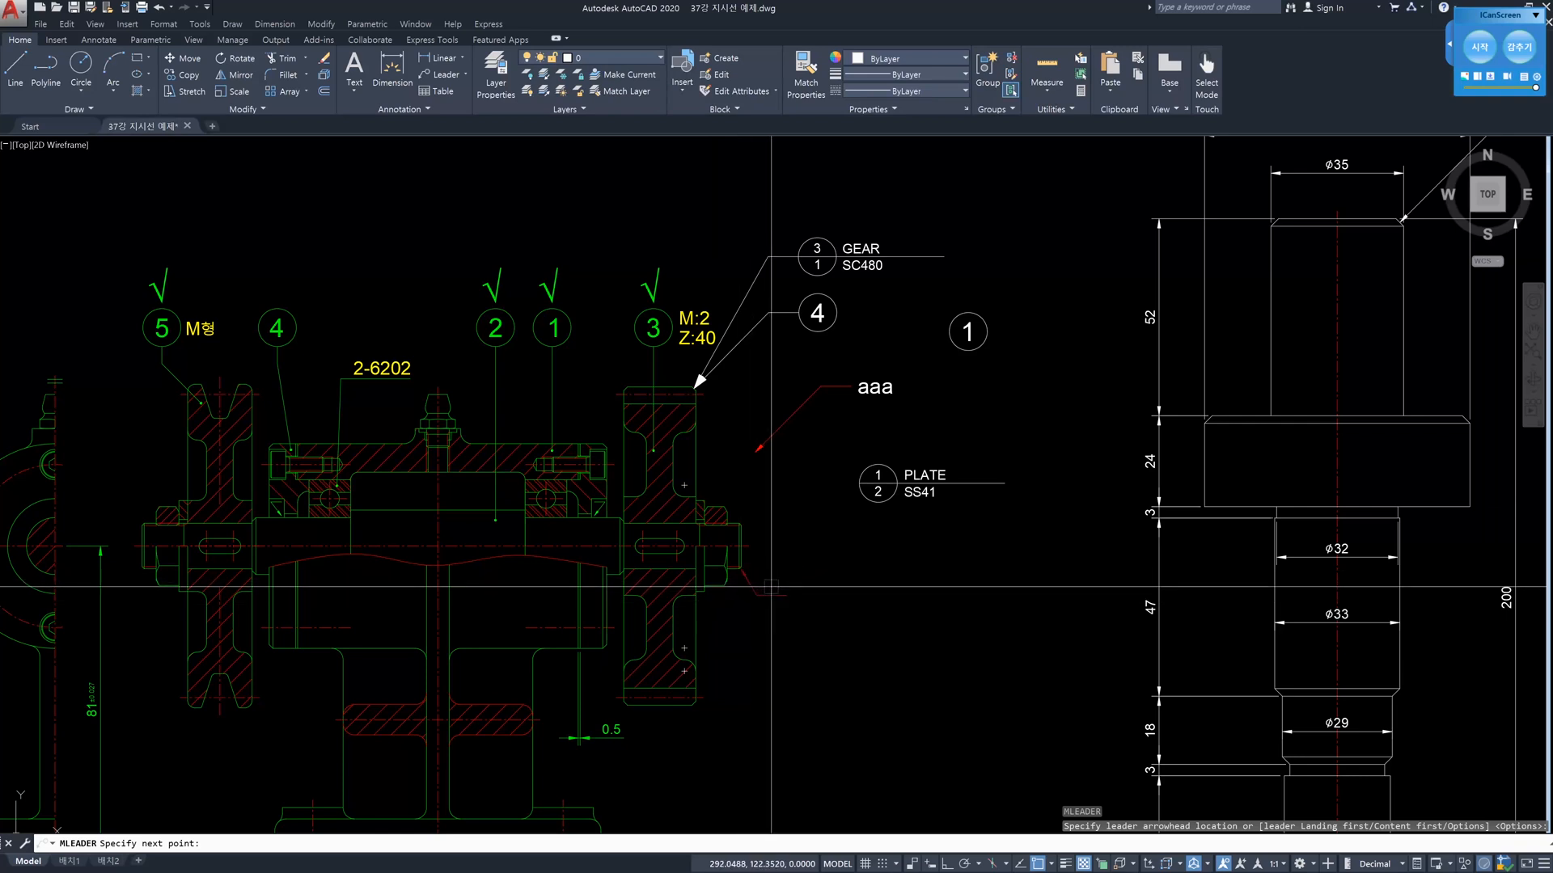
{"action": "left_click", "coordinate": [791, 629]}
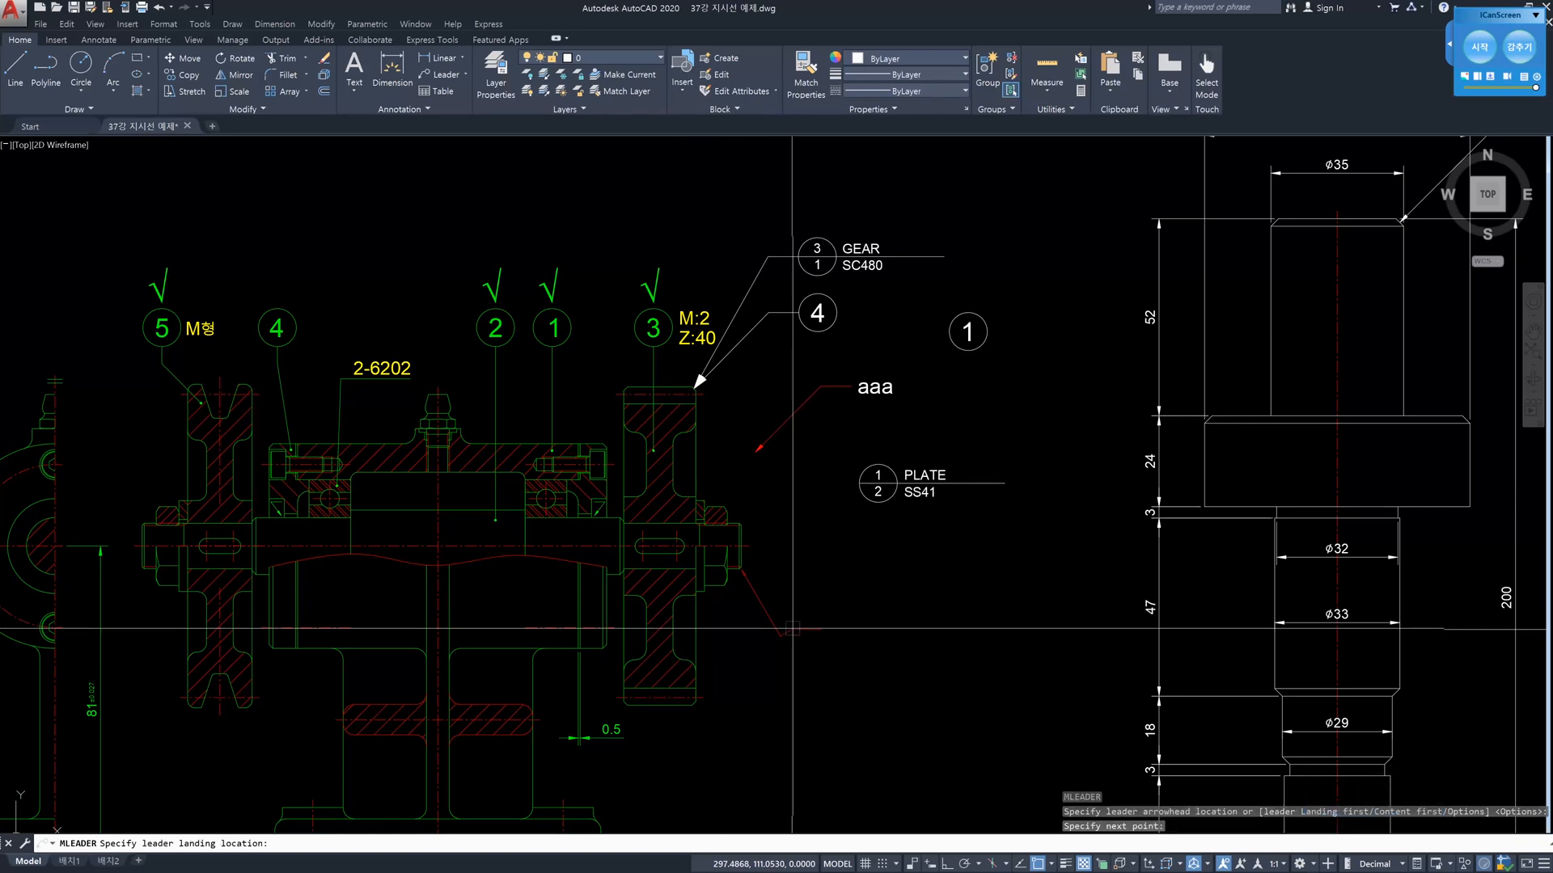
{"action": "left_click", "coordinate": [839, 613]}
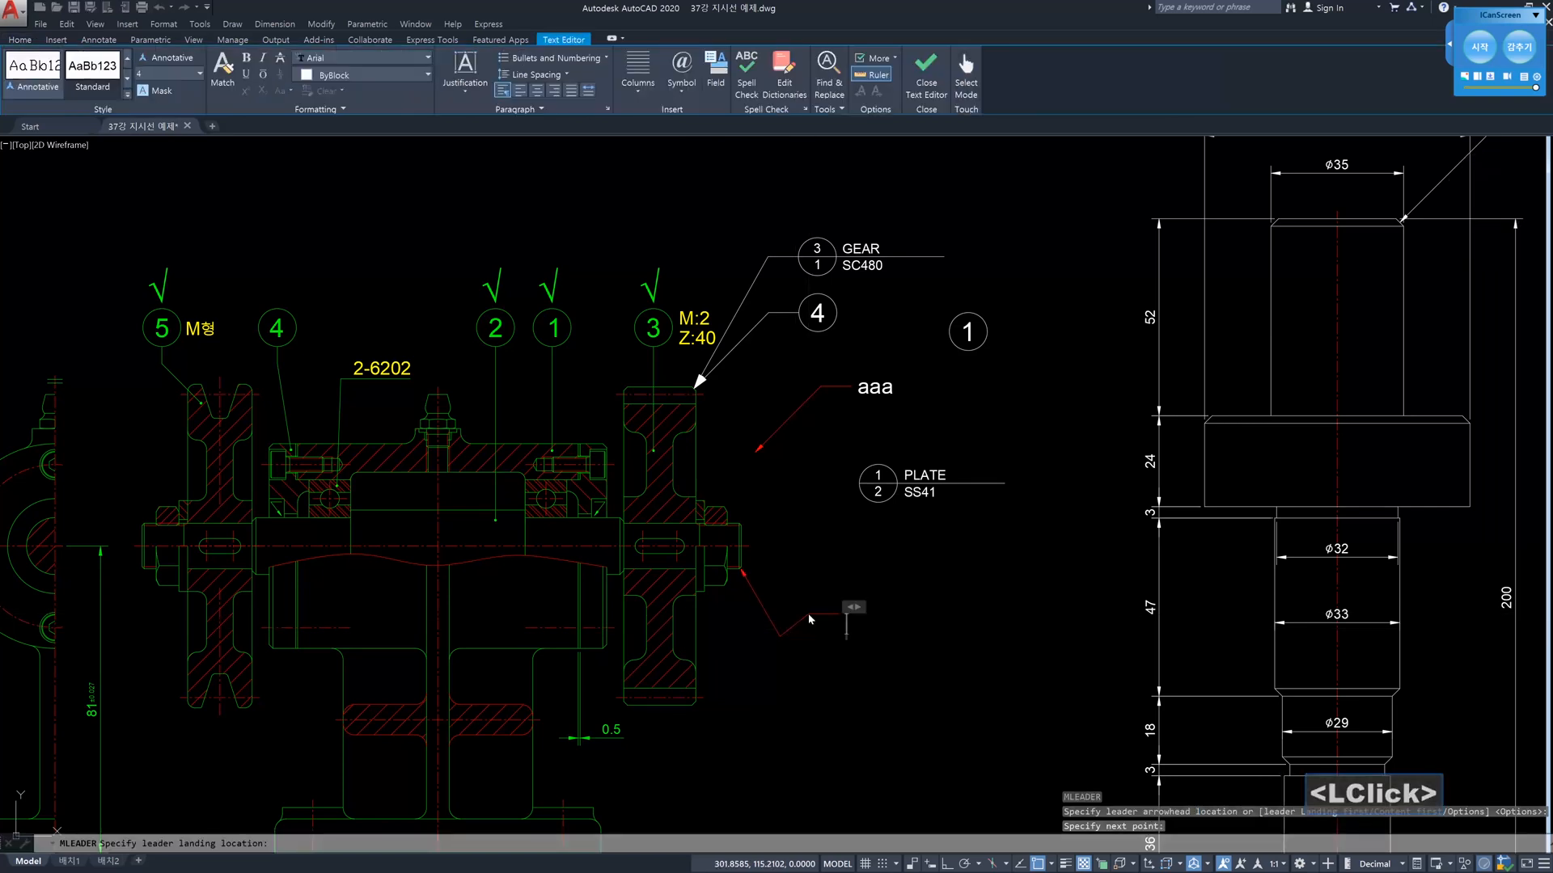
{"action": "type", "text": "aaa"}
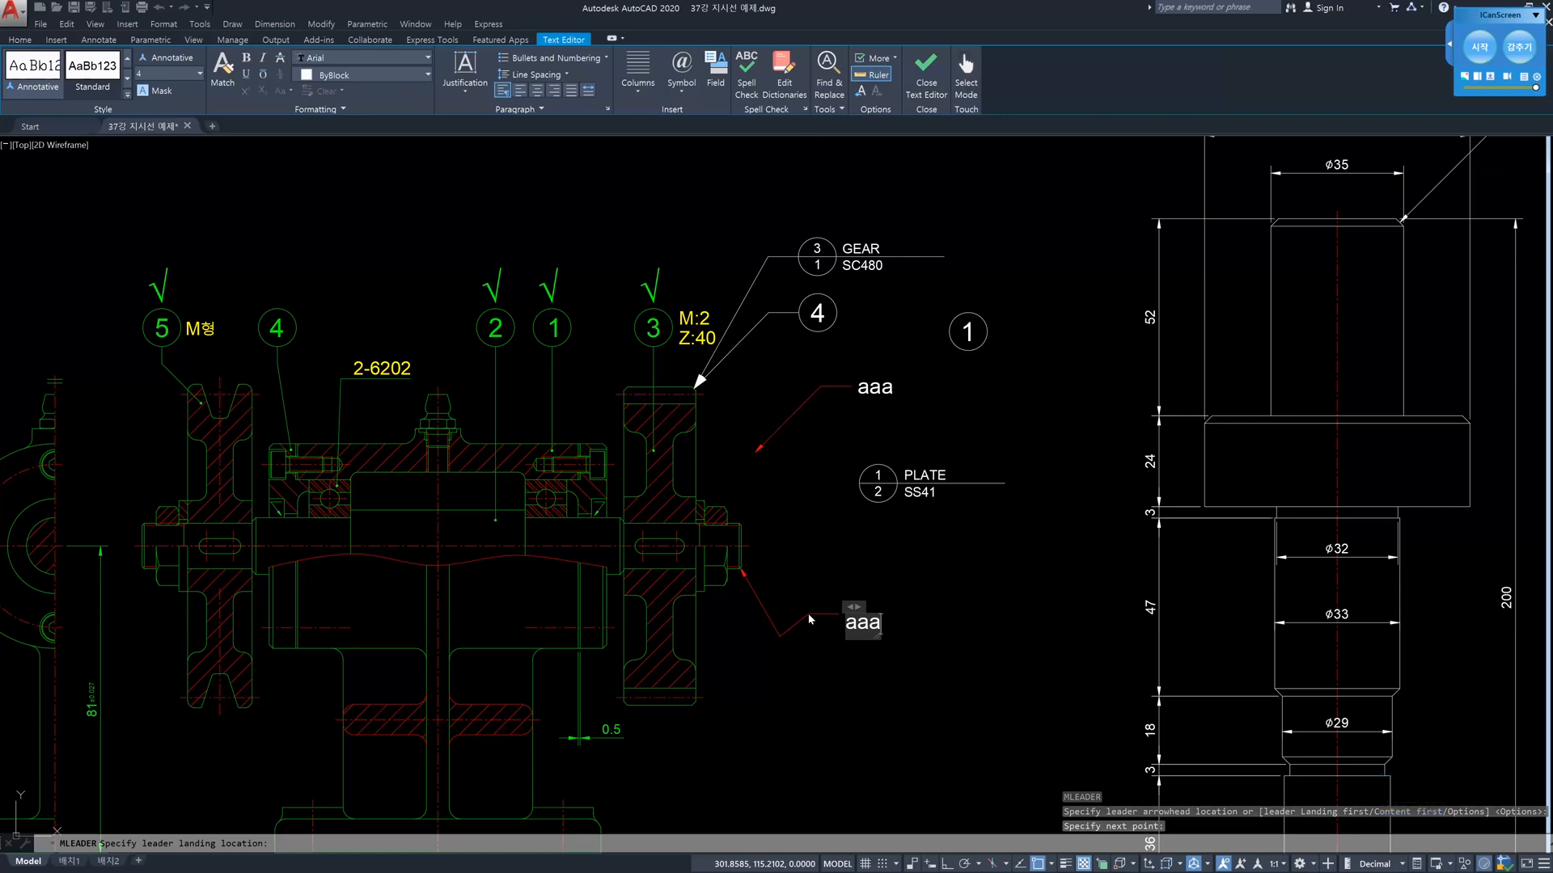
{"action": "key", "text": "ctrl+Return"}
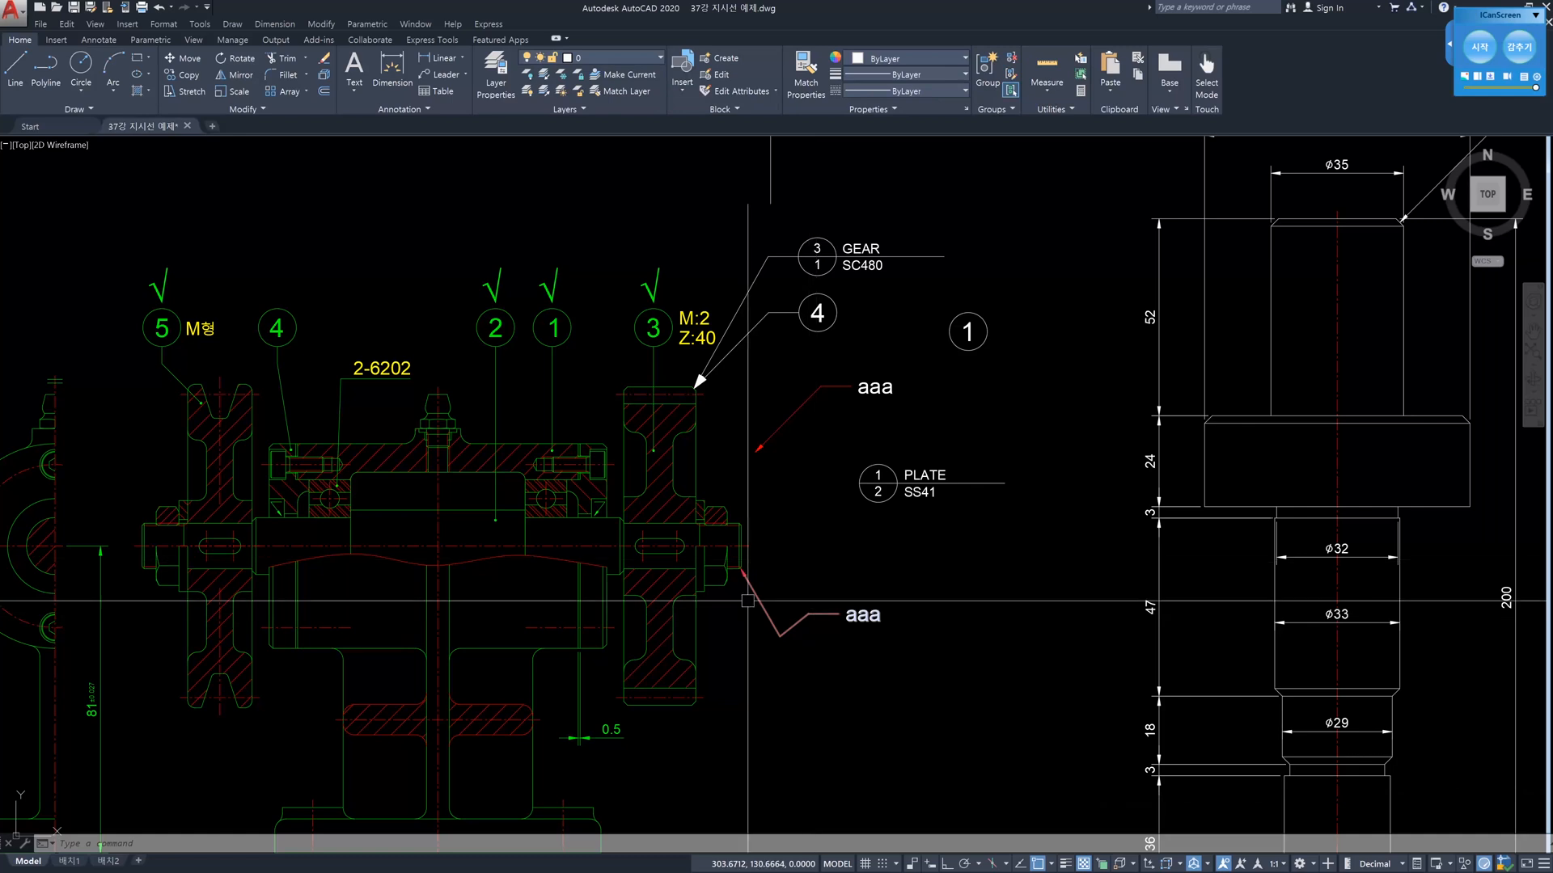
{"action": "scroll", "coordinate": [808, 613], "scroll_direction": "up", "scroll_amount": 6}
{"action": "scroll", "coordinate": [765, 558], "scroll_direction": "down", "scroll_amount": 1}
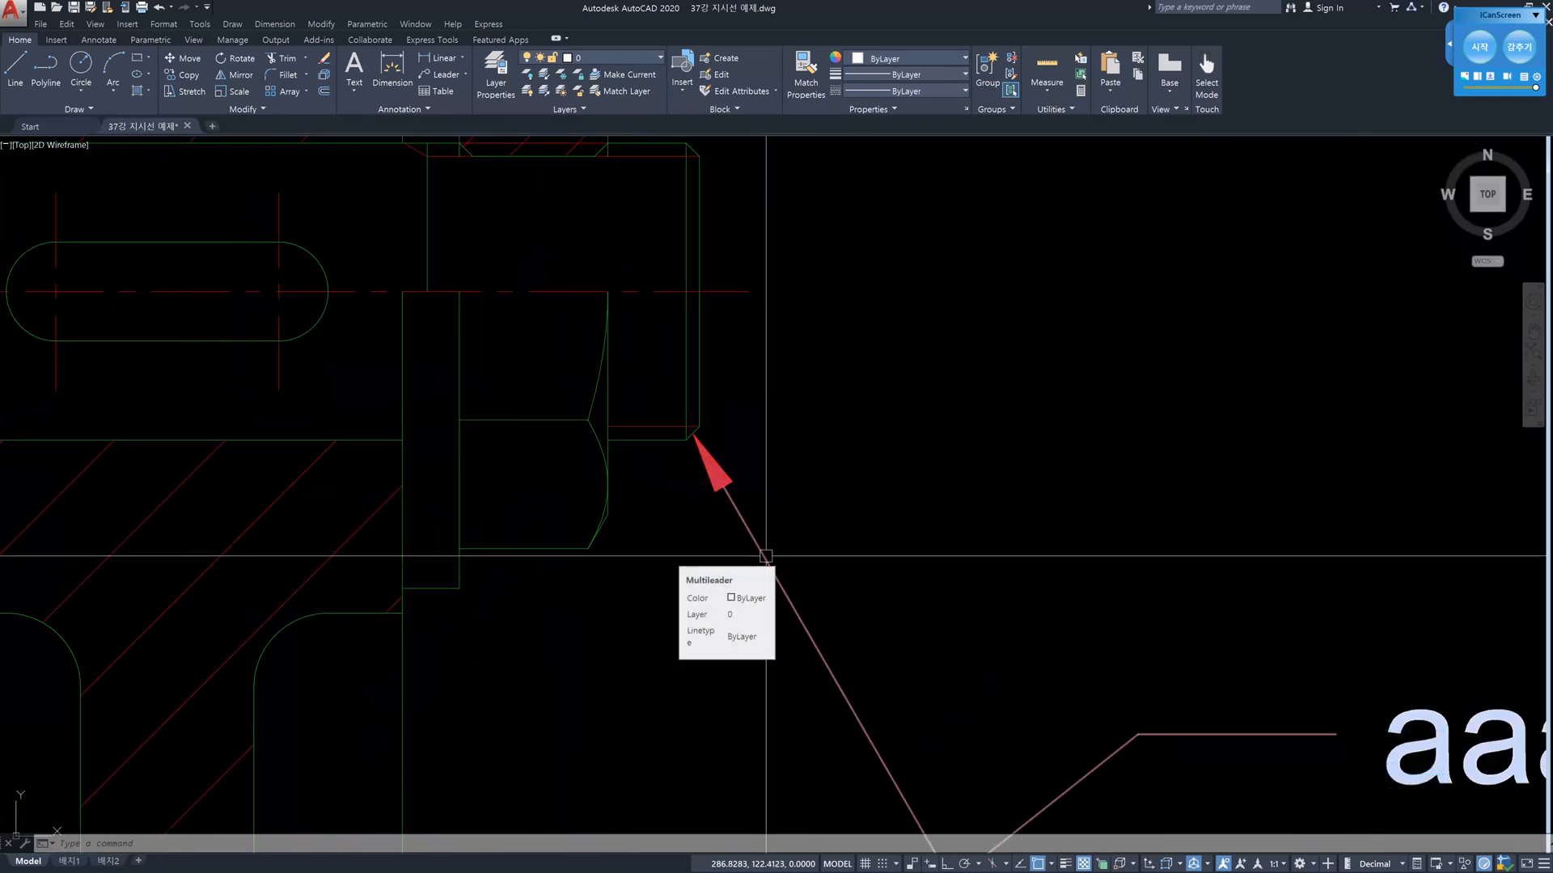
Start screen annotation with a yellow pen and sketch a horizontal and a vertical axis through the leader's arrow tip
{"action": "left_click", "coordinate": [1479, 46]}
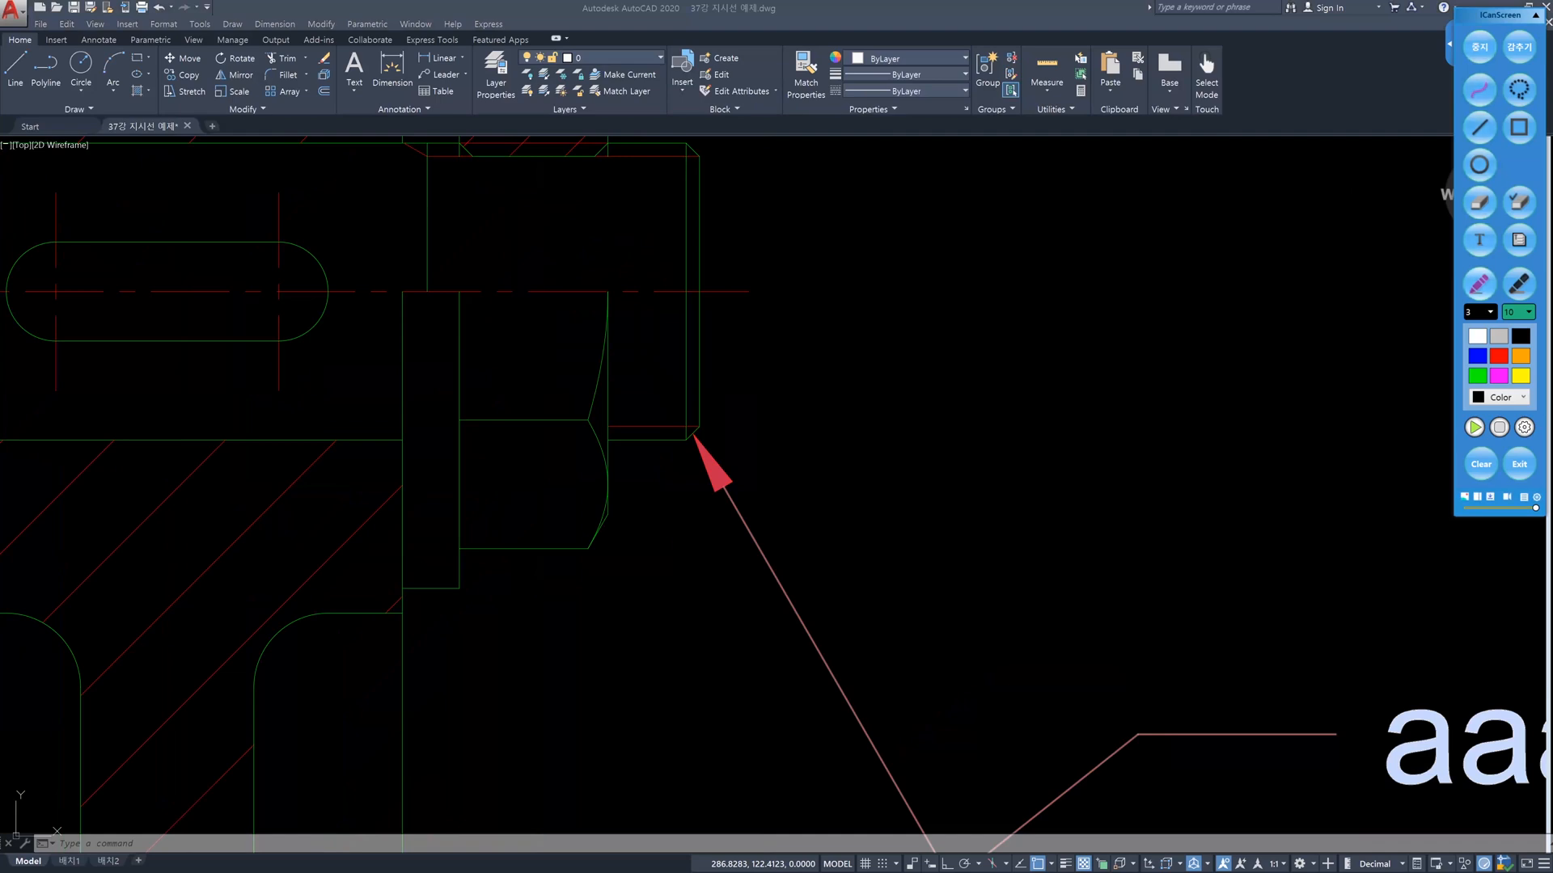
{"action": "left_click", "coordinate": [1500, 360]}
{"action": "left_click", "coordinate": [1520, 375]}
{"action": "left_click_drag", "start_coordinate": [960, 422], "coordinate": [950, 437]}
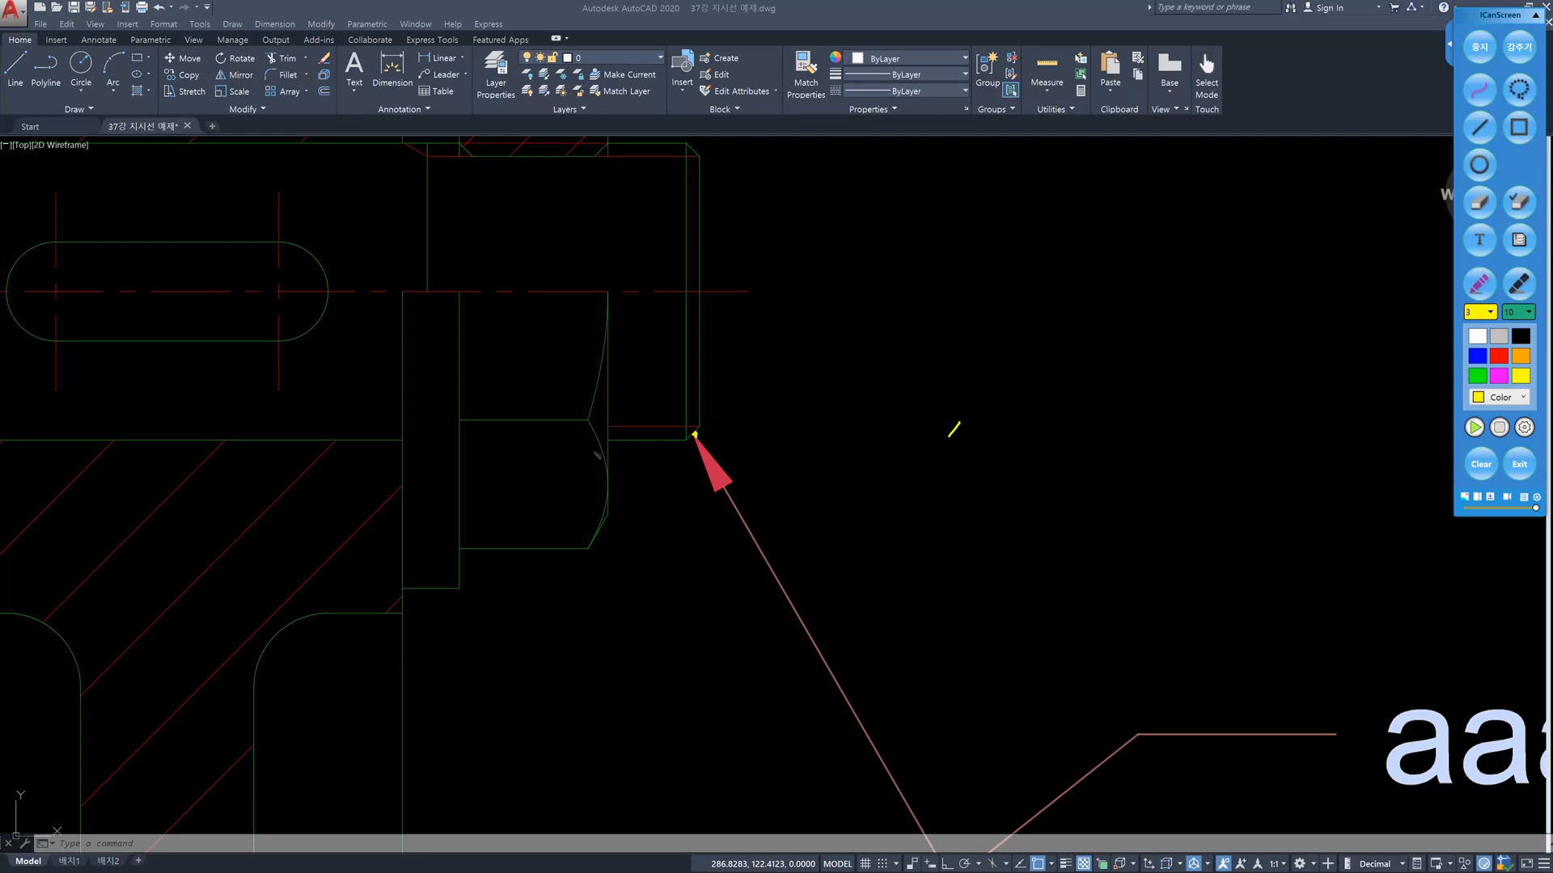
{"action": "left_click_drag", "start_coordinate": [417, 435], "coordinate": [1011, 441]}
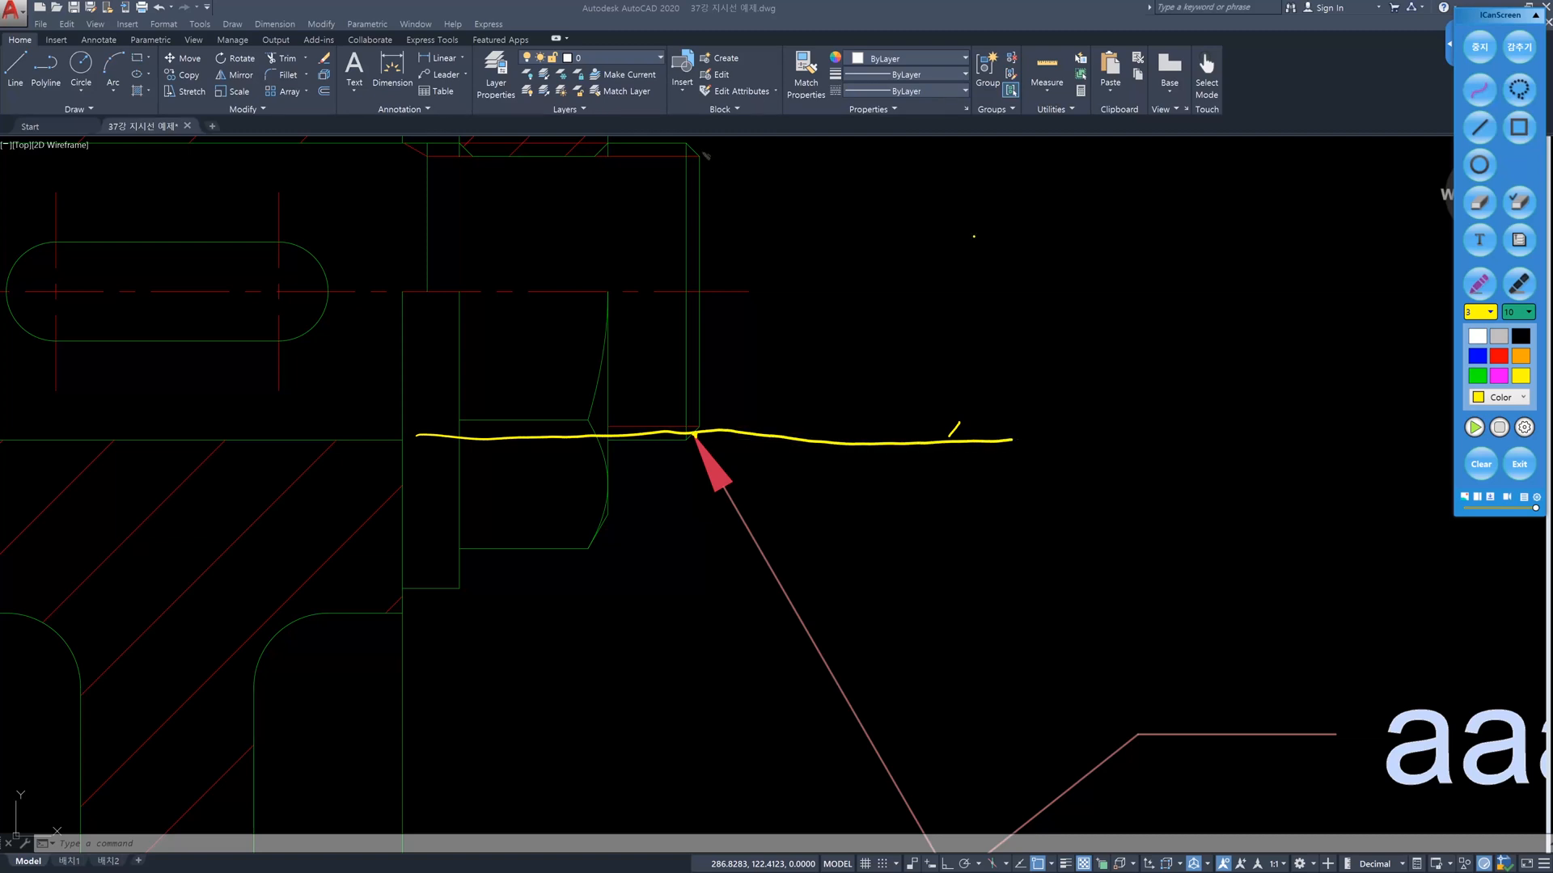
{"action": "left_click_drag", "start_coordinate": [692, 385], "coordinate": [696, 632]}
{"action": "left_click_drag", "start_coordinate": [693, 396], "coordinate": [710, 192]}
Sketch the upper-right and lower-right direction lines from the arrow tip, with arcs to the horizontal axis labelled 60°
{"action": "left_click_drag", "start_coordinate": [695, 432], "coordinate": [857, 244]}
{"action": "left_click_drag", "start_coordinate": [793, 328], "coordinate": [830, 437]}
{"action": "left_click_drag", "start_coordinate": [852, 349], "coordinate": [846, 377]}
{"action": "mouse_move", "coordinate": [881, 343]}
{"action": "left_mouse_down"}
{"action": "mouse_move", "coordinate": [868, 377]}
{"action": "mouse_move", "coordinate": [888, 346]}
{"action": "left_mouse_up"}
{"action": "left_click_drag", "start_coordinate": [901, 323], "coordinate": [909, 327]}
{"action": "left_click_drag", "start_coordinate": [697, 439], "coordinate": [815, 623]}
{"action": "left_click_drag", "start_coordinate": [828, 440], "coordinate": [773, 536]}
{"action": "left_click_drag", "start_coordinate": [767, 522], "coordinate": [789, 527]}
{"action": "mouse_move", "coordinate": [816, 452]}
{"action": "left_mouse_down"}
{"action": "mouse_move", "coordinate": [829, 444]}
{"action": "mouse_move", "coordinate": [833, 461]}
{"action": "left_mouse_up"}
{"action": "mouse_move", "coordinate": [842, 503]}
{"action": "left_mouse_down"}
{"action": "mouse_move", "coordinate": [832, 549]}
{"action": "mouse_move", "coordinate": [834, 534]}
{"action": "left_mouse_up"}
{"action": "mouse_move", "coordinate": [858, 508]}
{"action": "left_mouse_down"}
{"action": "mouse_move", "coordinate": [854, 530]}
{"action": "mouse_move", "coordinate": [861, 510]}
{"action": "left_mouse_up"}
{"action": "left_click_drag", "start_coordinate": [878, 492], "coordinate": [874, 501]}
Sketch the upper-left direction line and mark both left-hand angles from the horizontal axis as 60°
{"action": "left_click_drag", "start_coordinate": [692, 432], "coordinate": [574, 243]}
{"action": "mouse_move", "coordinate": [547, 425]}
{"action": "left_mouse_down"}
{"action": "mouse_move", "coordinate": [625, 320]}
{"action": "mouse_move", "coordinate": [552, 415]}
{"action": "left_mouse_up"}
{"action": "mouse_move", "coordinate": [530, 328]}
{"action": "left_mouse_down"}
{"action": "mouse_move", "coordinate": [521, 356]}
{"action": "mouse_move", "coordinate": [544, 324]}
{"action": "left_mouse_up"}
{"action": "left_click_drag", "start_coordinate": [552, 304], "coordinate": [553, 302]}
{"action": "mouse_move", "coordinate": [555, 457]}
{"action": "left_mouse_down"}
{"action": "mouse_move", "coordinate": [662, 552]}
{"action": "mouse_move", "coordinate": [672, 529]}
{"action": "mouse_move", "coordinate": [543, 469]}
{"action": "left_mouse_up"}
{"action": "left_click_drag", "start_coordinate": [554, 446], "coordinate": [571, 465]}
{"action": "mouse_move", "coordinate": [540, 524]}
{"action": "left_mouse_down"}
{"action": "mouse_move", "coordinate": [548, 560]}
{"action": "mouse_move", "coordinate": [569, 527]}
{"action": "left_mouse_up"}
{"action": "left_click_drag", "start_coordinate": [565, 504], "coordinate": [568, 511]}
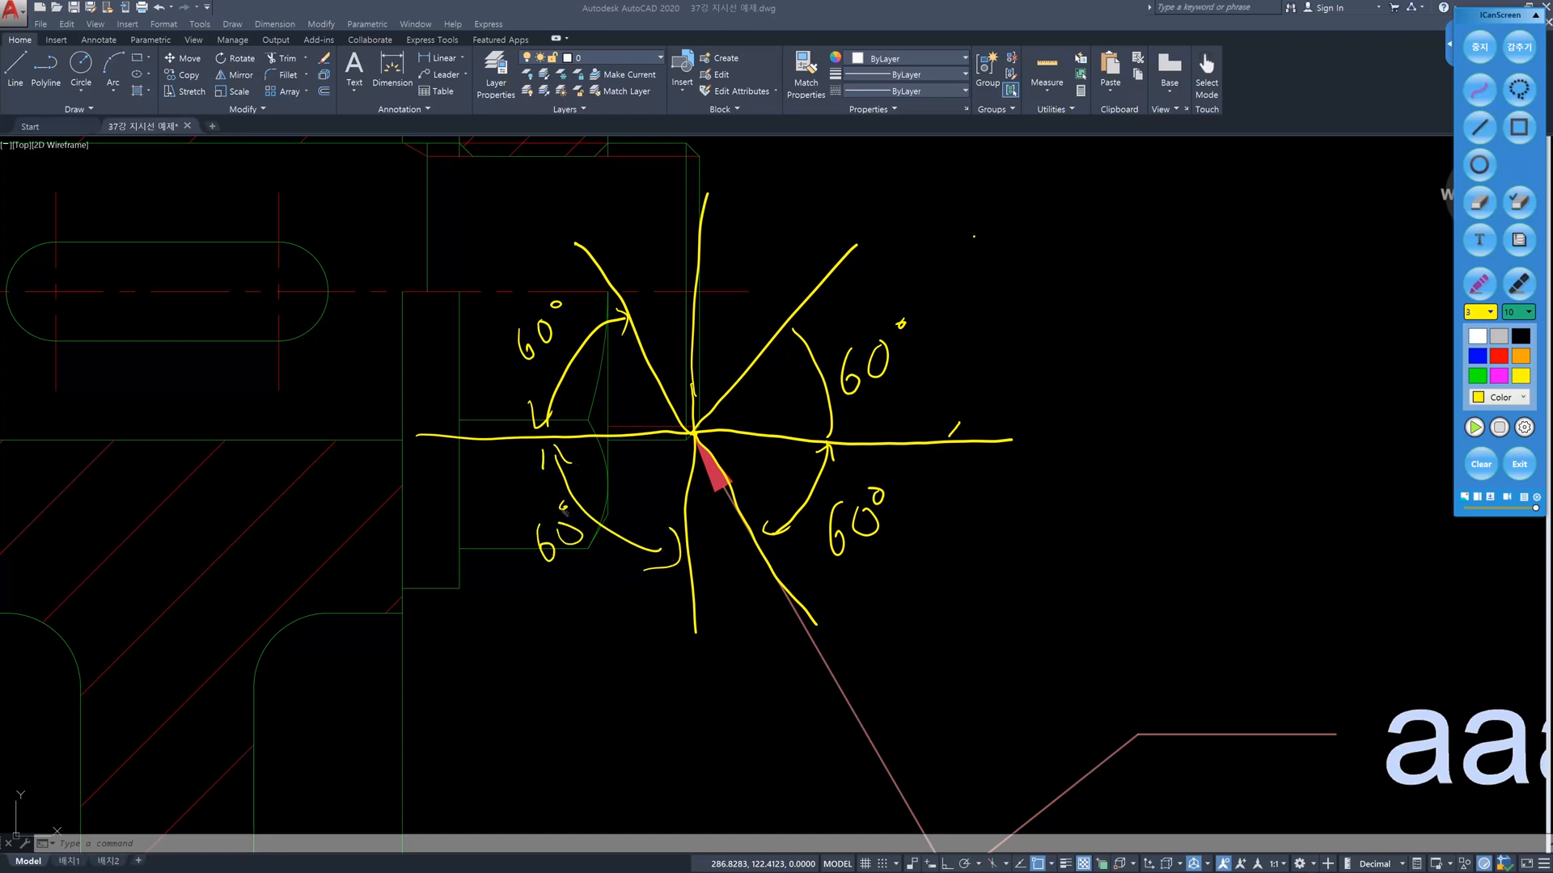
Sketch an arc between the two upper direction lines and a flatter line with an arrow towards the upper-right 60° direction
{"action": "mouse_move", "coordinate": [646, 303]}
{"action": "left_mouse_down"}
{"action": "mouse_move", "coordinate": [769, 317]}
{"action": "mouse_move", "coordinate": [736, 325]}
{"action": "left_mouse_up"}
{"action": "left_click_drag", "start_coordinate": [641, 257], "coordinate": [650, 321]}
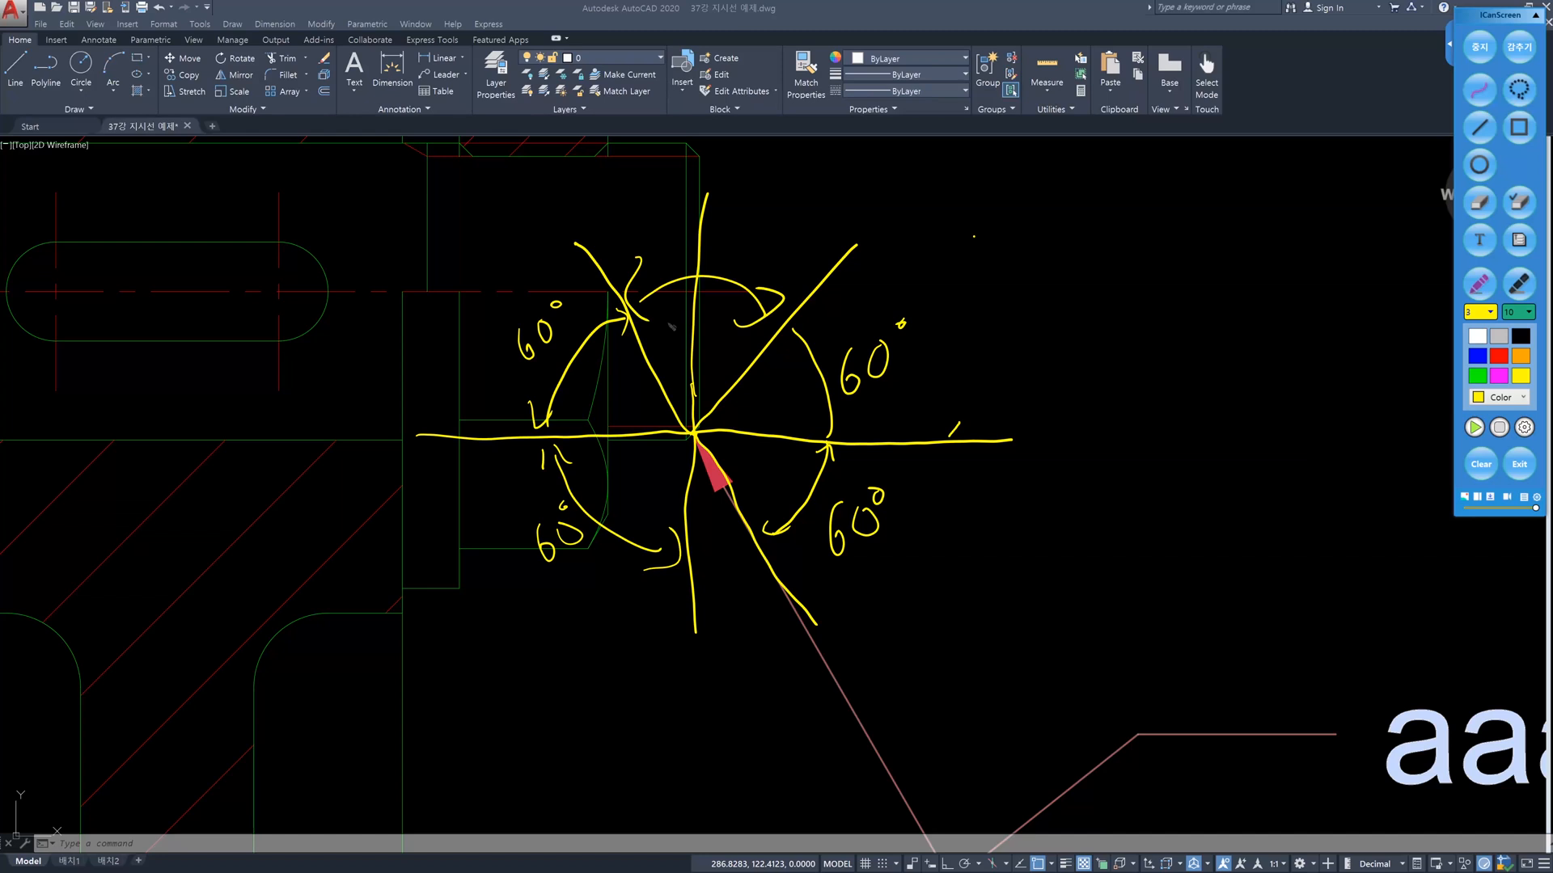
{"action": "left_click_drag", "start_coordinate": [695, 432], "coordinate": [939, 334]}
{"action": "mouse_move", "coordinate": [727, 396]}
{"action": "left_mouse_down"}
{"action": "mouse_move", "coordinate": [829, 269]}
{"action": "mouse_move", "coordinate": [832, 366]}
{"action": "mouse_move", "coordinate": [796, 337]}
{"action": "mouse_move", "coordinate": [796, 306]}
{"action": "left_mouse_up"}
{"action": "left_click_drag", "start_coordinate": [799, 307], "coordinate": [822, 320]}
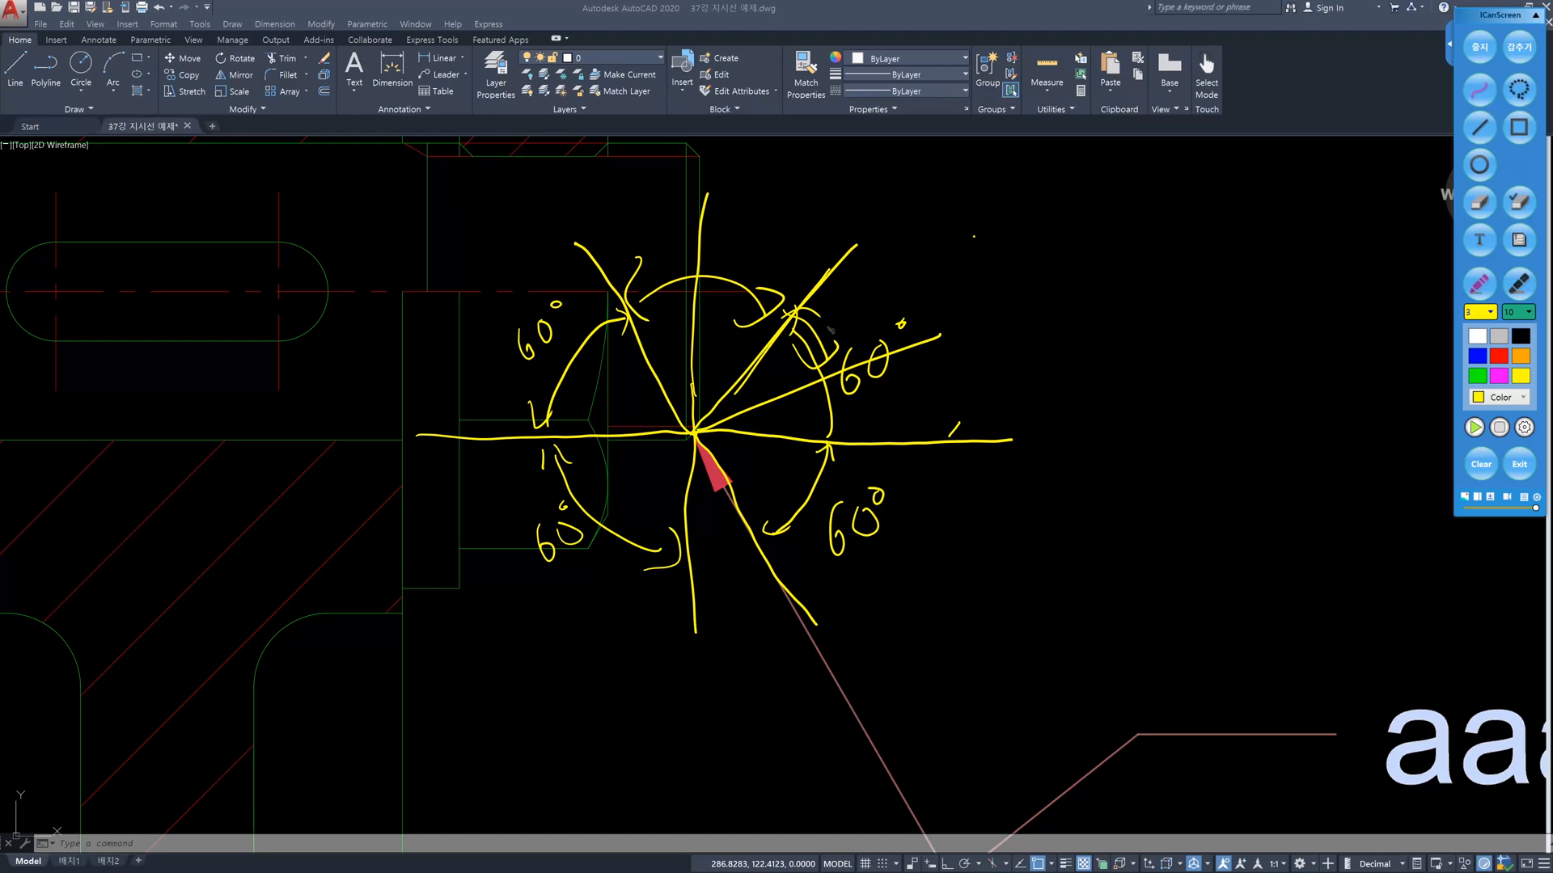
Clear all screen annotations and stop the annotation mode
{"action": "key", "text": "Escape"}
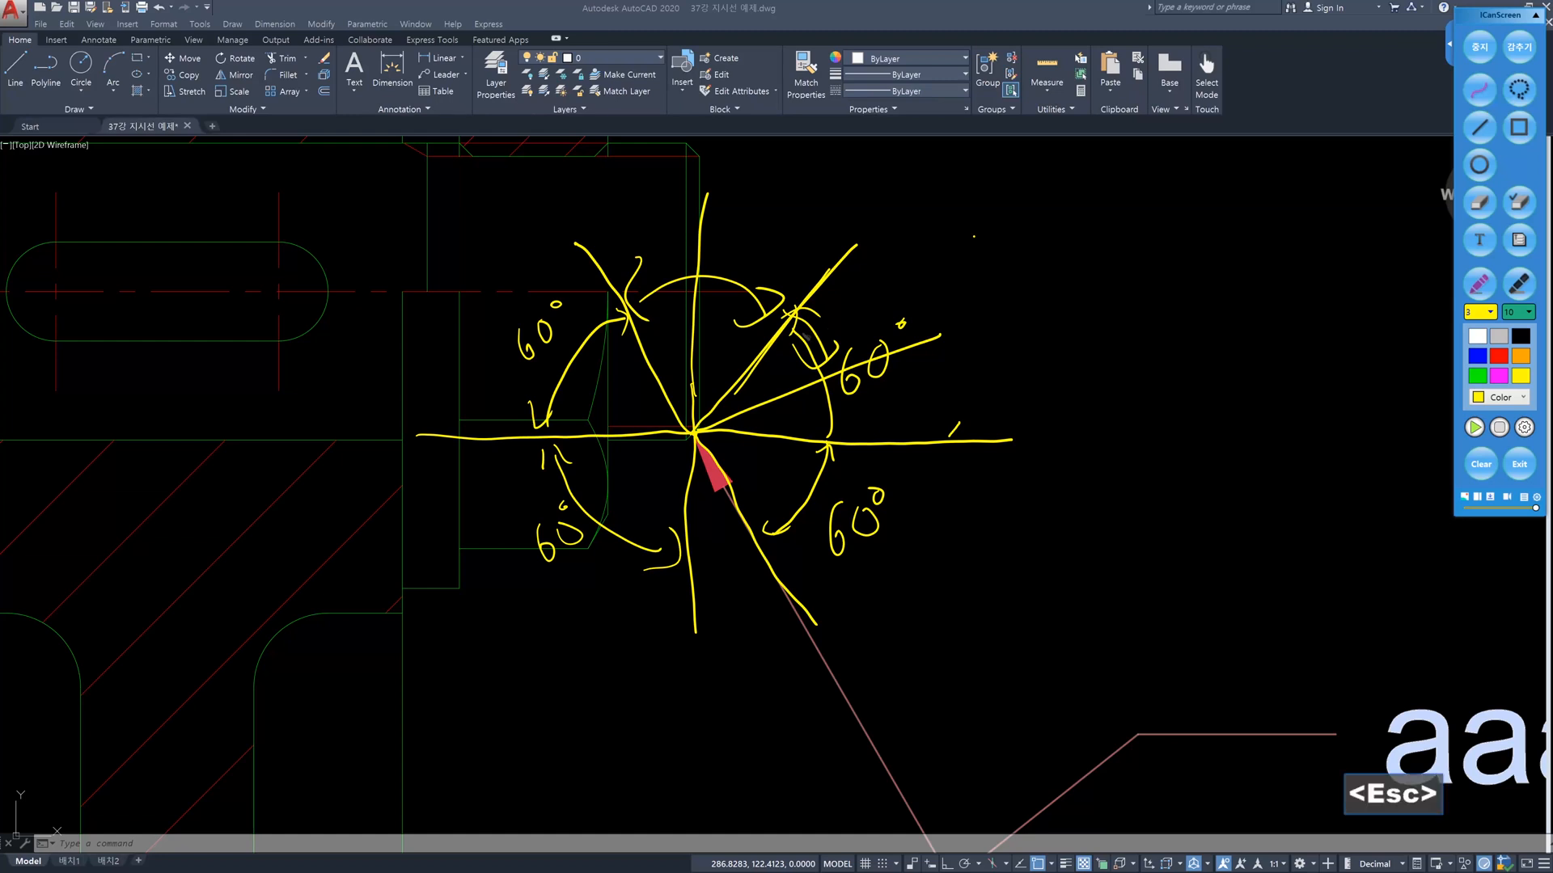
{"action": "left_click", "coordinate": [1481, 464]}
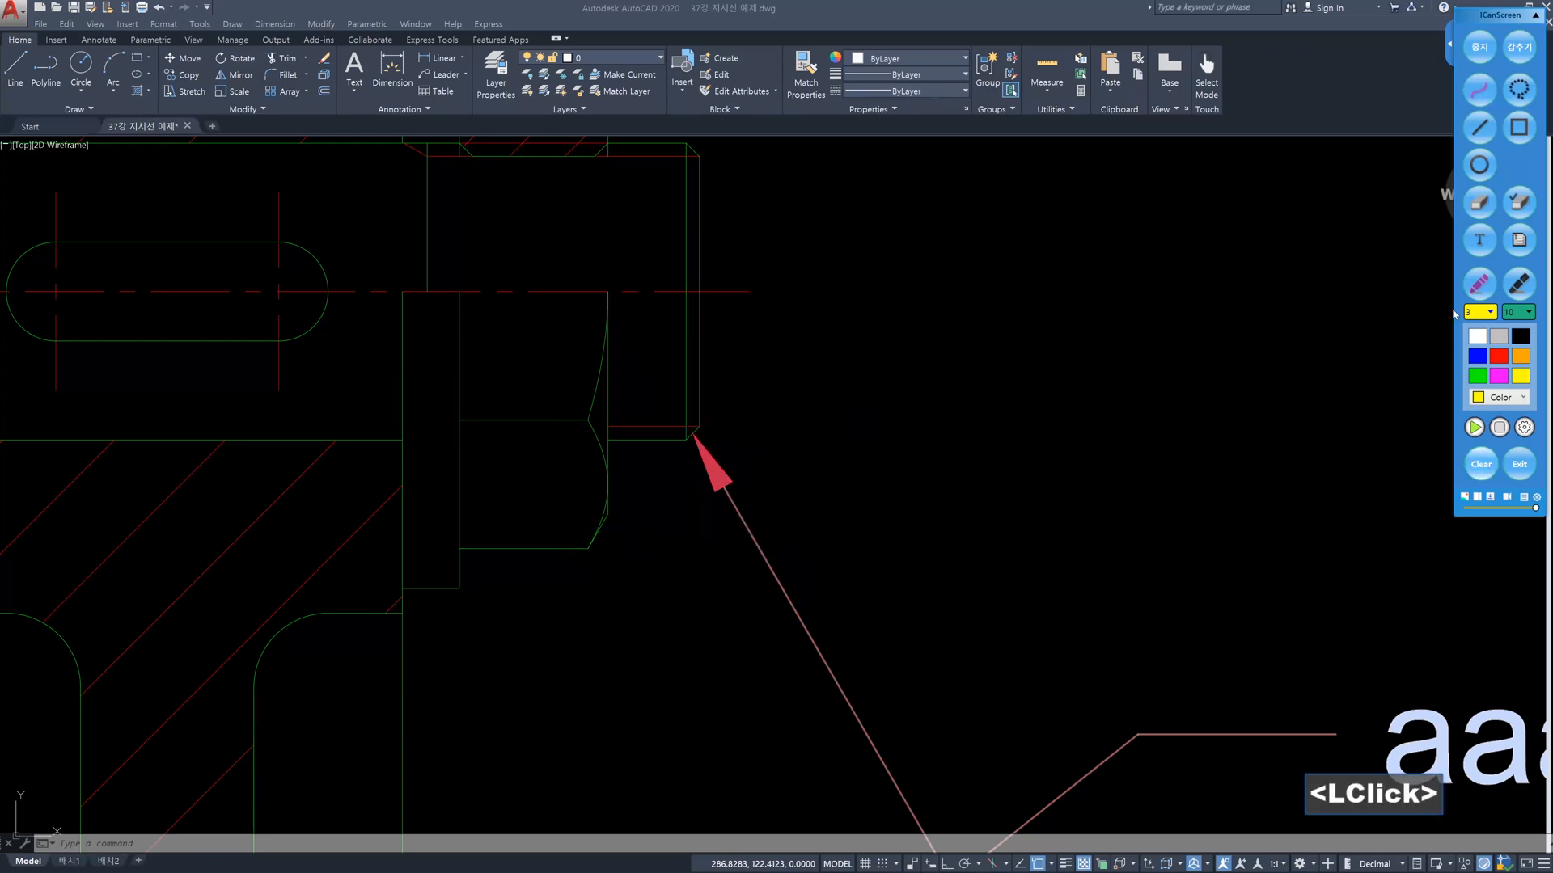
{"action": "left_click", "coordinate": [1479, 57]}
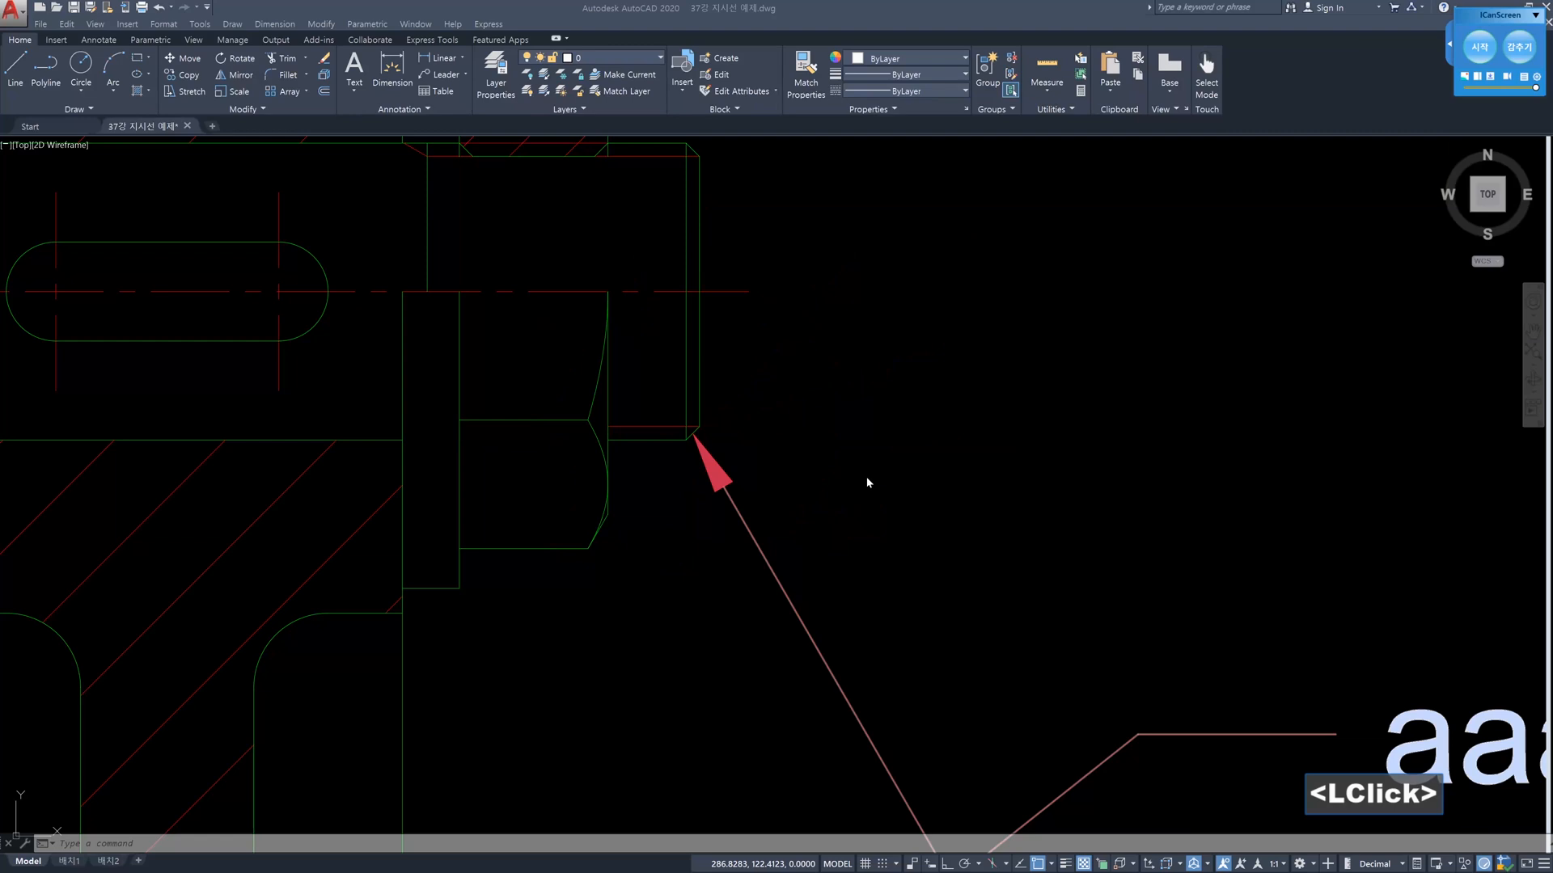
Delete the "aaa" multileader attached to the lower chamfer of the shaft end
{"action": "scroll", "coordinate": [970, 542], "scroll_direction": "down", "scroll_amount": 2}
{"action": "middle_click_drag", "start_coordinate": [1030, 548], "coordinate": [861, 429]}
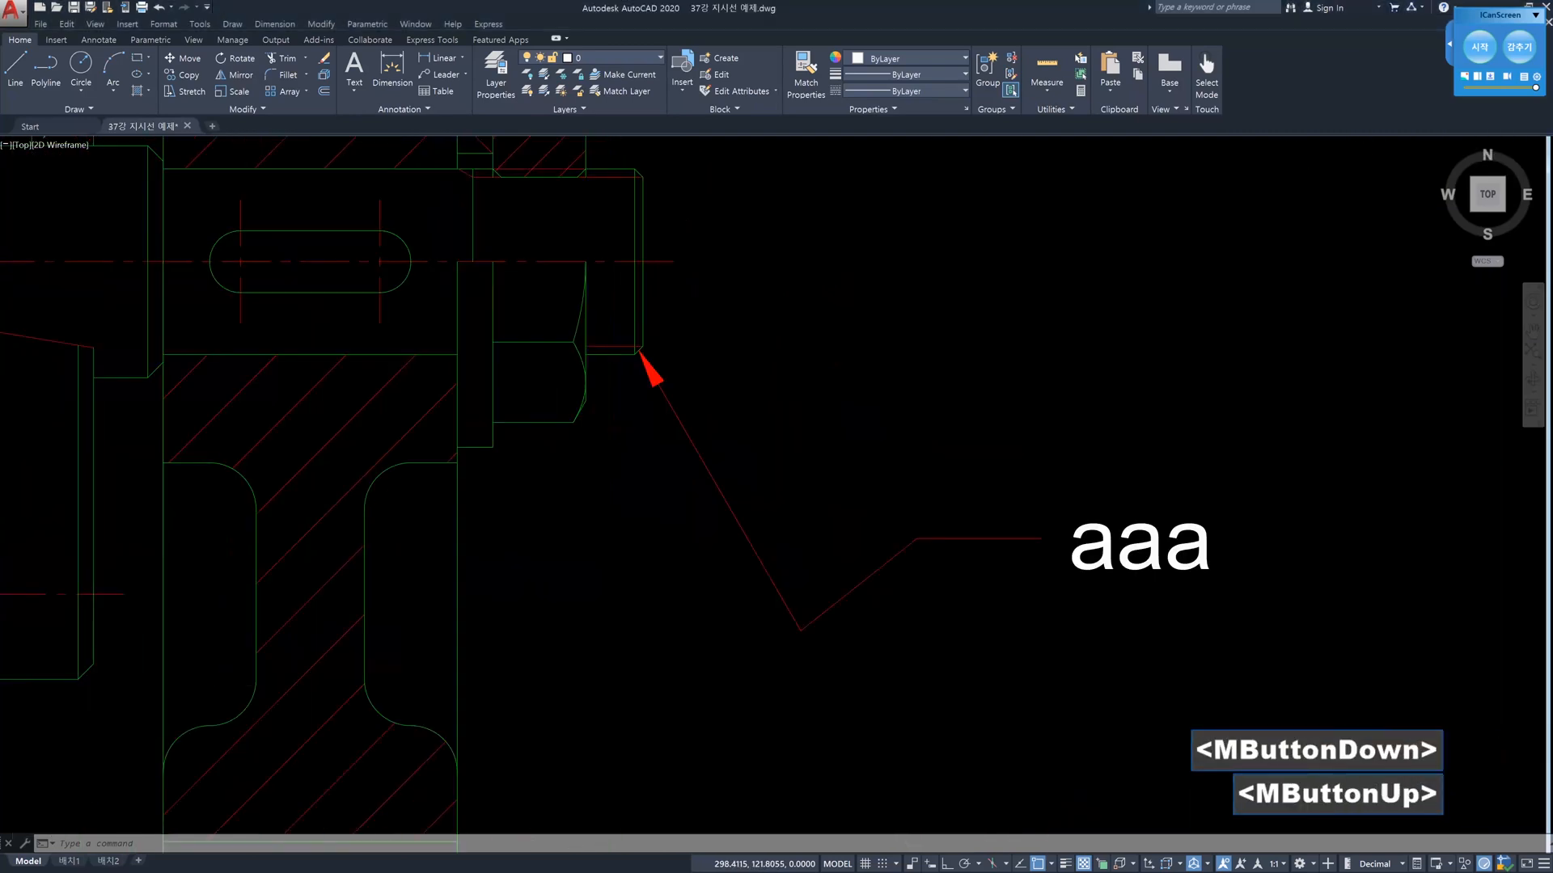
{"action": "left_click", "coordinate": [1278, 649]}
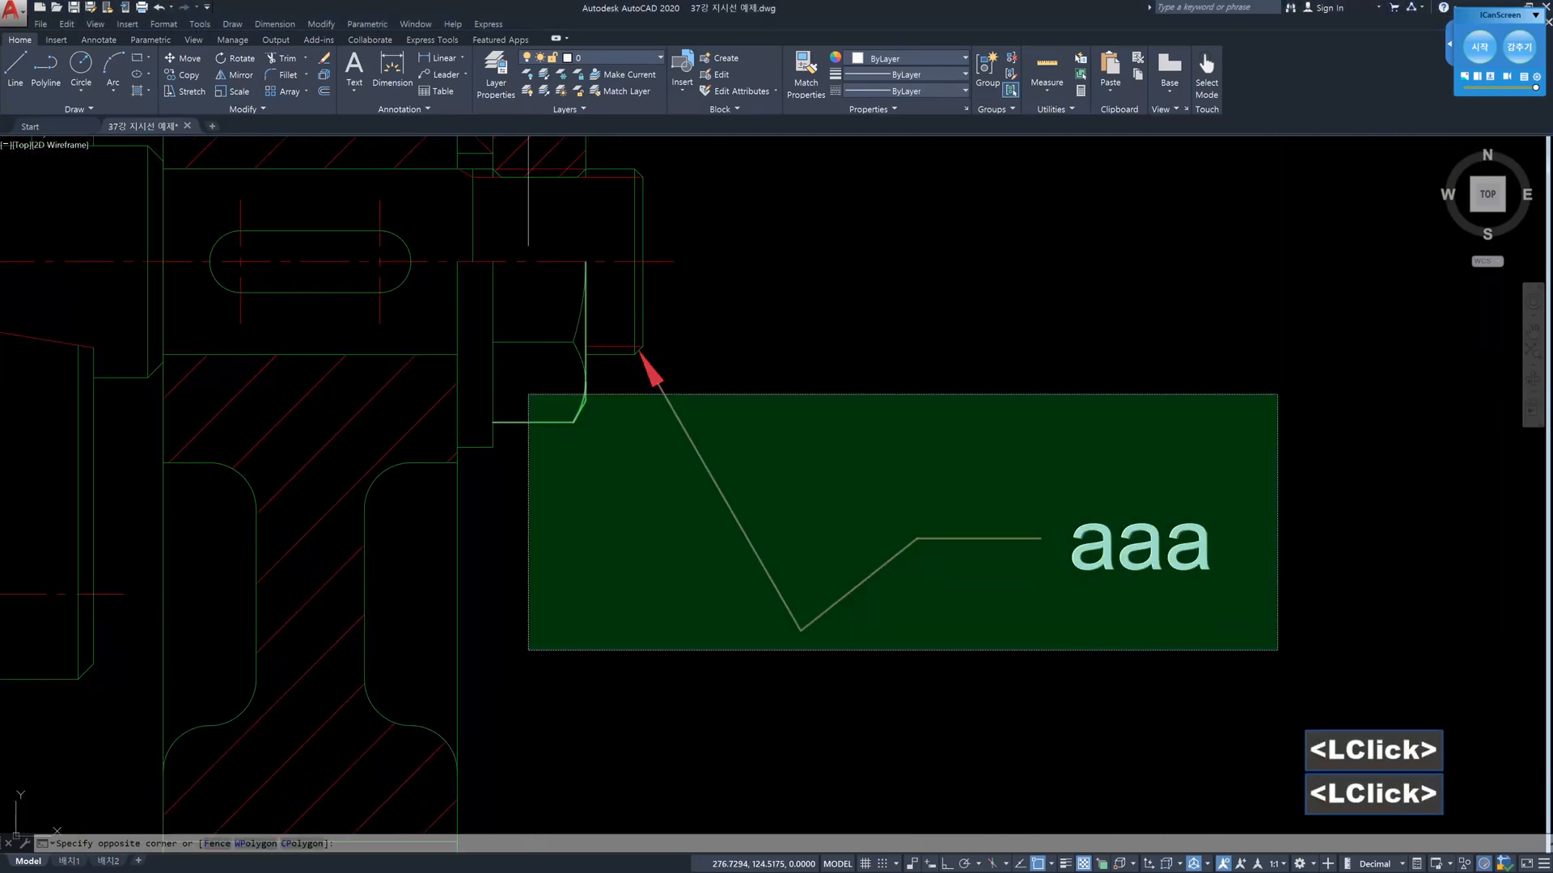
{"action": "left_click", "coordinate": [528, 394]}
{"action": "key", "text": "Escape"}
{"action": "left_click", "coordinate": [1246, 660]}
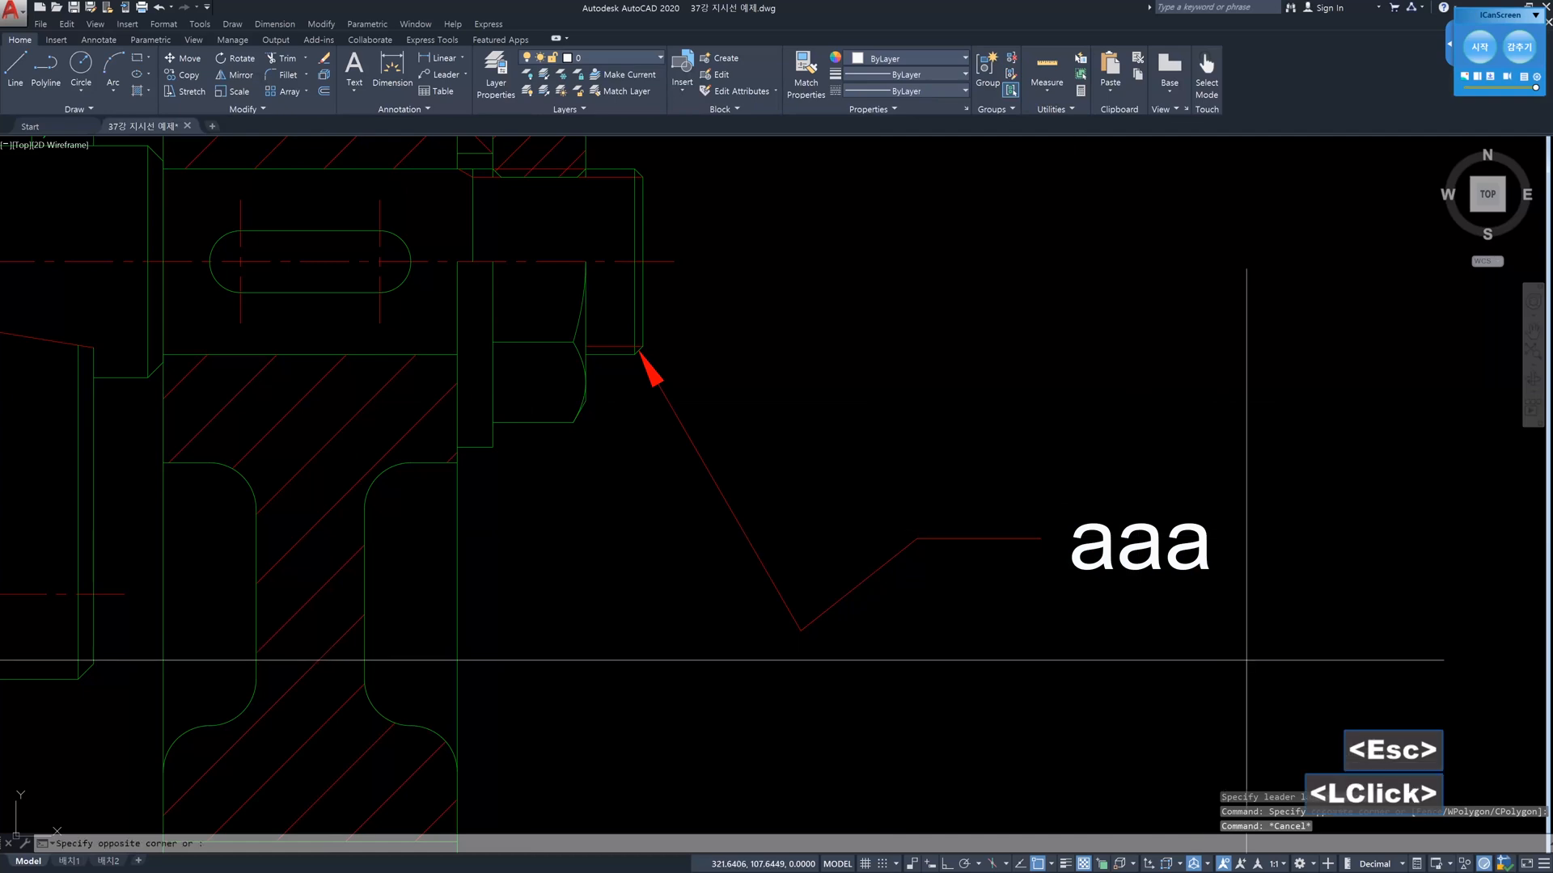
{"action": "left_click", "coordinate": [704, 431]}
{"action": "key", "text": "Delete"}
{"action": "key", "text": "Escape"}
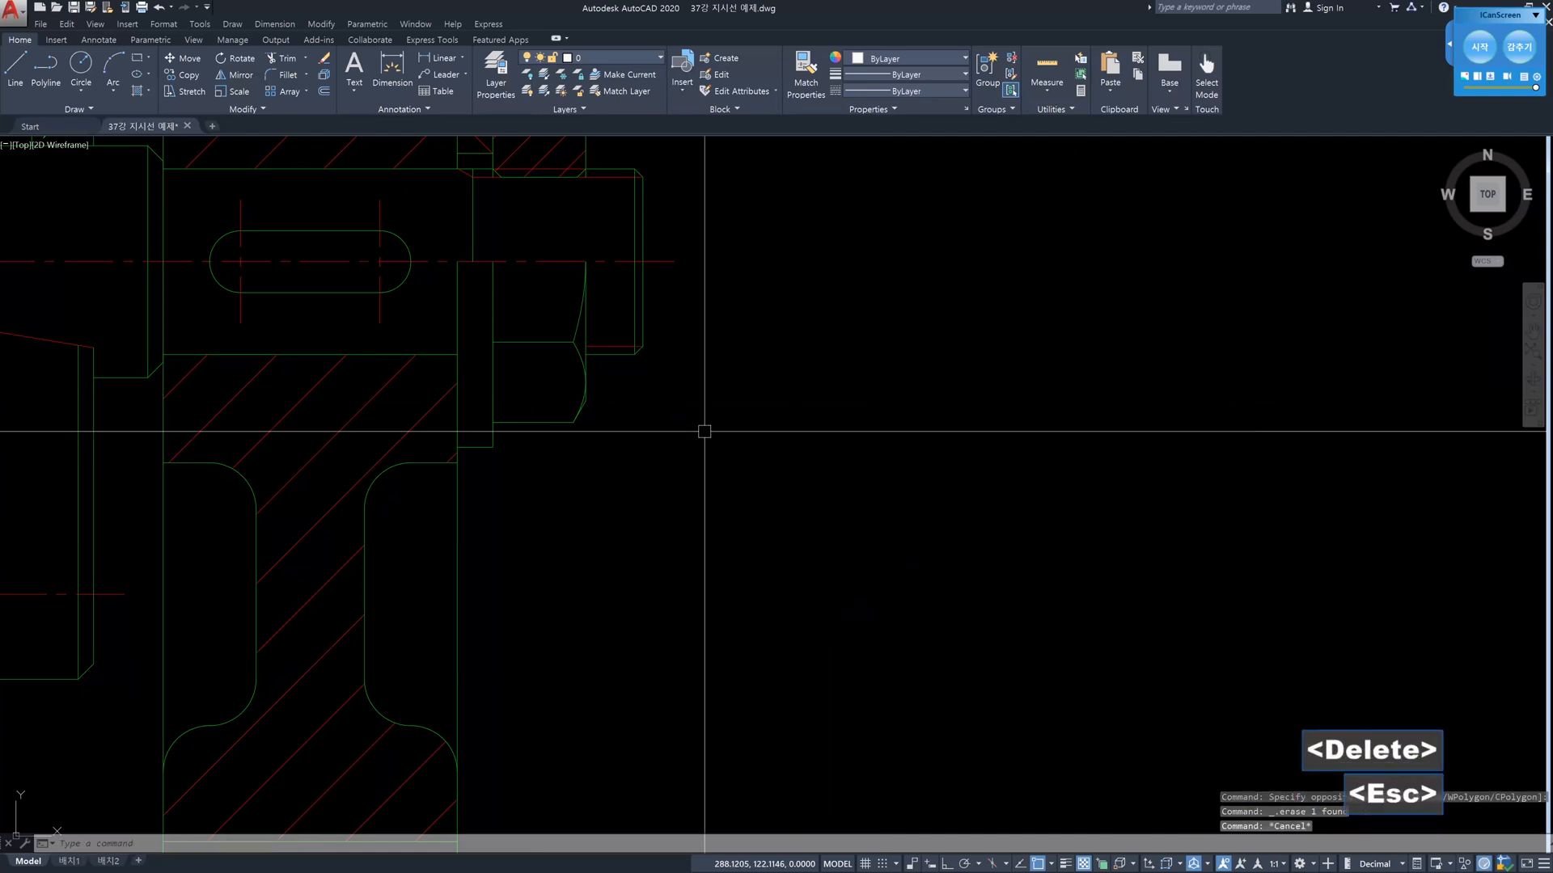
Set the first segment angle of the 지시선 multileader style to 15 and apply the style change
{"action": "type", "text": "mls"}
{"action": "key", "text": "Return"}
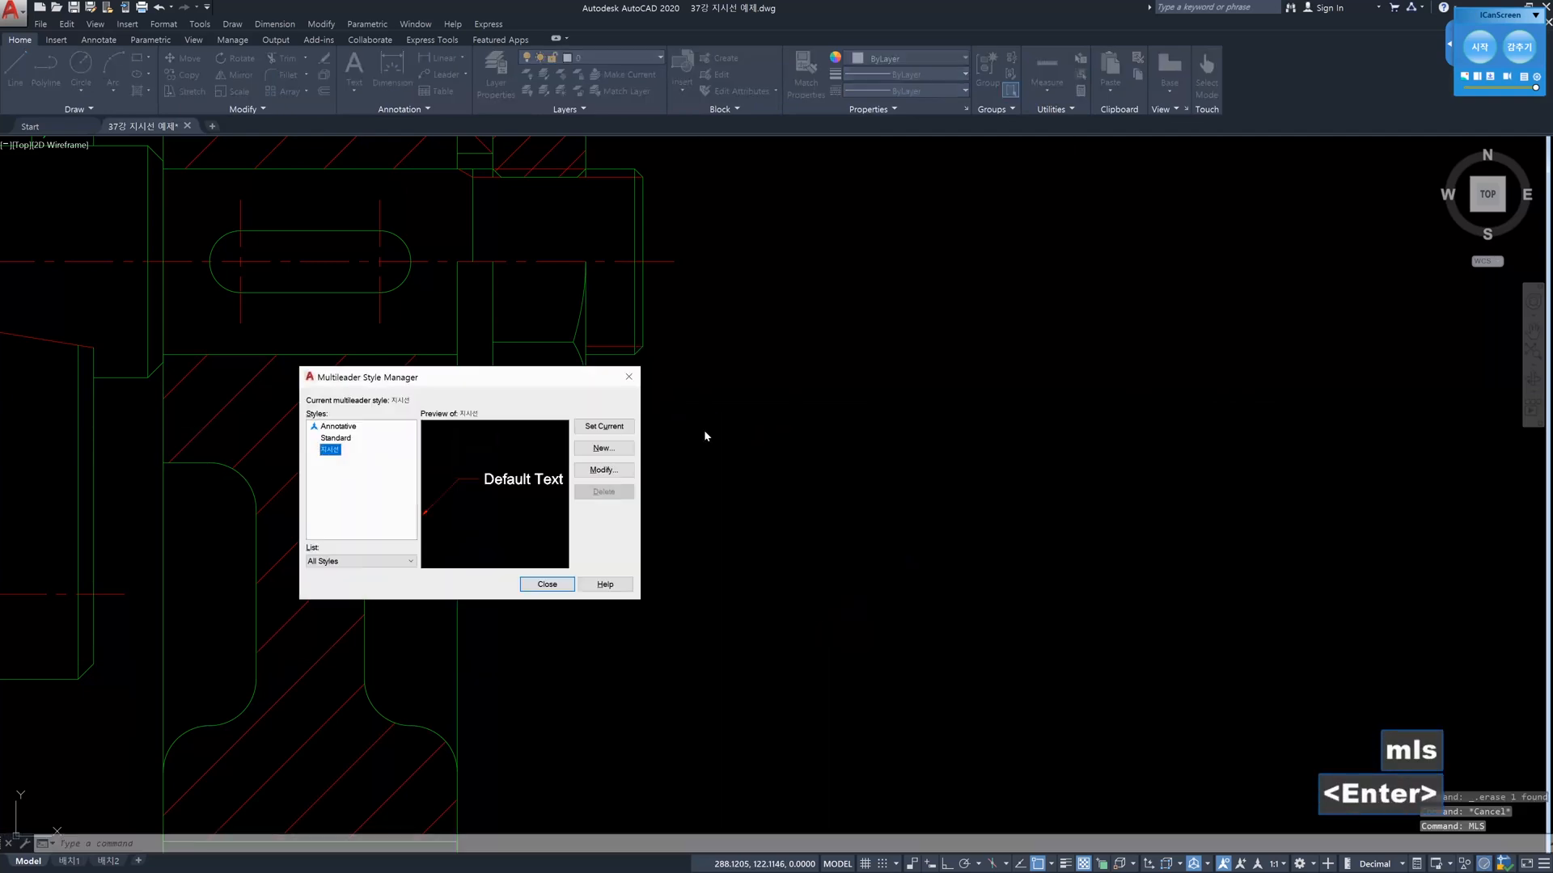
{"action": "left_click", "coordinate": [604, 471]}
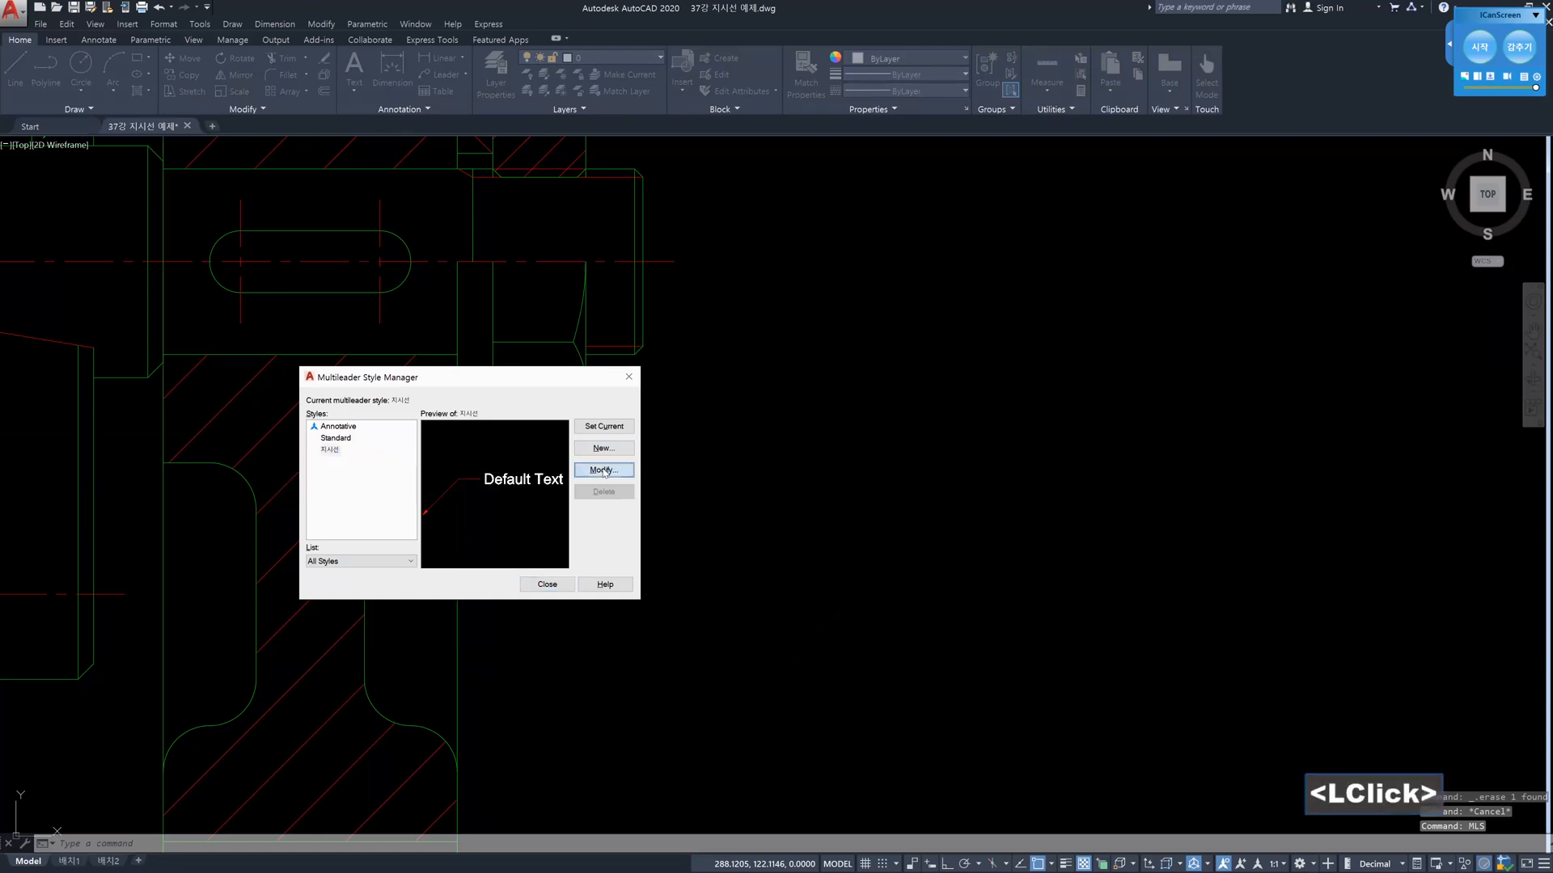
{"action": "left_click", "coordinate": [1166, 361]}
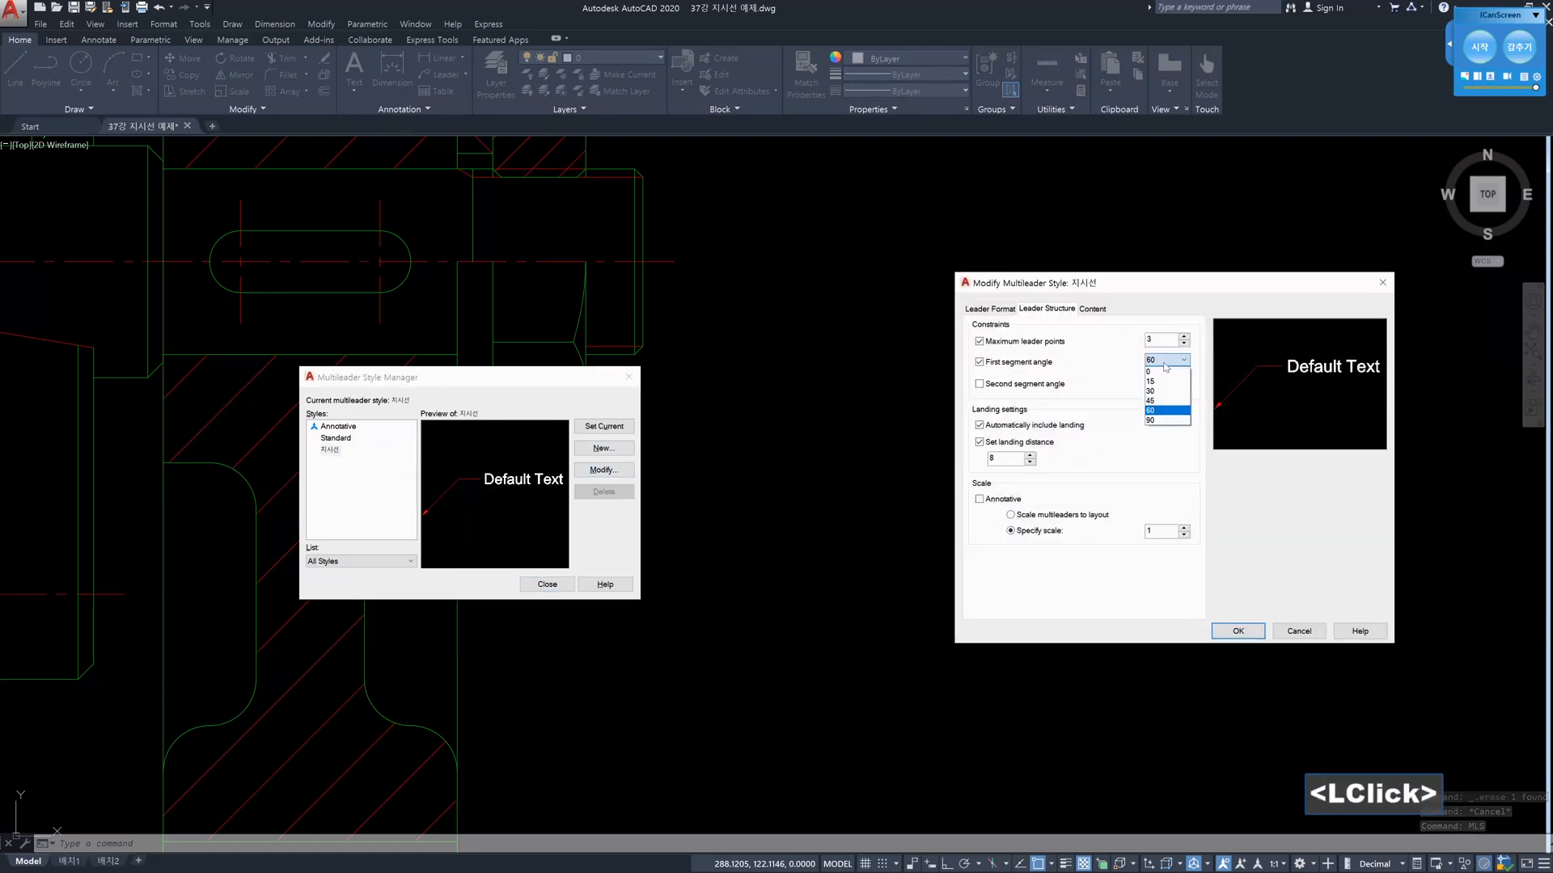
{"action": "left_click", "coordinate": [1156, 381]}
{"action": "left_click", "coordinate": [1250, 632]}
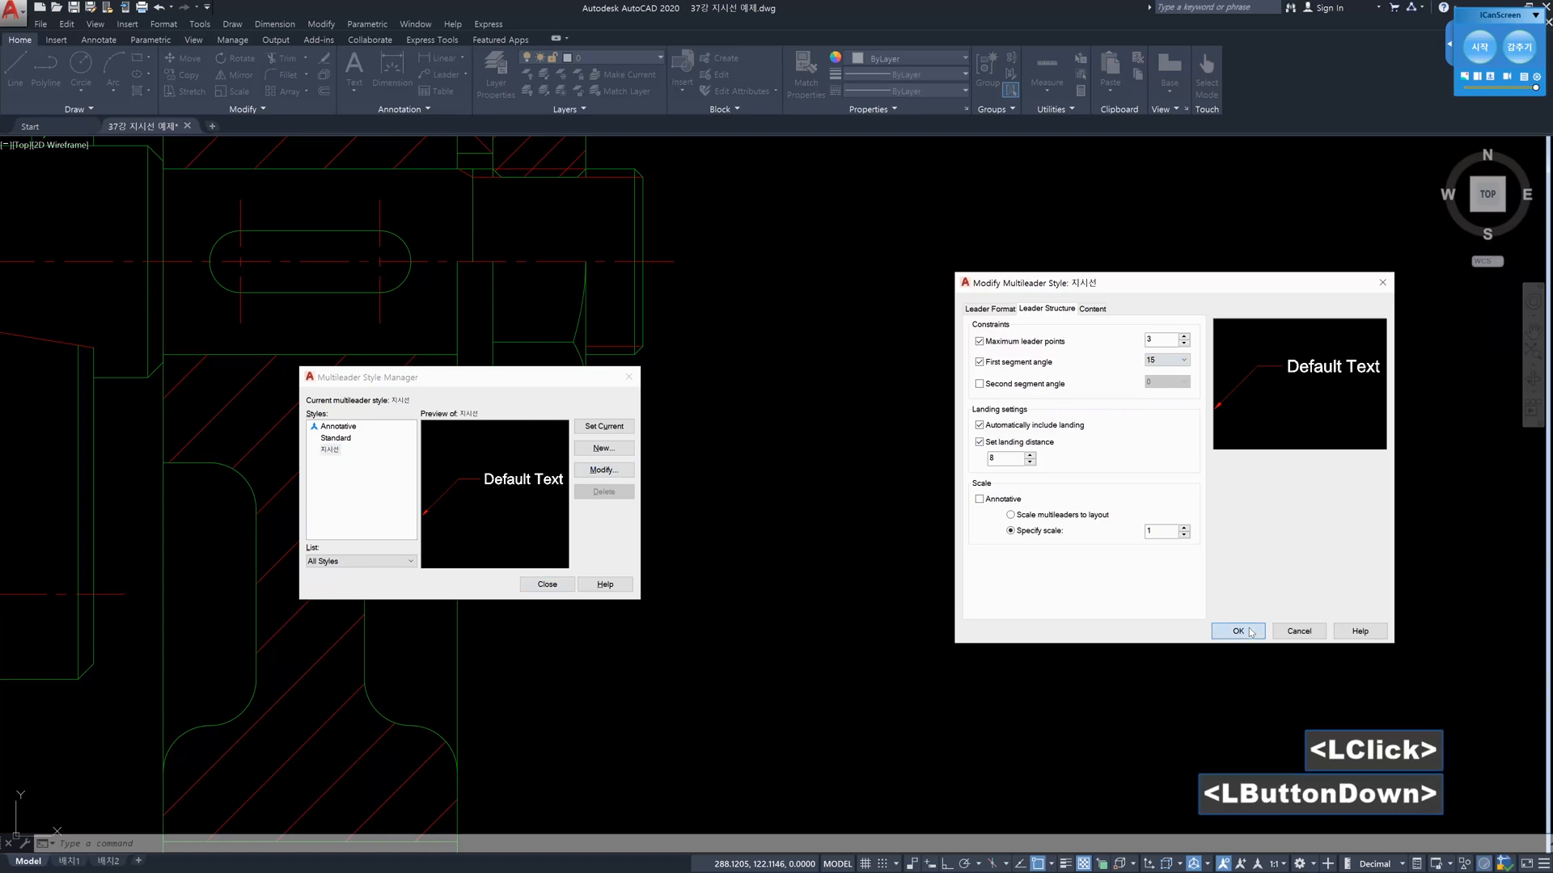
{"action": "left_click", "coordinate": [547, 583]}
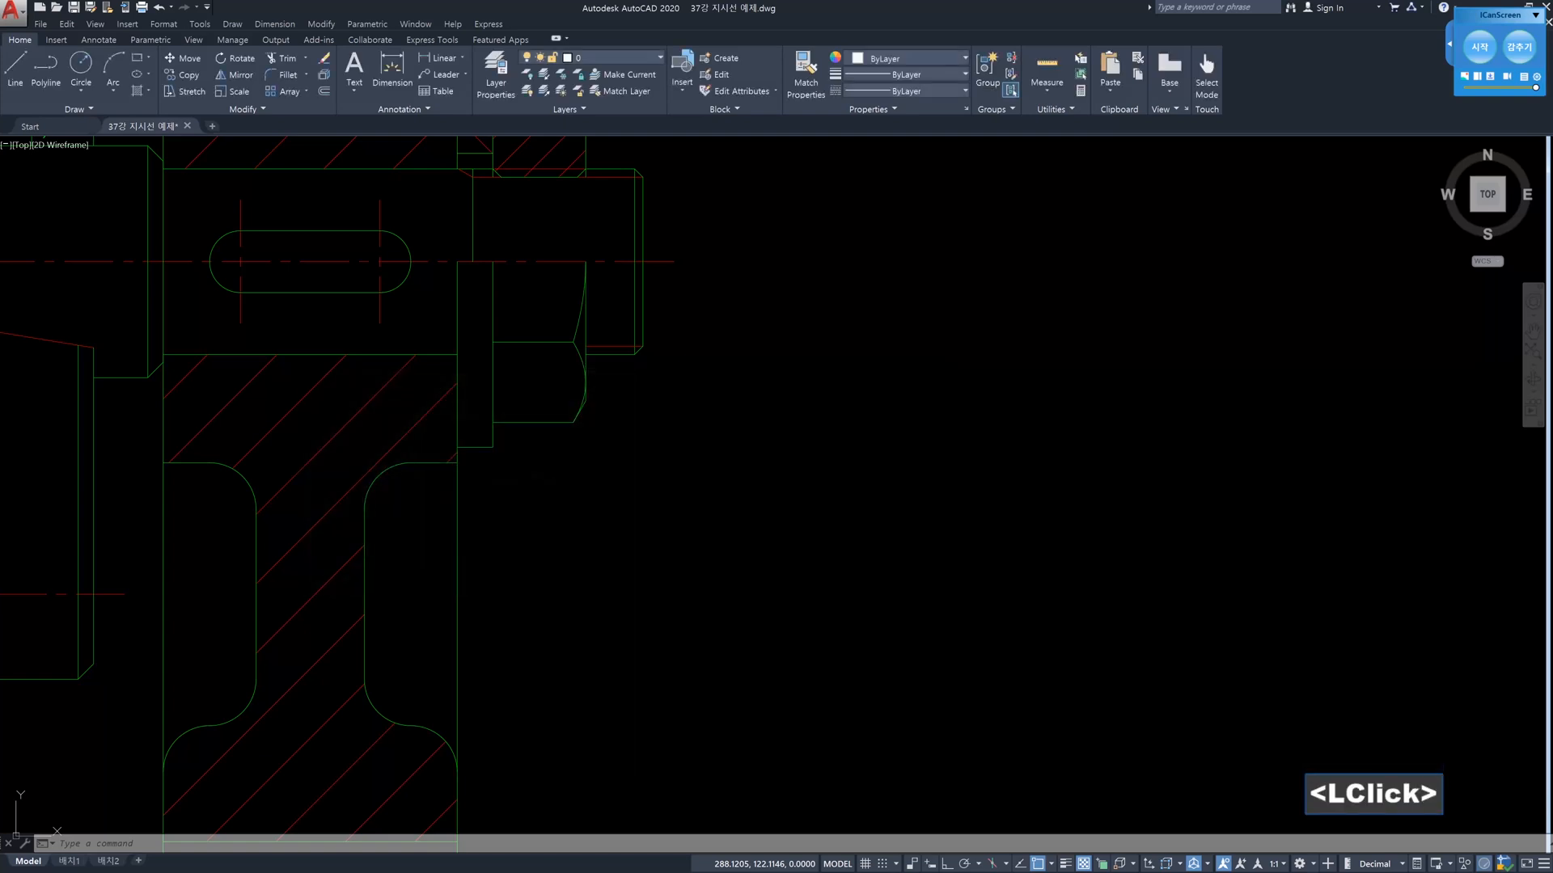
Try a multileader from the shaft end's lower chamfer to test the 15-degree first segment directions
{"action": "type", "text": "ml"}
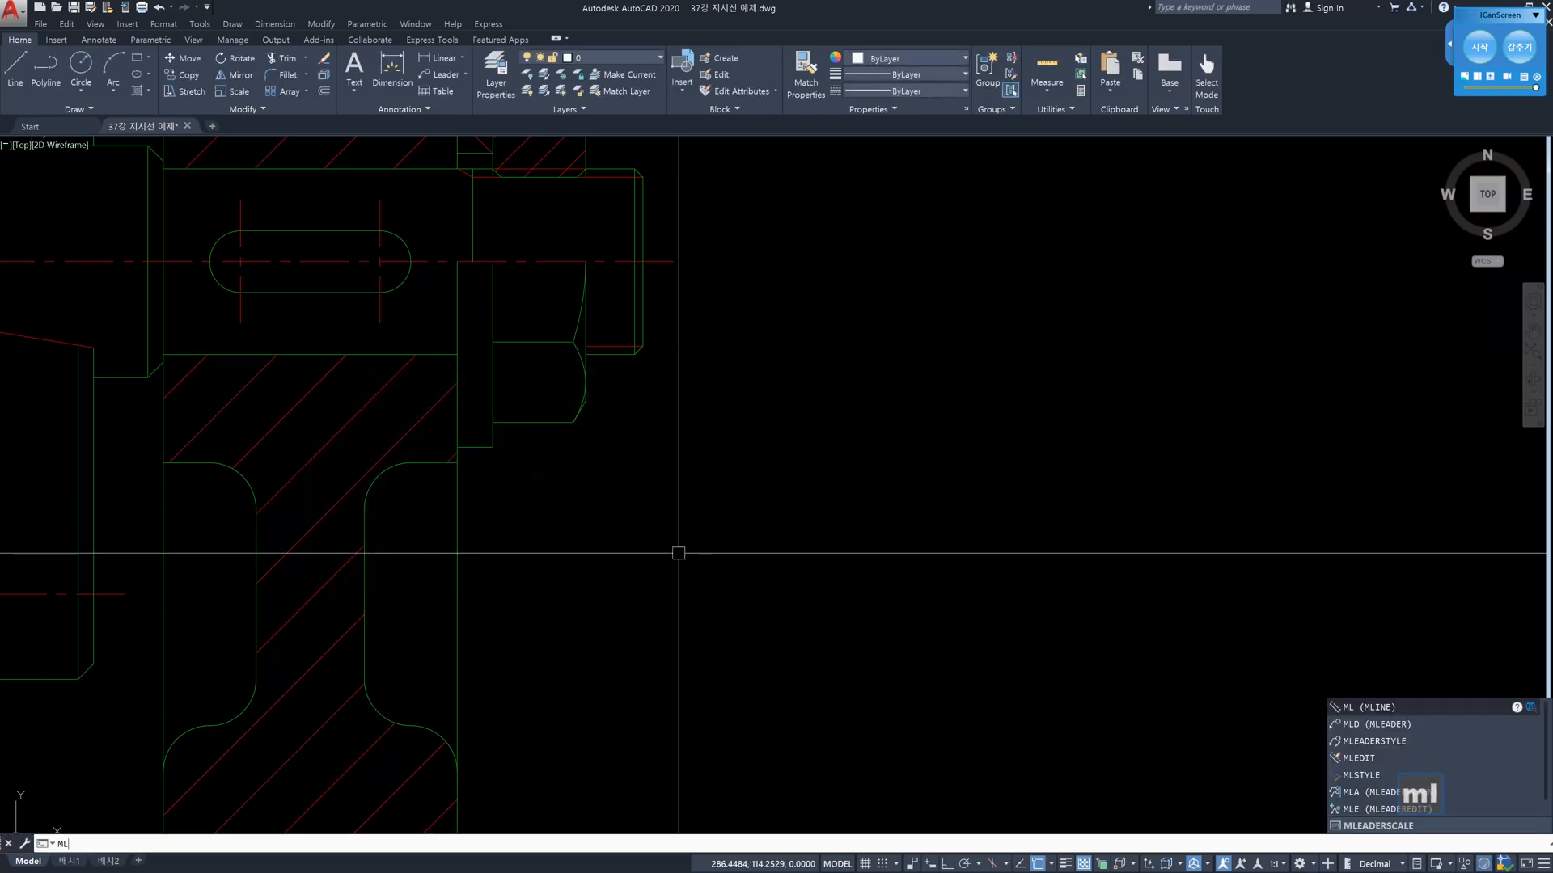
{"action": "type", "text": "d"}
{"action": "key", "text": "Return"}
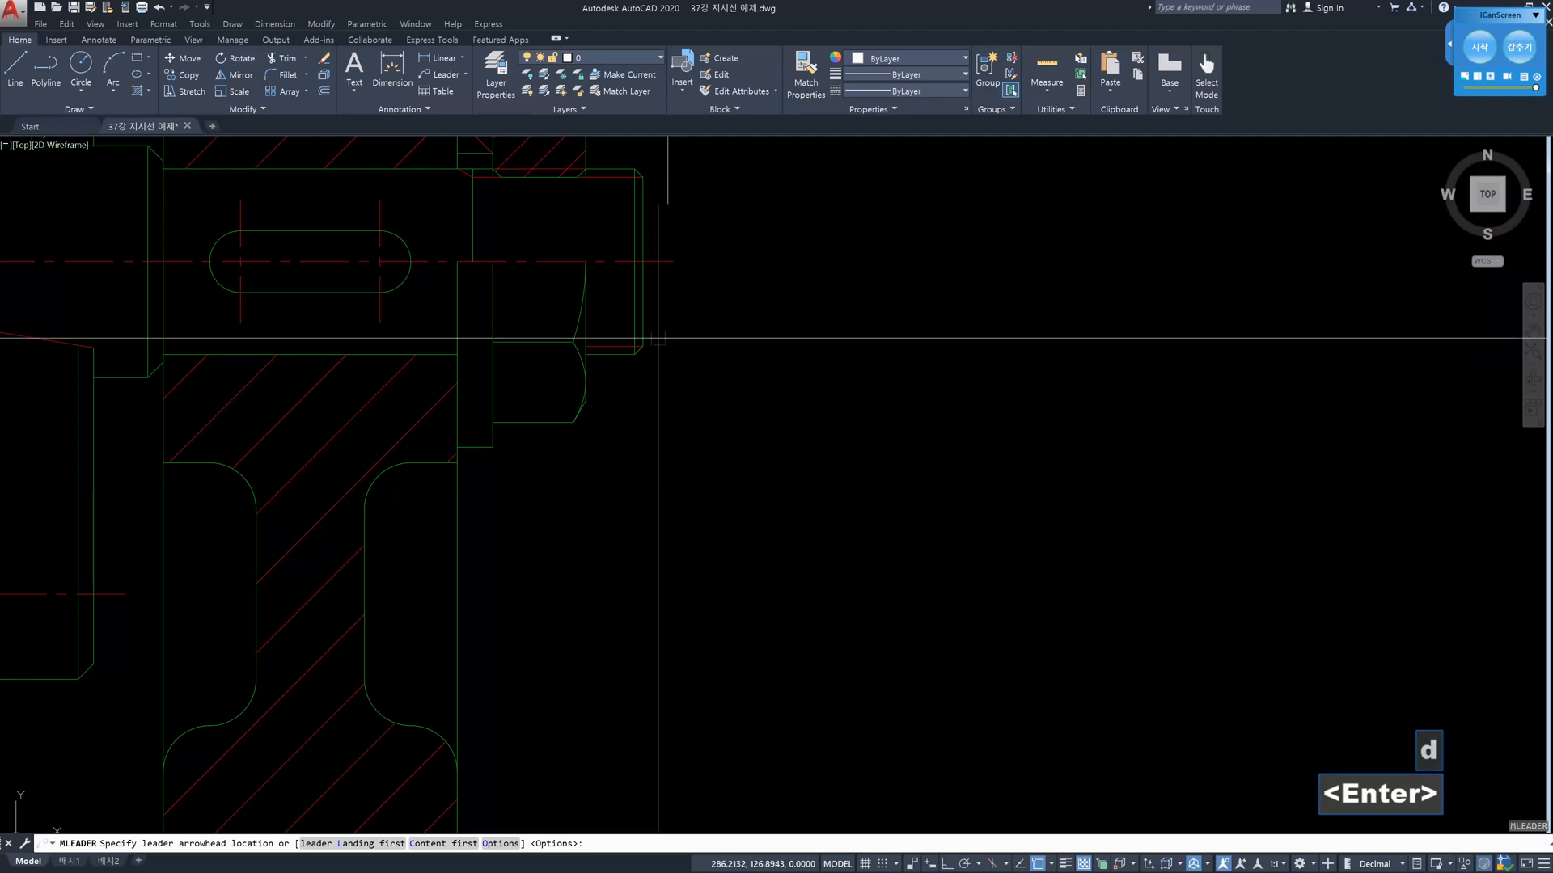
{"action": "scroll", "coordinate": [658, 338], "scroll_direction": "up", "scroll_amount": 2}
{"action": "left_click", "coordinate": [638, 380]}
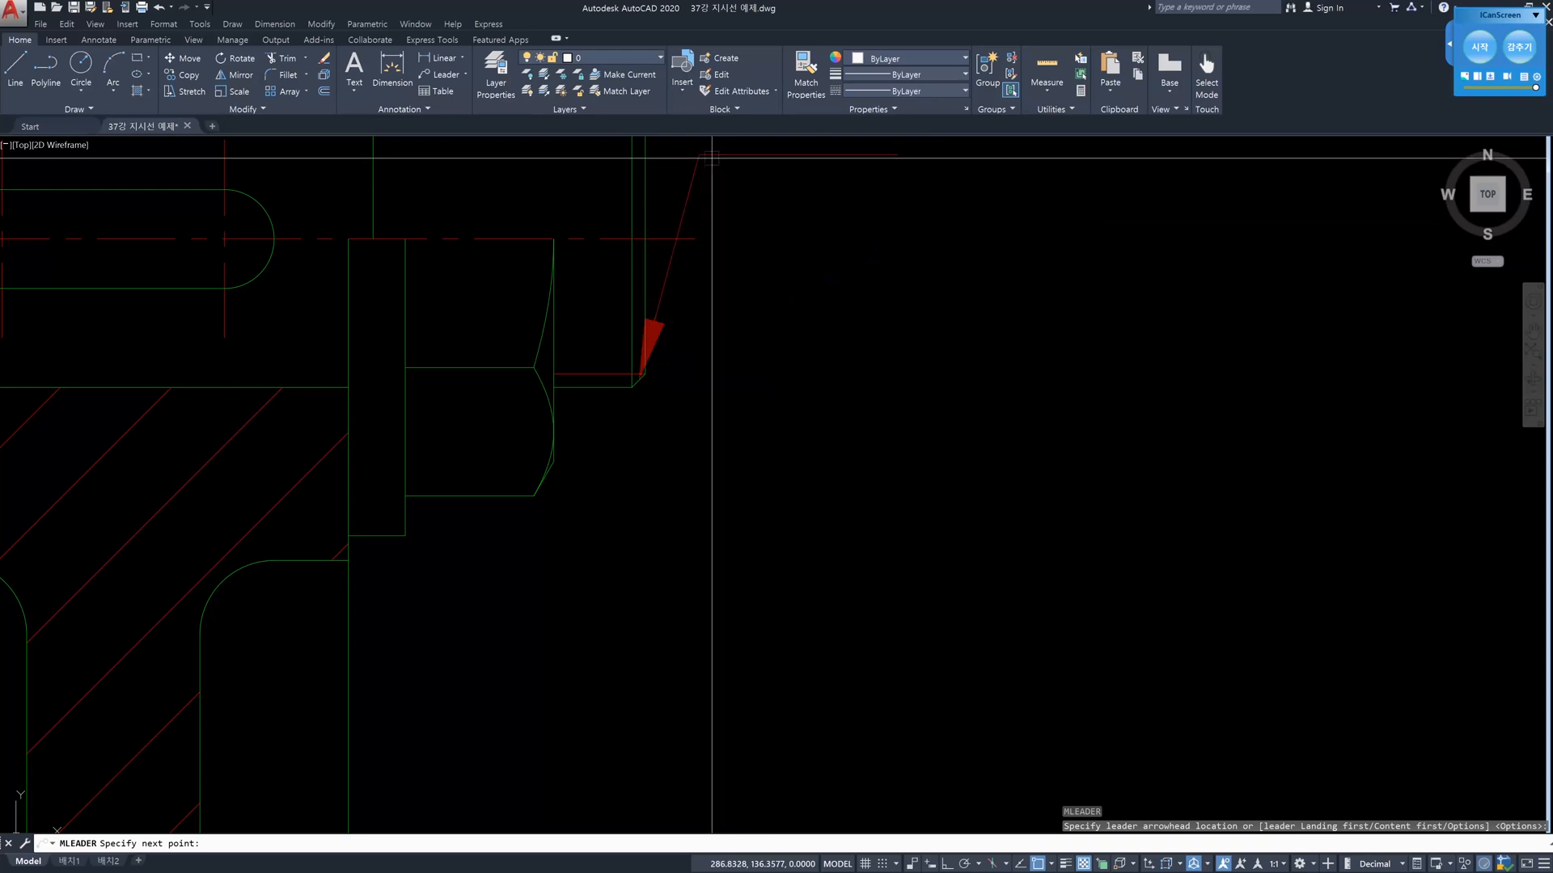
{"action": "key", "text": "Escape"}
Examine the C2 chamfer leader at the top of the dimensioned shaft drawing, then return to the assembly's shaft end
{"action": "scroll", "coordinate": [728, 232], "scroll_direction": "down", "scroll_amount": 2}
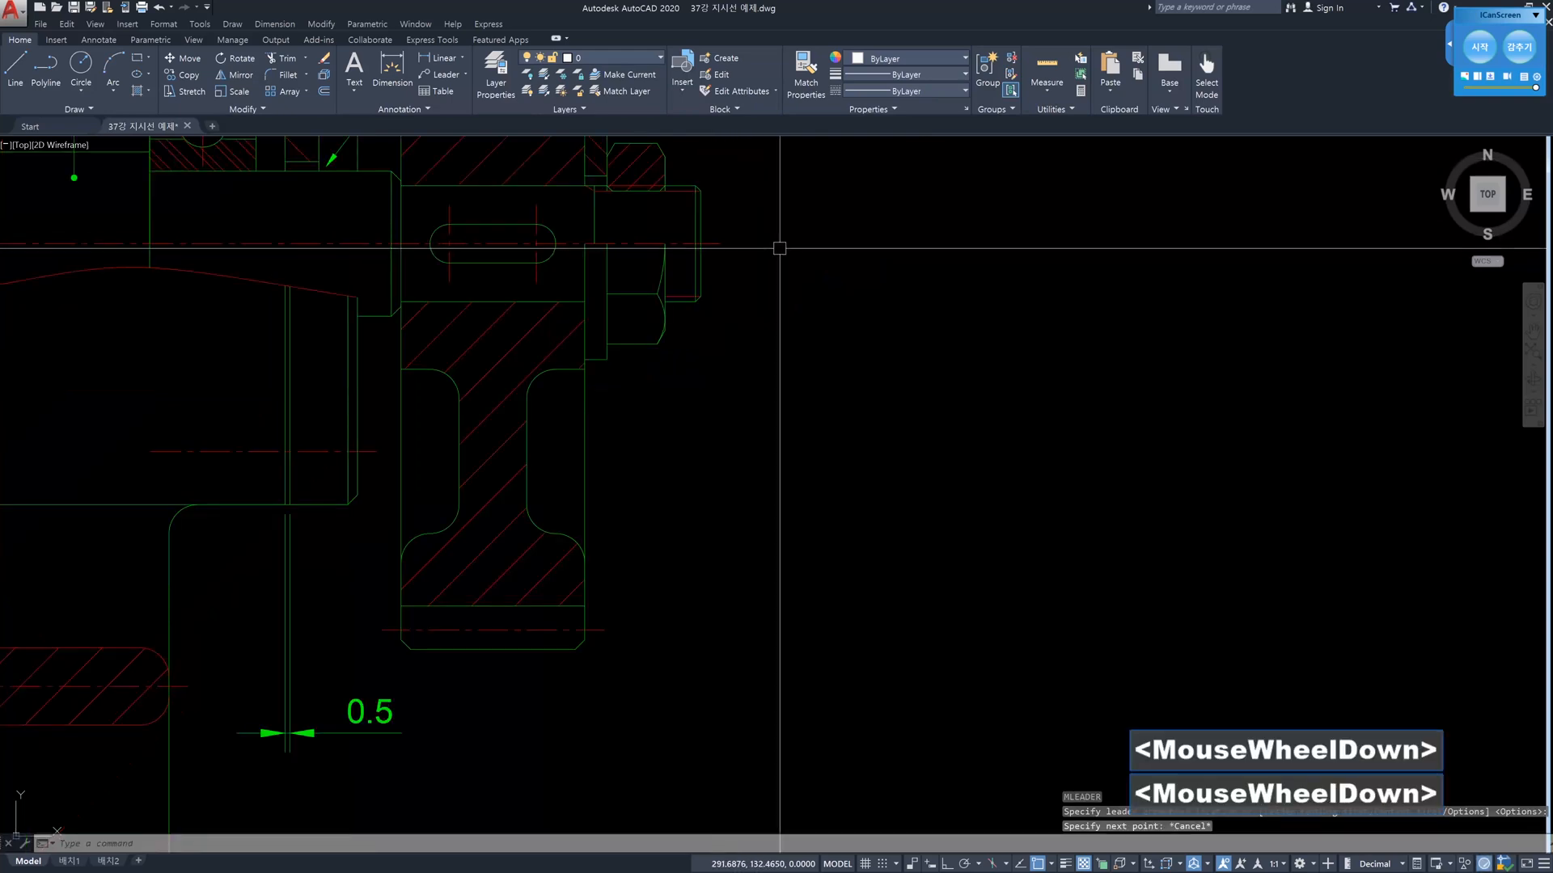
{"action": "middle_click_drag", "start_coordinate": [777, 246], "coordinate": [725, 489]}
{"action": "middle_click_drag", "start_coordinate": [927, 419], "coordinate": [559, 611]}
{"action": "scroll", "coordinate": [566, 599], "scroll_direction": "down", "scroll_amount": 2}
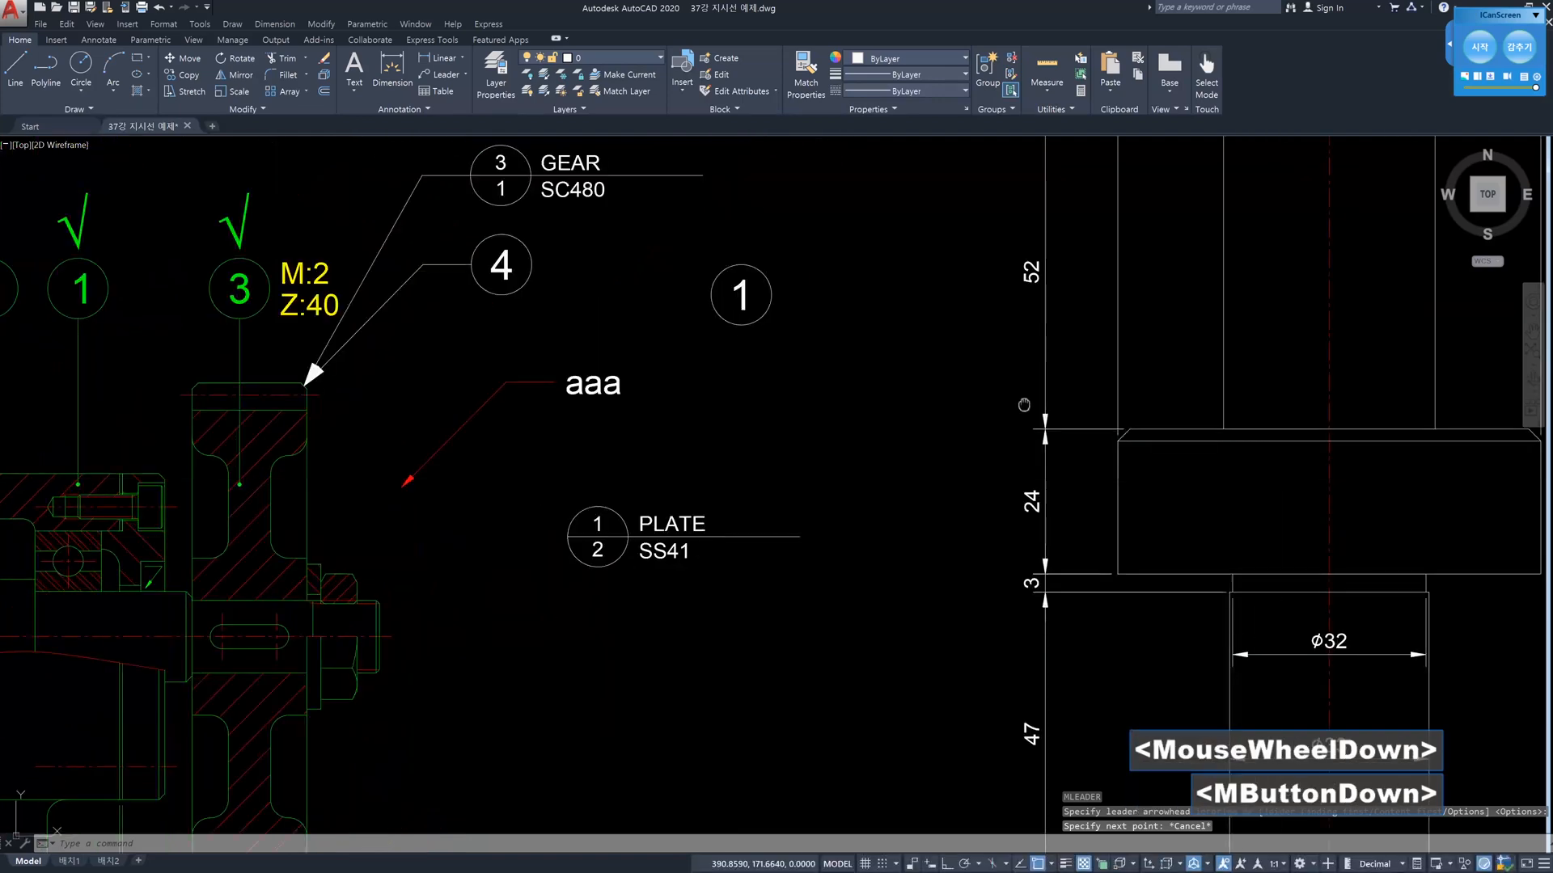
{"action": "middle_click_drag", "start_coordinate": [603, 505], "coordinate": [215, 805]}
{"action": "scroll", "coordinate": [1131, 338], "scroll_direction": "up", "scroll_amount": 2}
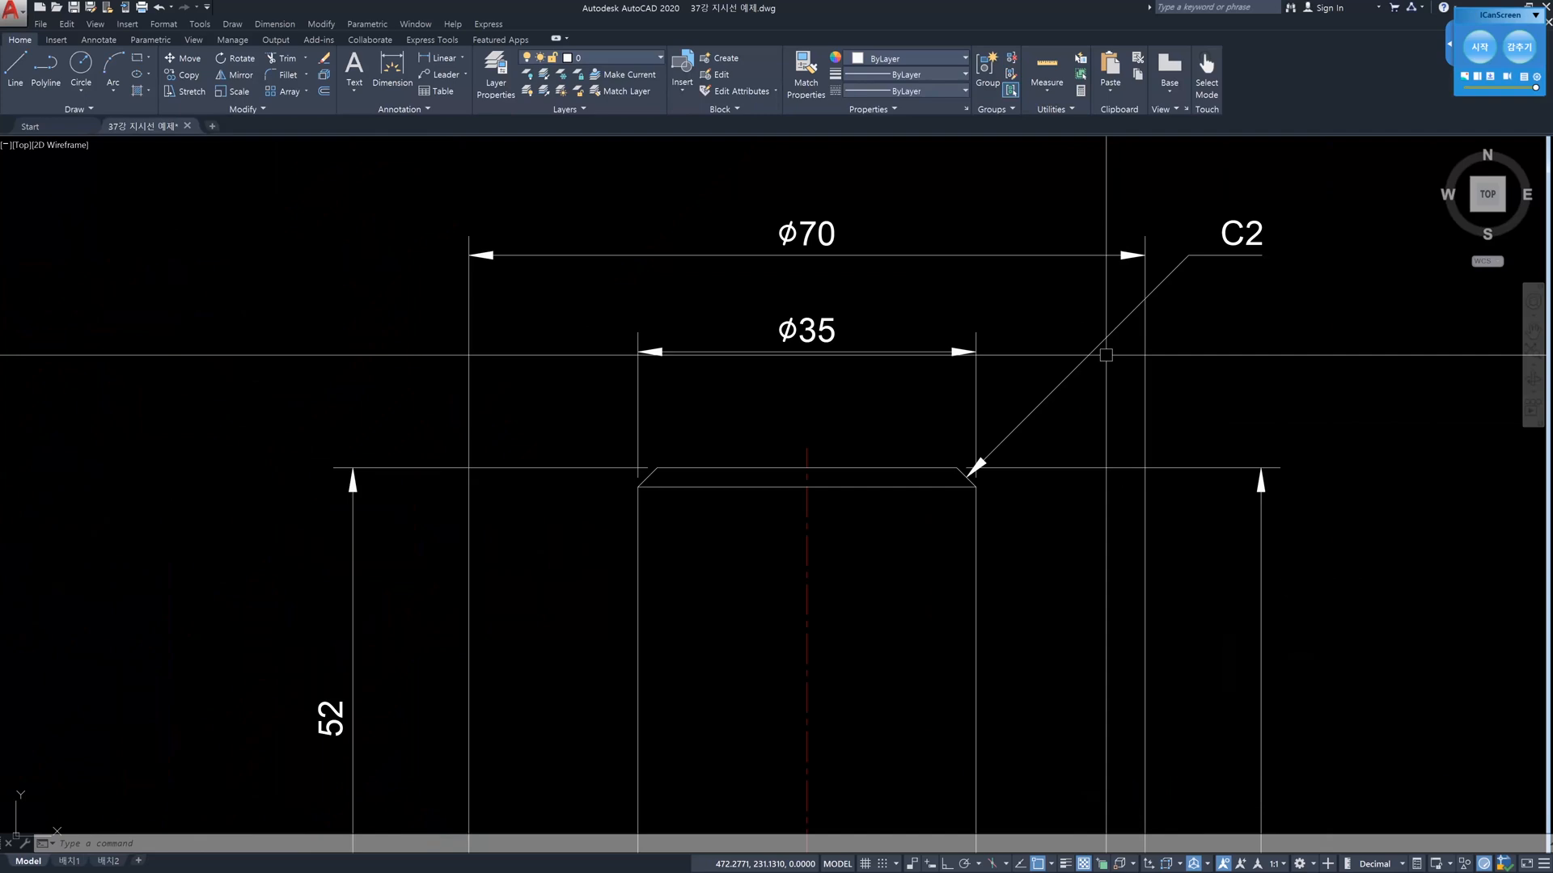
{"action": "scroll", "coordinate": [1105, 354], "scroll_direction": "down", "scroll_amount": 2}
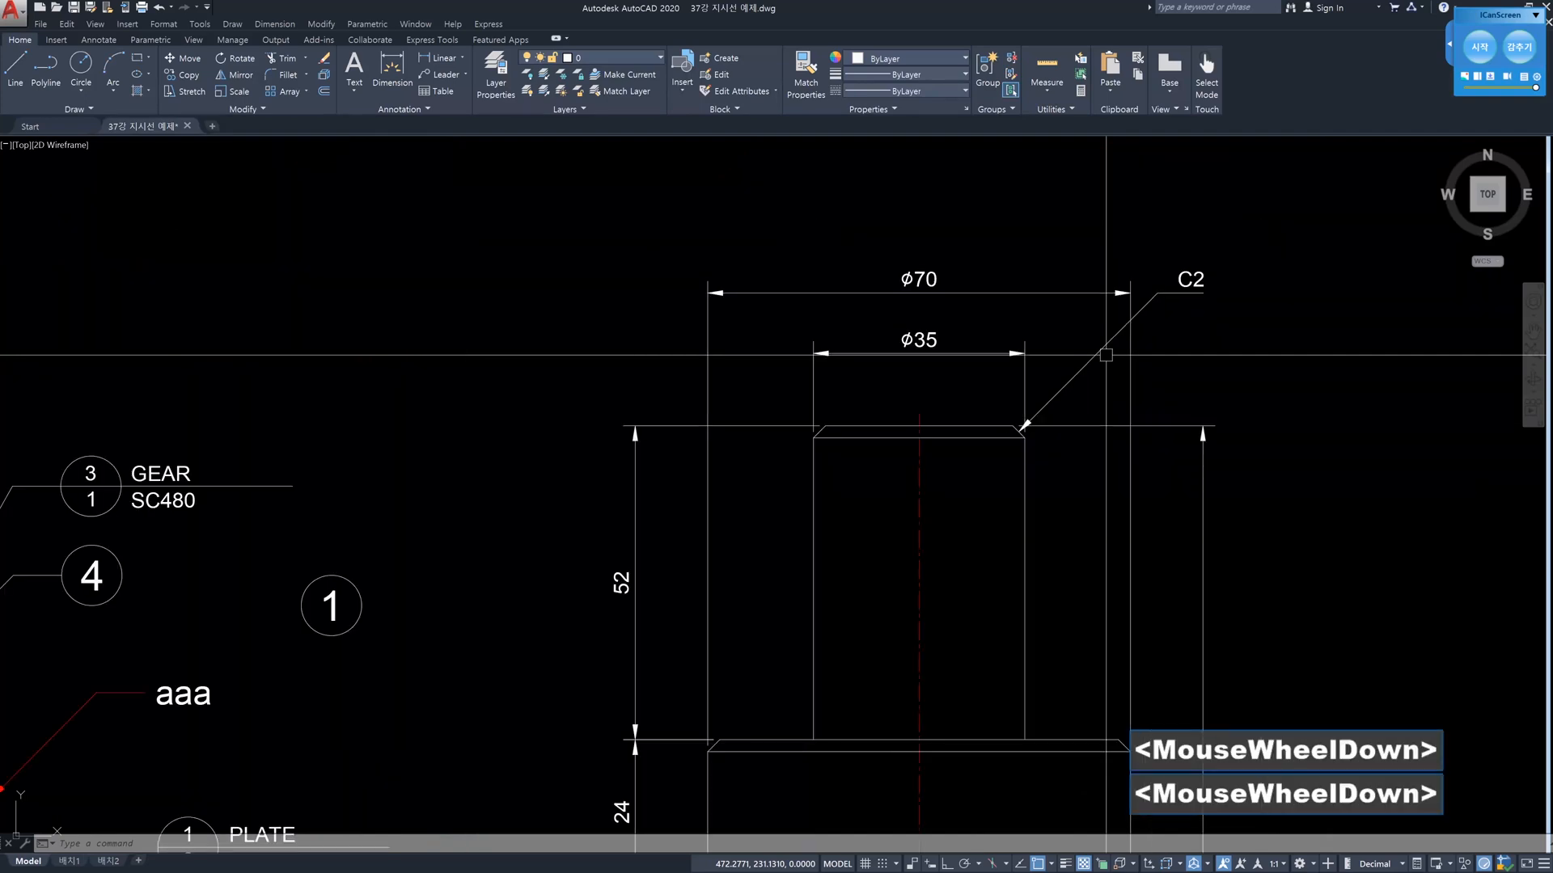
{"action": "middle_click_drag", "start_coordinate": [520, 655], "coordinate": [658, 438]}
{"action": "scroll", "coordinate": [550, 518], "scroll_direction": "up", "scroll_amount": 2}
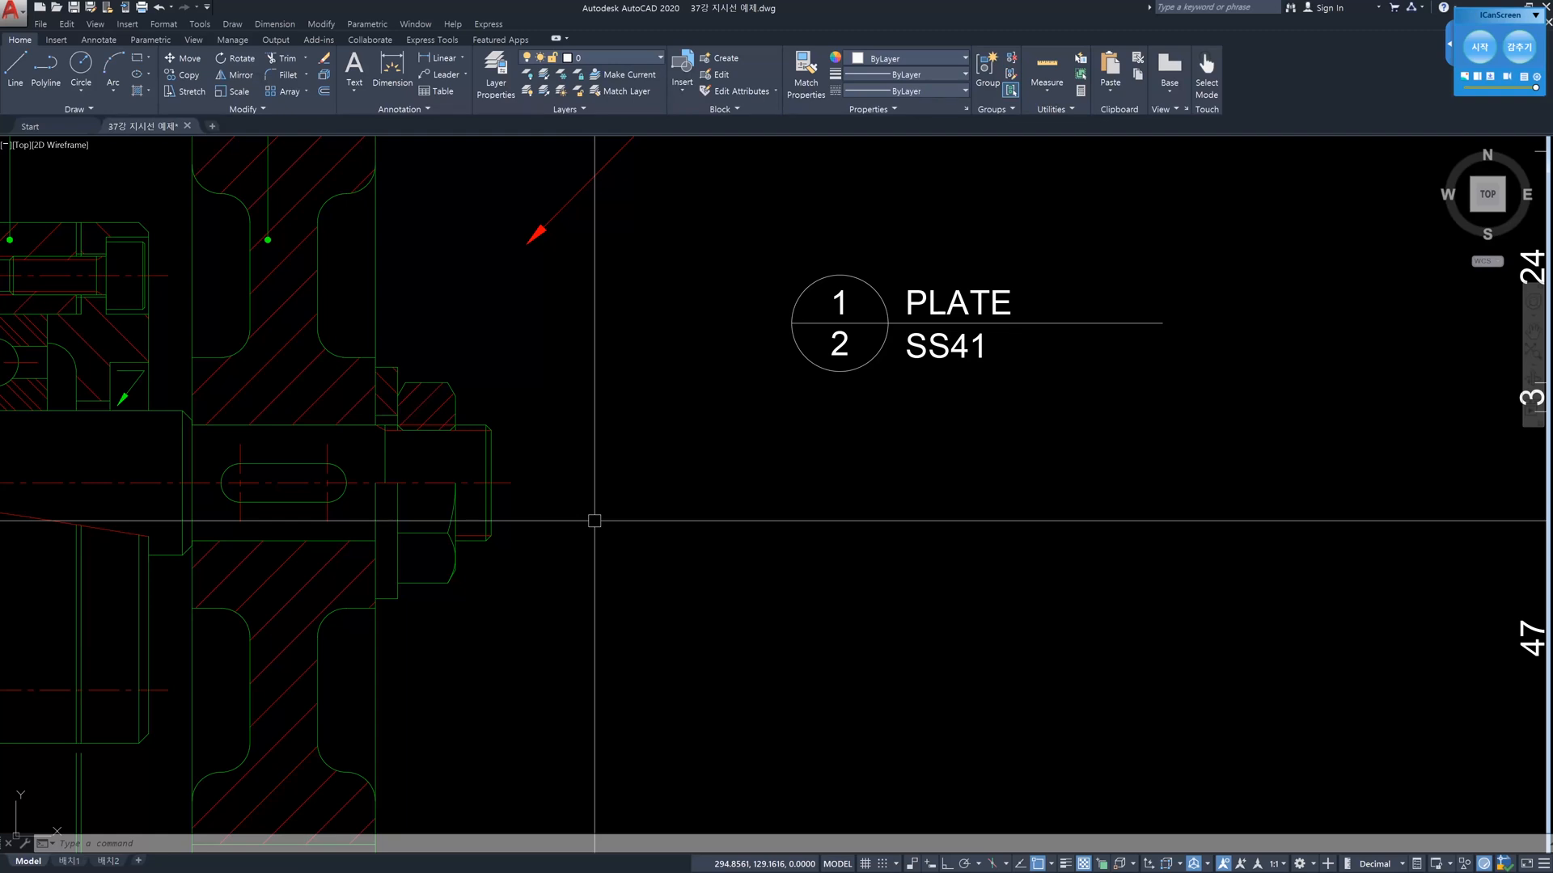
Enable the second segment angle constraint of the 지시선 multileader style, set it to 30, and apply the style change
{"action": "type", "text": "mls"}
{"action": "key", "text": "Return"}
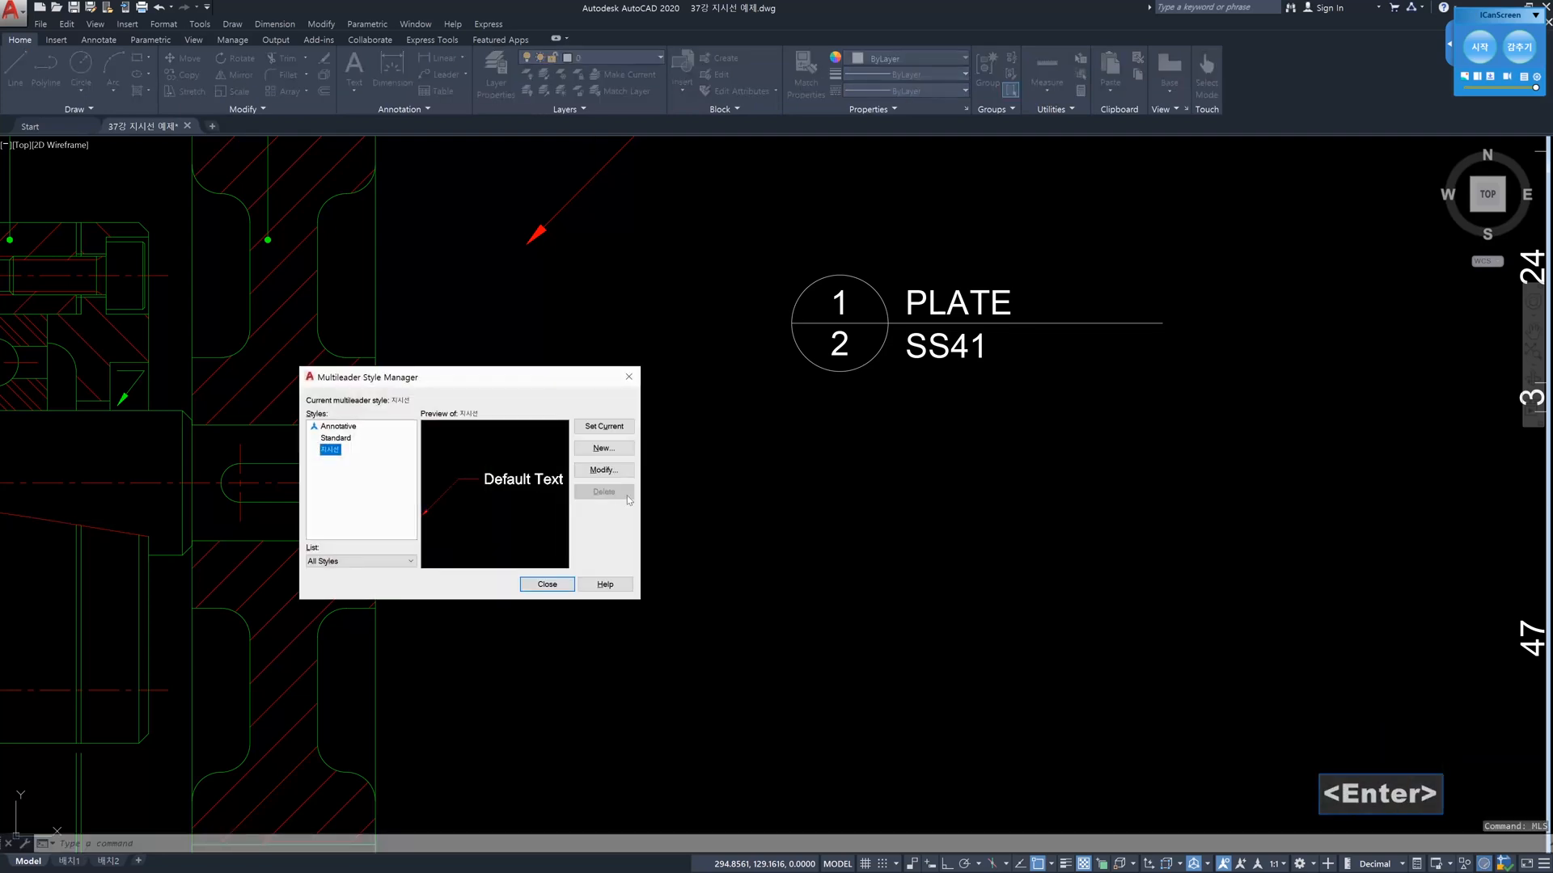
{"action": "left_click", "coordinate": [616, 473]}
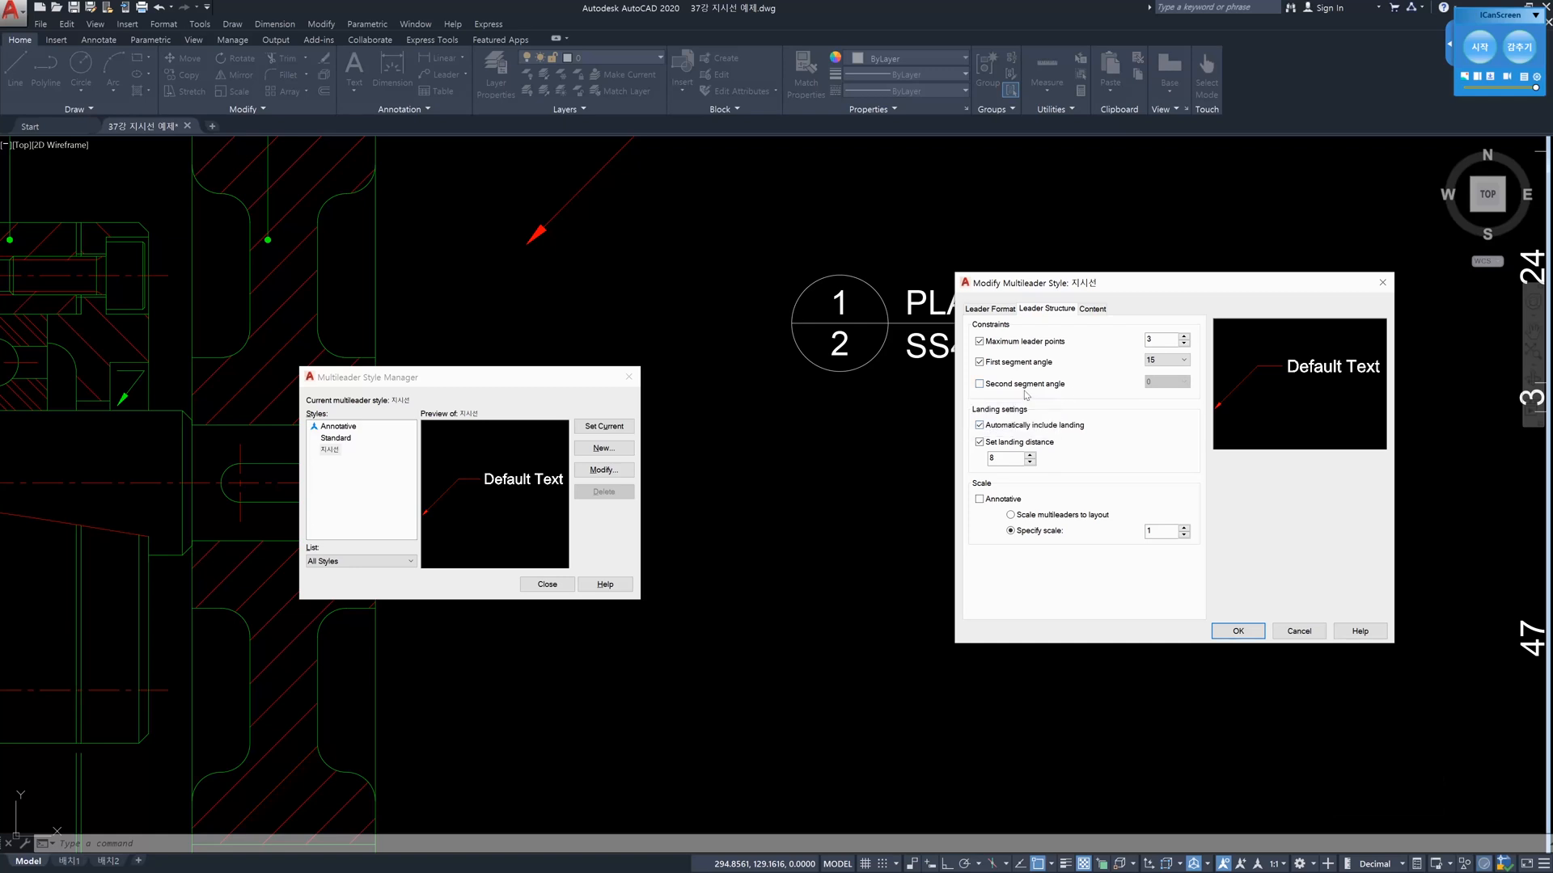
{"action": "left_click", "coordinate": [981, 385]}
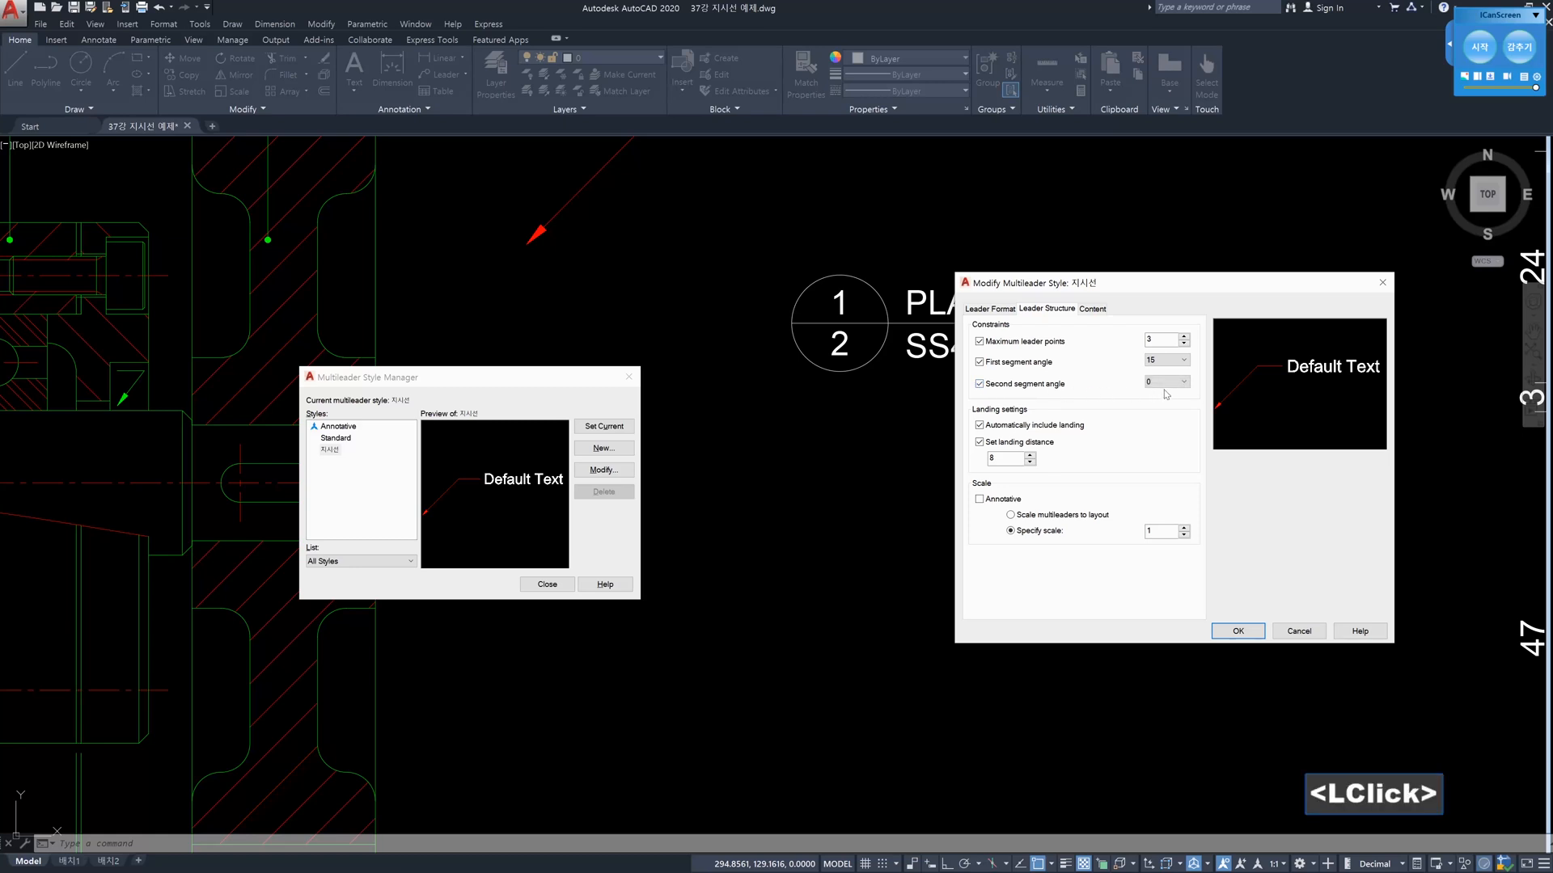
{"action": "left_click", "coordinate": [1177, 385]}
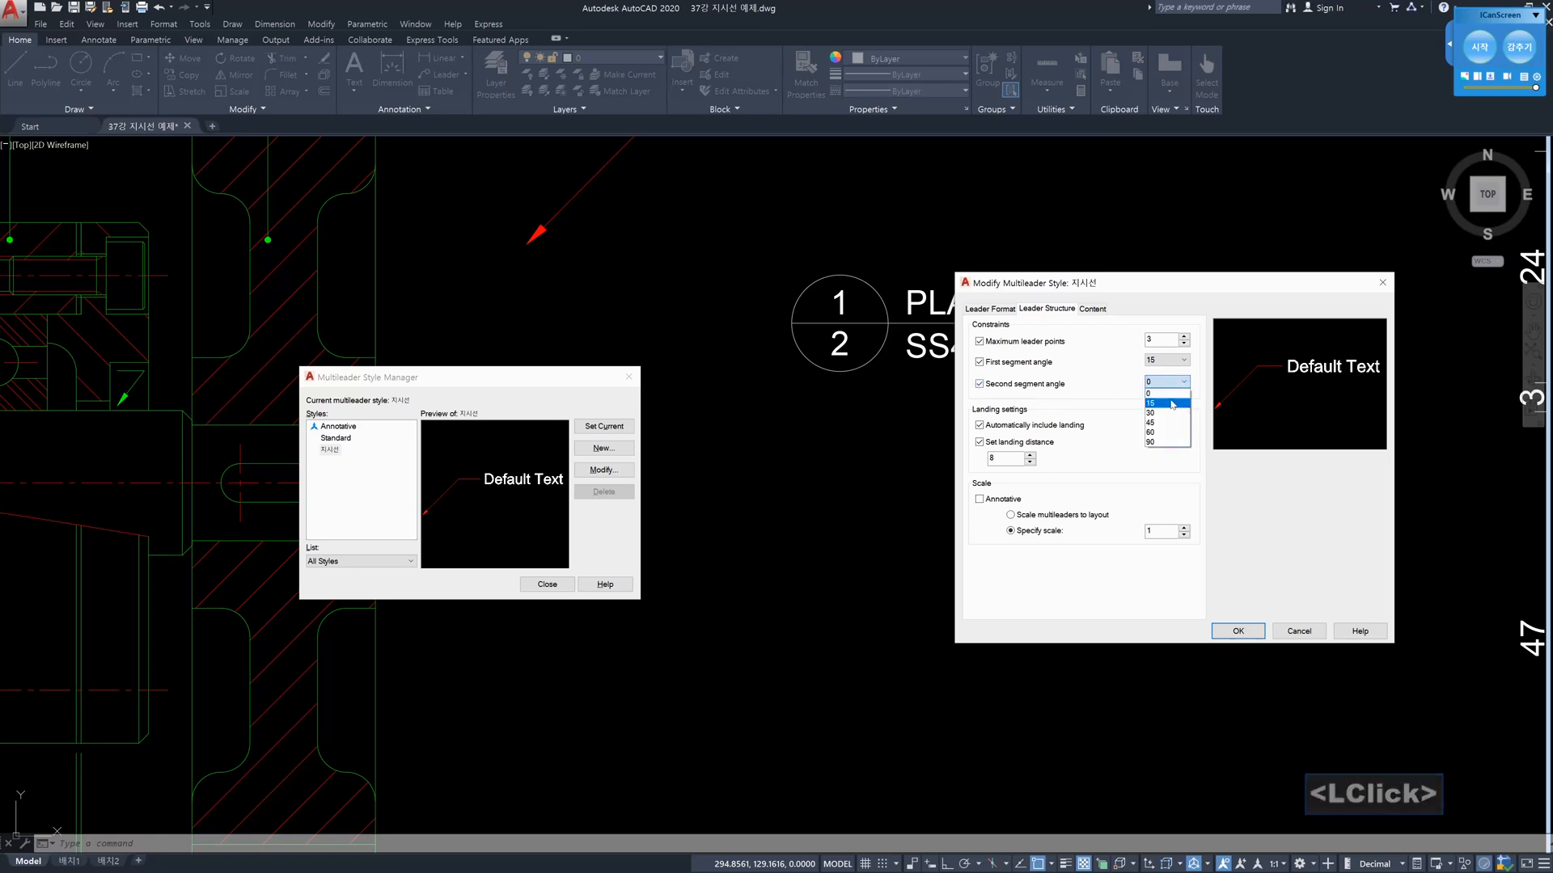
{"action": "left_click", "coordinate": [1175, 412]}
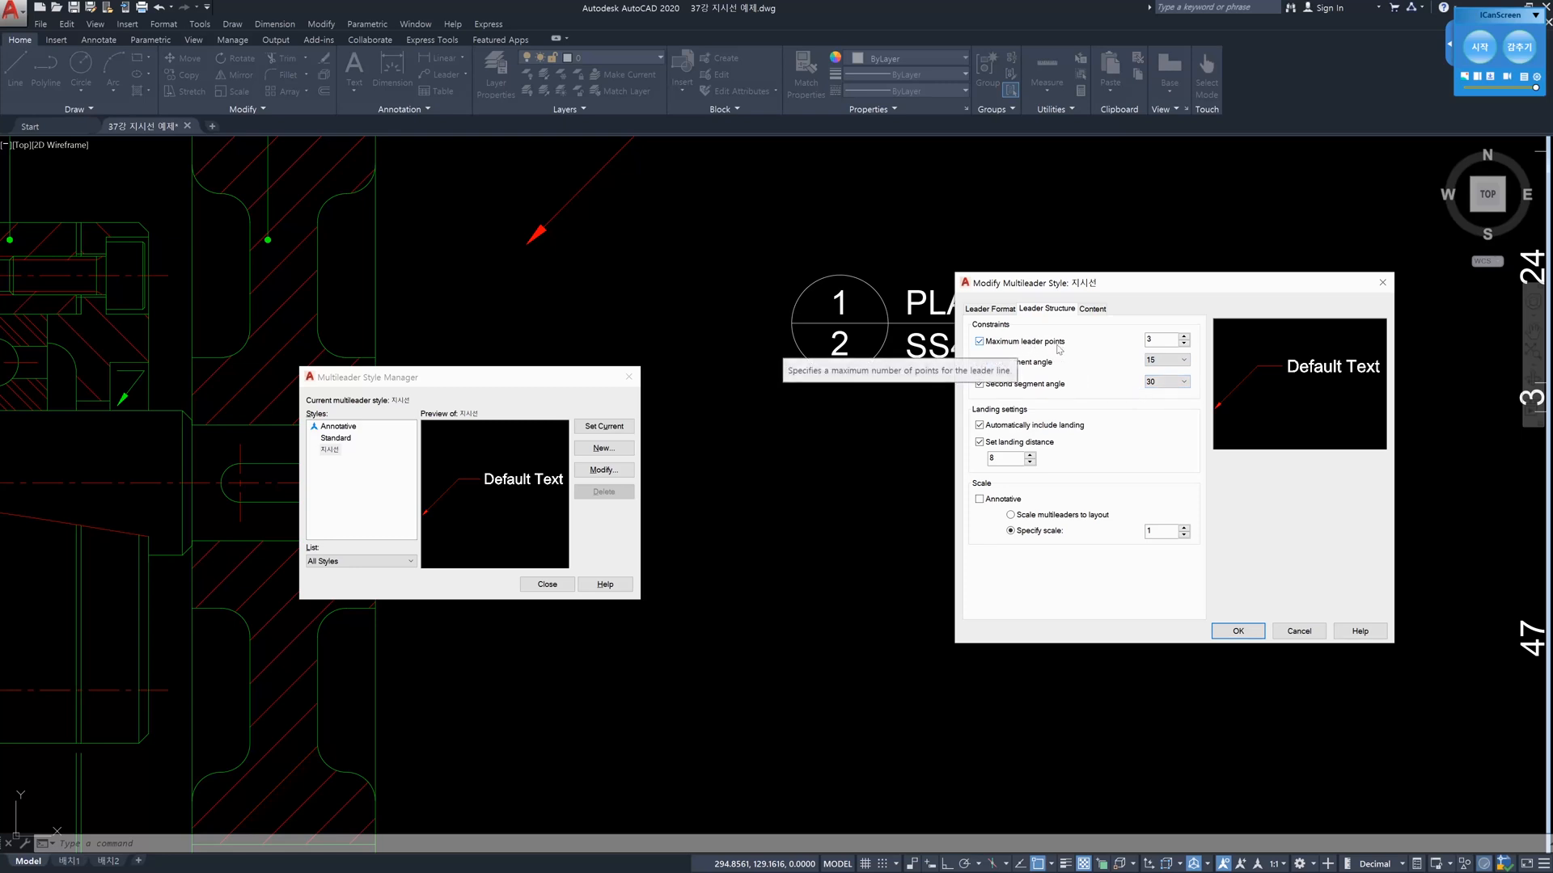
{"action": "left_click", "coordinate": [1238, 630]}
{"action": "left_click", "coordinate": [562, 585]}
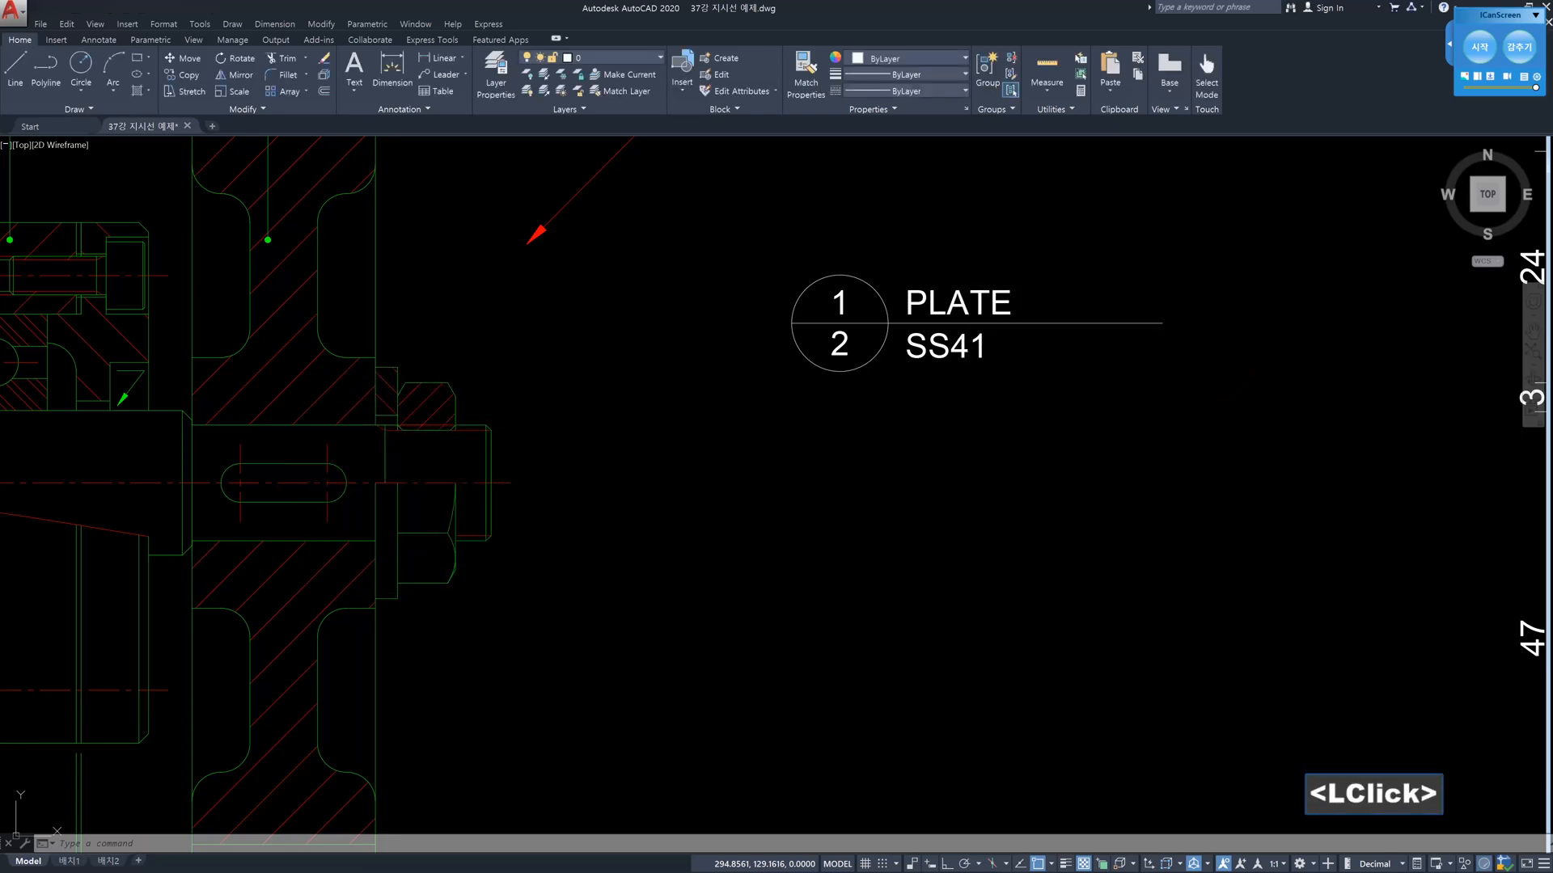
Draw a three-point multileader with the text "aaa" from the shaft end's lower chamfer, bending down and then back up
{"action": "type", "text": "ml"}
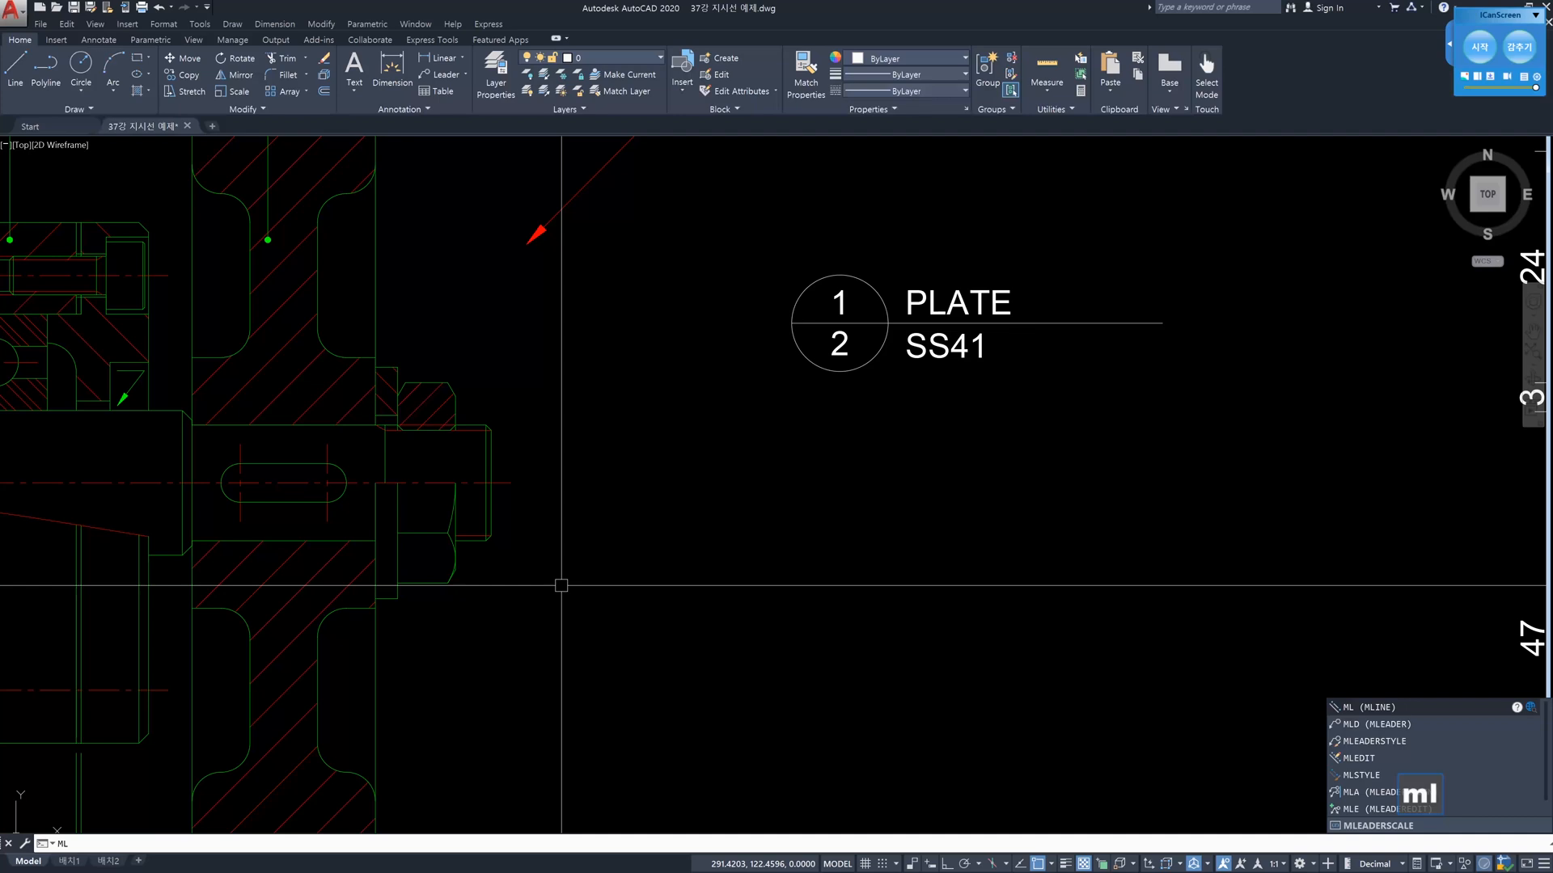
{"action": "type", "text": "d"}
{"action": "key", "text": "Return"}
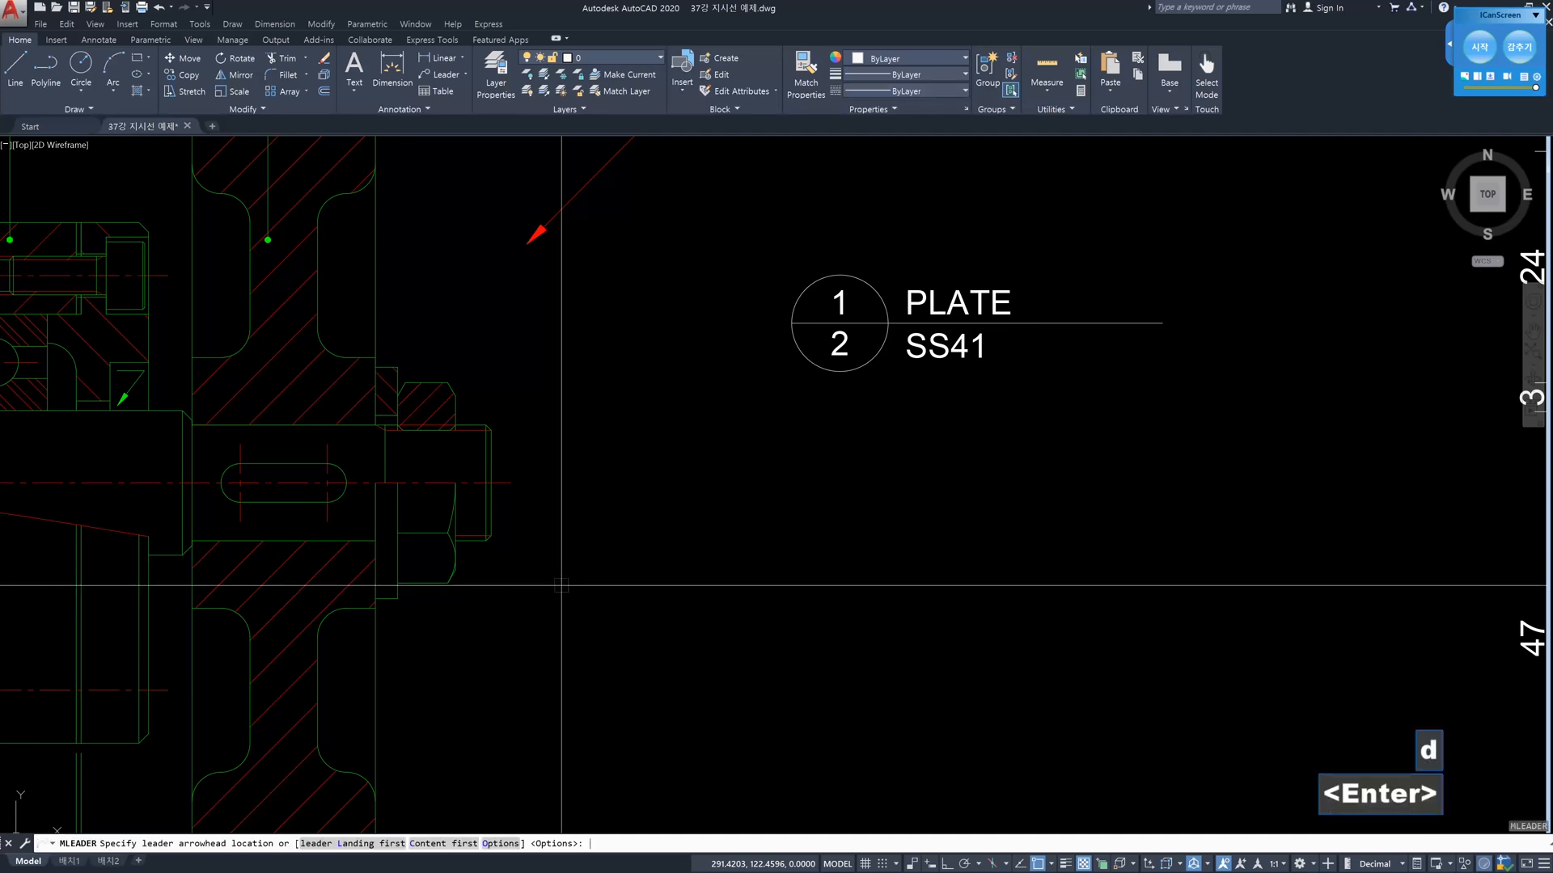
{"action": "scroll", "coordinate": [520, 565], "scroll_direction": "up", "scroll_amount": 2}
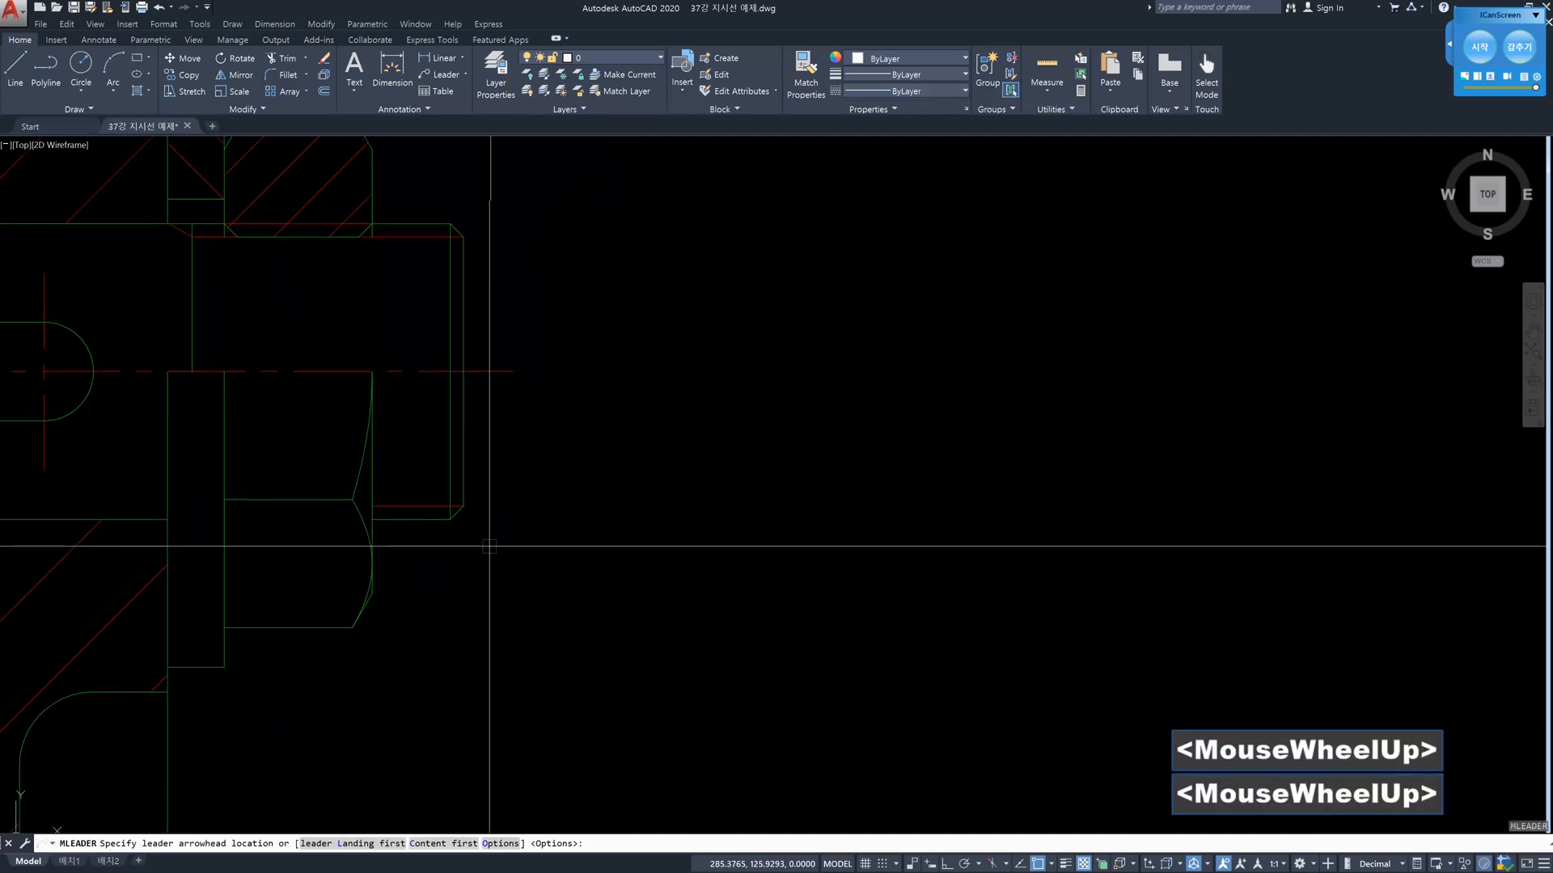
{"action": "left_click", "coordinate": [438, 492]}
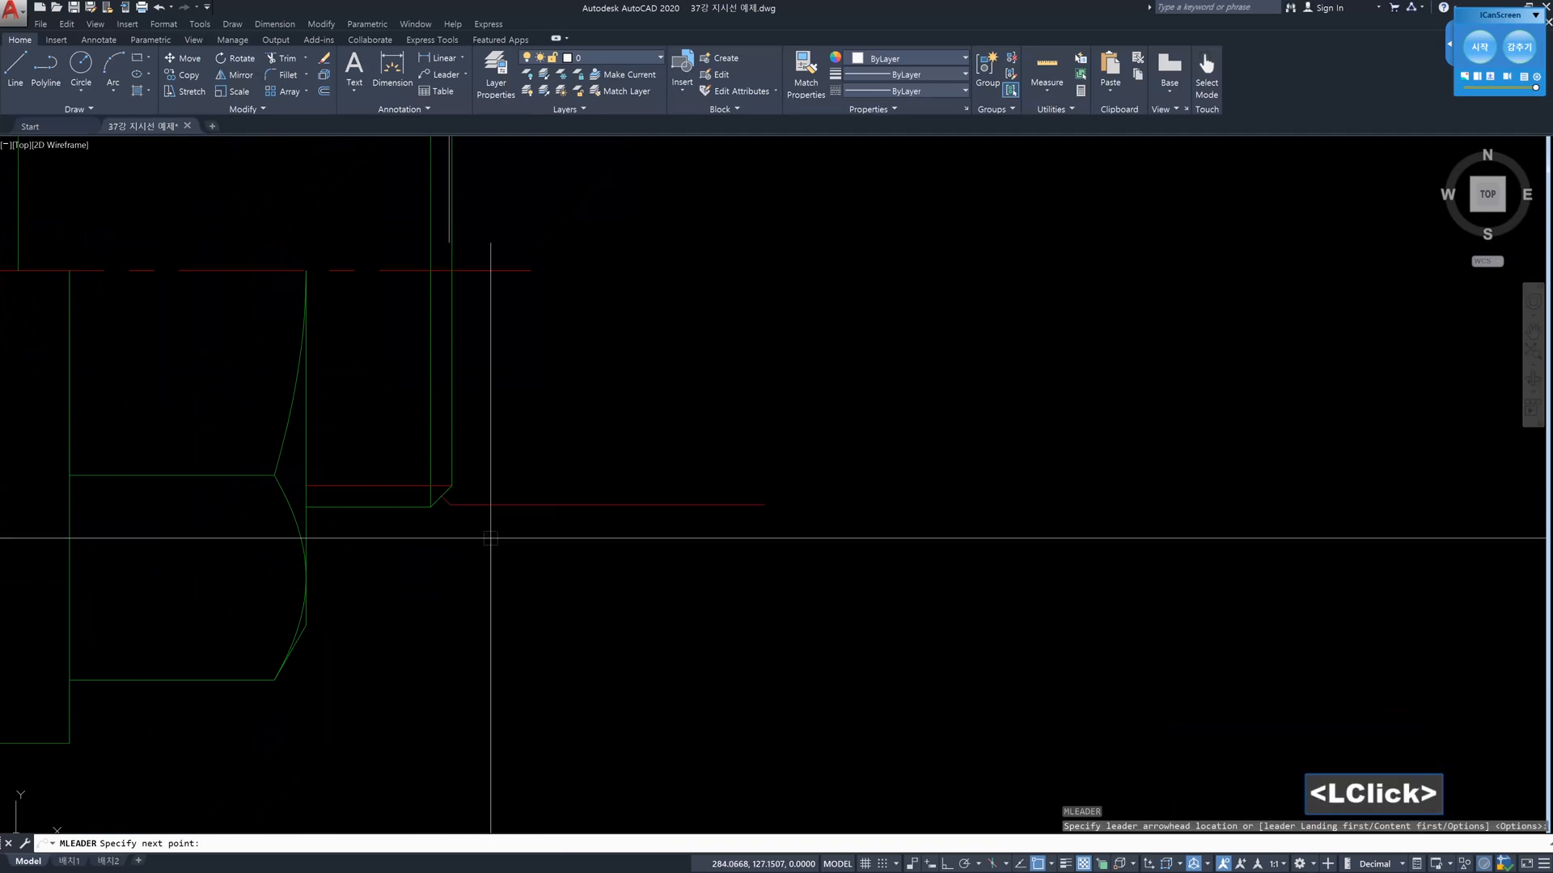
{"action": "scroll", "coordinate": [520, 558], "scroll_direction": "down", "scroll_amount": 2}
{"action": "scroll", "coordinate": [520, 558], "scroll_direction": "down", "scroll_amount": 4}
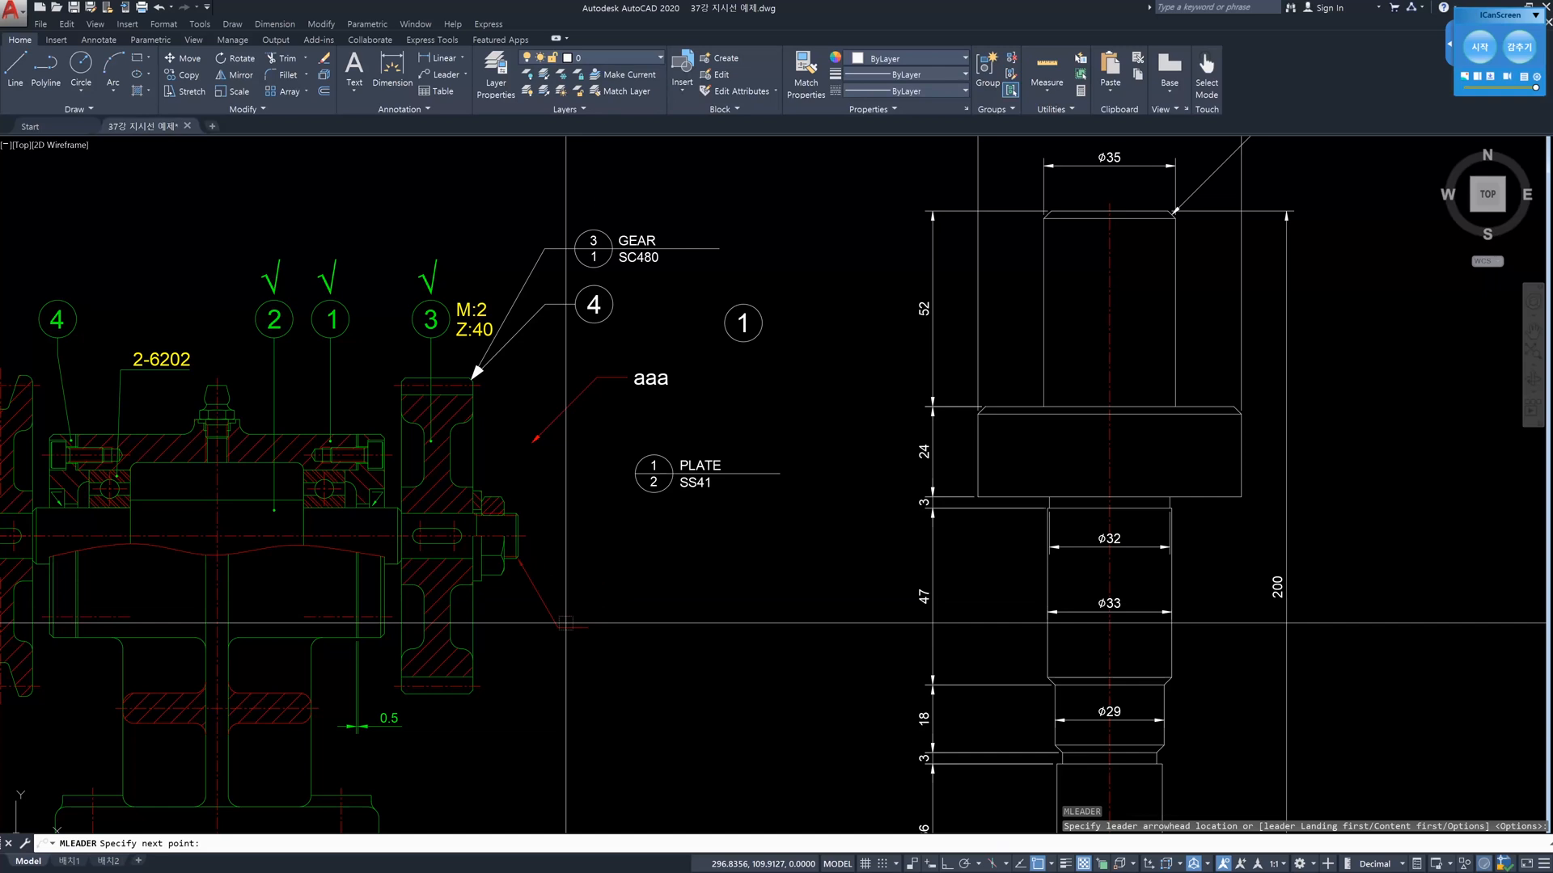
{"action": "left_click", "coordinate": [565, 623]}
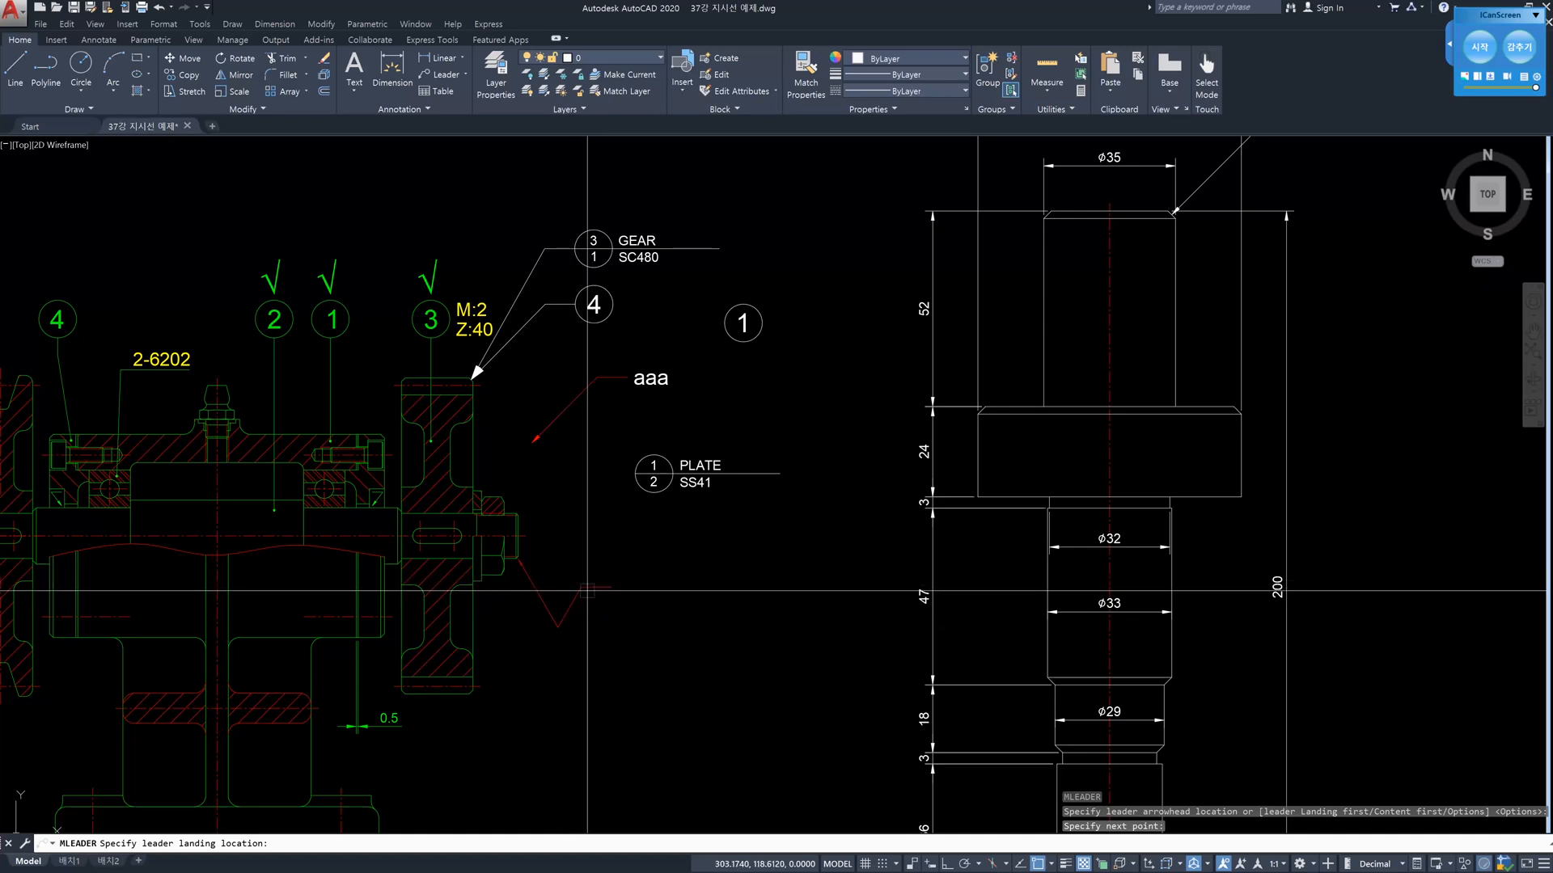
{"action": "left_click", "coordinate": [591, 590]}
{"action": "type", "text": "aaa"}
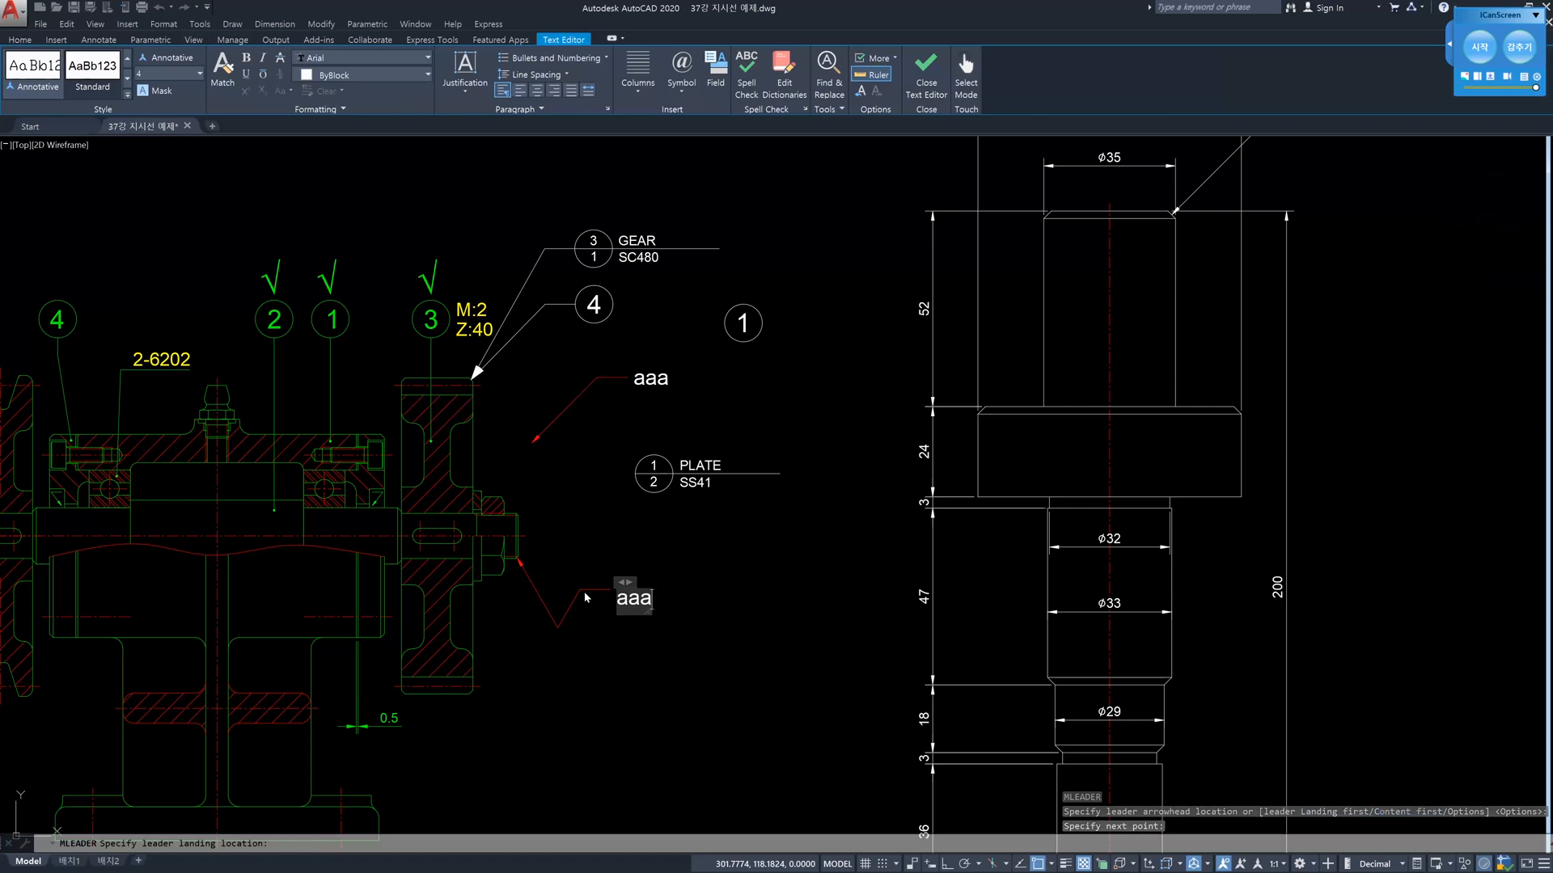
{"action": "key", "text": "ctrl"}
{"action": "key", "text": "ctrl+Return"}
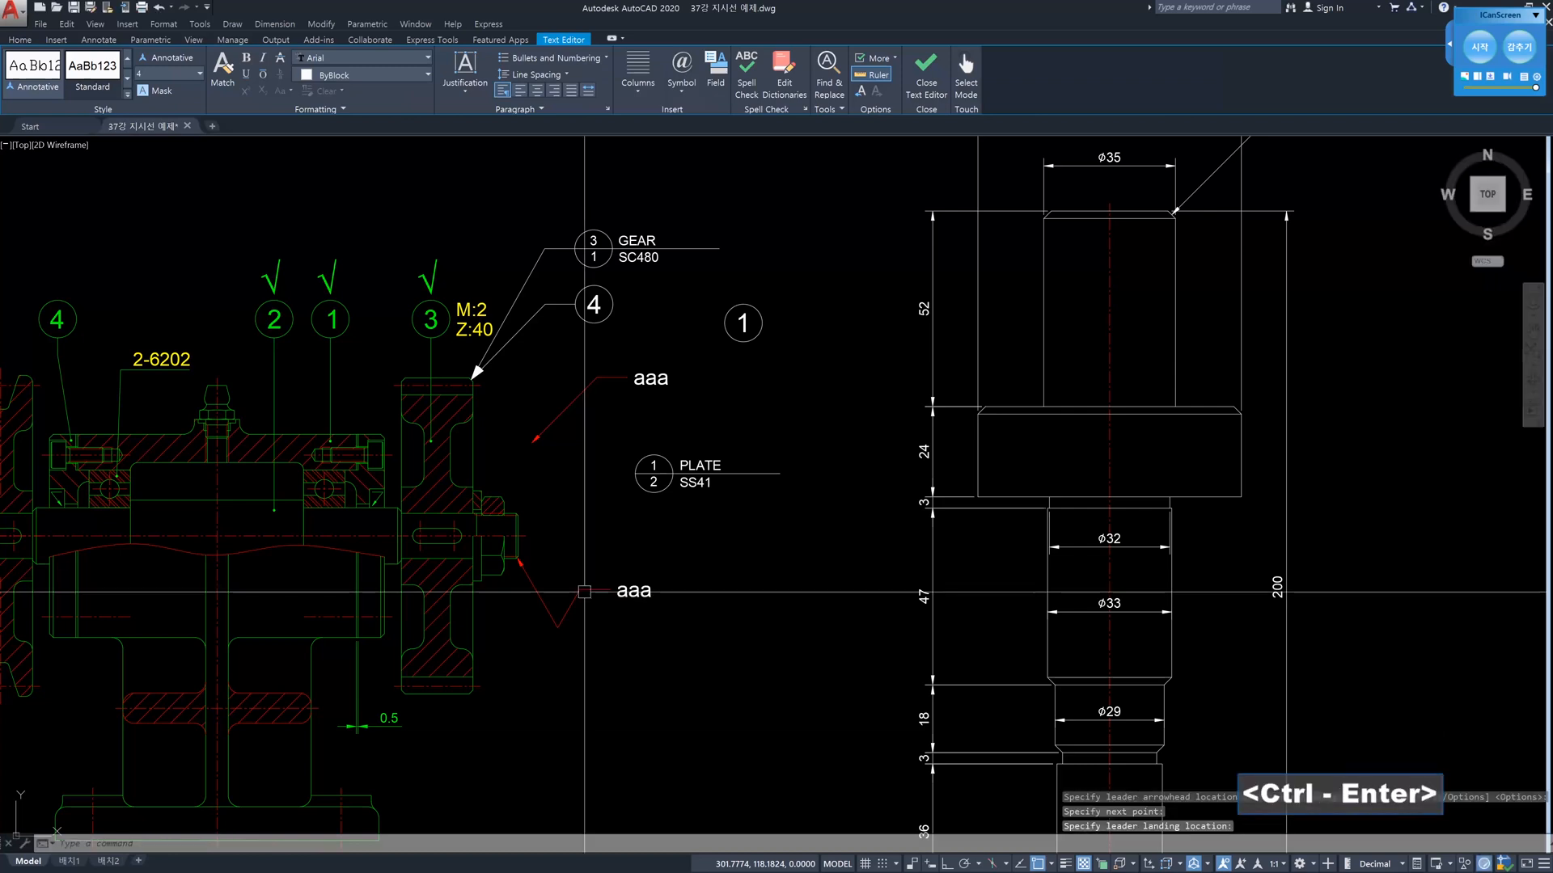
Set the maximum leader points of the 지시선 multileader style to 2 and apply the style change
{"action": "type", "text": "mls"}
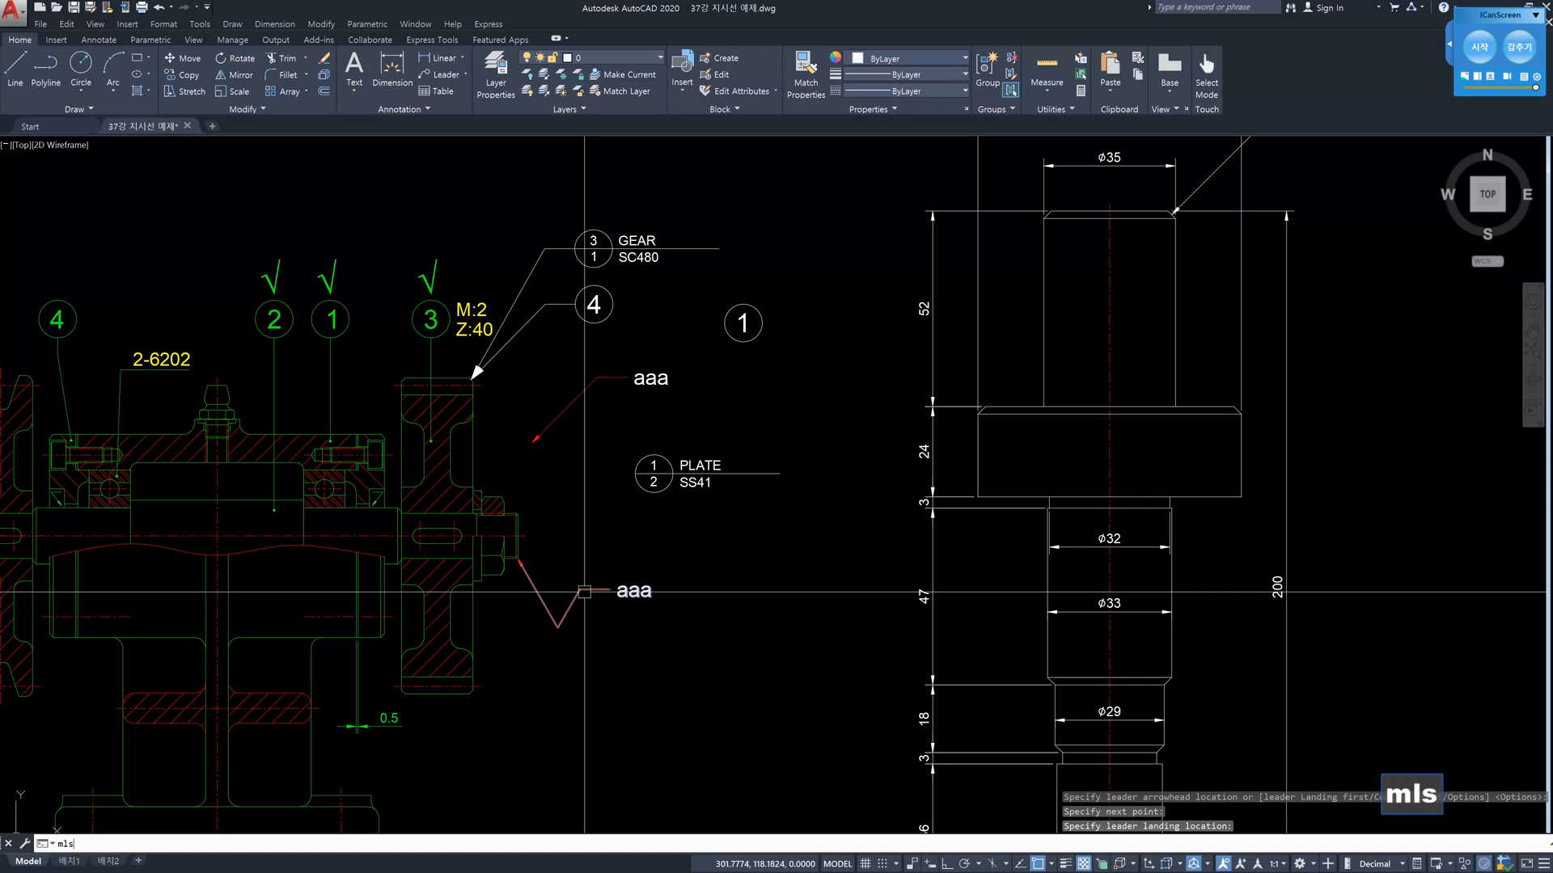
{"action": "key", "text": "Return"}
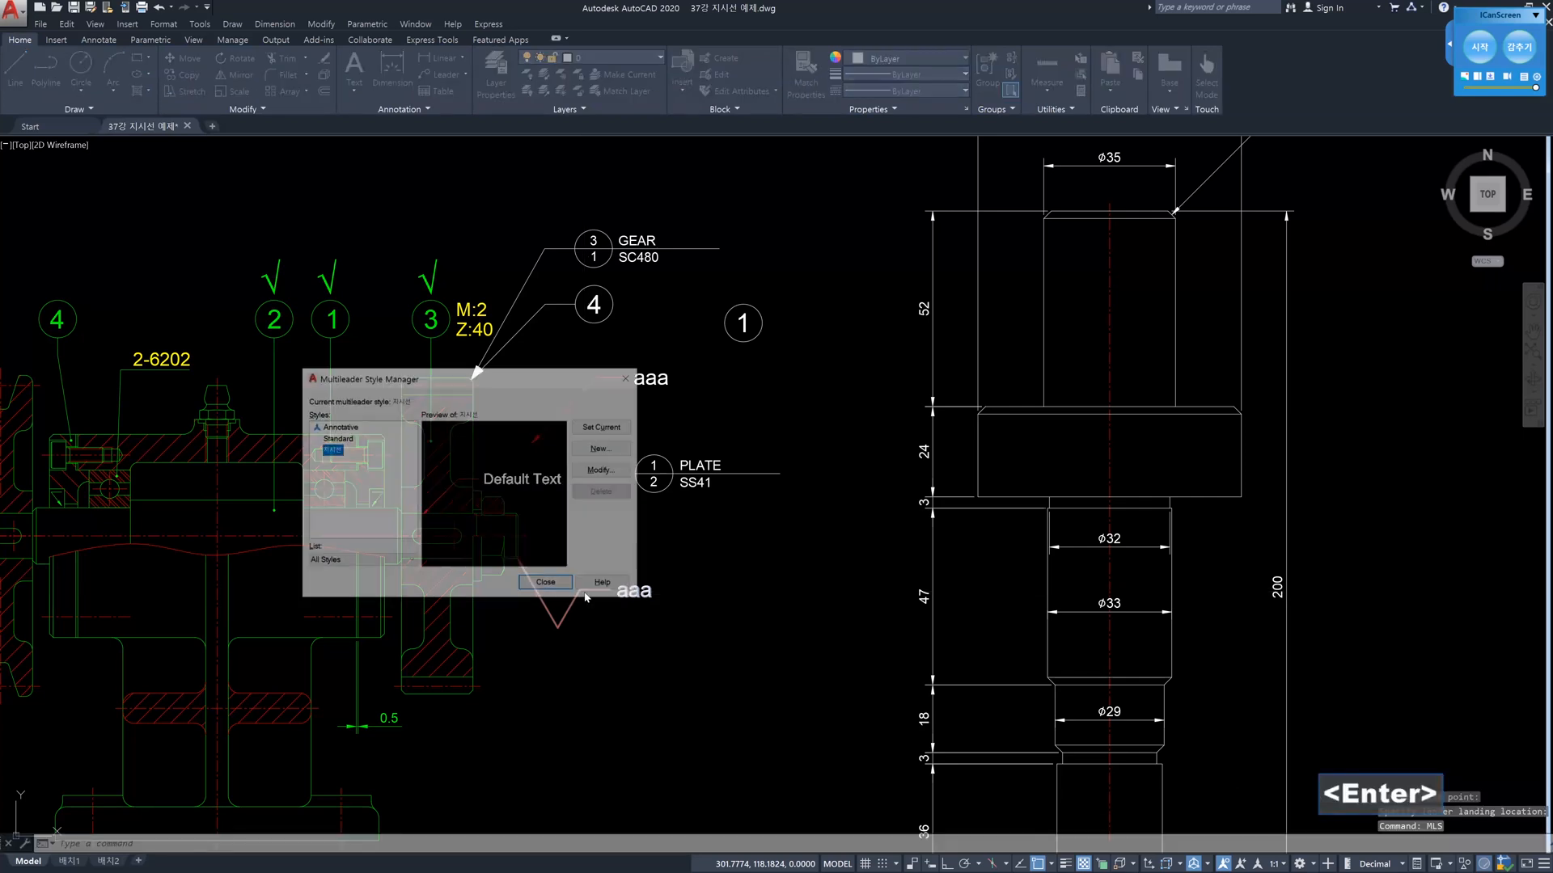
{"action": "left_click", "coordinate": [604, 471]}
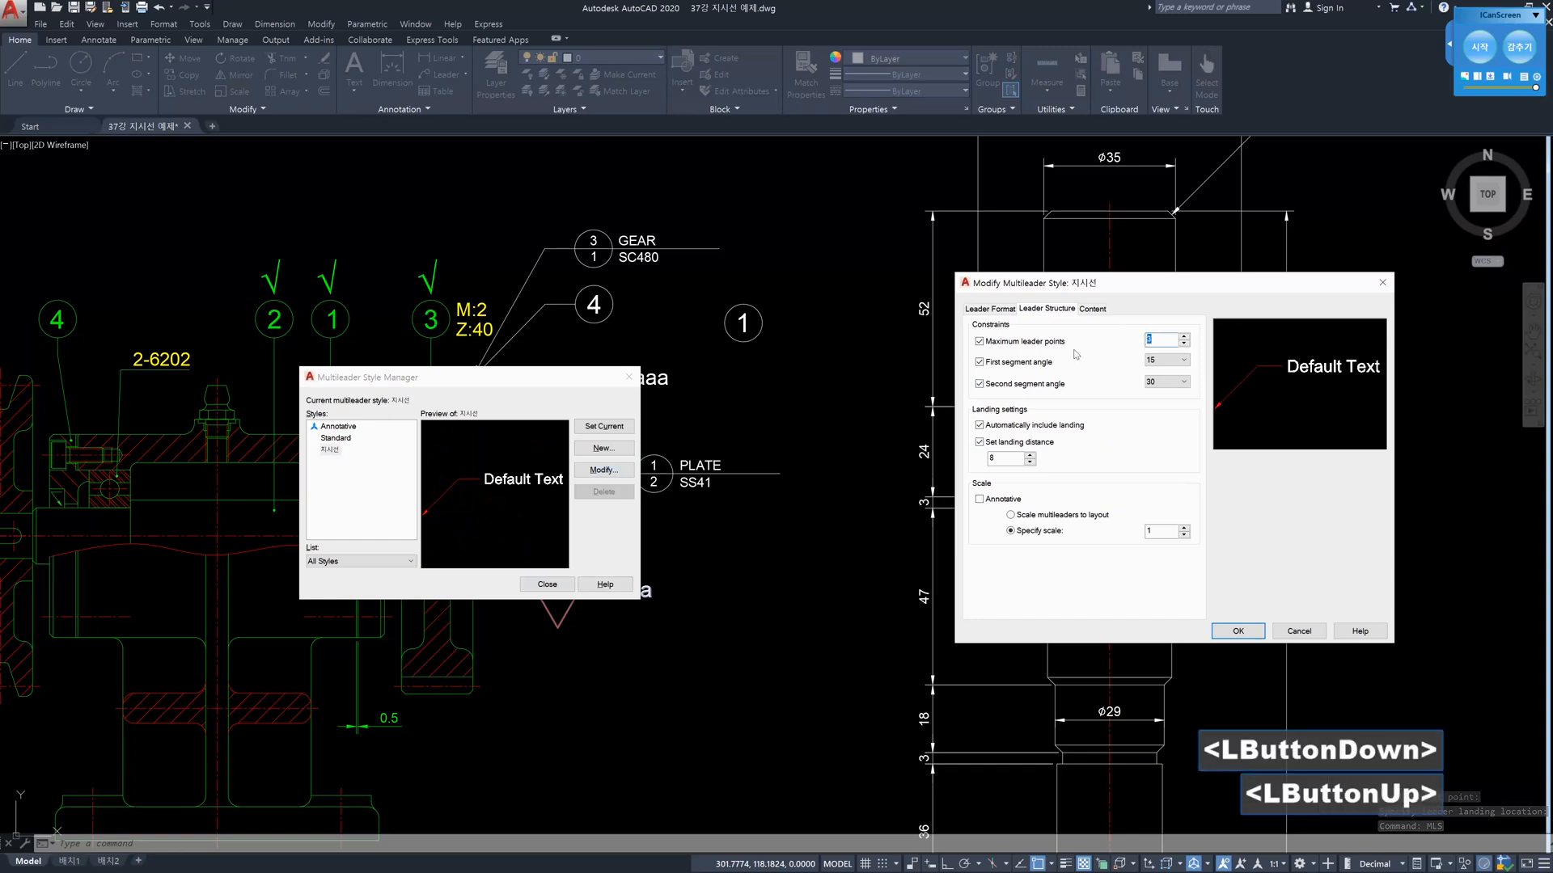
{"action": "type", "text": "2"}
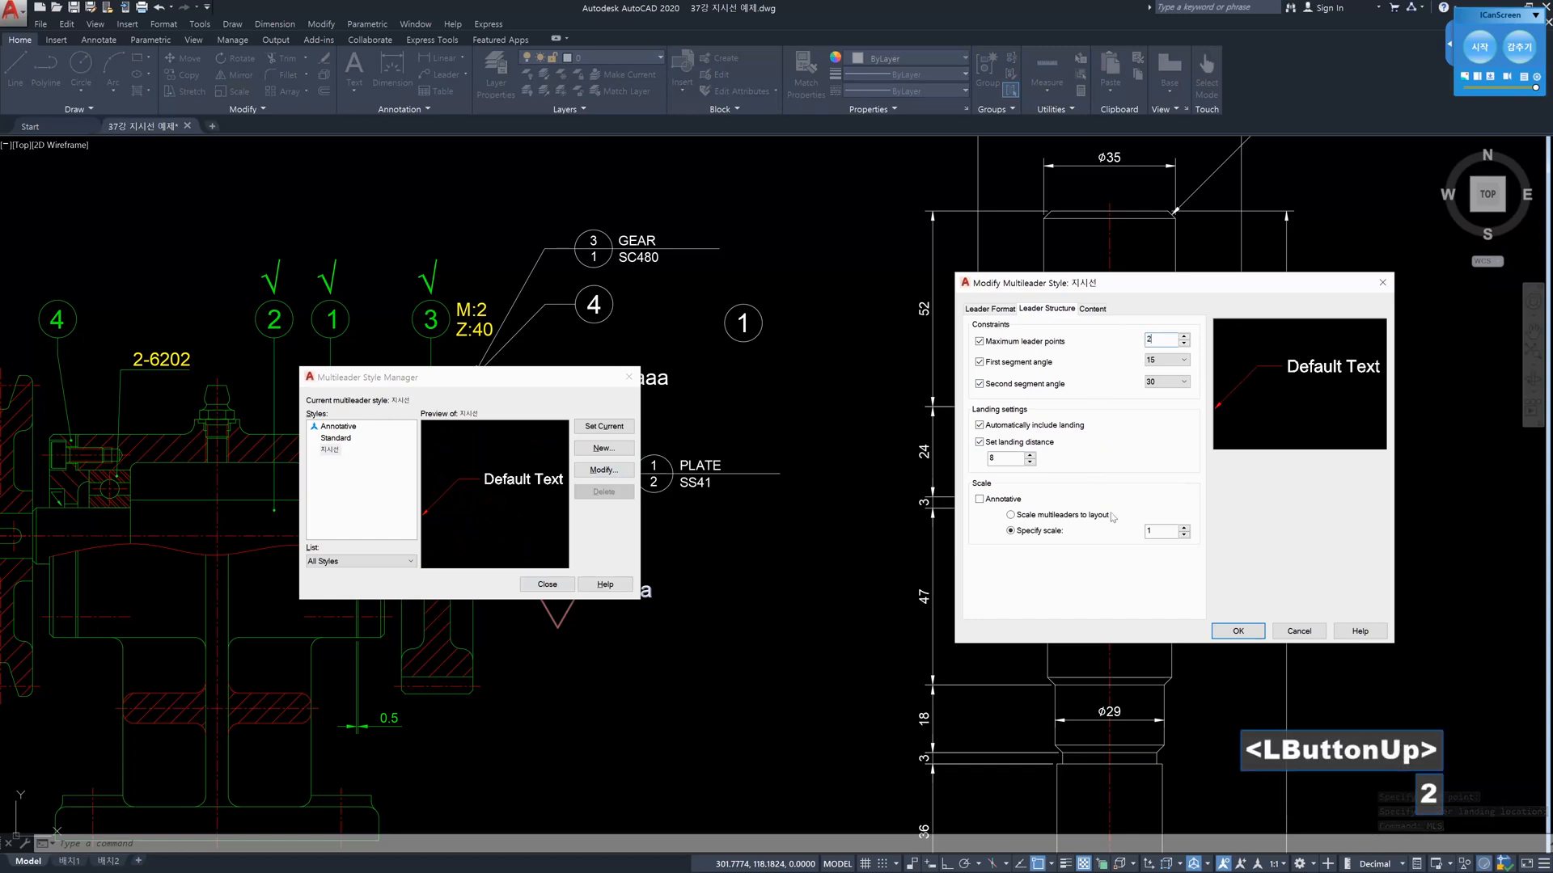
{"action": "left_click", "coordinate": [1238, 631]}
{"action": "left_click", "coordinate": [546, 586]}
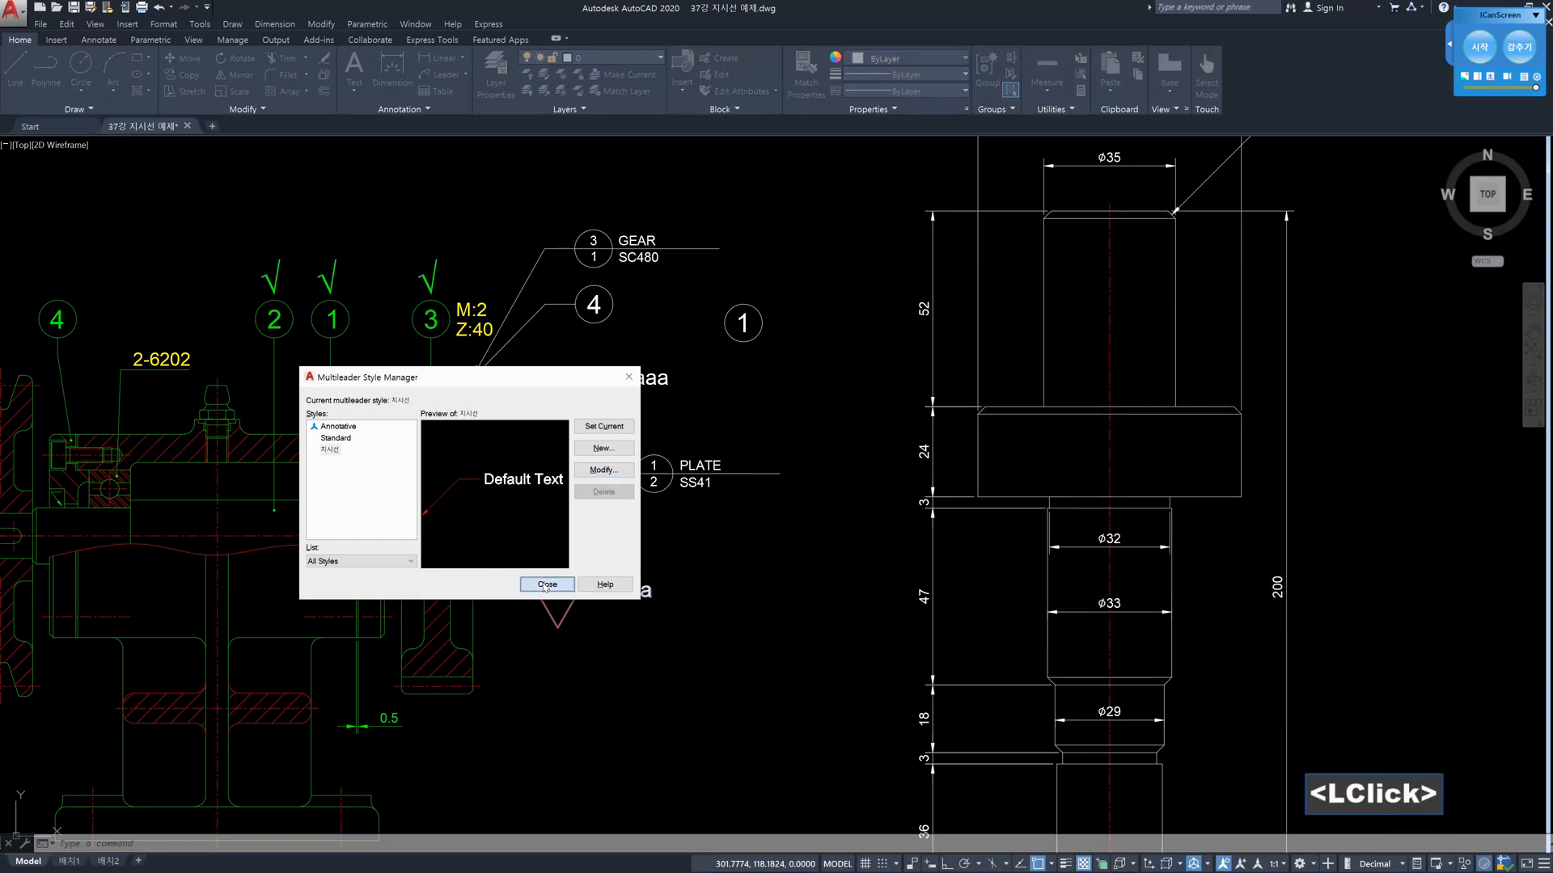
Place a two-point multileader with the text "aaa" in the empty area below the chamfer leader
{"action": "type", "text": "mld"}
{"action": "key", "text": "Return"}
{"action": "left_click", "coordinate": [524, 639]}
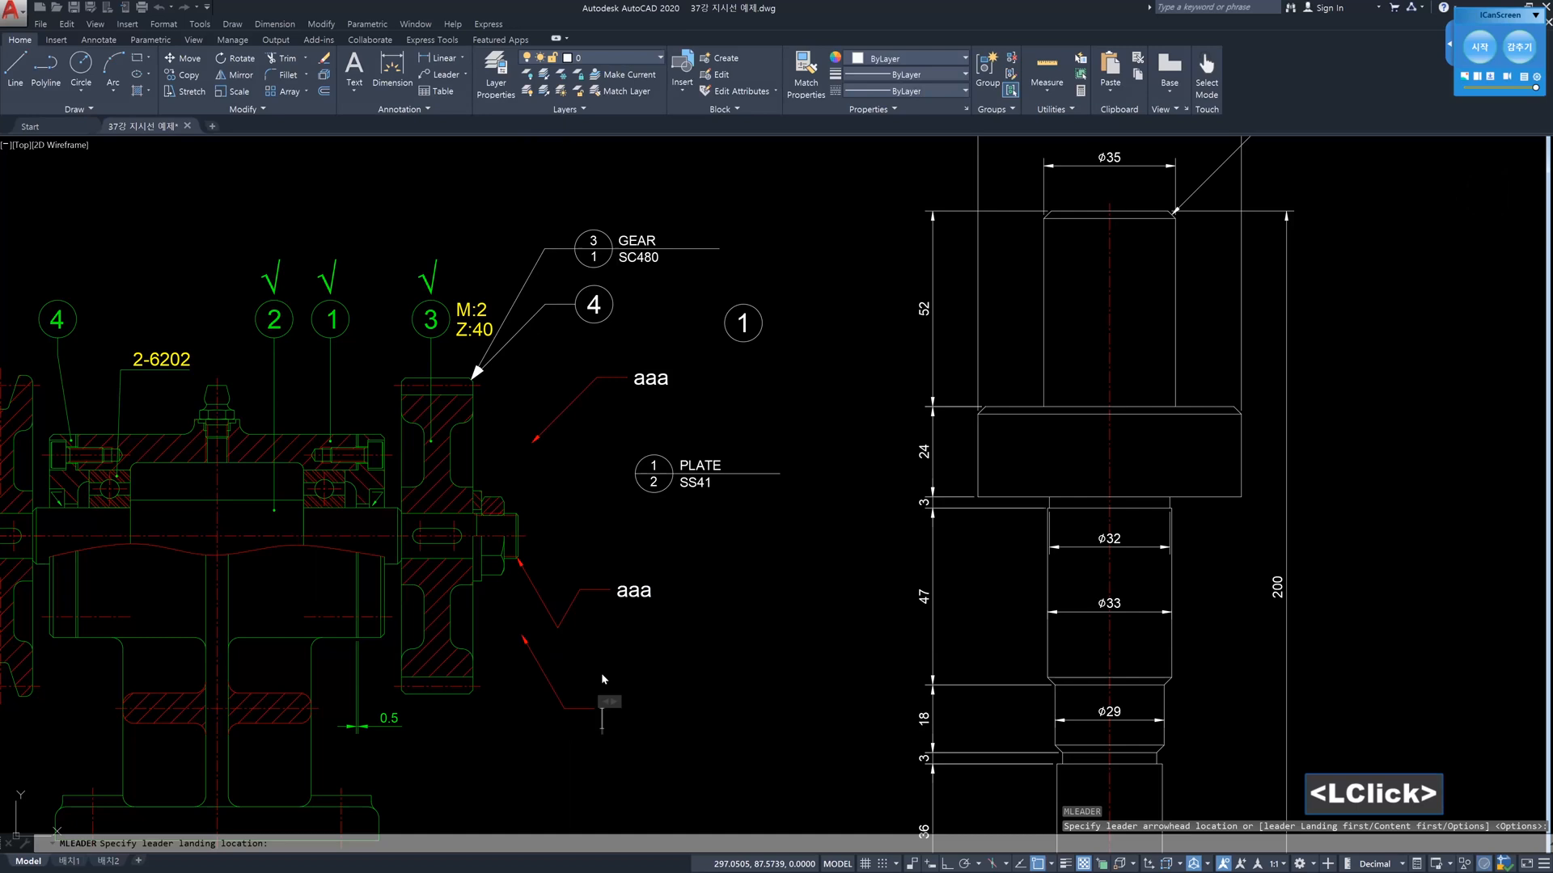
{"action": "type", "text": "aaa"}
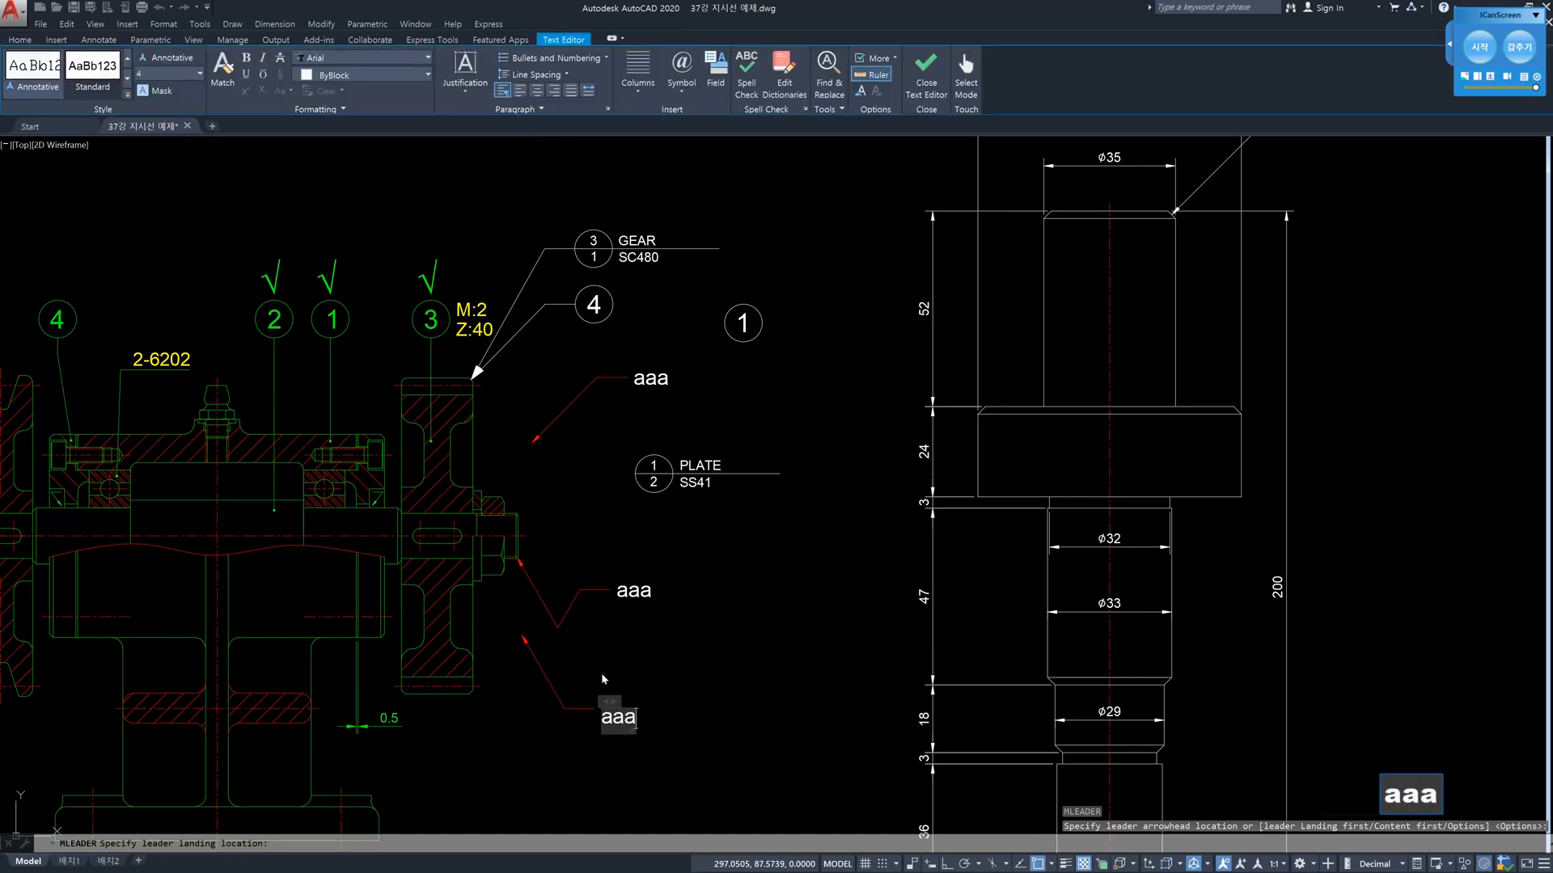
{"action": "key", "text": "ctrl+Return"}
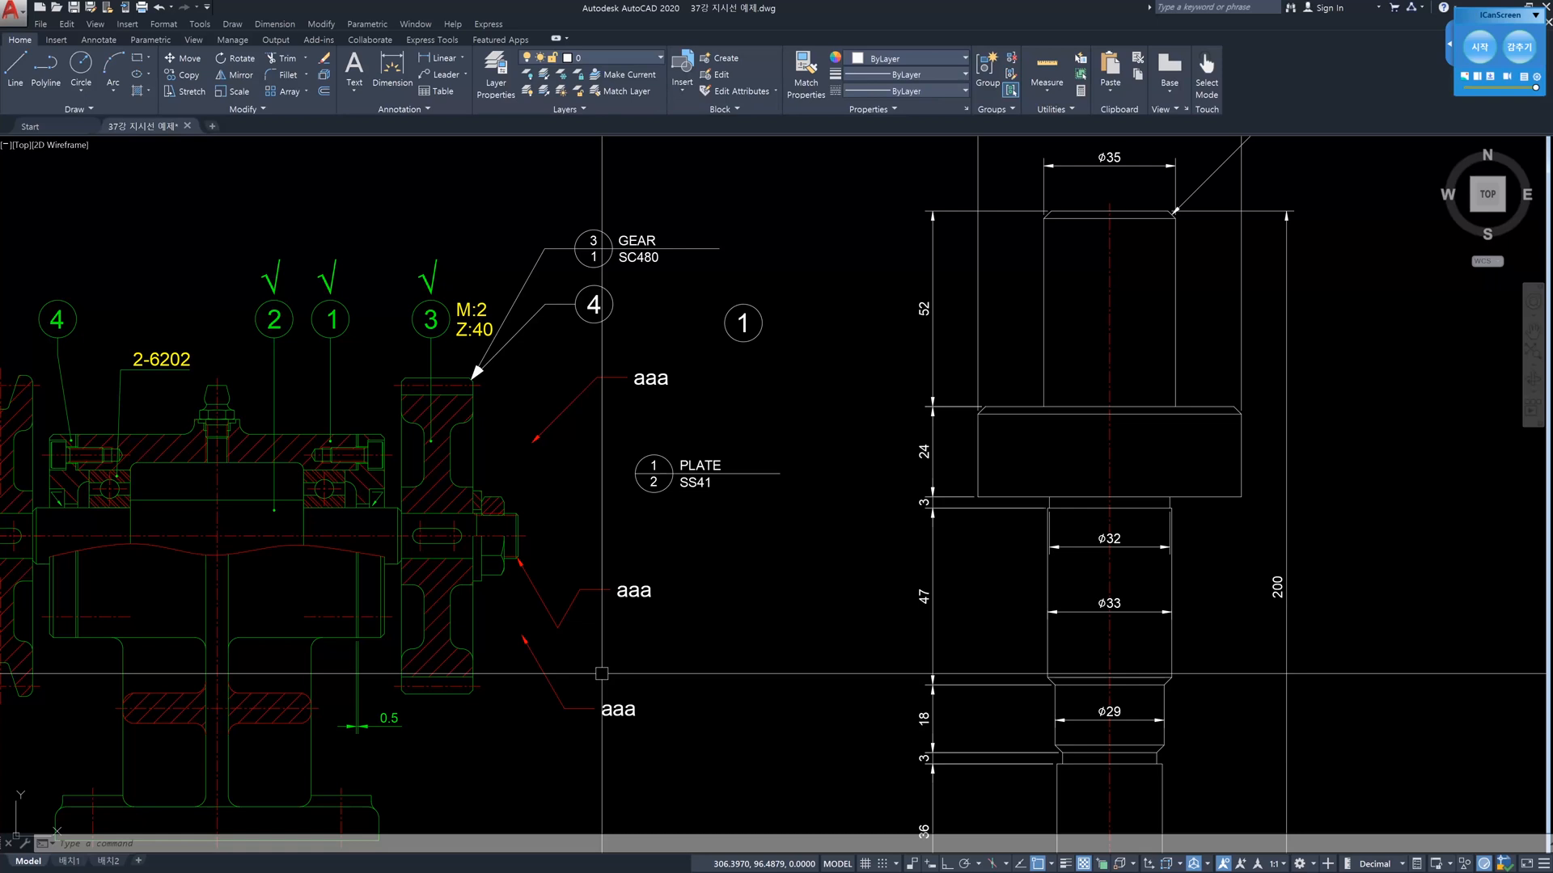
In the 지시선 multileader style's leader structure, set the maximum leader points to 2 and turn off the second segment angle
{"action": "type", "text": "mls"}
{"action": "key", "text": "Return"}
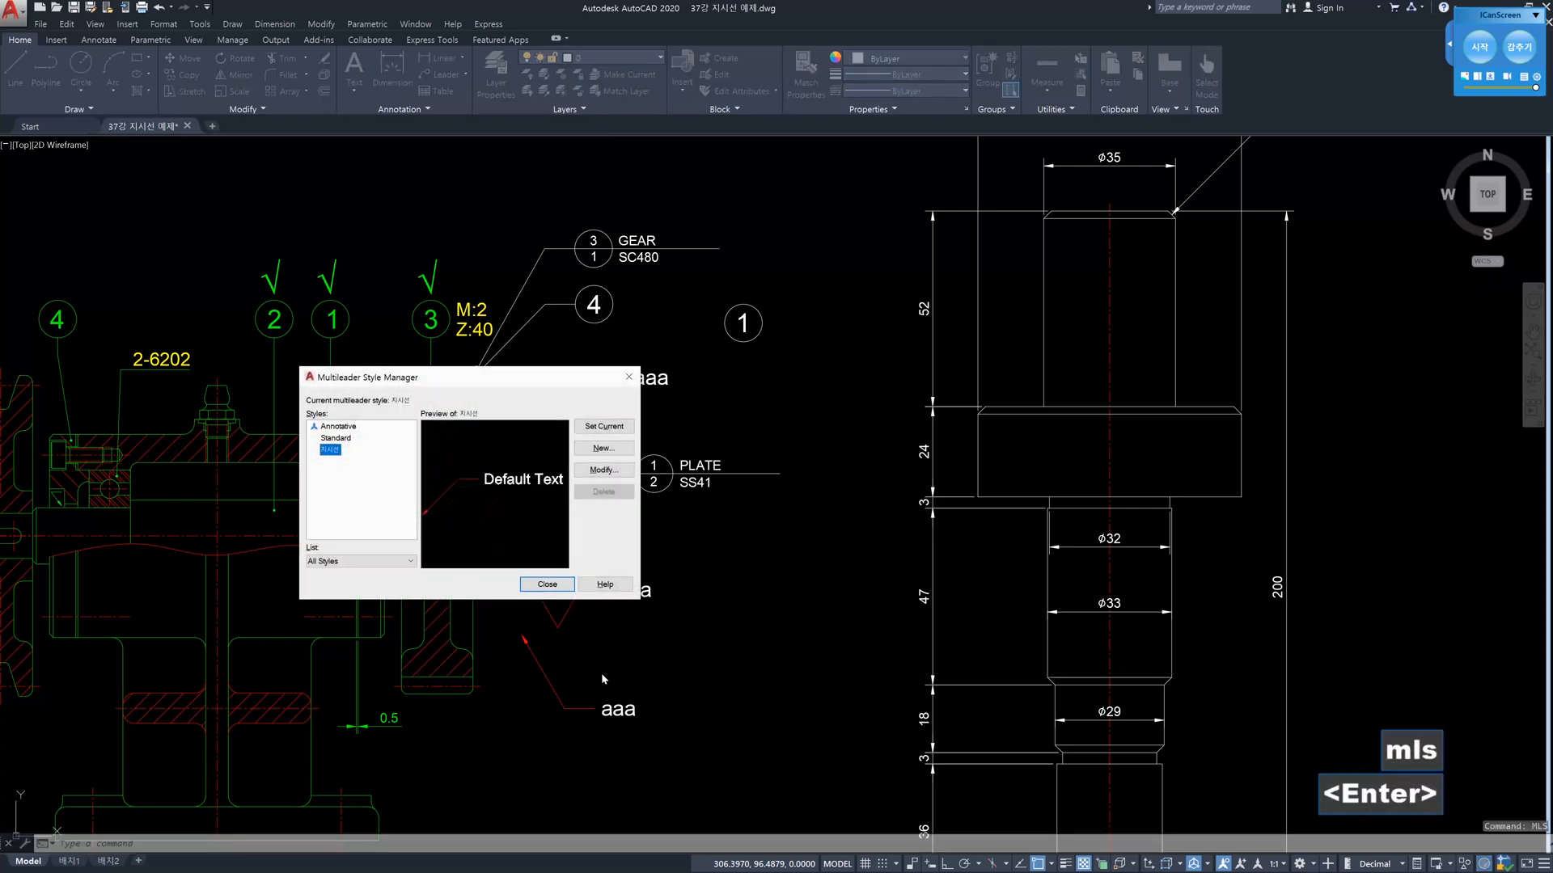
{"action": "left_click", "coordinate": [609, 474]}
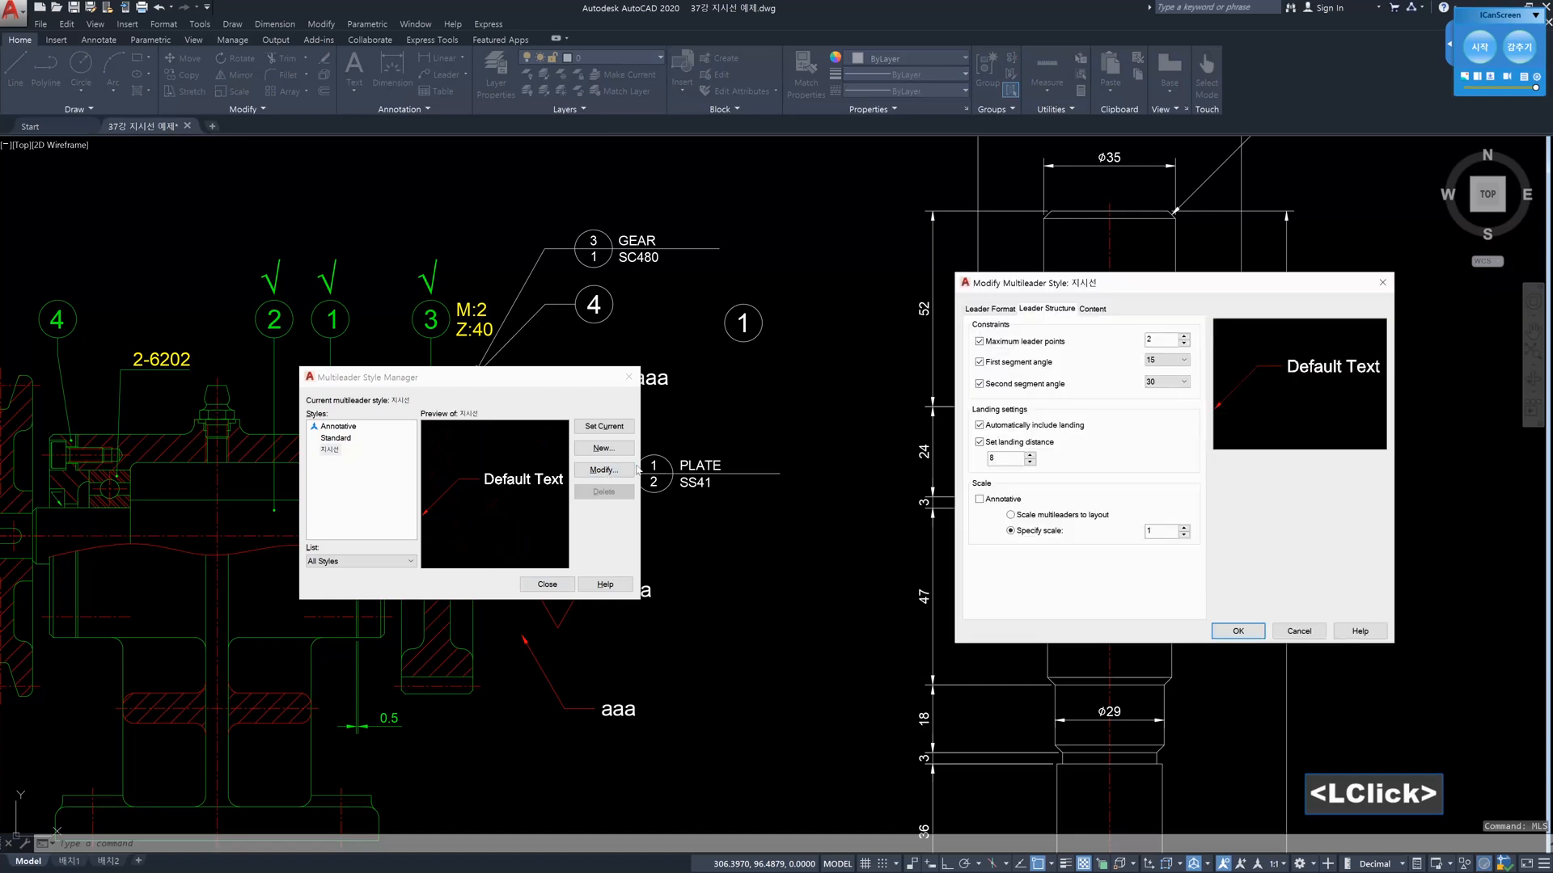
{"action": "left_click", "coordinate": [1113, 348]}
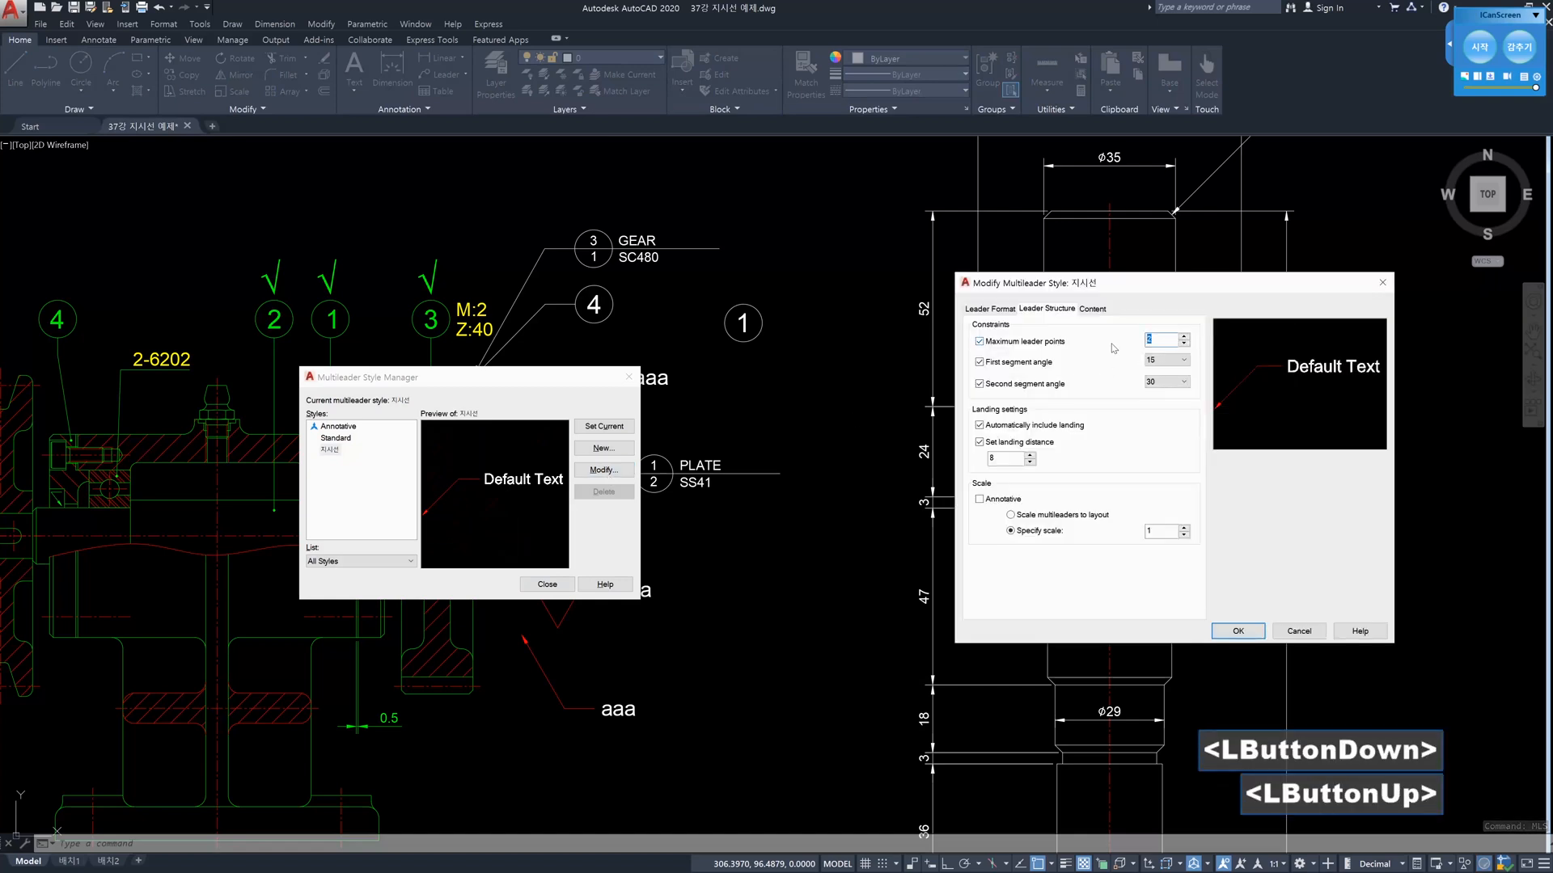
{"action": "type", "text": "4"}
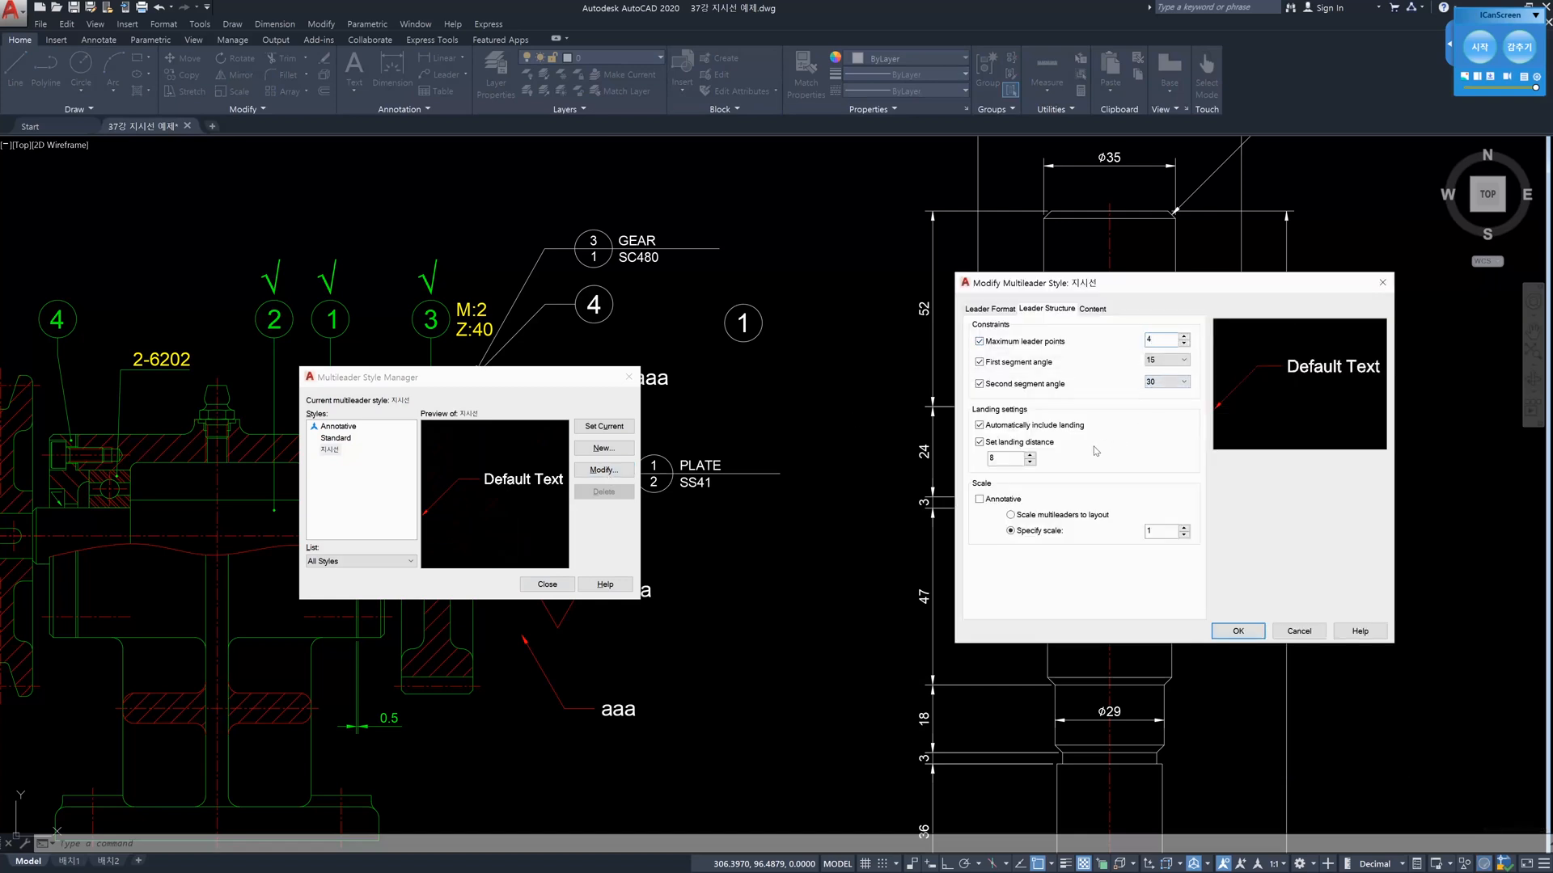
{"action": "left_click", "coordinate": [1005, 459]}
{"action": "left_click_drag", "start_coordinate": [1171, 340], "coordinate": [1105, 348]}
{"action": "type", "text": "2"}
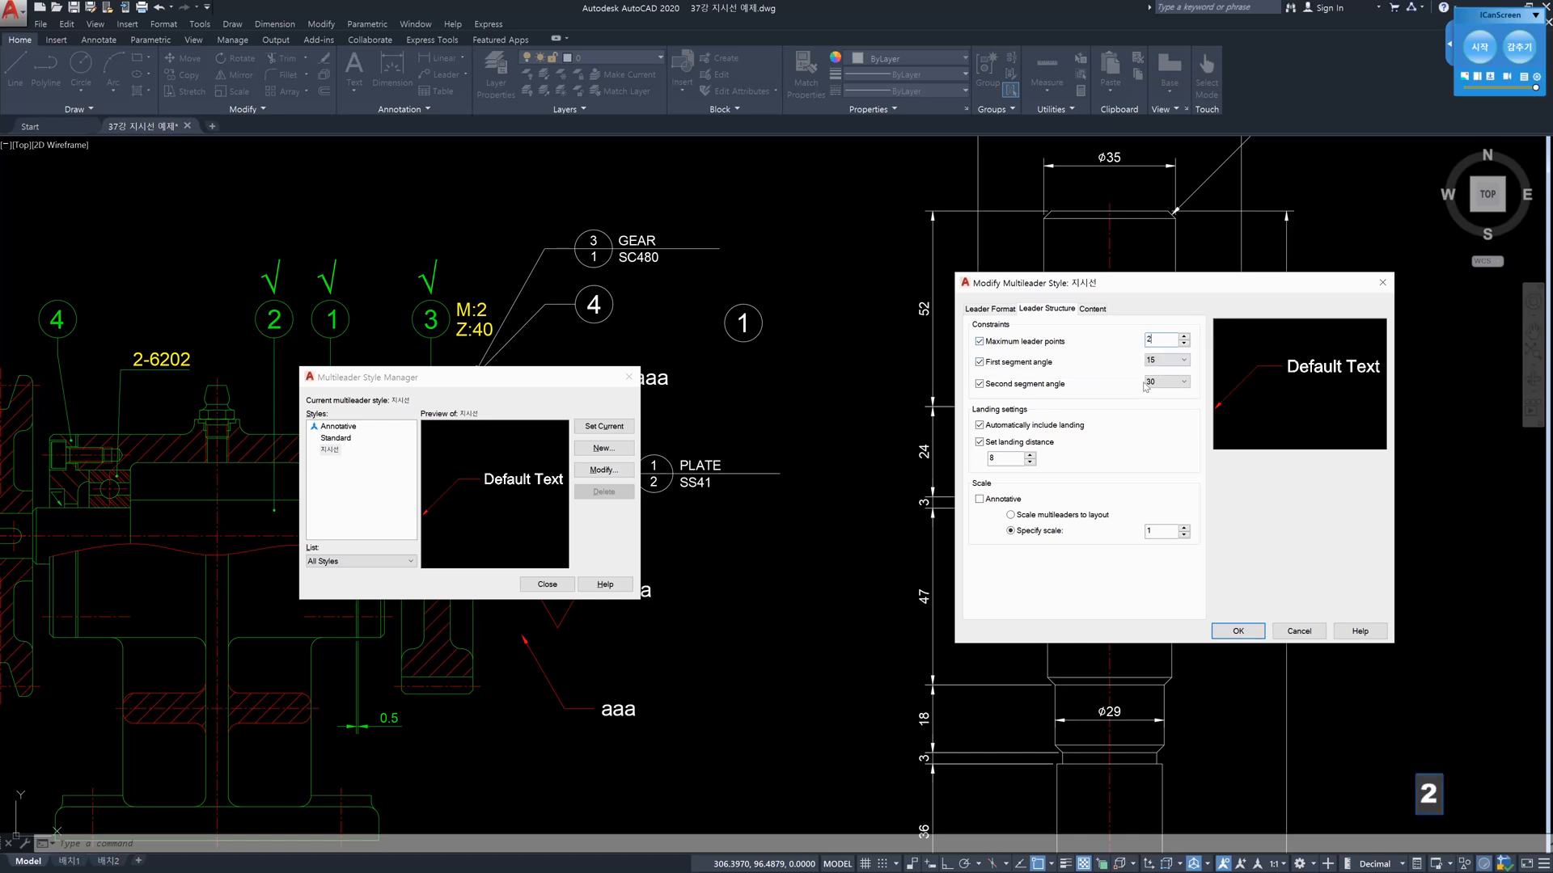
{"action": "left_click", "coordinate": [980, 363]}
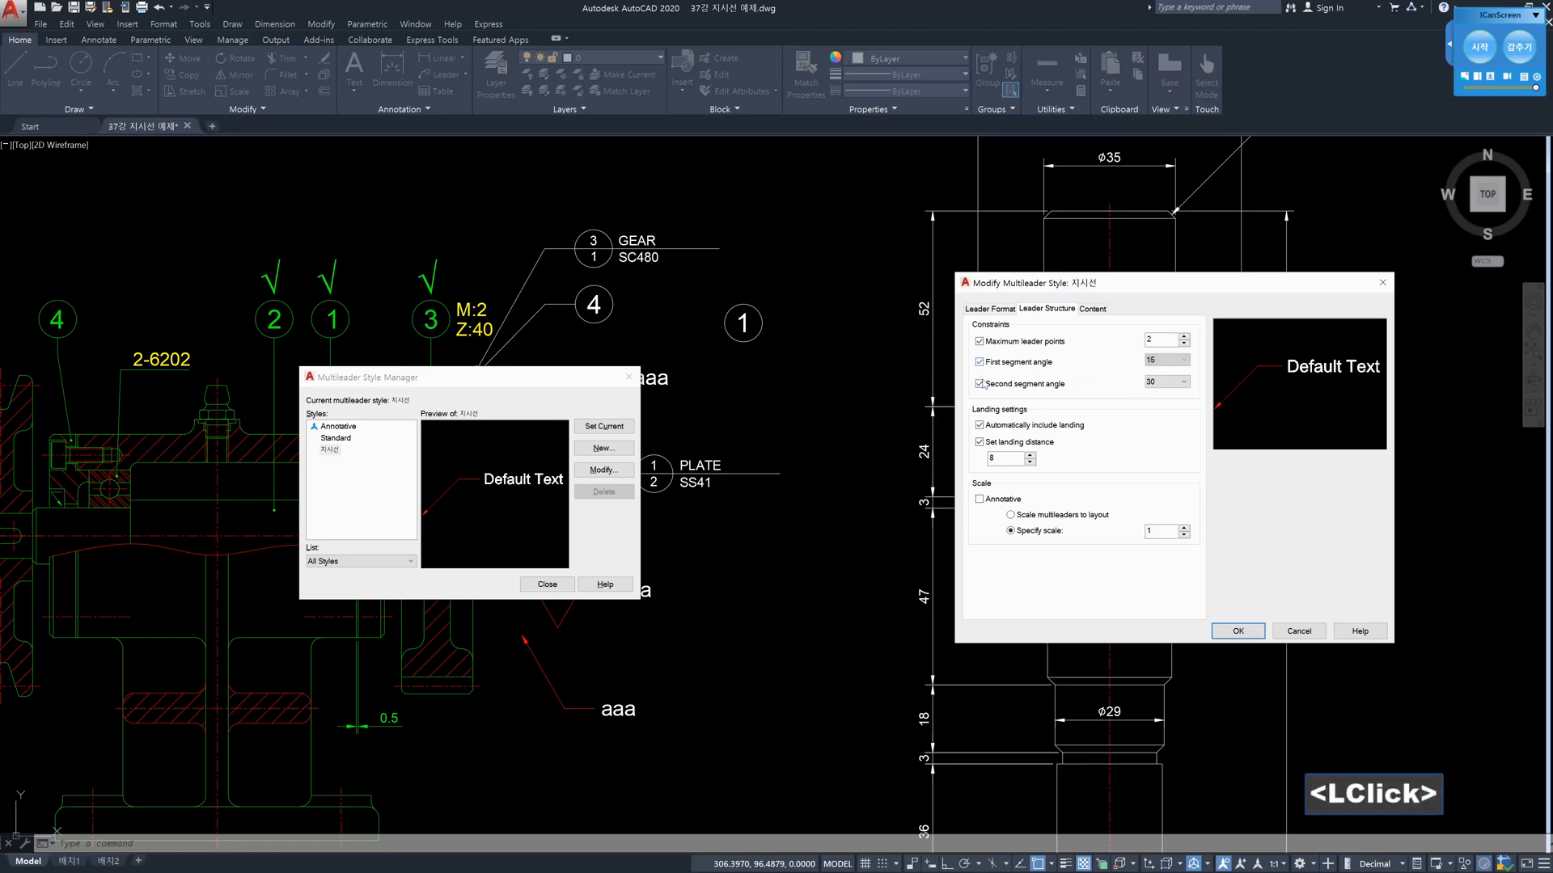
{"action": "left_click", "coordinate": [979, 384]}
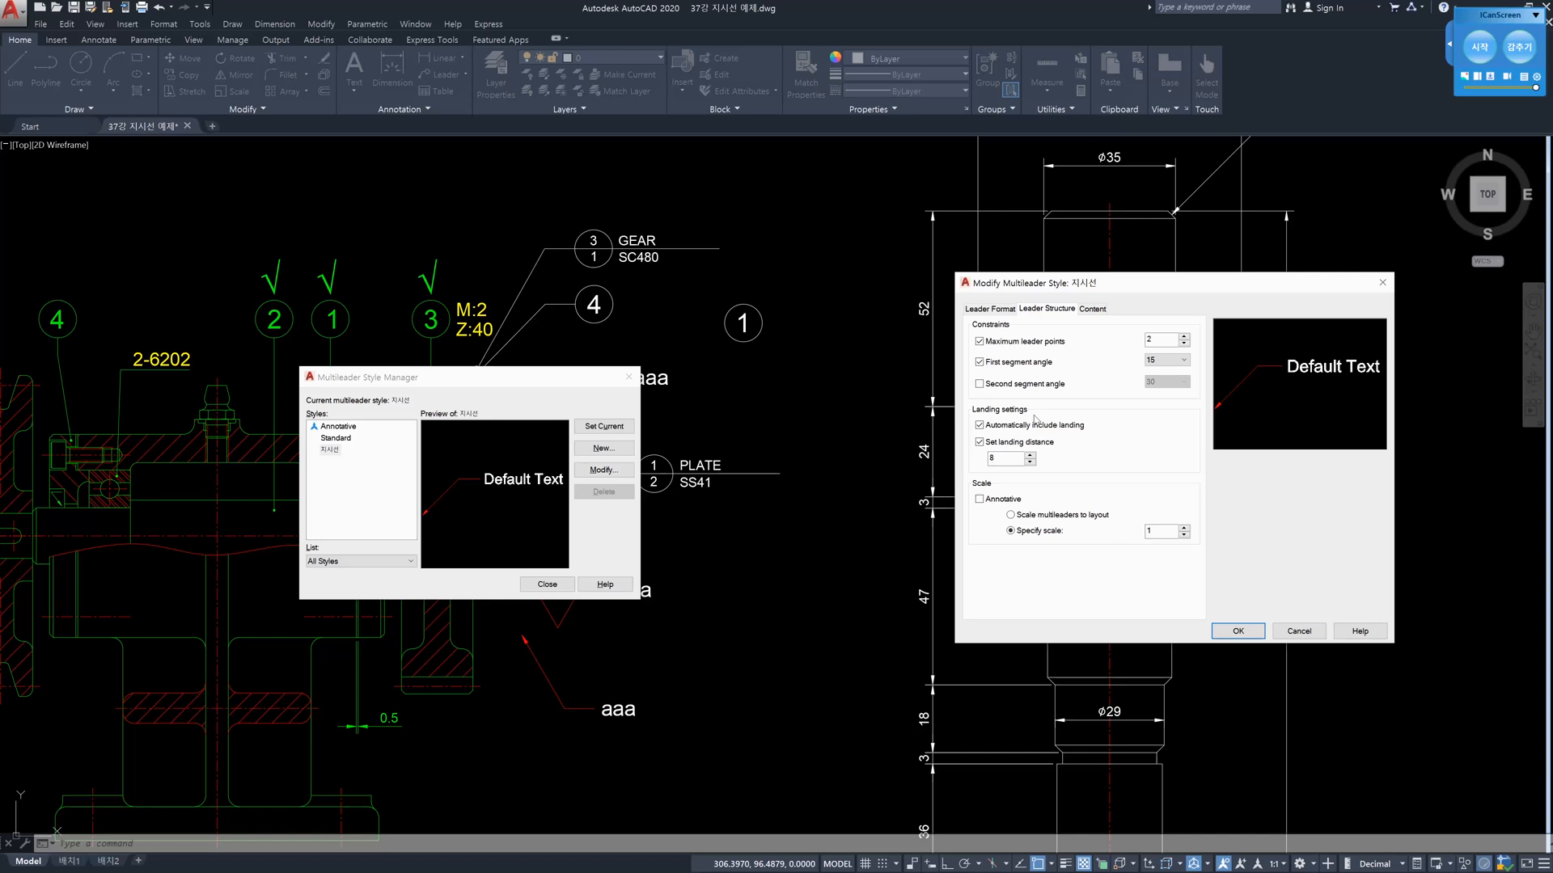
{"action": "left_click", "coordinate": [1479, 49]}
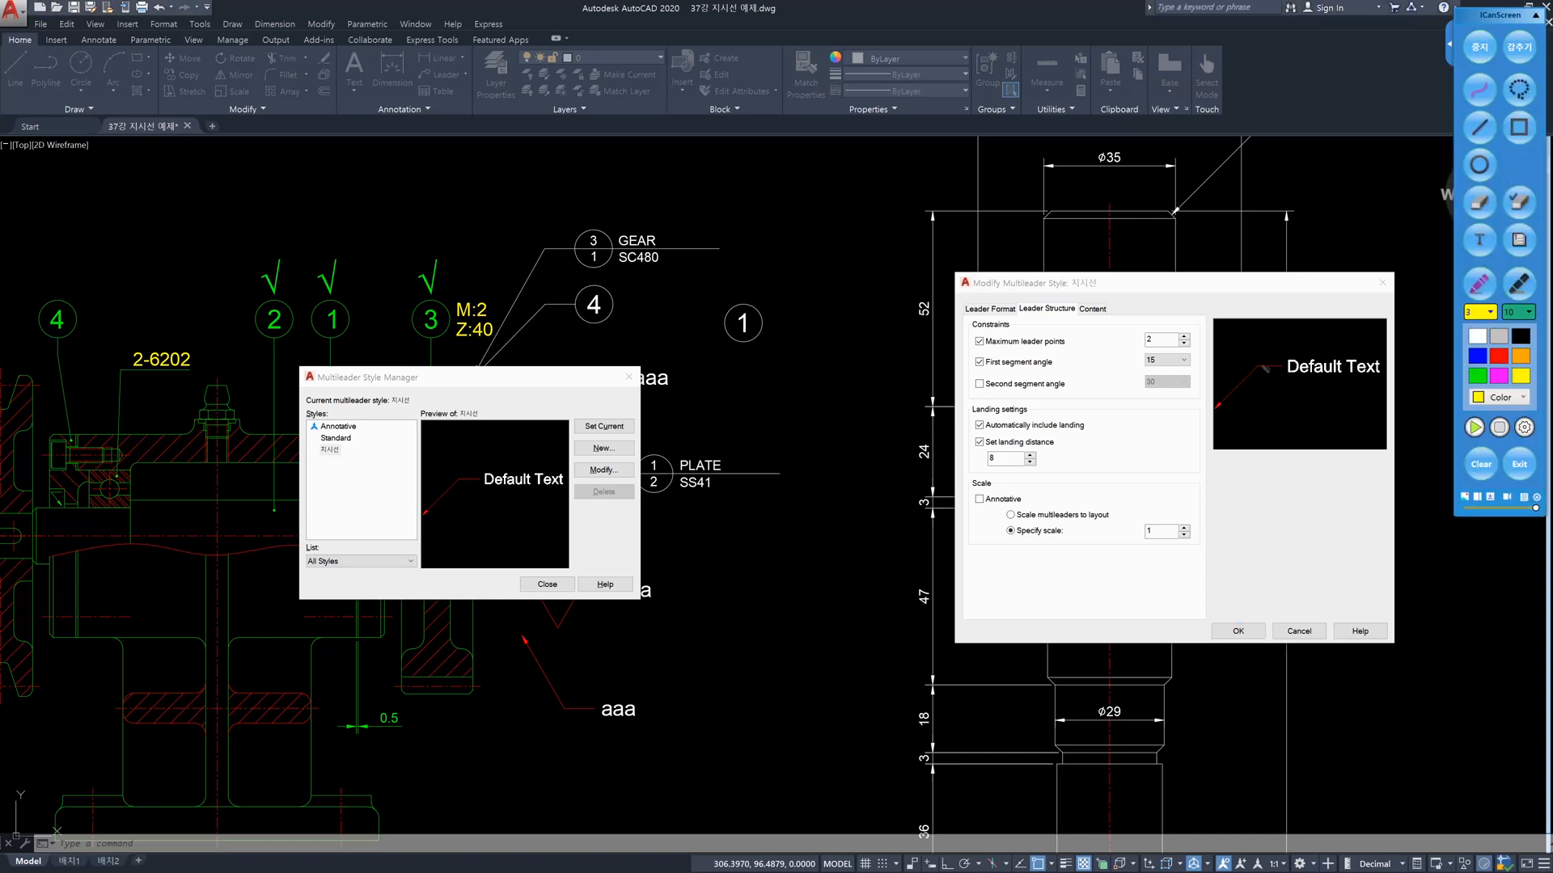
{"action": "mouse_move", "coordinate": [1218, 413]}
{"action": "left_mouse_down"}
{"action": "mouse_move", "coordinate": [1297, 356]}
{"action": "mouse_move", "coordinate": [1259, 368]}
{"action": "mouse_move", "coordinate": [1290, 387]}
{"action": "mouse_move", "coordinate": [1294, 350]}
{"action": "mouse_move", "coordinate": [1264, 382]}
{"action": "mouse_move", "coordinate": [1291, 392]}
{"action": "left_mouse_up"}
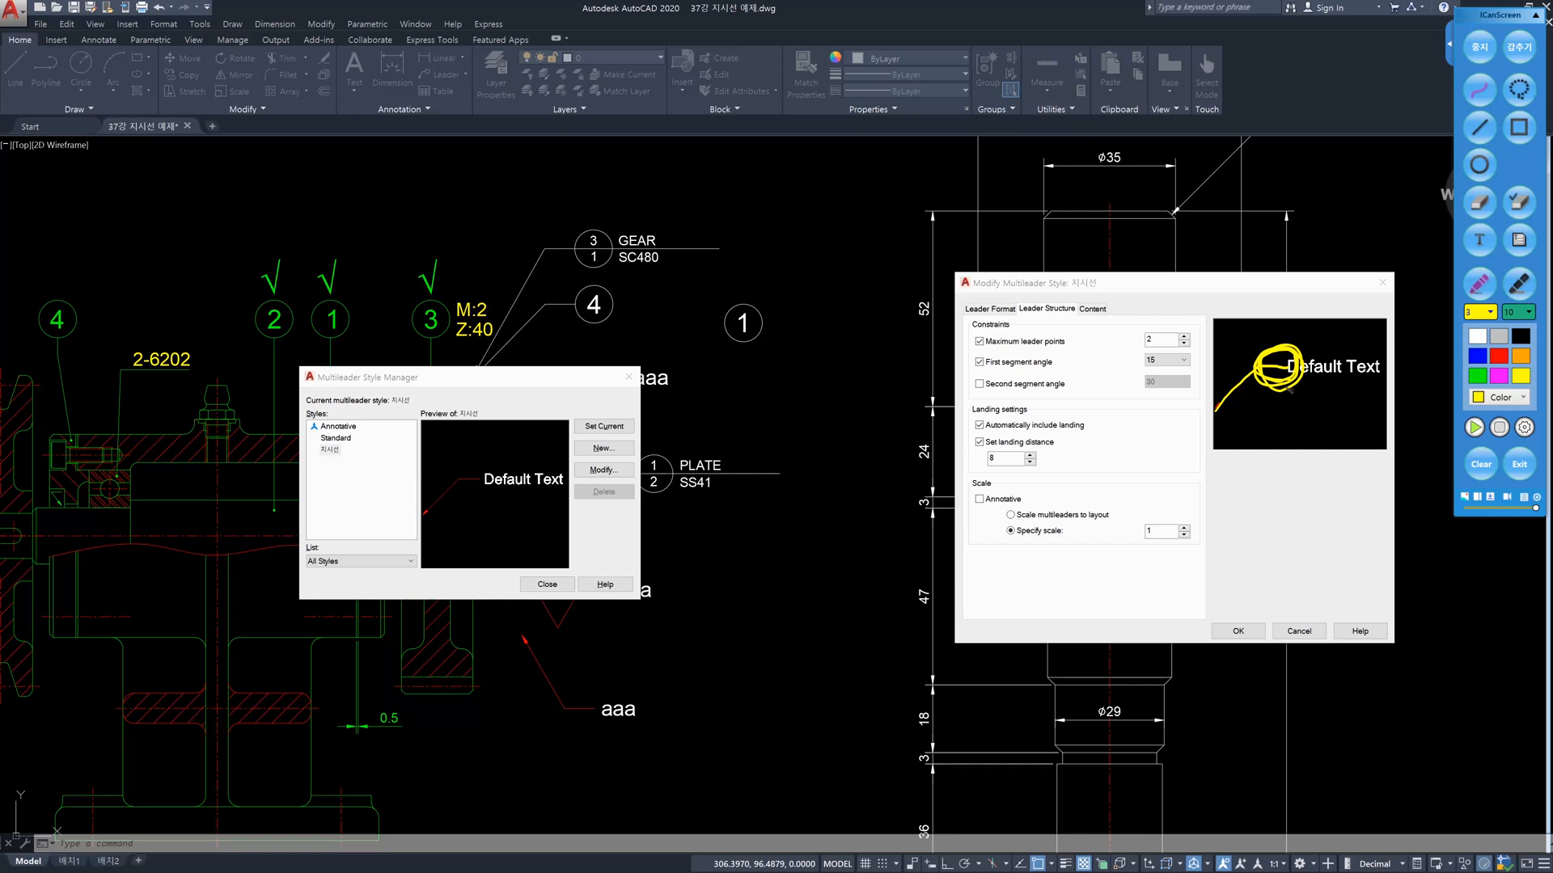
{"action": "mouse_move", "coordinate": [1291, 386]}
{"action": "left_mouse_down"}
{"action": "mouse_move", "coordinate": [1253, 356]}
{"action": "mouse_move", "coordinate": [1281, 390]}
{"action": "left_mouse_up"}
{"action": "left_click", "coordinate": [1481, 464]}
{"action": "left_click", "coordinate": [1479, 46]}
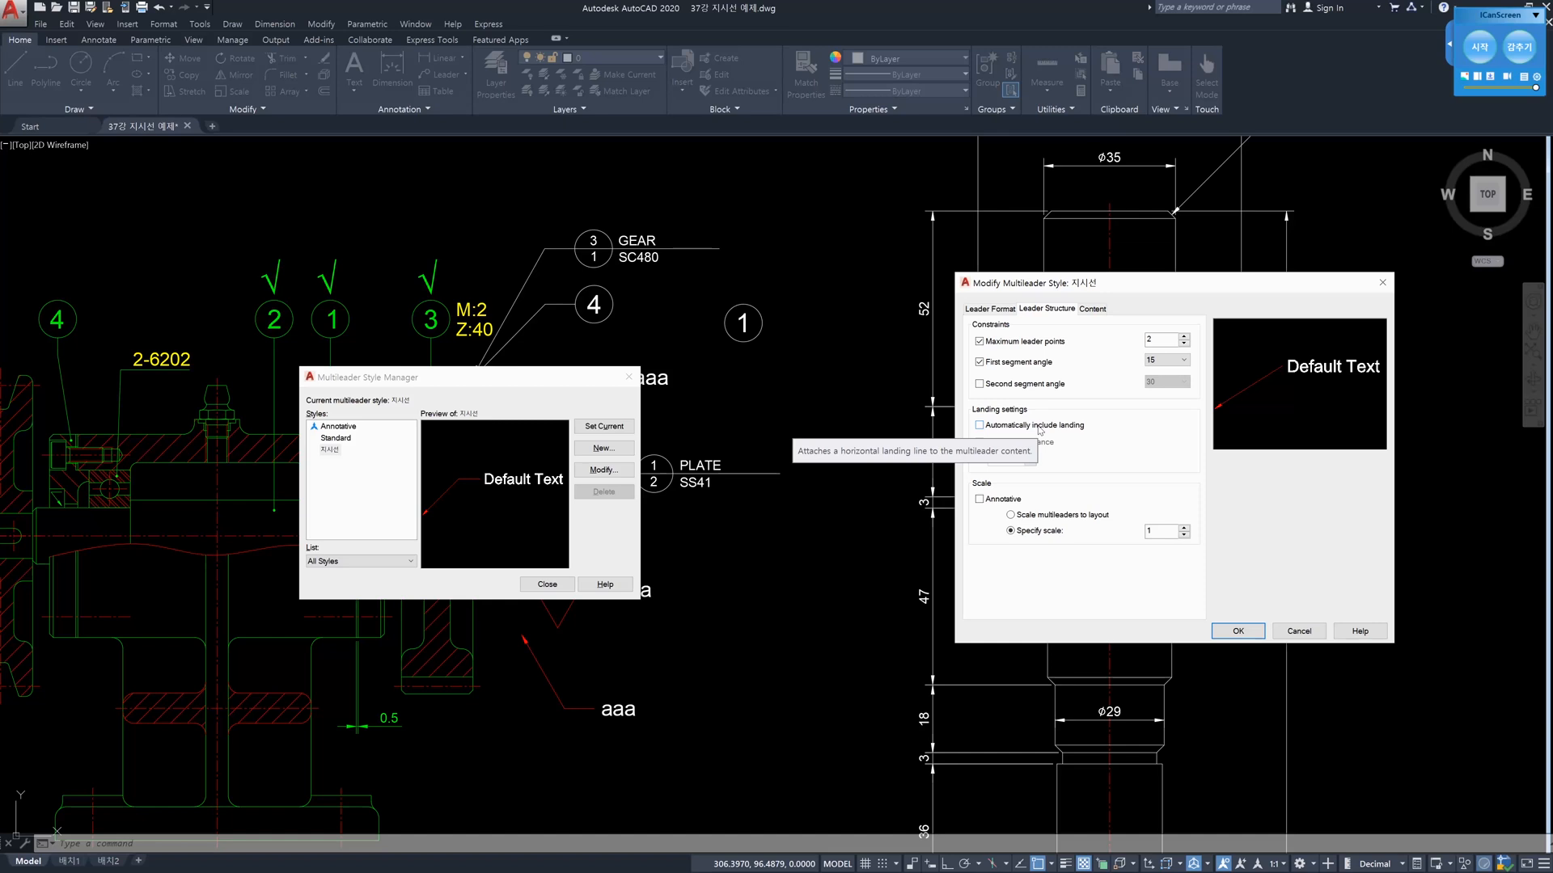
Turn off automatic landing in the 지시선 multileader style and accept the modification
{"action": "left_click", "coordinate": [980, 425]}
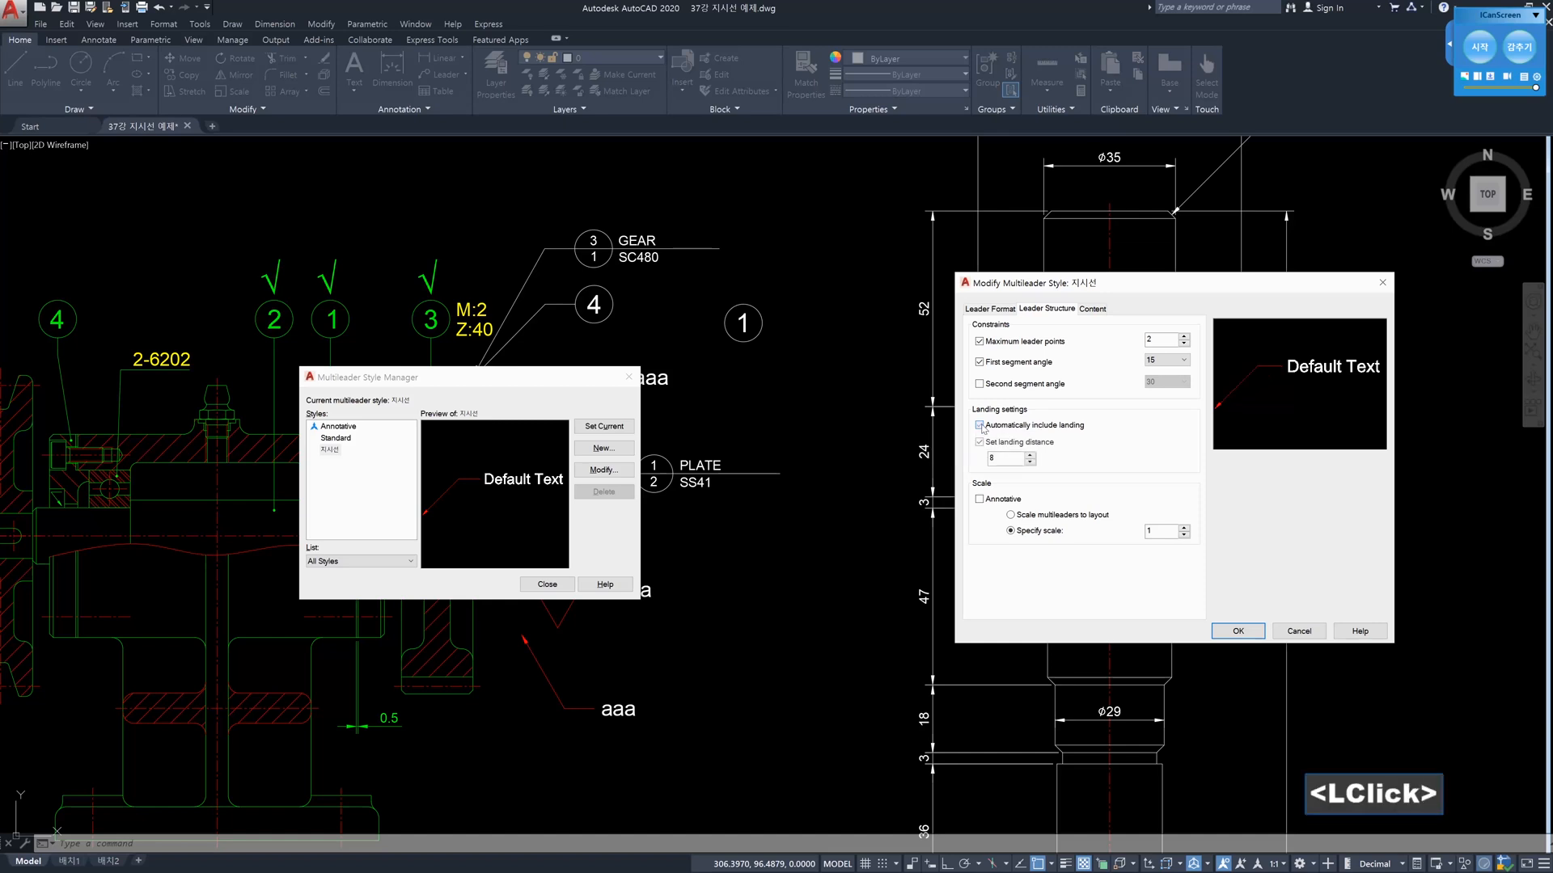
{"action": "left_click", "coordinate": [981, 426]}
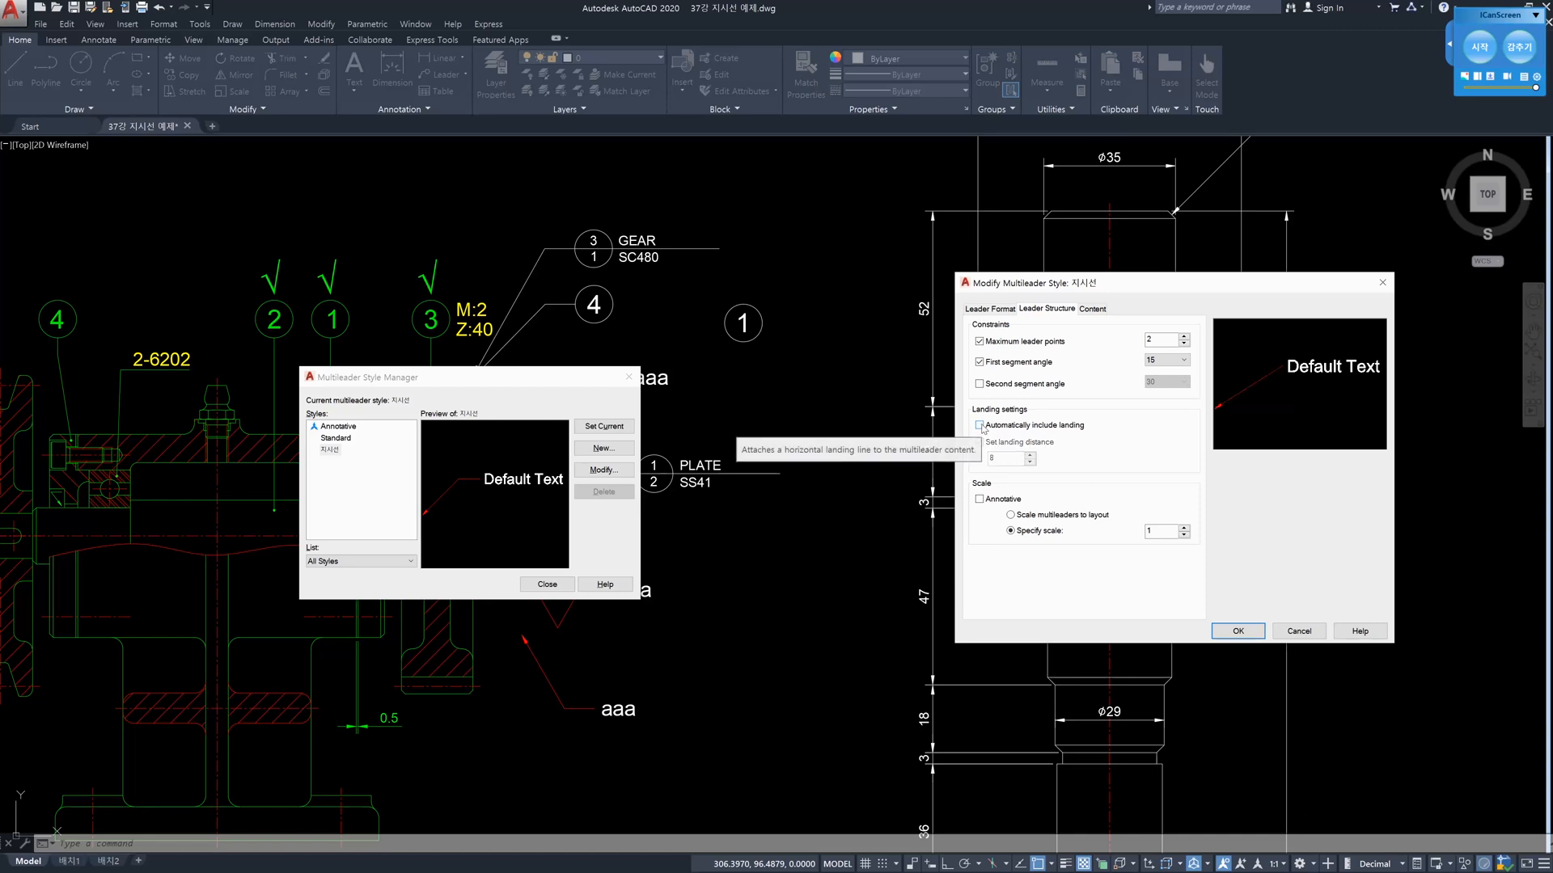
{"action": "left_click", "coordinate": [1238, 631]}
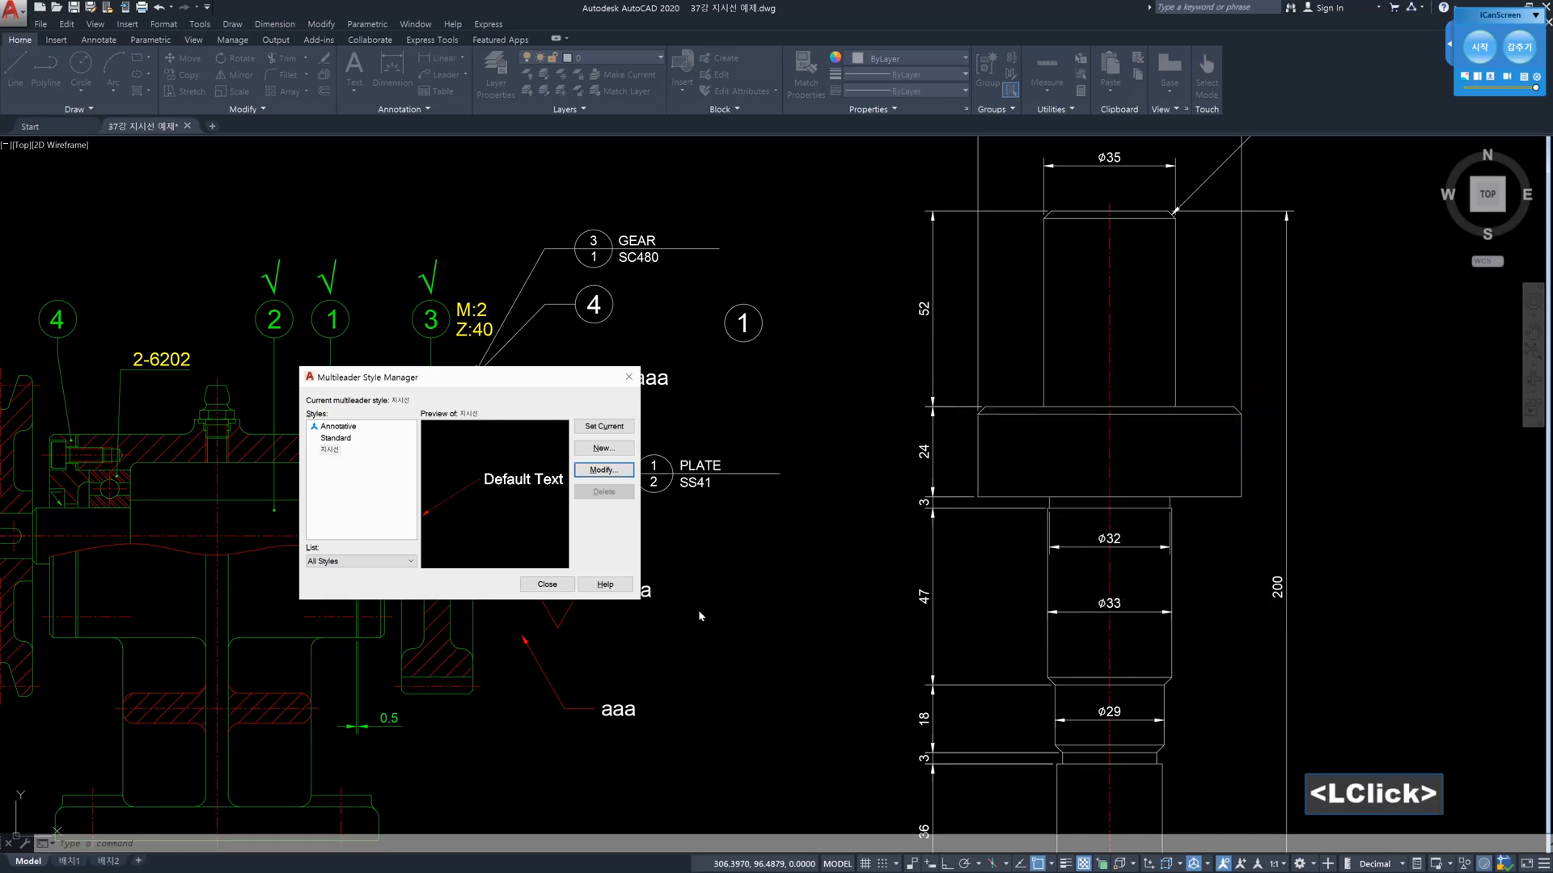
Place a two-point multileader with the text "aaa" in the empty area below the PLATE SS41 balloon
{"action": "left_click", "coordinate": [557, 588]}
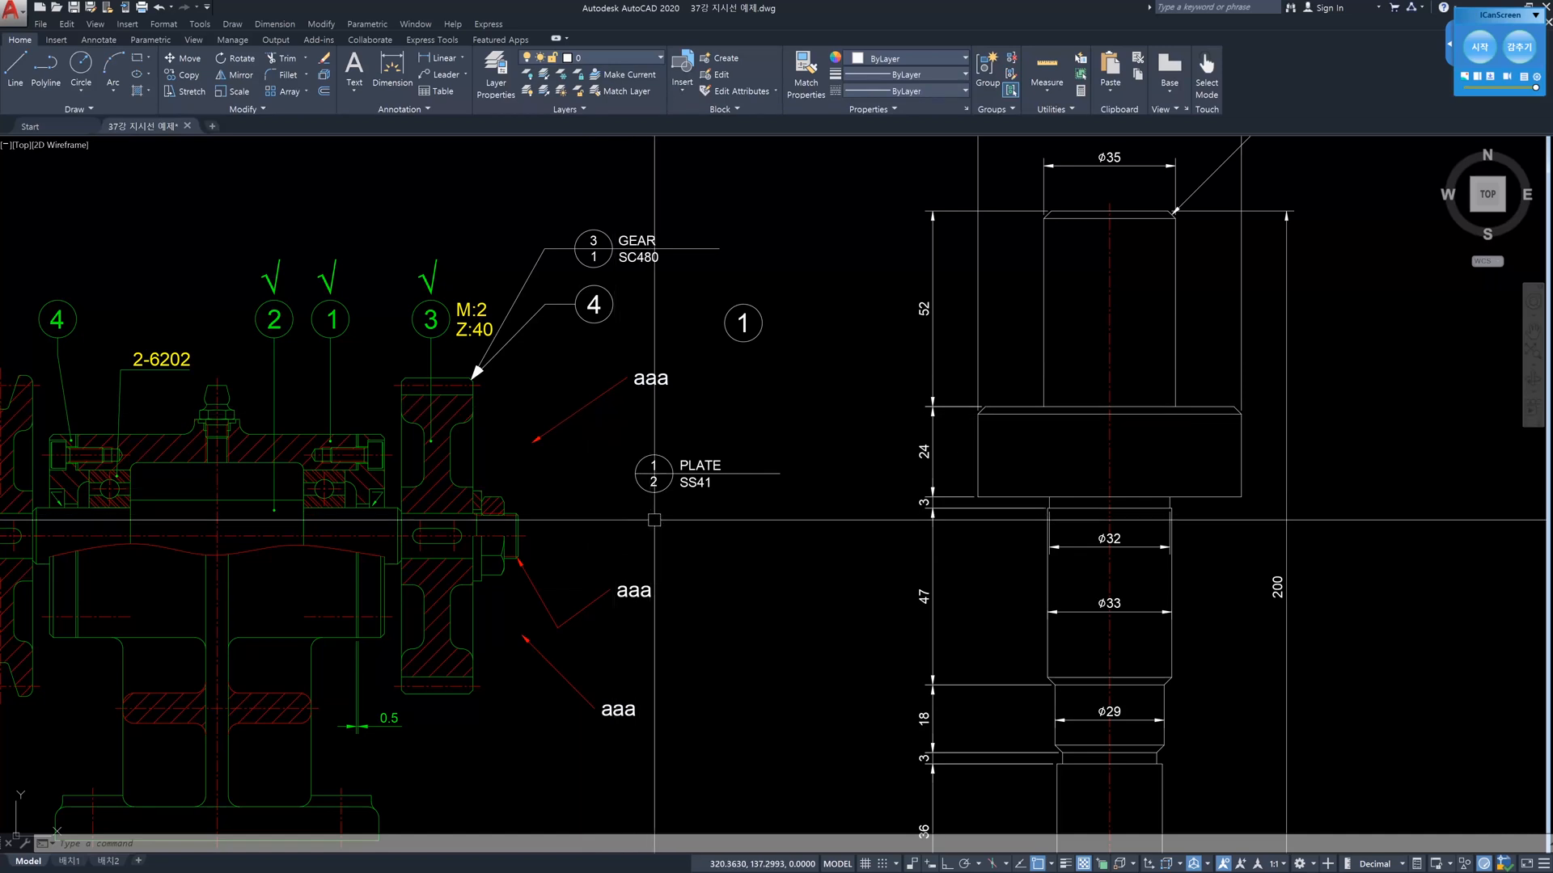
{"action": "type", "text": "mld"}
{"action": "key", "text": "Return"}
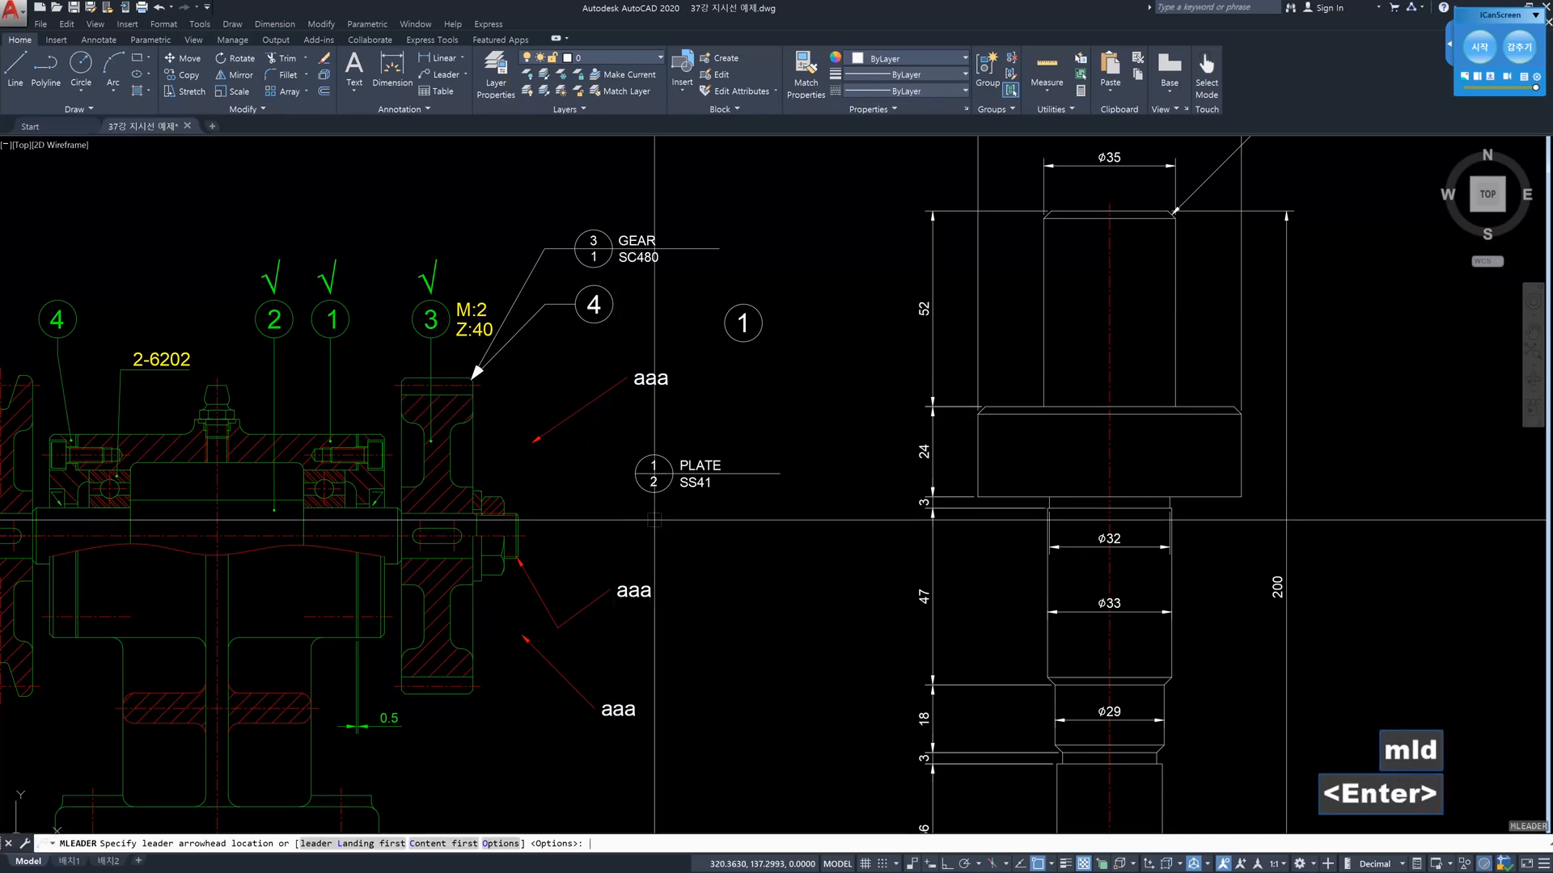
{"action": "left_click", "coordinate": [682, 551]}
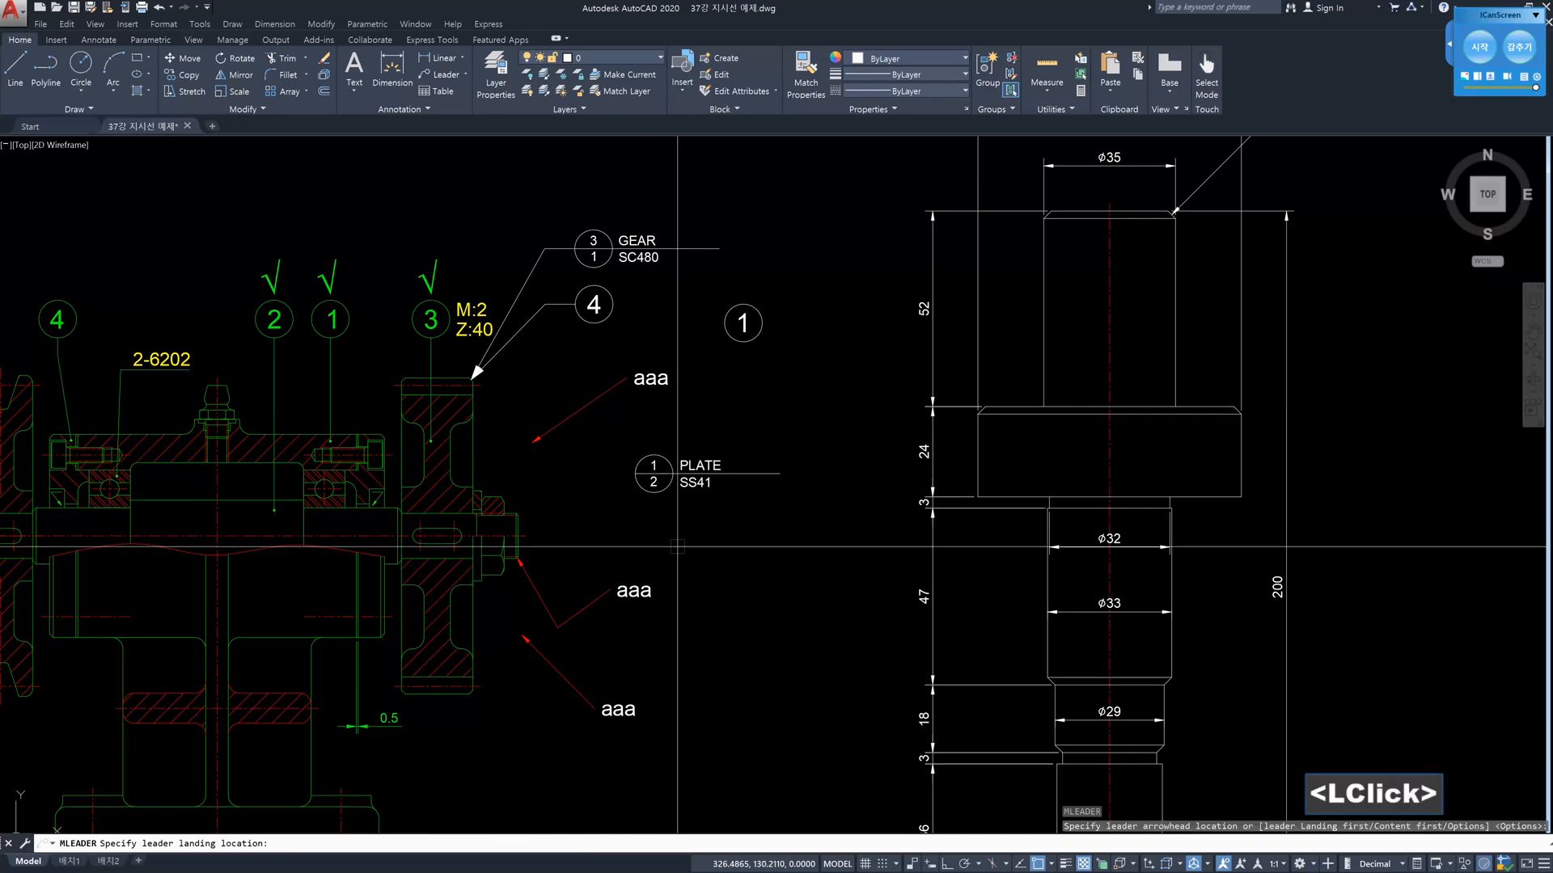
{"action": "left_click", "coordinate": [721, 619]}
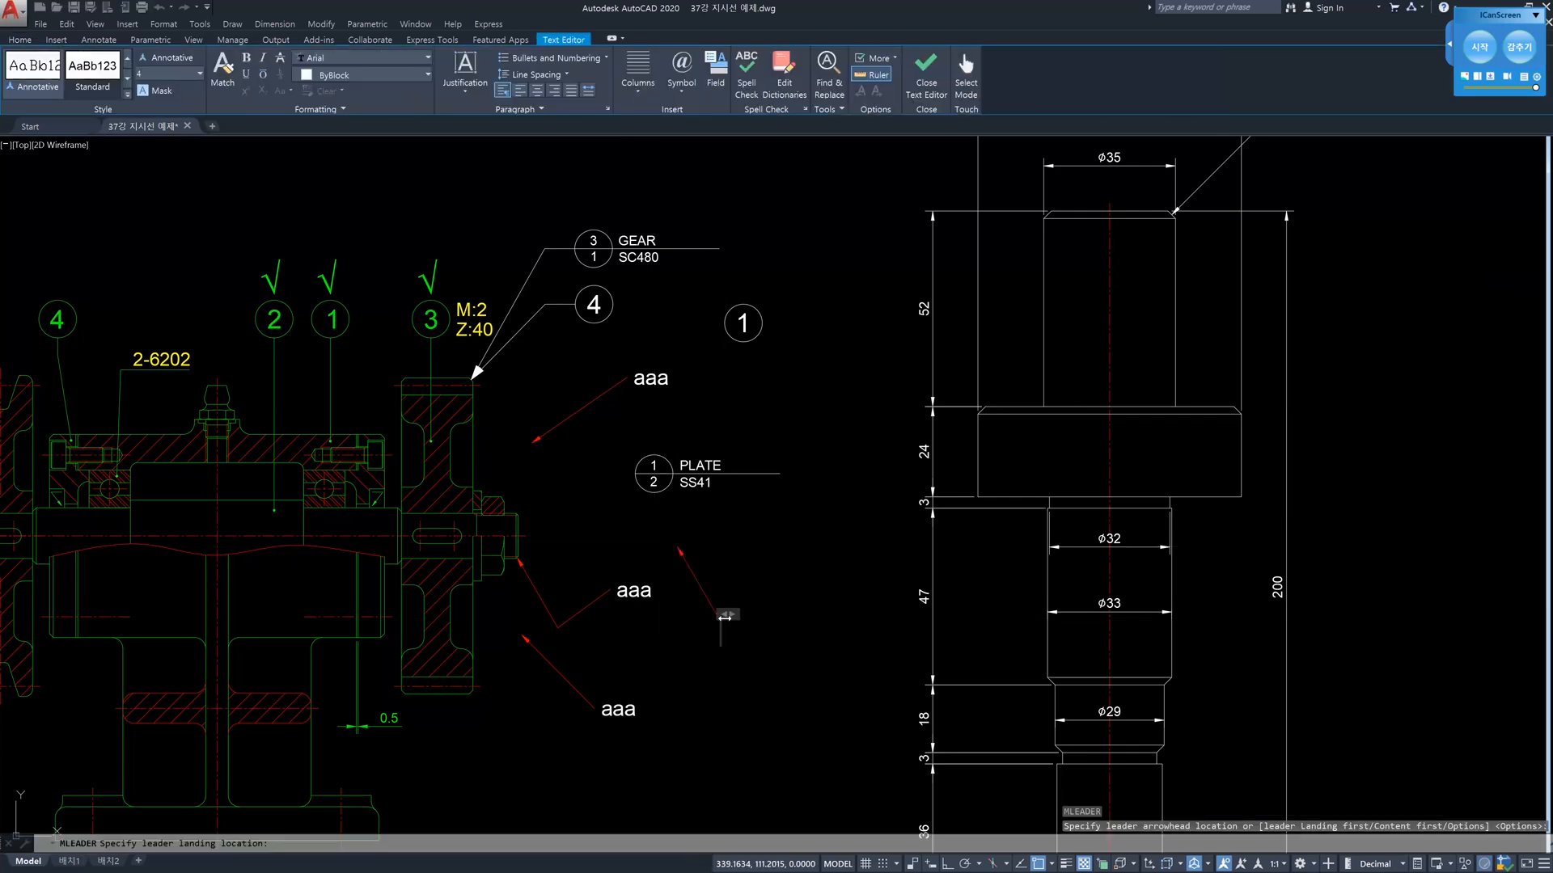
{"action": "type", "text": "aaa"}
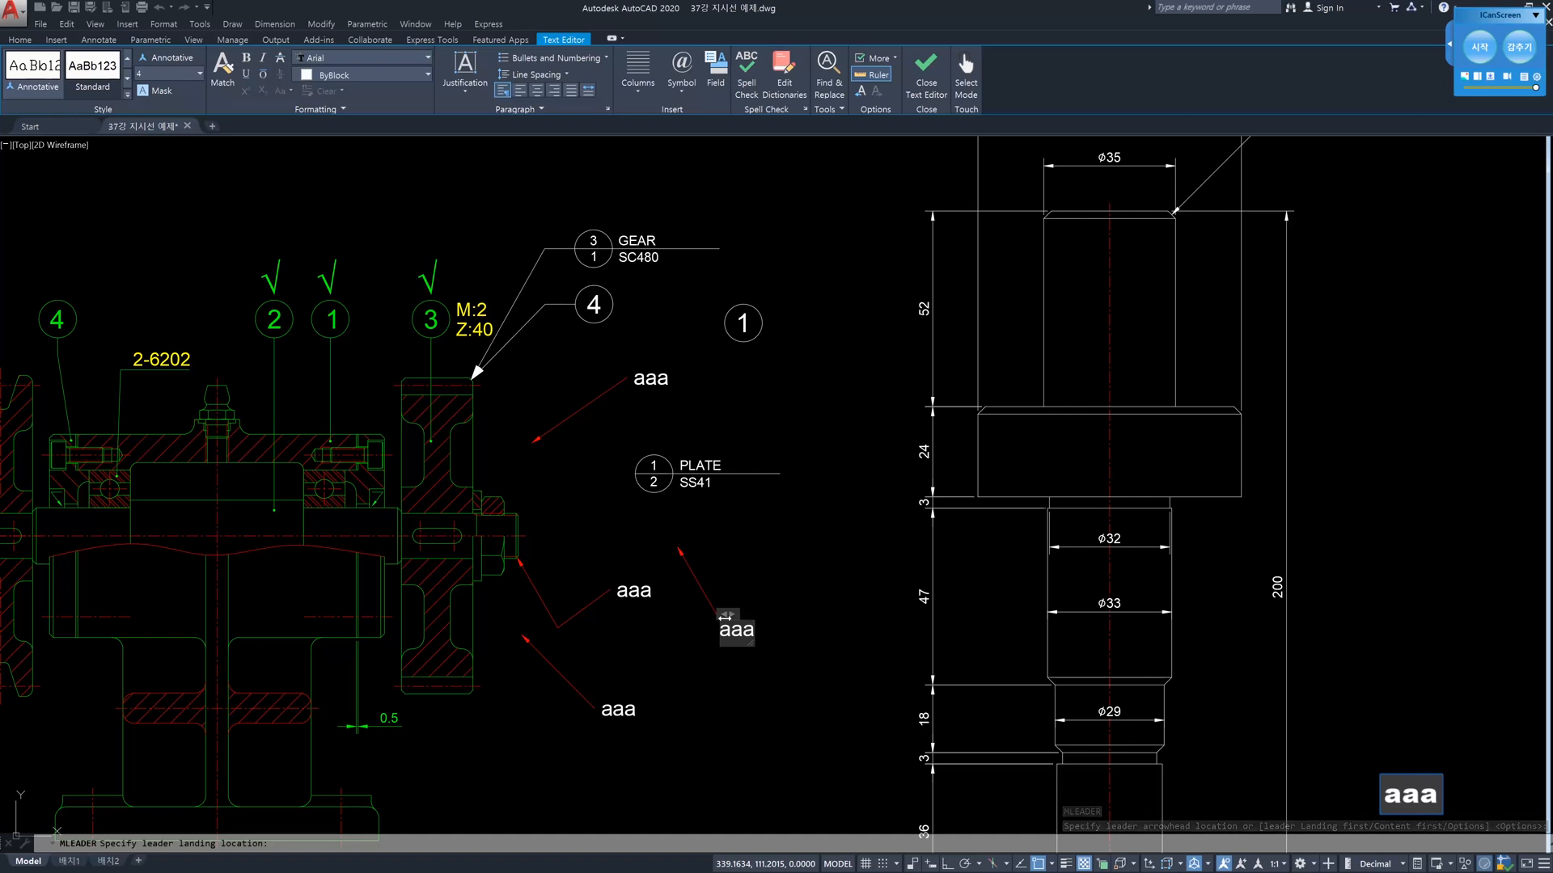
{"action": "key", "text": "ctrl+Return"}
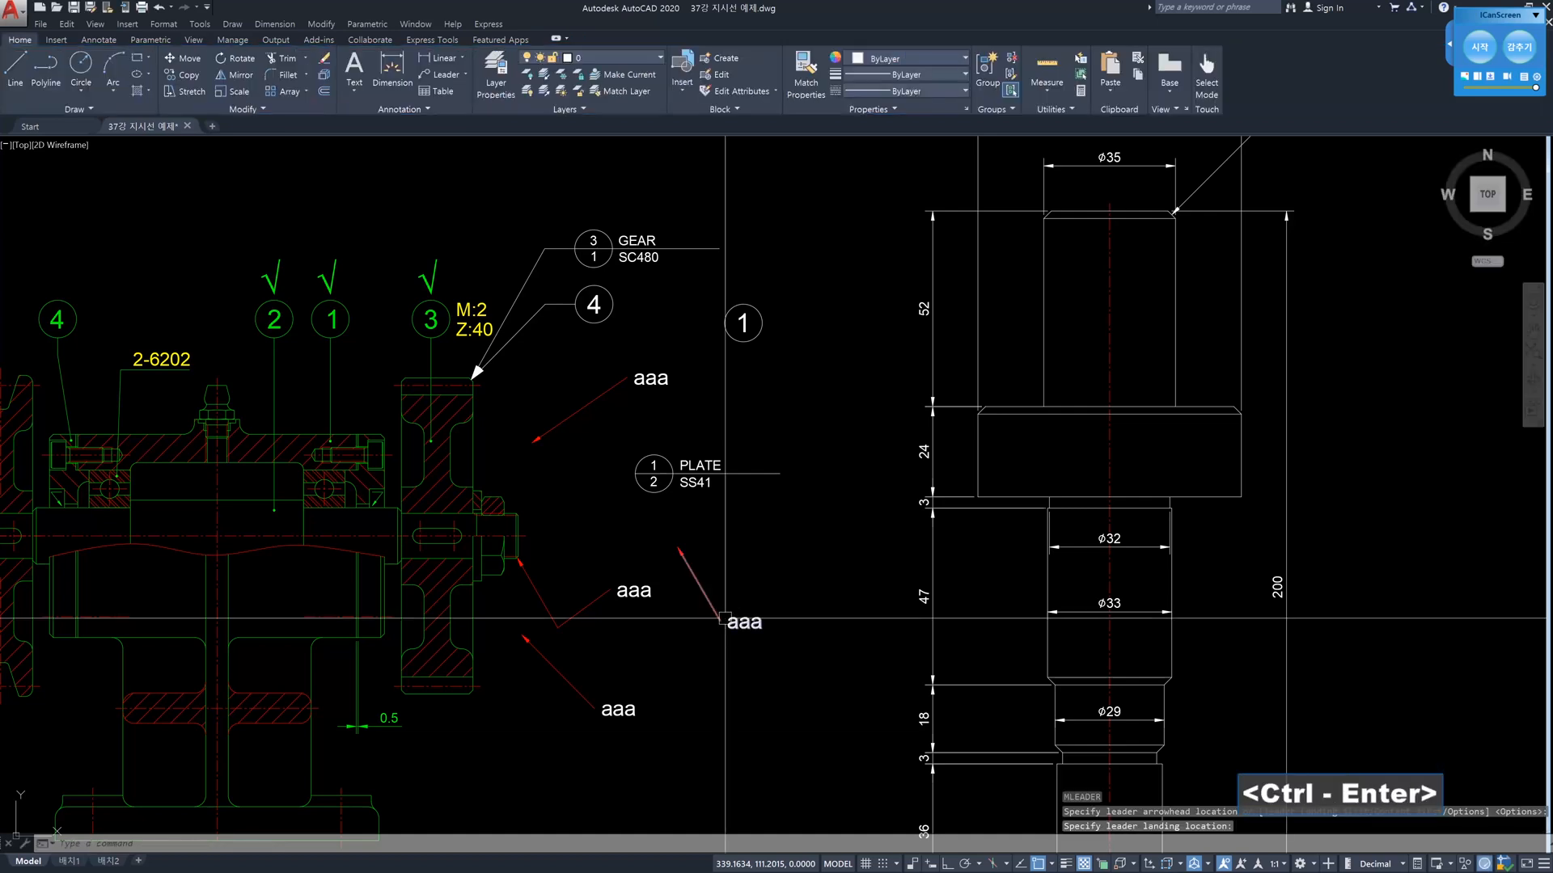
{"action": "key", "text": "Escape"}
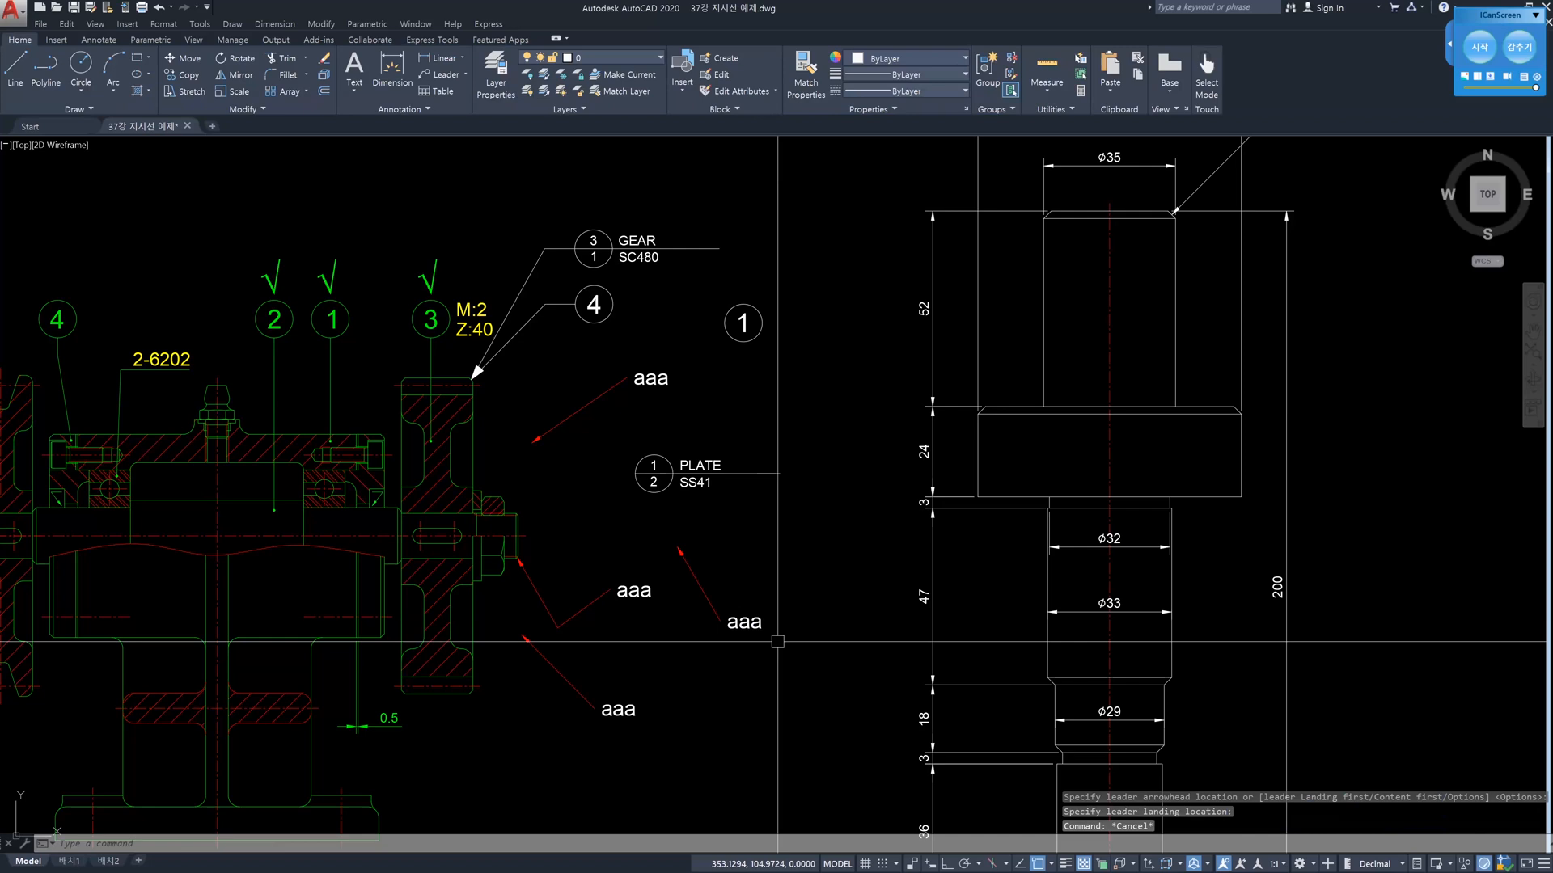
Turn on automatic landing in the 지시선 multileader style's leader structure and apply the modification
{"action": "type", "text": "mls"}
{"action": "key", "text": "Return"}
{"action": "left_click", "coordinate": [603, 470]}
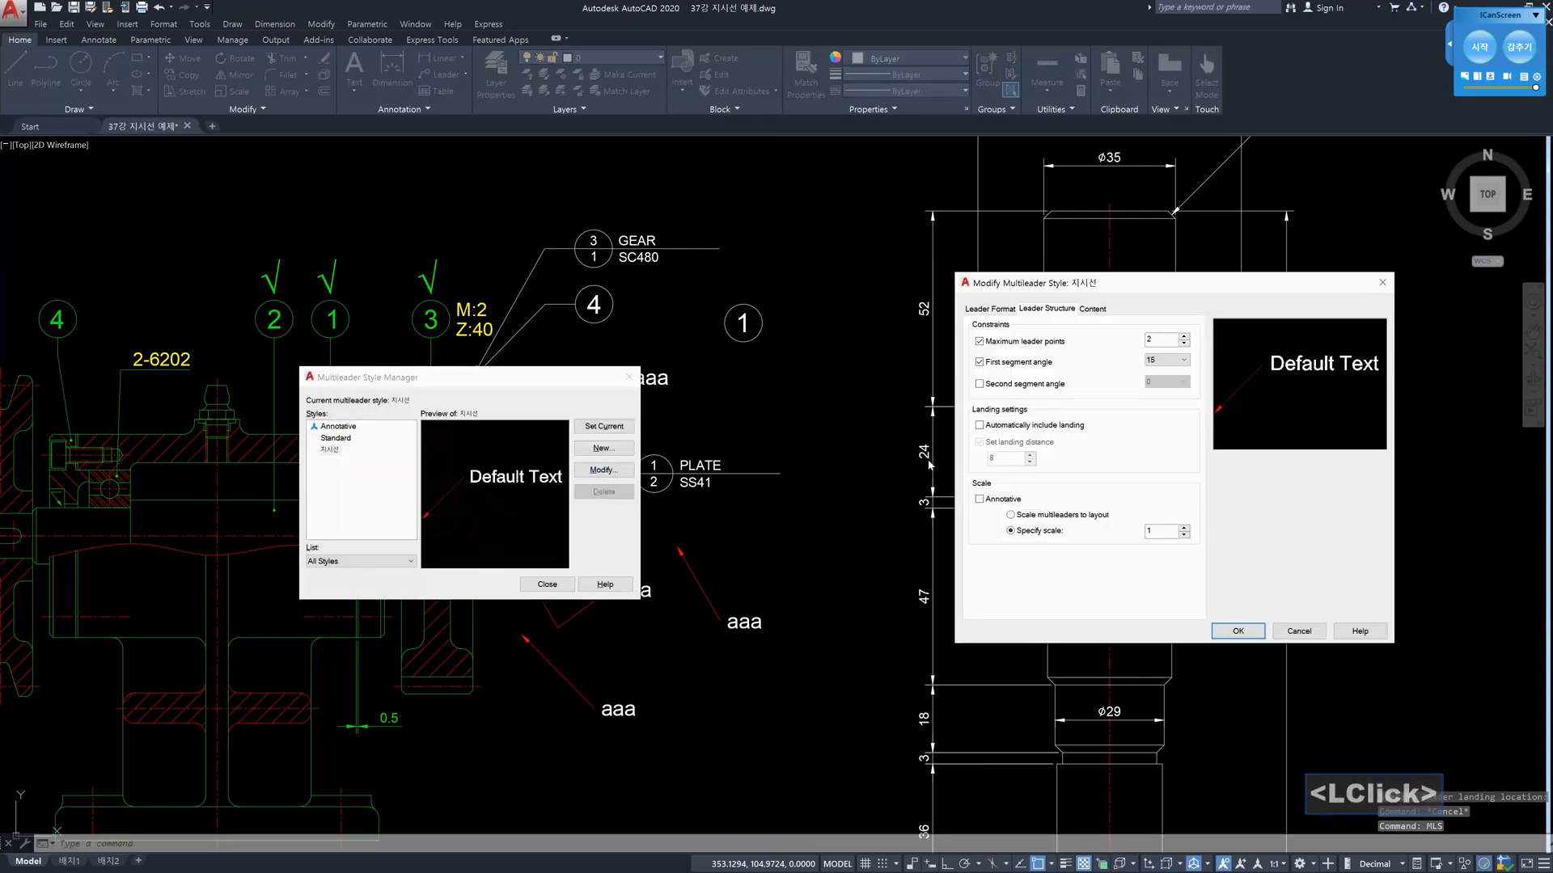
{"action": "left_click", "coordinate": [1032, 426]}
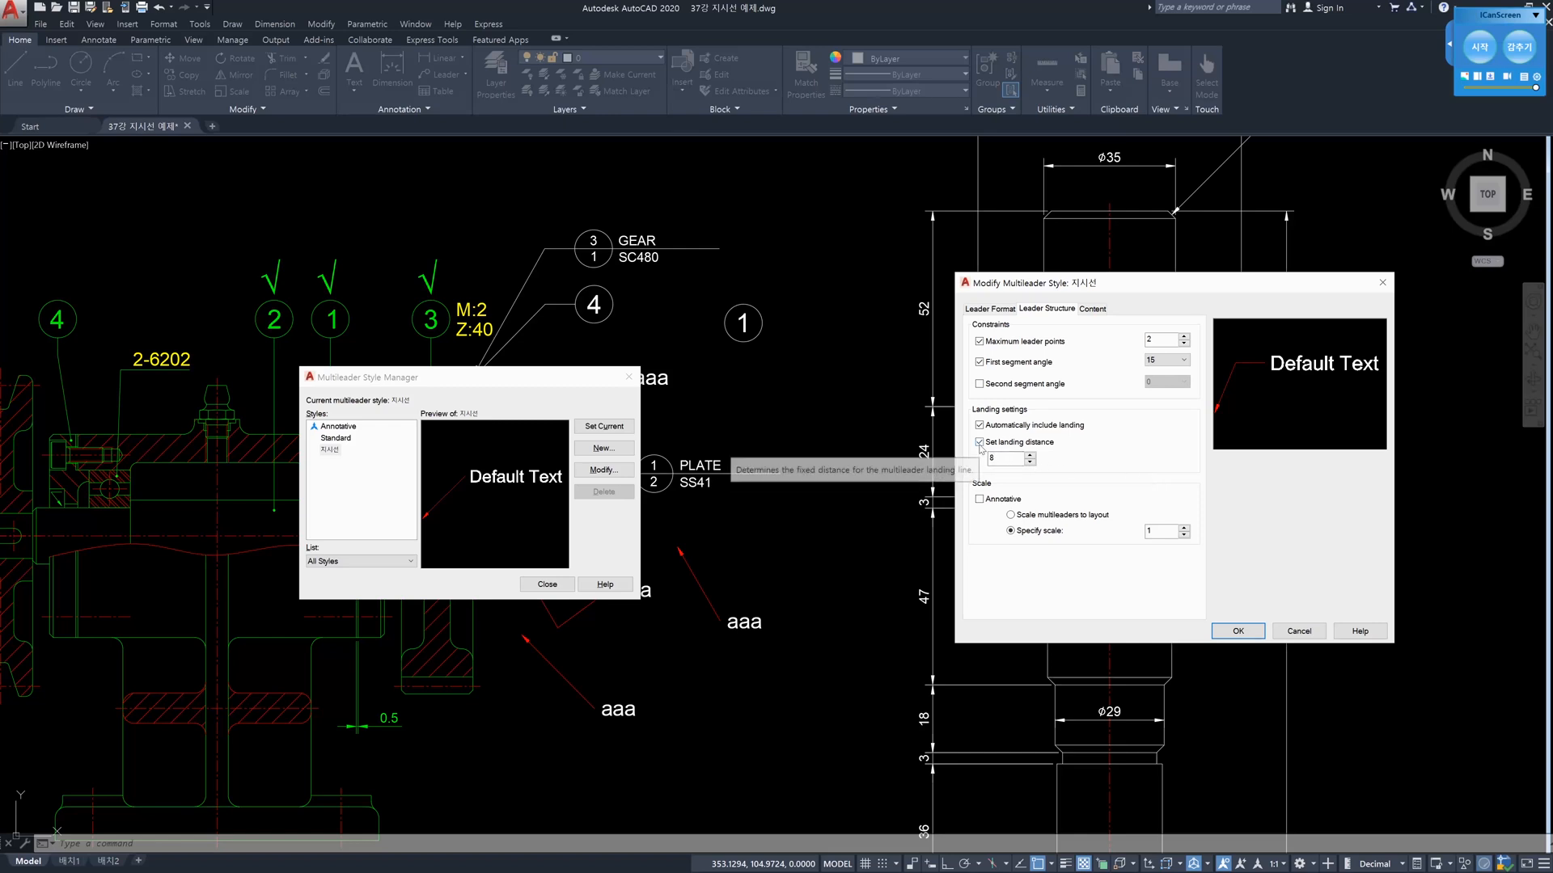
{"action": "left_click", "coordinate": [1234, 629]}
{"action": "left_click", "coordinate": [555, 585]}
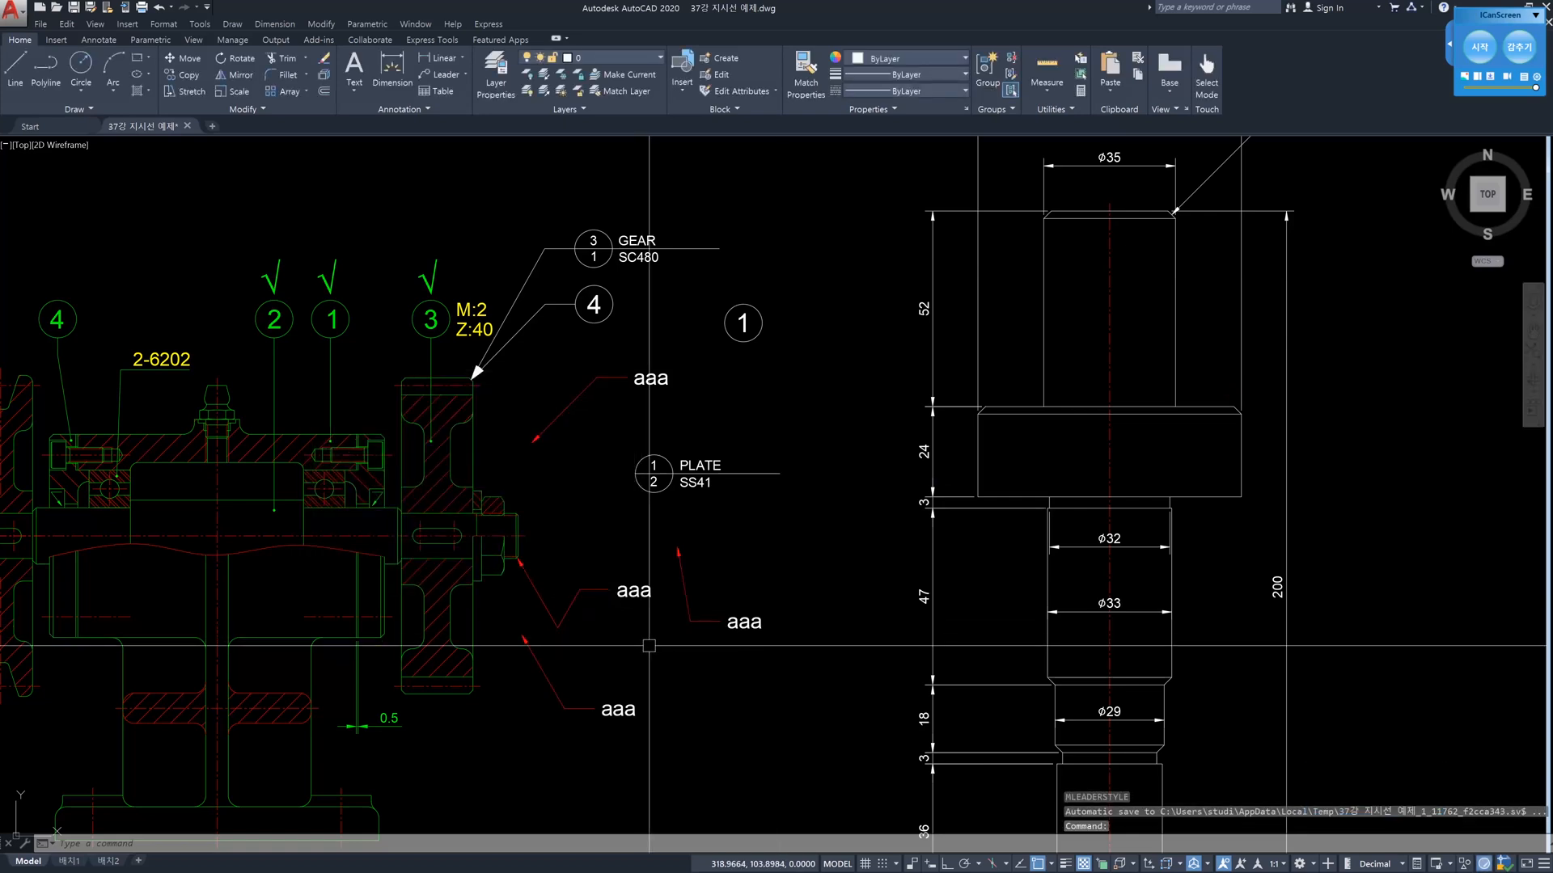
Place a two-point multileader with the text "aaaa" in the empty area below the existing "aaa" leaders
{"action": "type", "text": "led"}
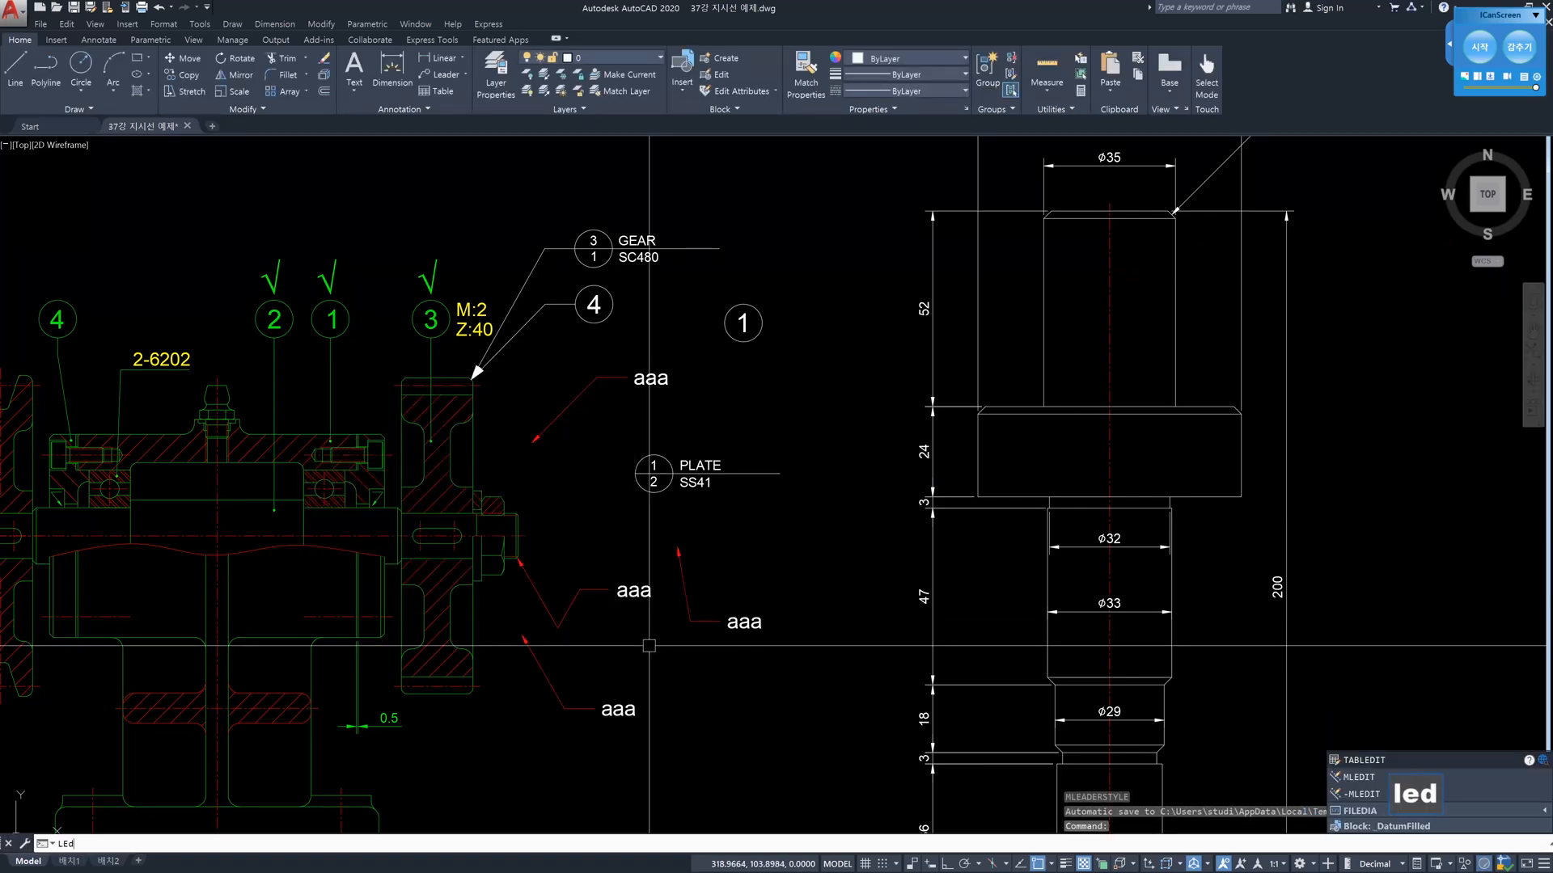
{"action": "key", "text": "BackSpace"}
{"action": "key", "text": "BackSpace"}
{"action": "key", "text": "BackSpace"}
{"action": "type", "text": "mld"}
{"action": "key", "text": "Return"}
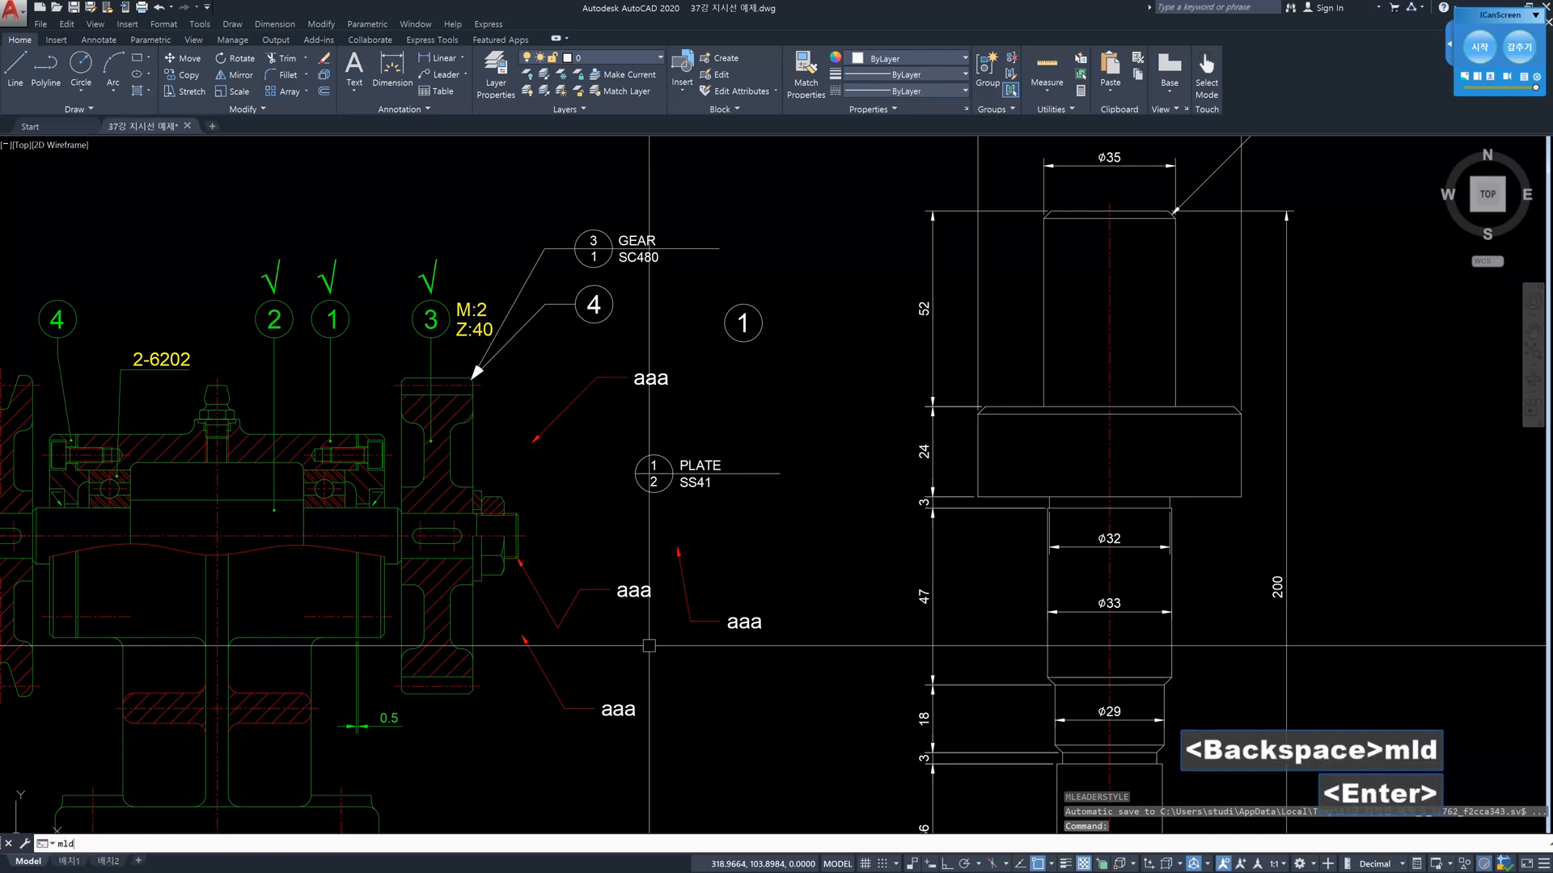
{"action": "left_click", "coordinate": [648, 646]}
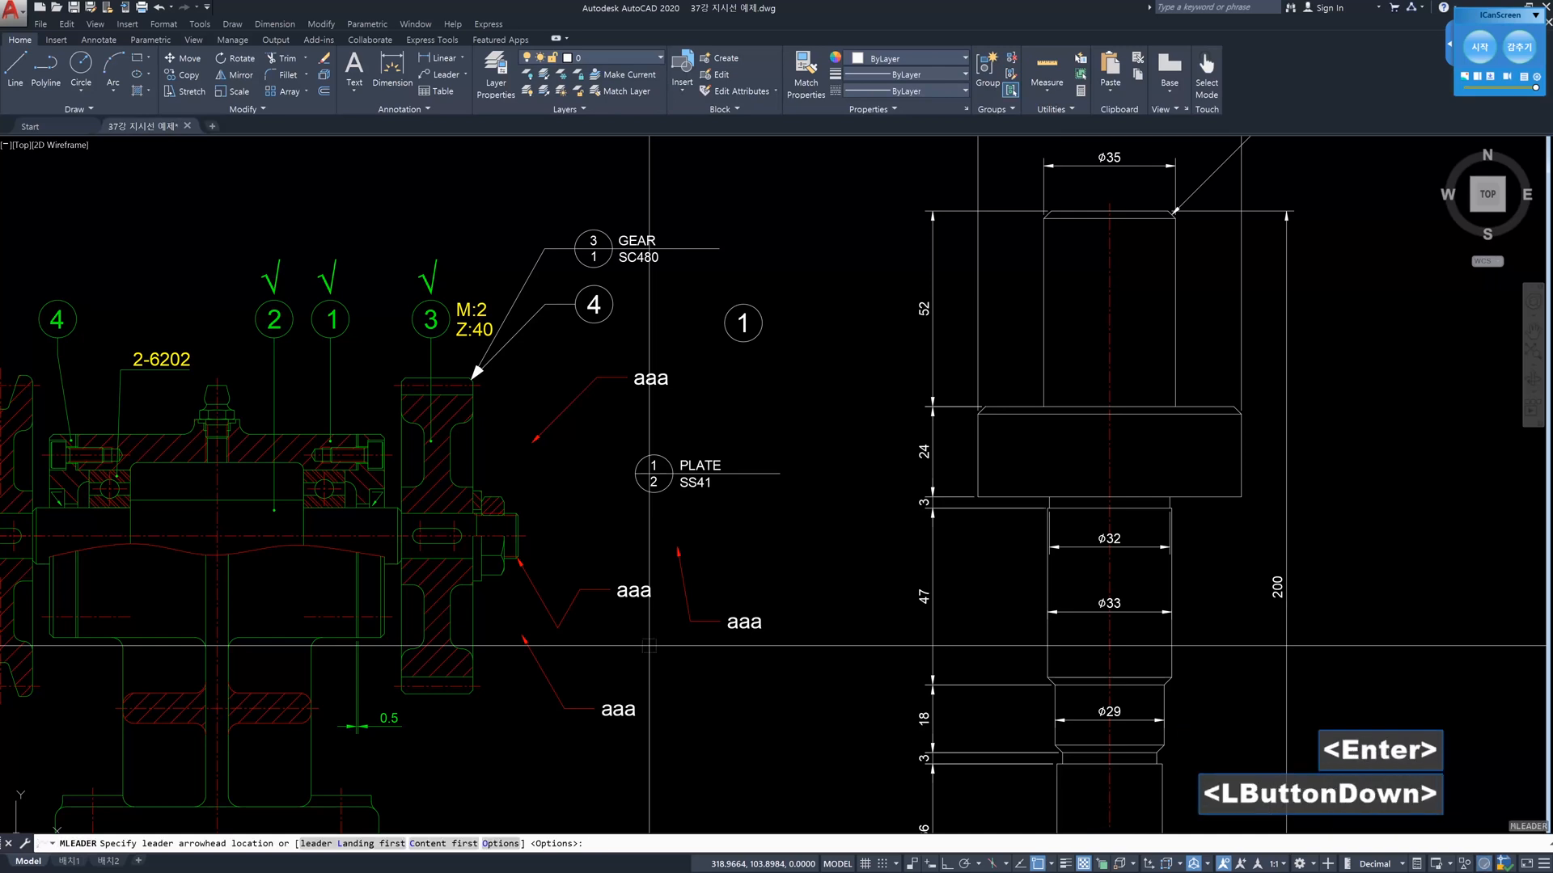
{"action": "left_click", "coordinate": [689, 728]}
{"action": "type", "text": "aaaa"}
{"action": "key", "text": "ctrl+Return"}
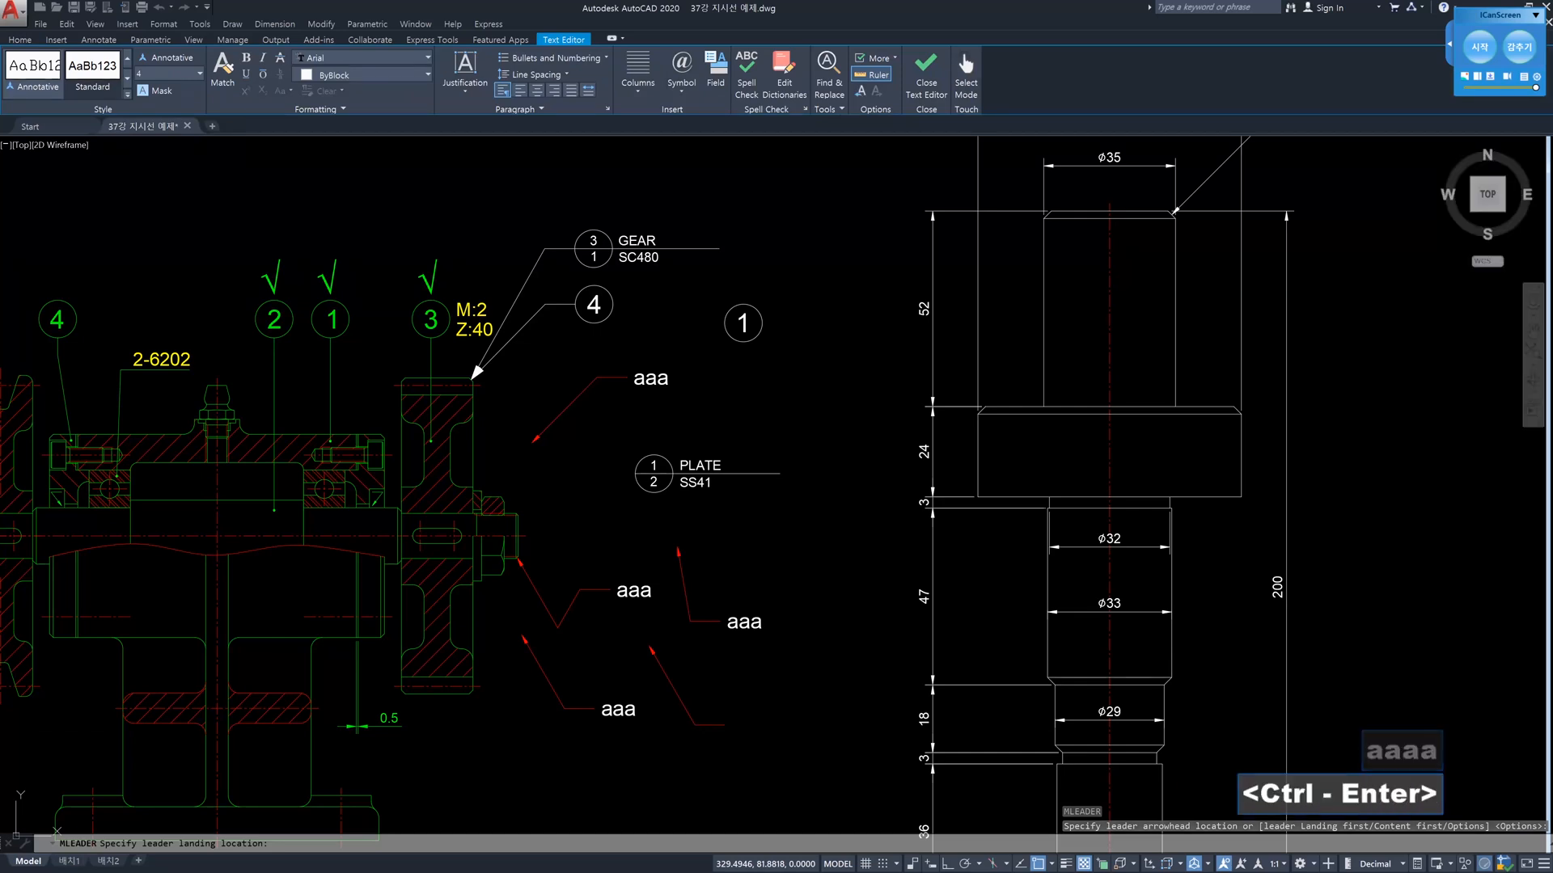
Sketch screen-pen dimension marks labelled 8 under the landing line of the "aaaa" leader, and clear the marks
{"action": "scroll", "coordinate": [688, 728], "scroll_direction": "up", "scroll_amount": 3}
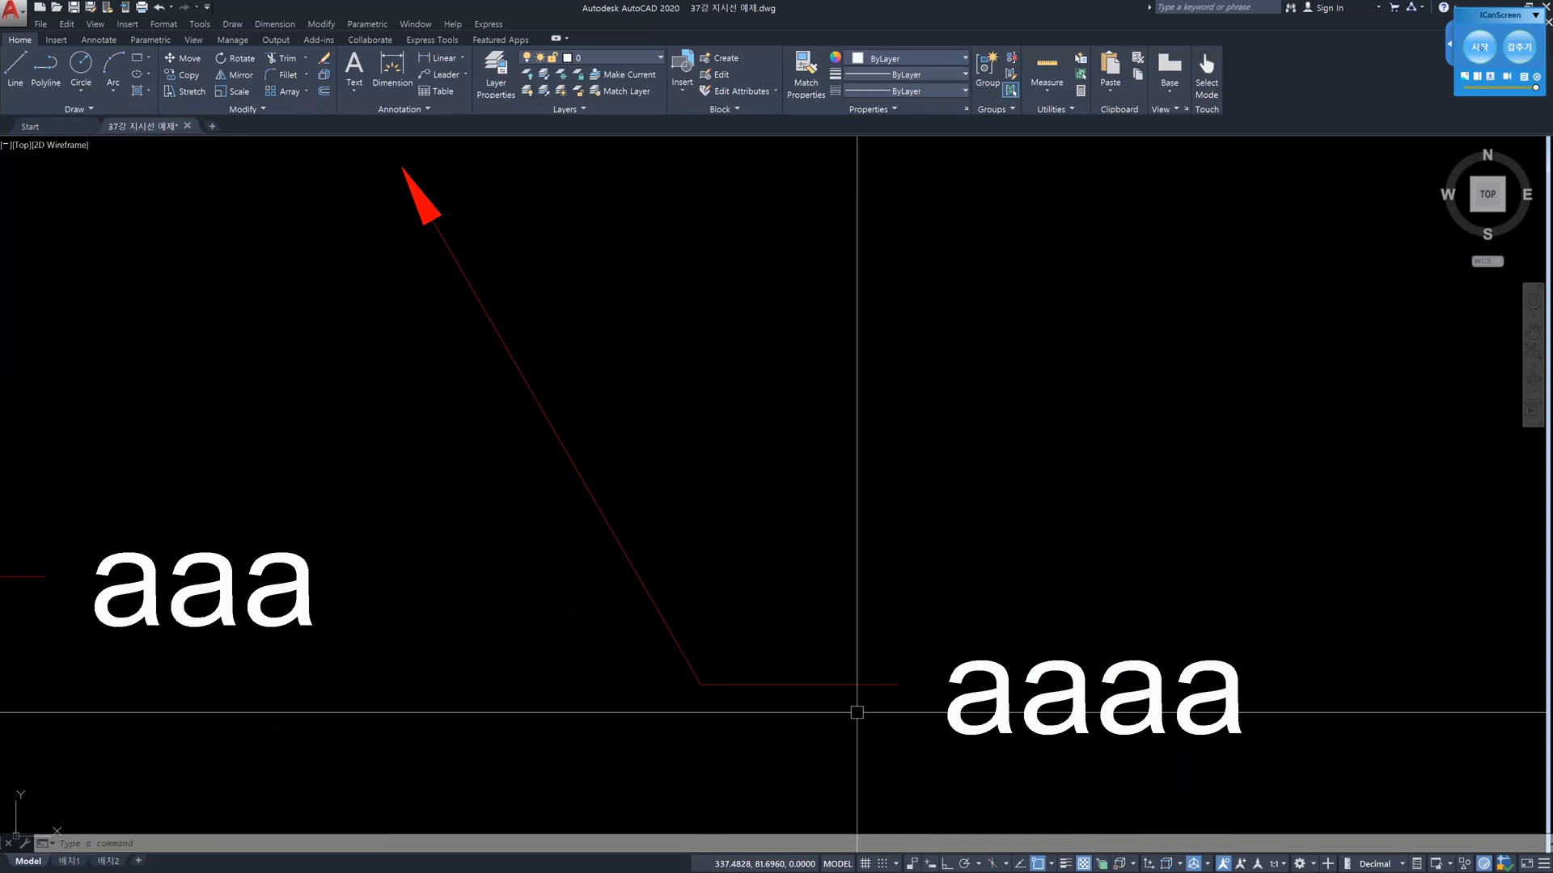
{"action": "left_click", "coordinate": [1481, 48]}
{"action": "left_click_drag", "start_coordinate": [700, 700], "coordinate": [701, 774]}
{"action": "left_click_drag", "start_coordinate": [890, 697], "coordinate": [895, 772]}
{"action": "mouse_move", "coordinate": [736, 755]}
{"action": "left_mouse_down"}
{"action": "mouse_move", "coordinate": [872, 758]}
{"action": "mouse_move", "coordinate": [855, 774]}
{"action": "mouse_move", "coordinate": [728, 762]}
{"action": "left_mouse_up"}
{"action": "left_click_drag", "start_coordinate": [797, 701], "coordinate": [797, 741]}
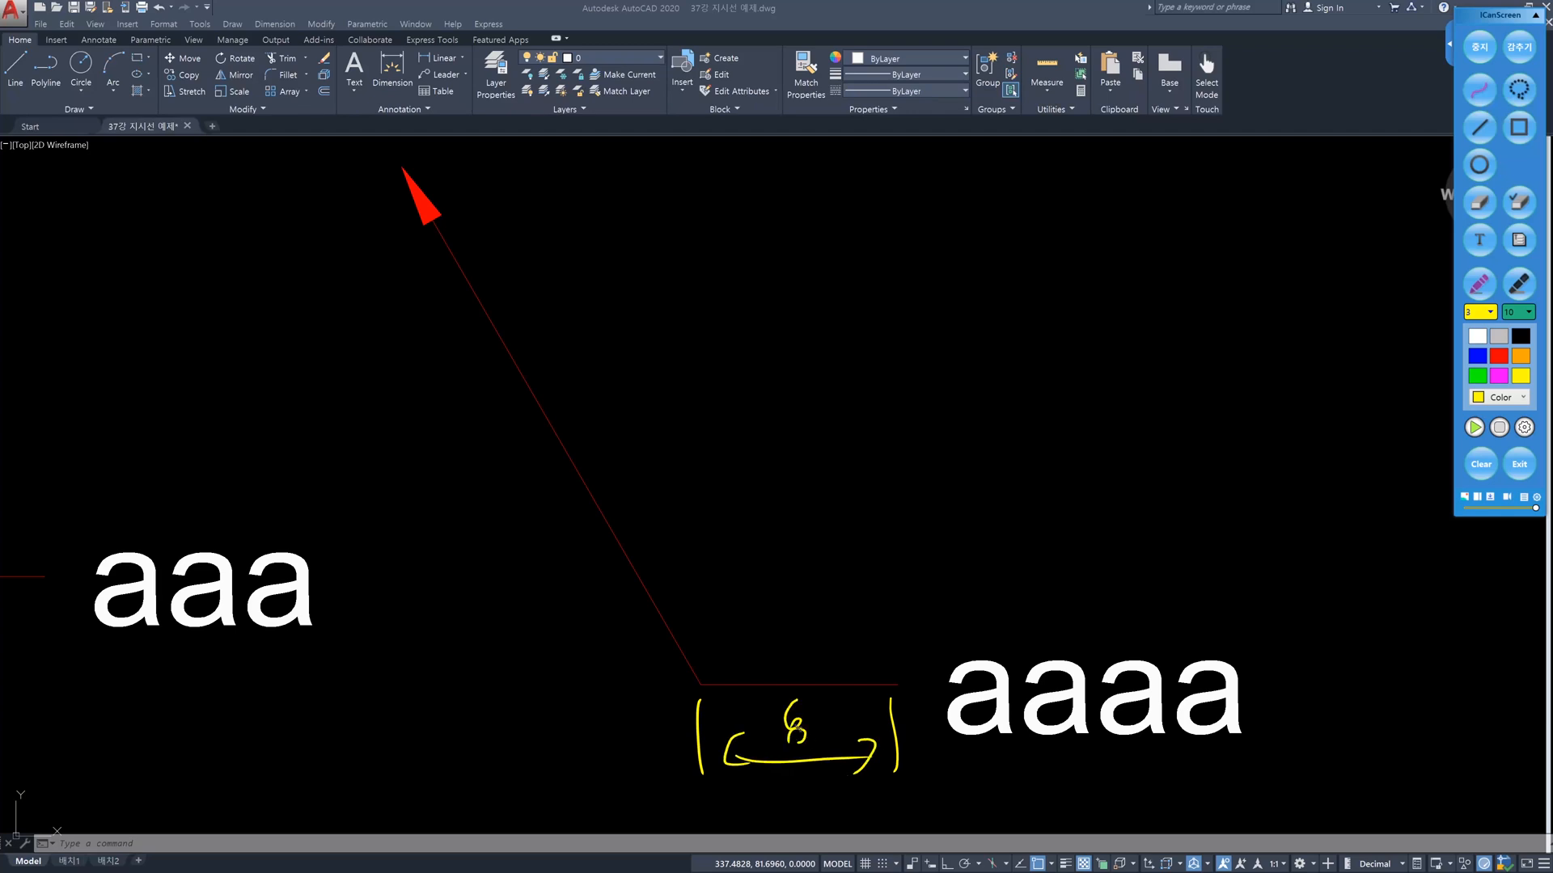
{"action": "left_click", "coordinate": [1487, 462]}
{"action": "left_click", "coordinate": [1482, 45]}
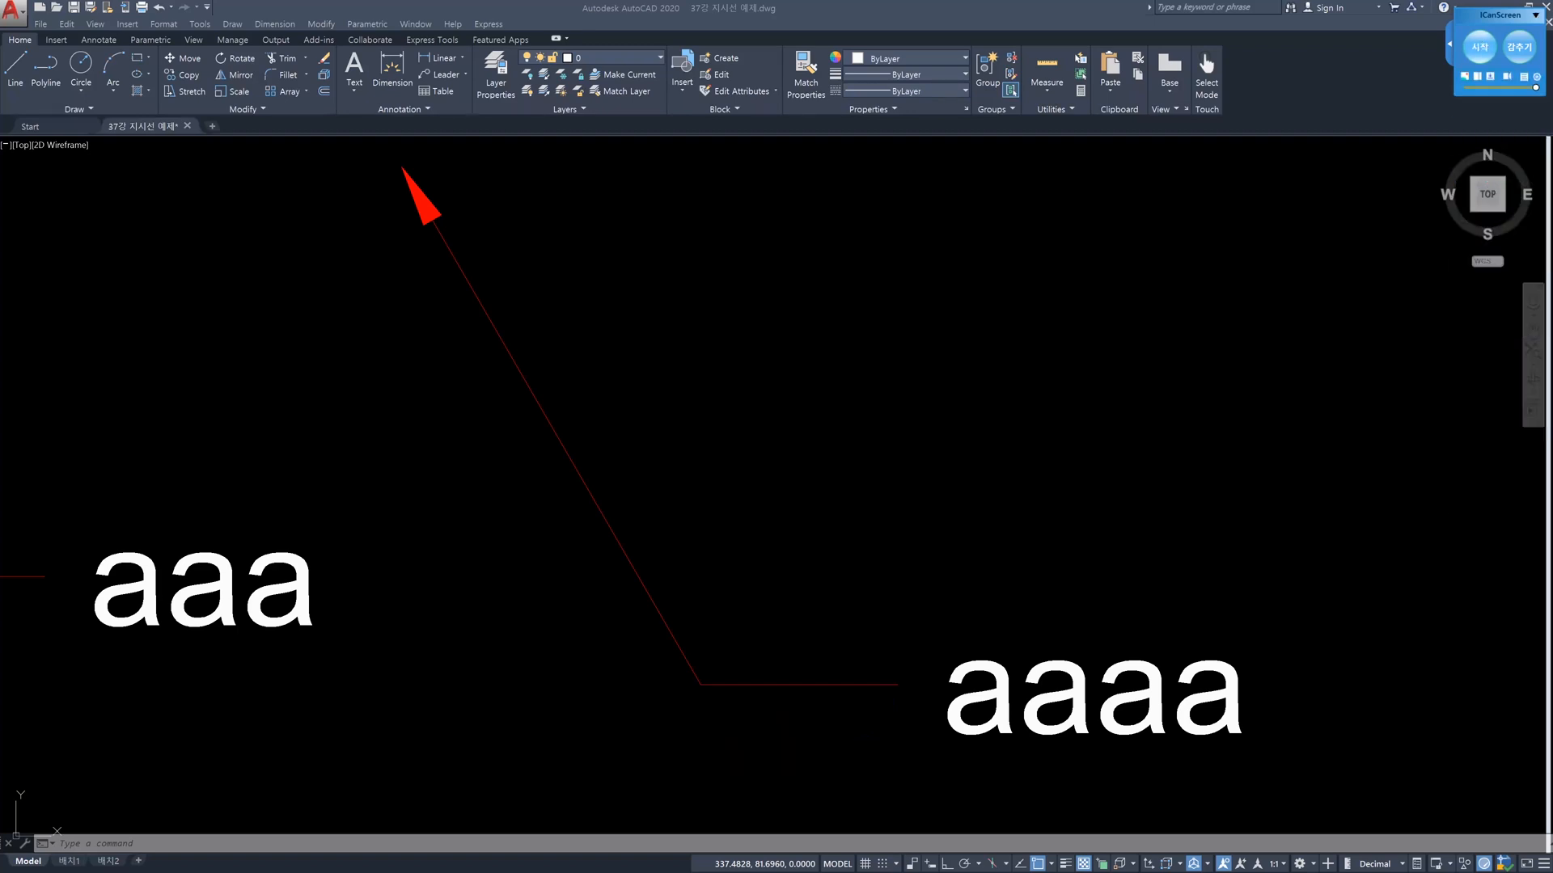
{"action": "left_click", "coordinate": [857, 434]}
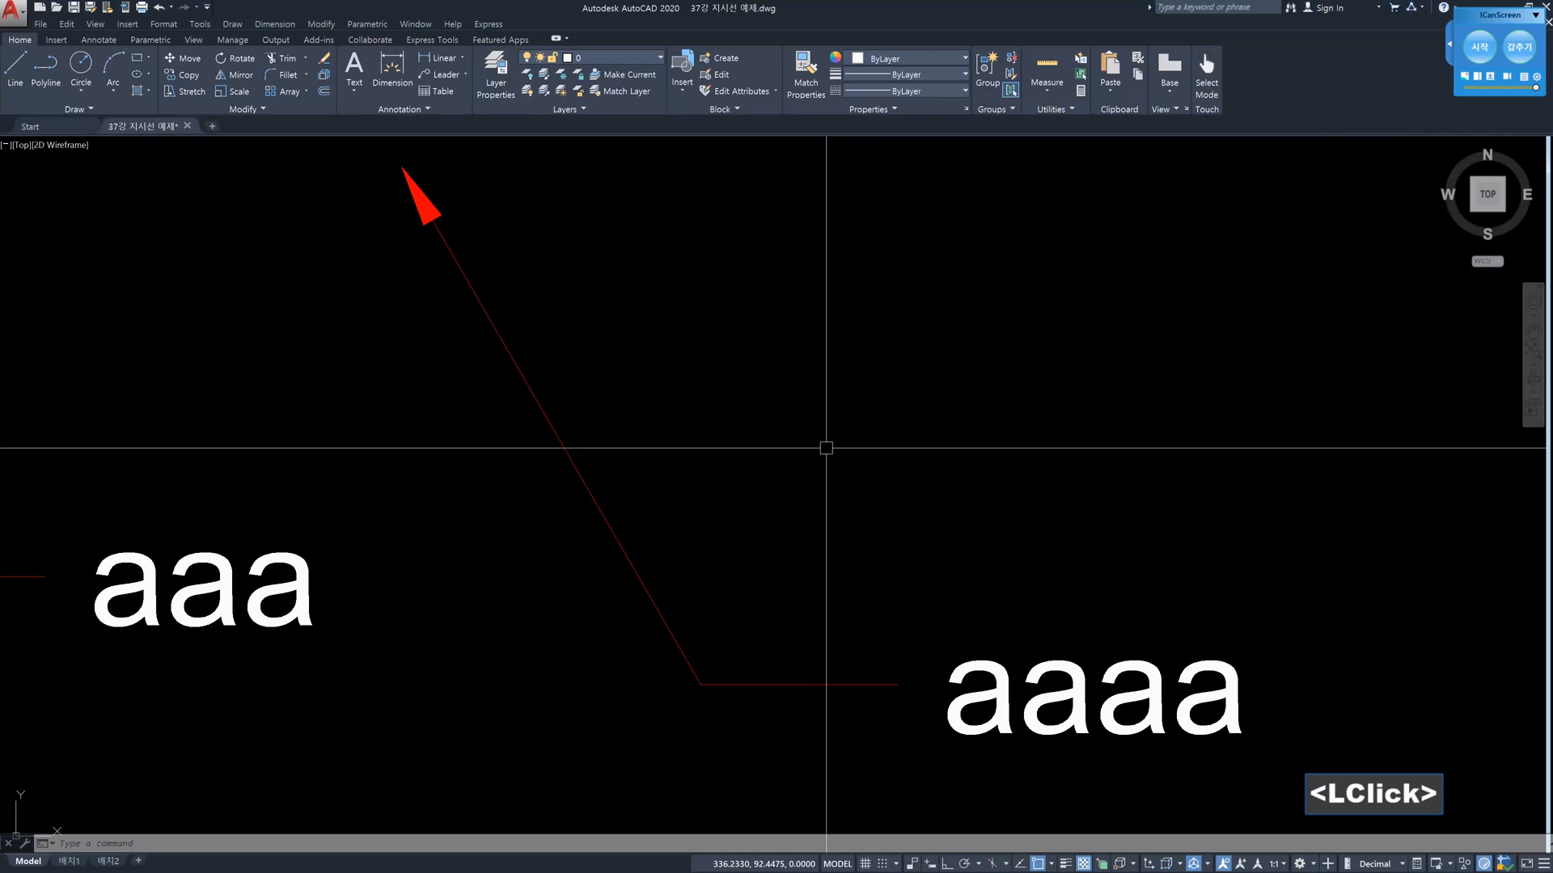
{"action": "key", "text": "Escape"}
{"action": "key", "text": "Escape"}
Keep automatic landing but turn off the set landing distance in the 지시선 multileader style, and apply the change
{"action": "type", "text": "mls"}
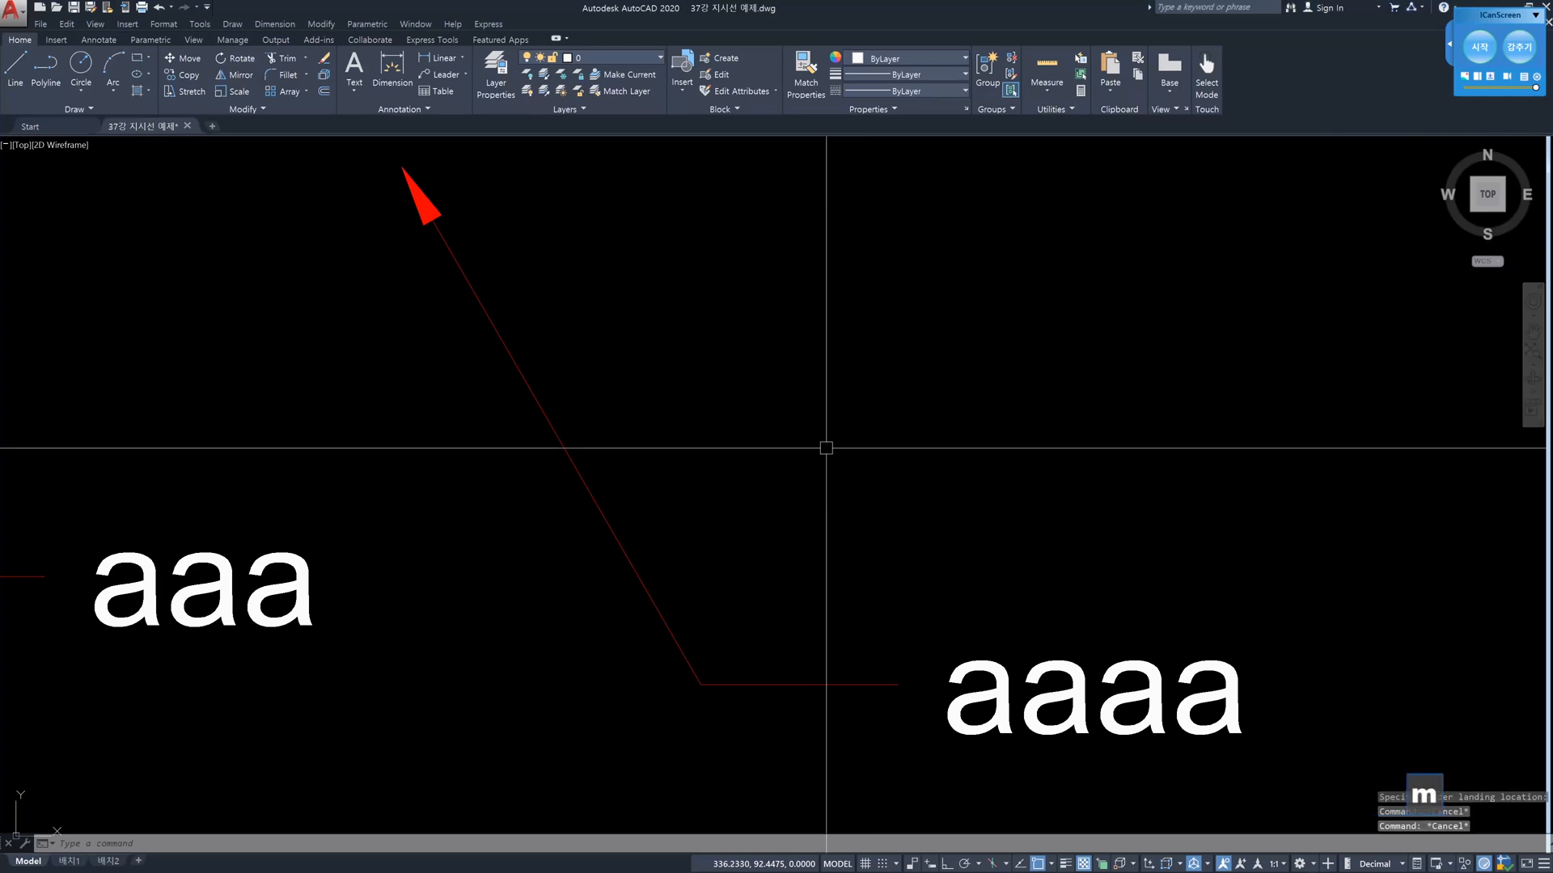
{"action": "key", "text": "Return"}
{"action": "left_click", "coordinate": [630, 469]}
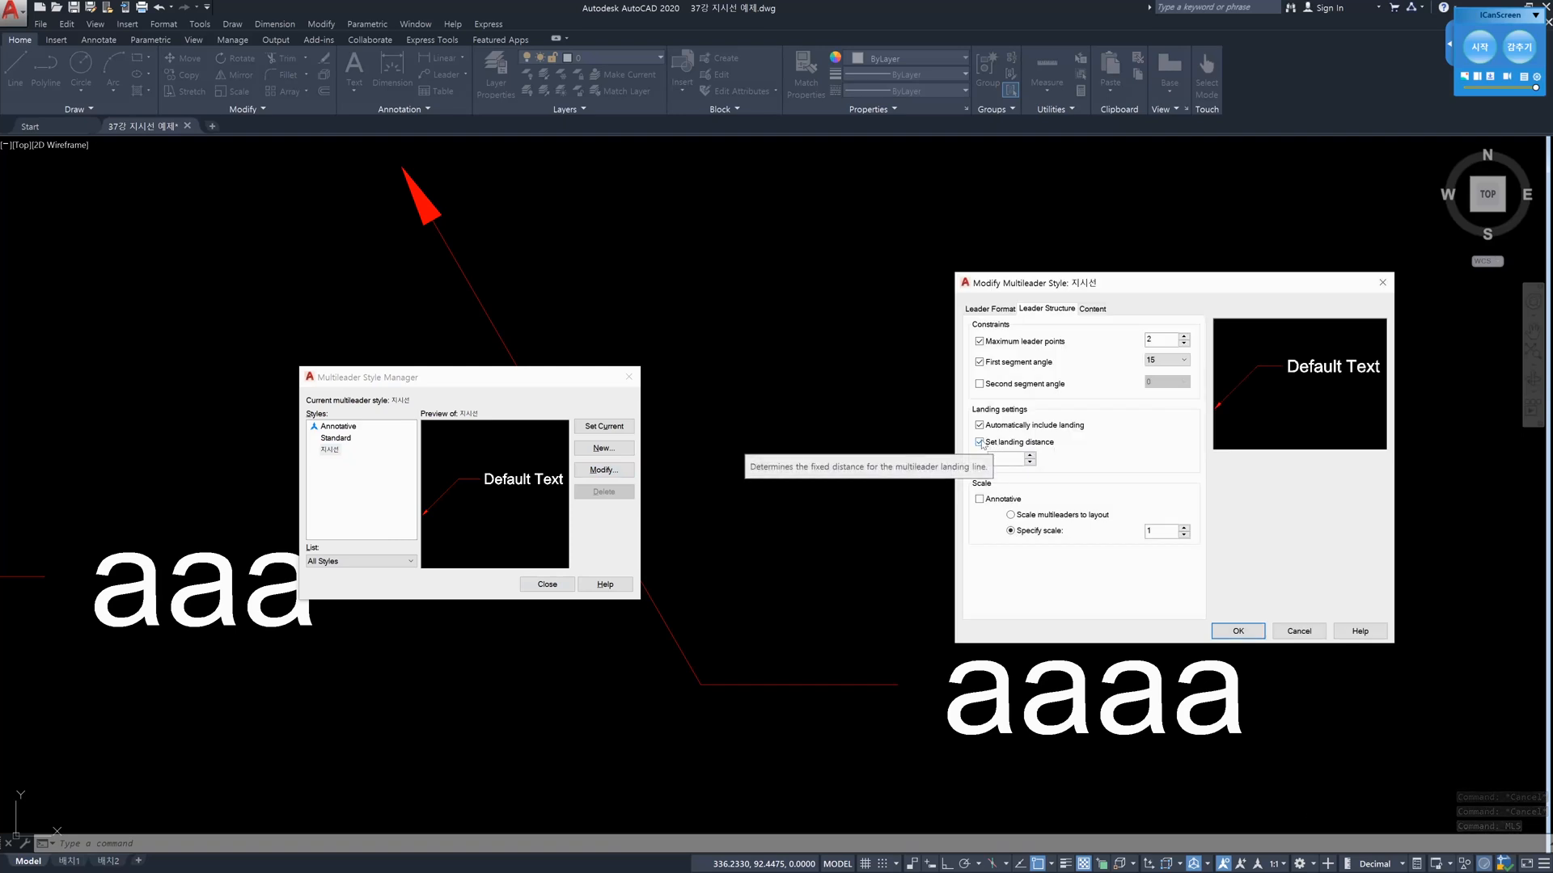
{"action": "left_click", "coordinate": [1009, 445]}
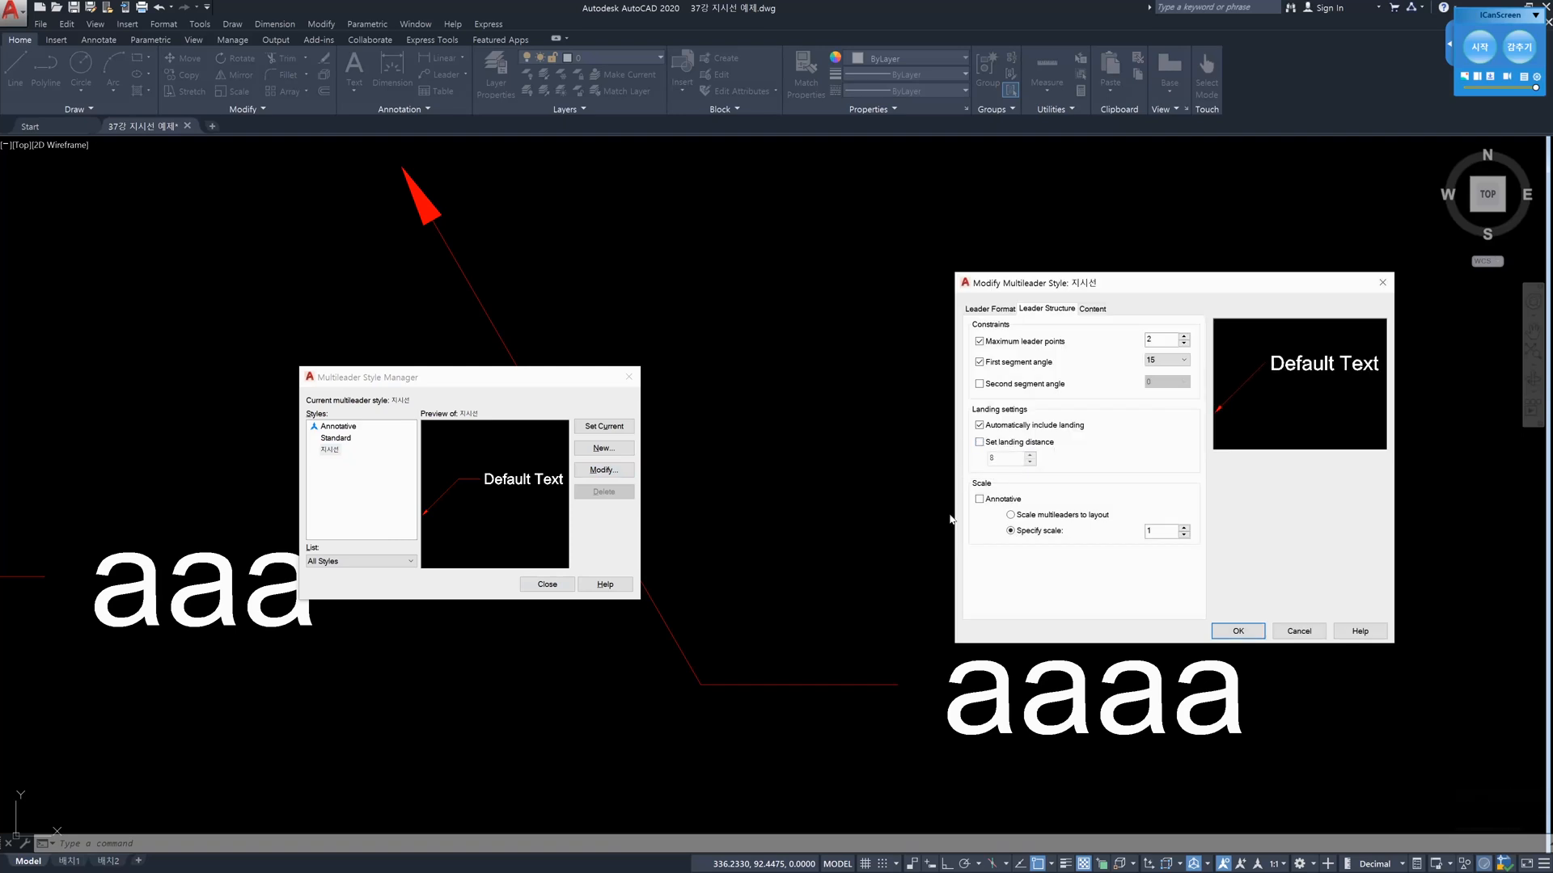
{"action": "left_click", "coordinate": [1258, 629]}
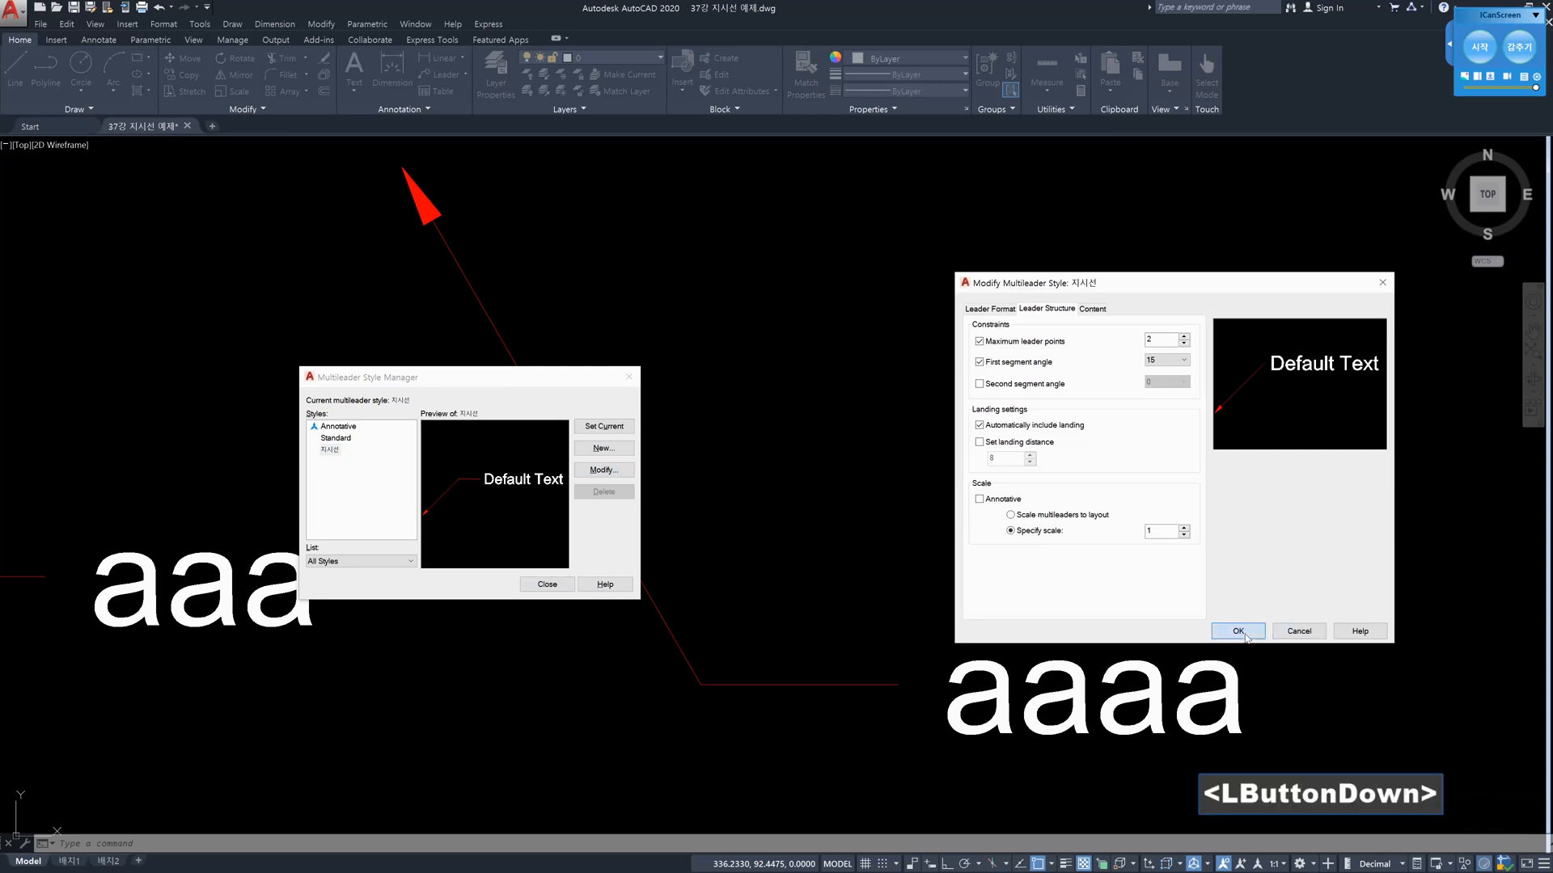
{"action": "left_click", "coordinate": [570, 587]}
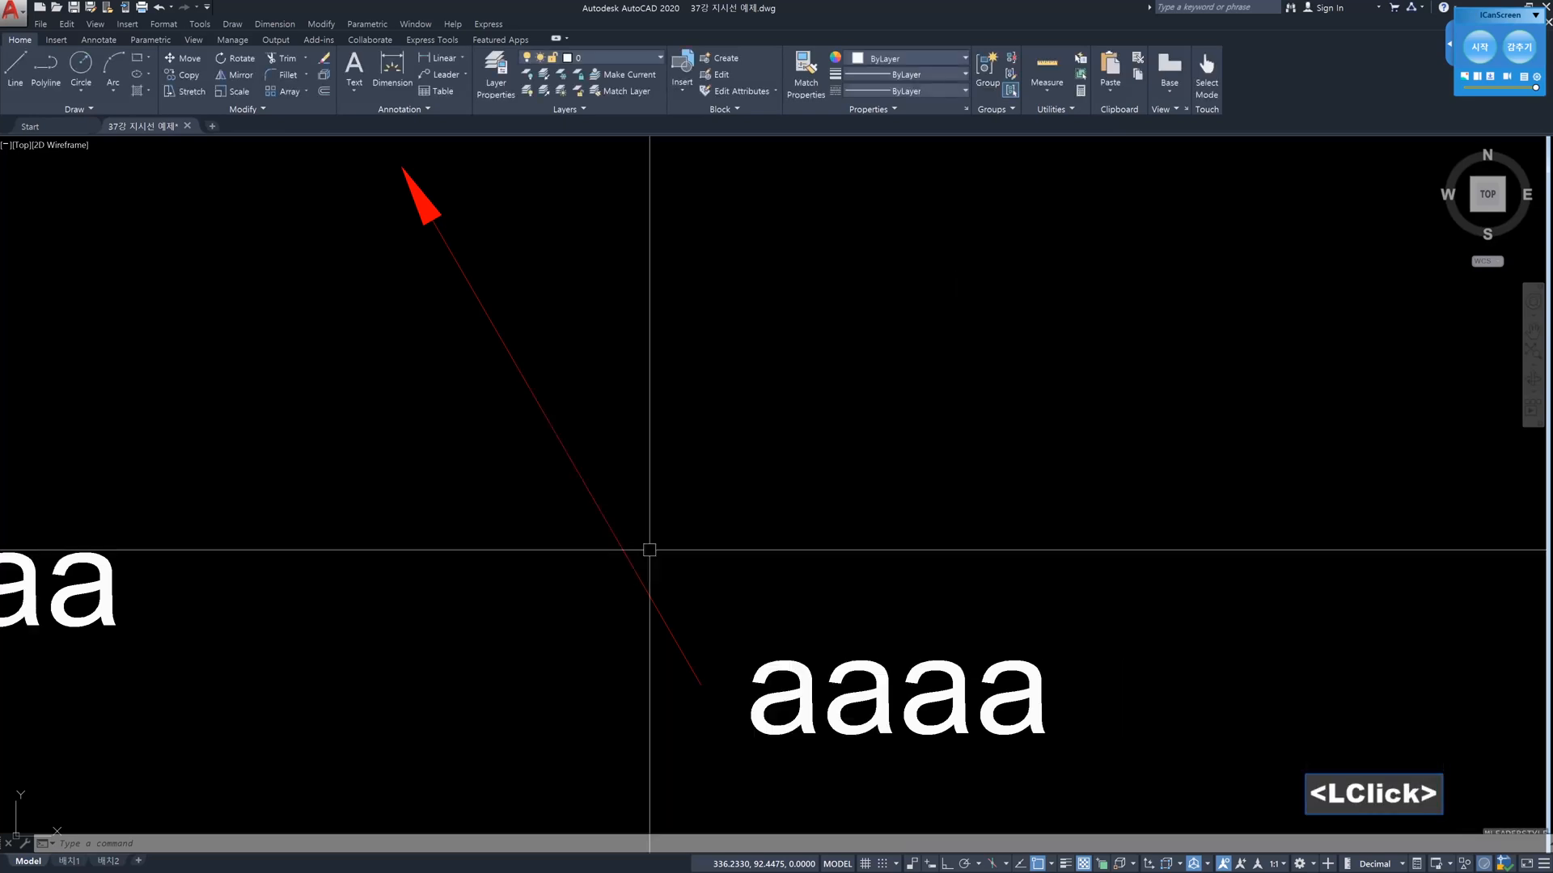
Place a multileader with a landing distance of 15 and the text "aaaa" below the previous "aaaa" leader
{"action": "scroll", "coordinate": [719, 506], "scroll_direction": "down", "scroll_amount": 3}
{"action": "scroll", "coordinate": [724, 506], "scroll_direction": "down", "scroll_amount": 3}
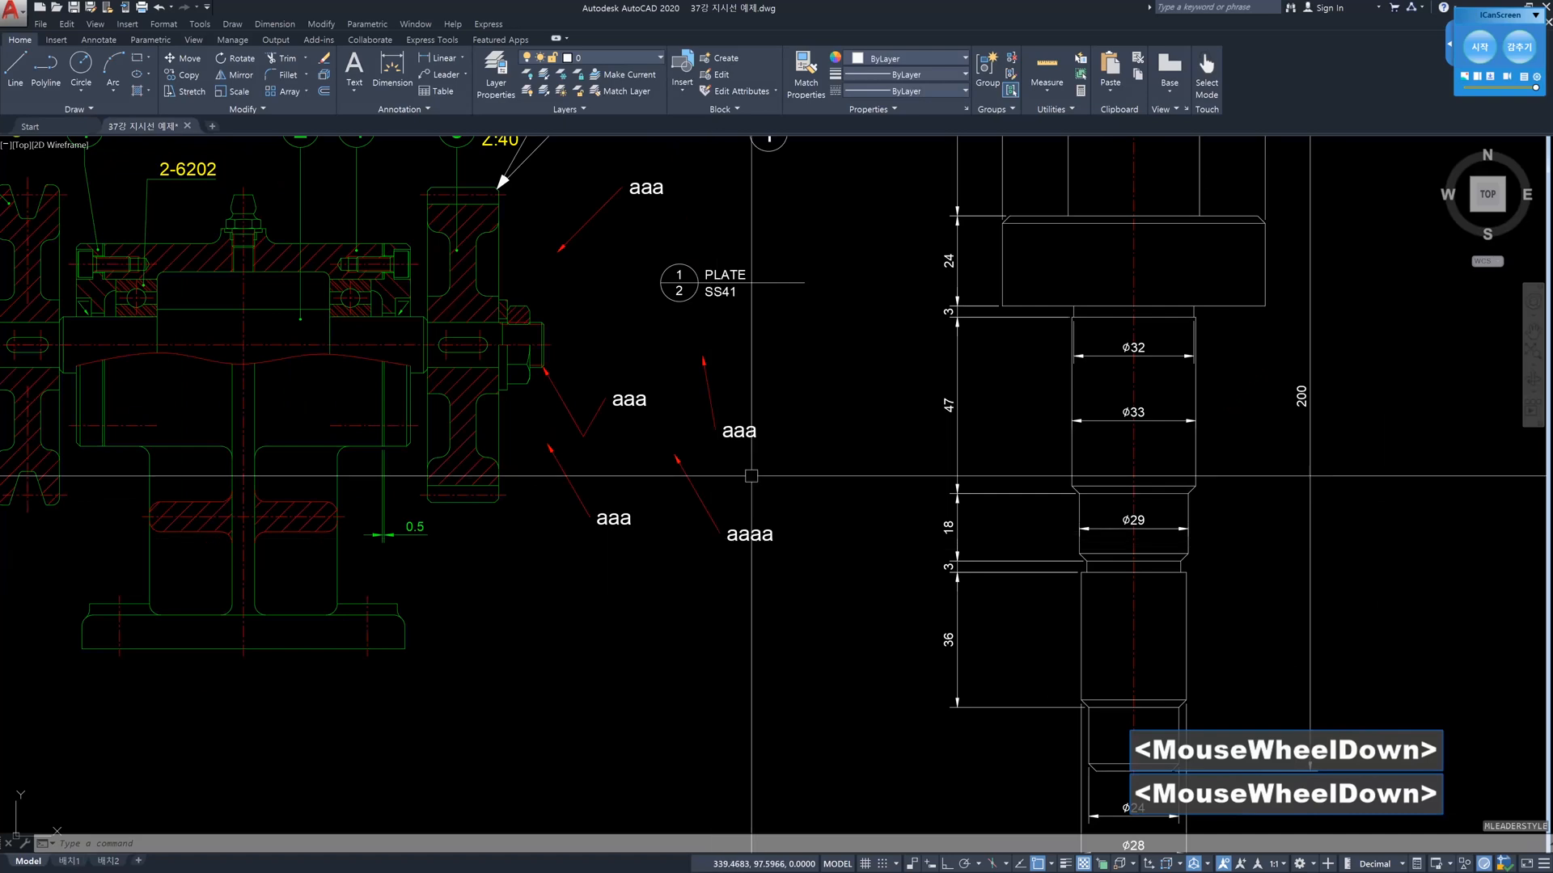
{"action": "type", "text": "mld"}
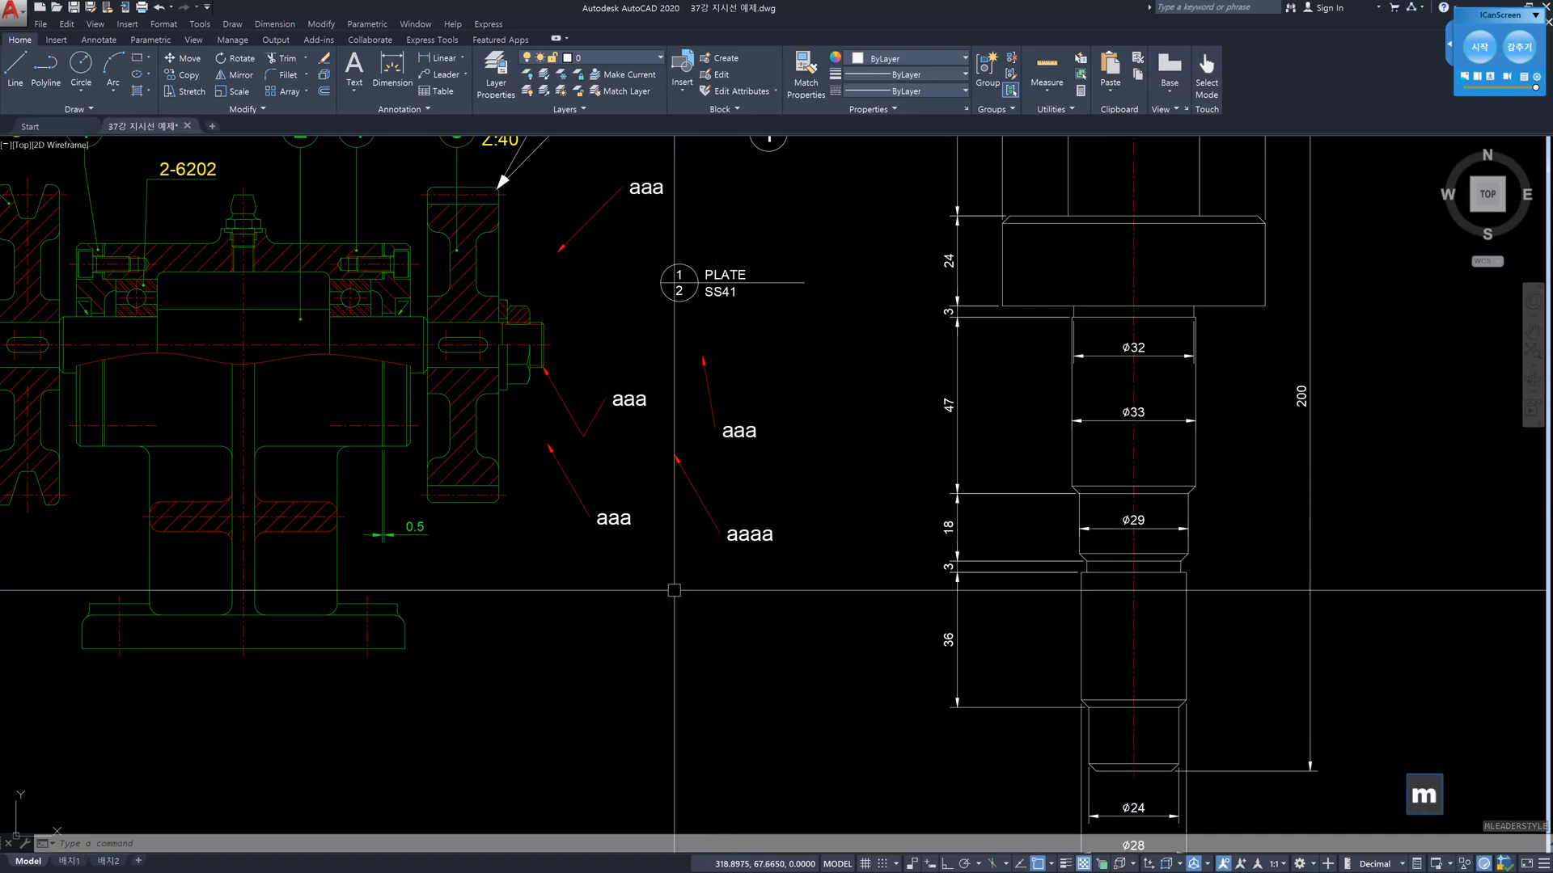
{"action": "key", "text": "Return"}
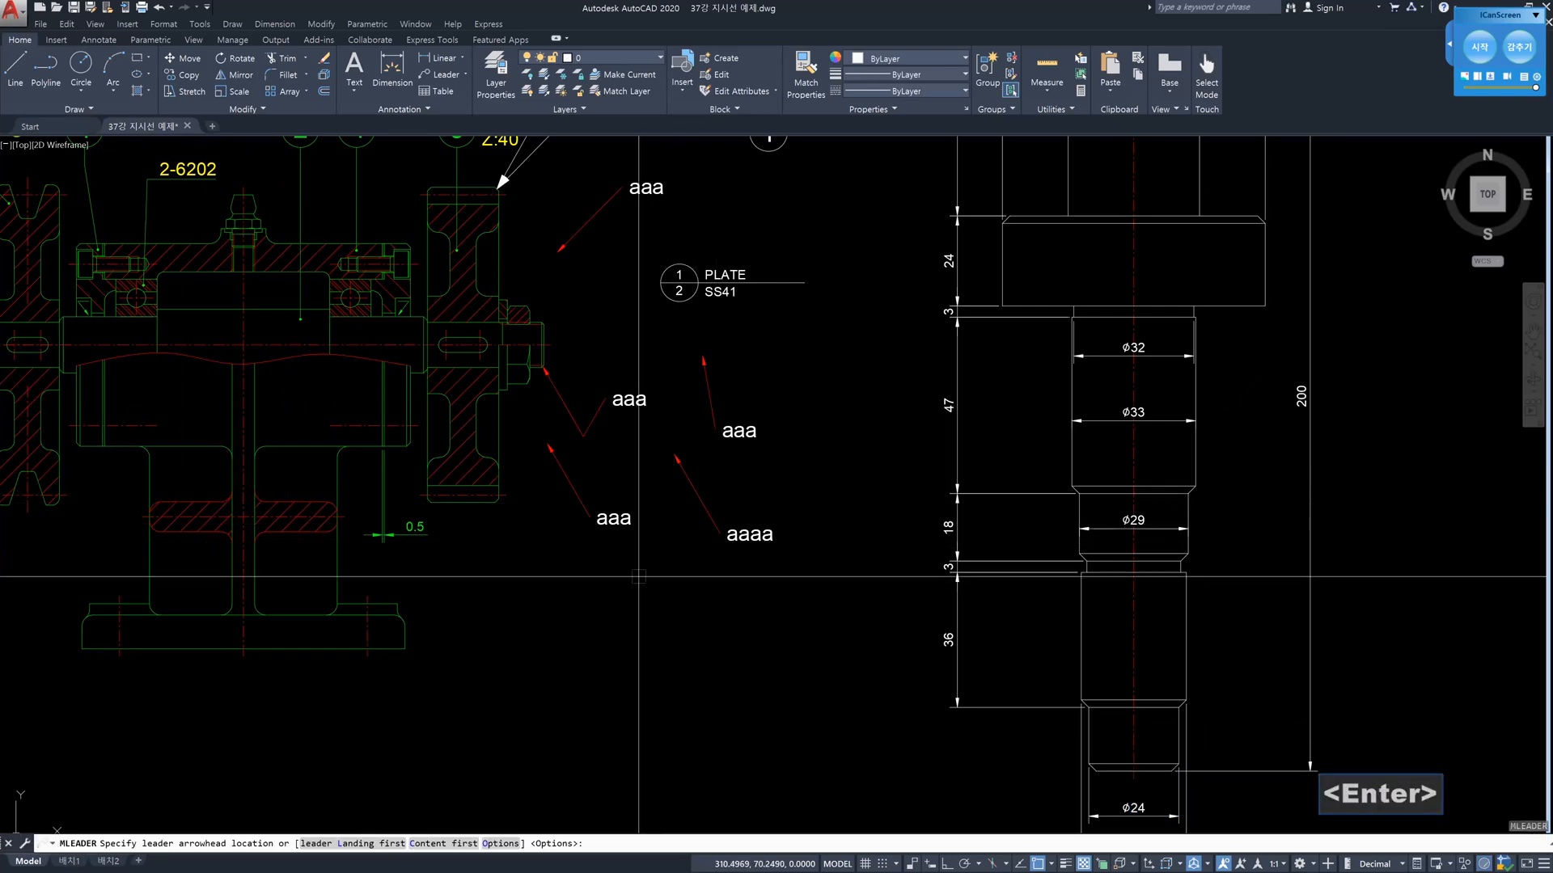
{"action": "left_click", "coordinate": [640, 577]}
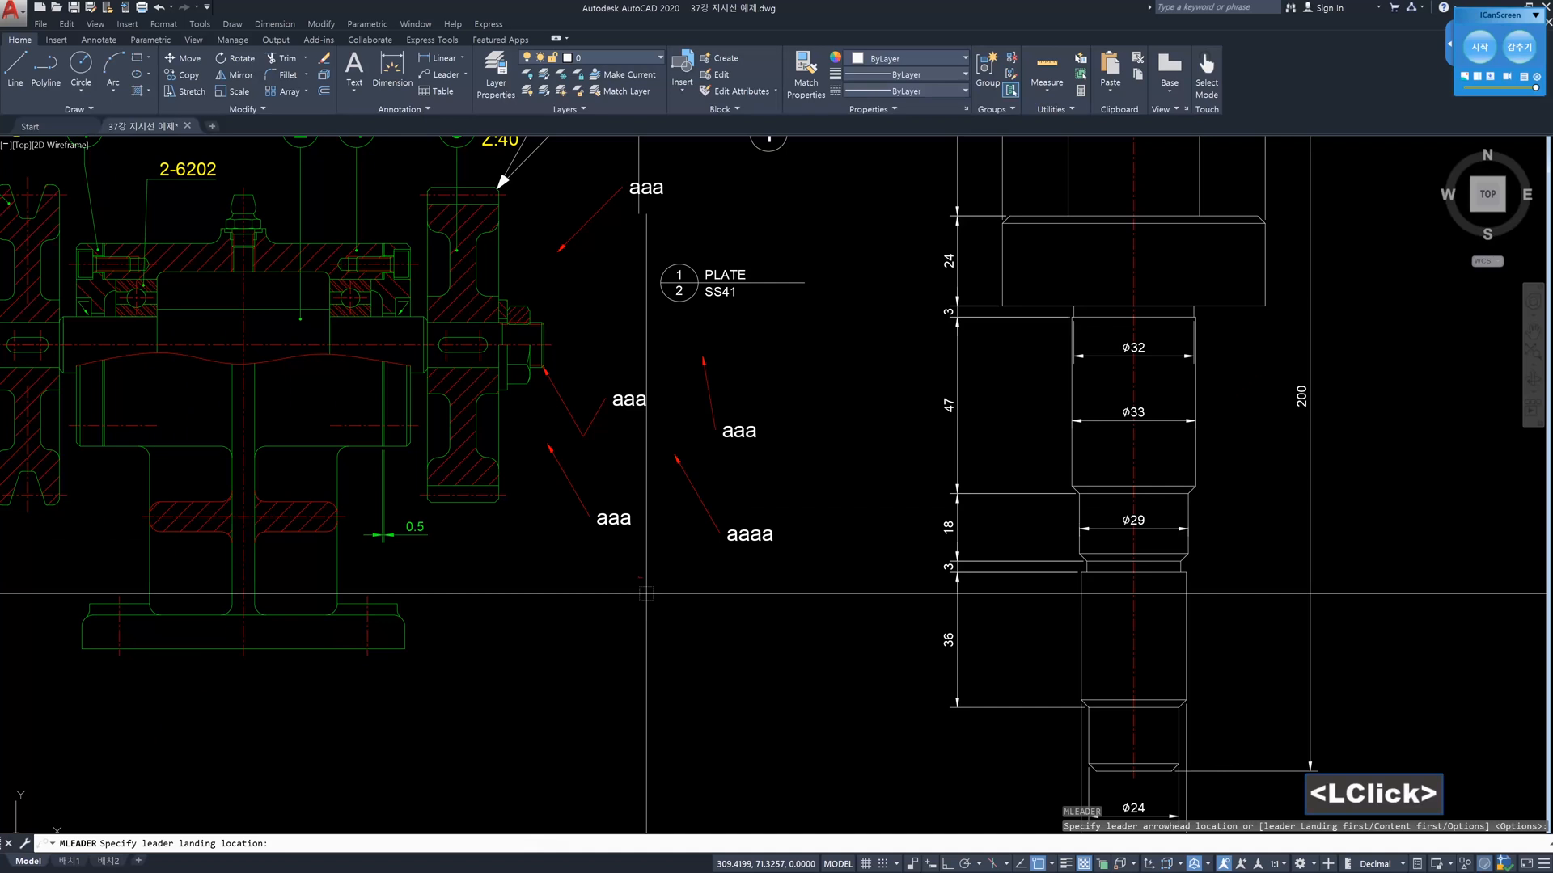
{"action": "left_click", "coordinate": [679, 646]}
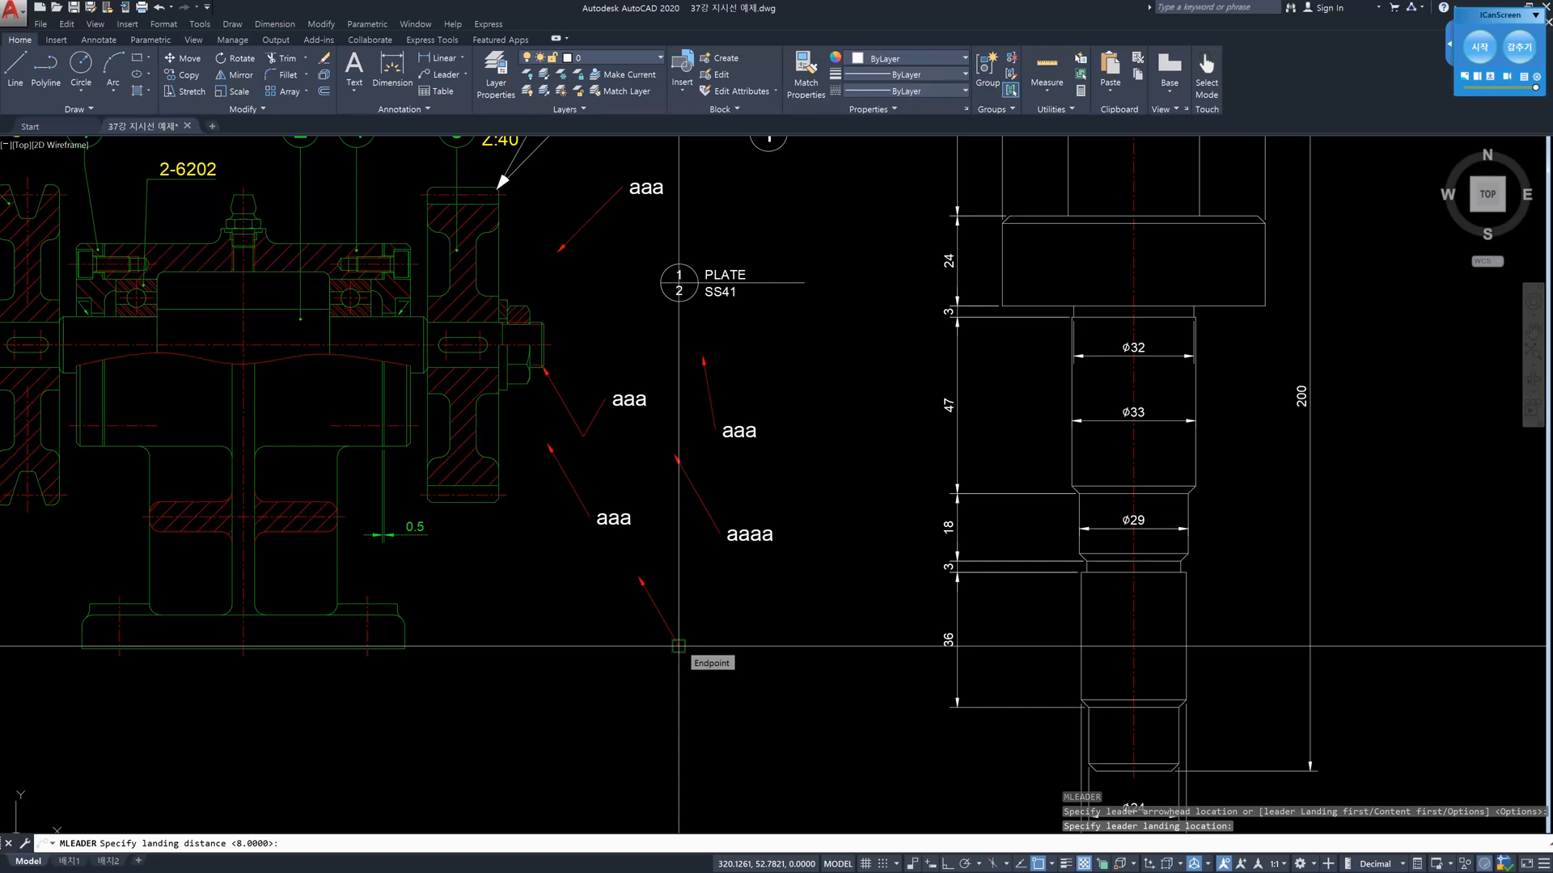
{"action": "type", "text": "15"}
{"action": "key", "text": "Return"}
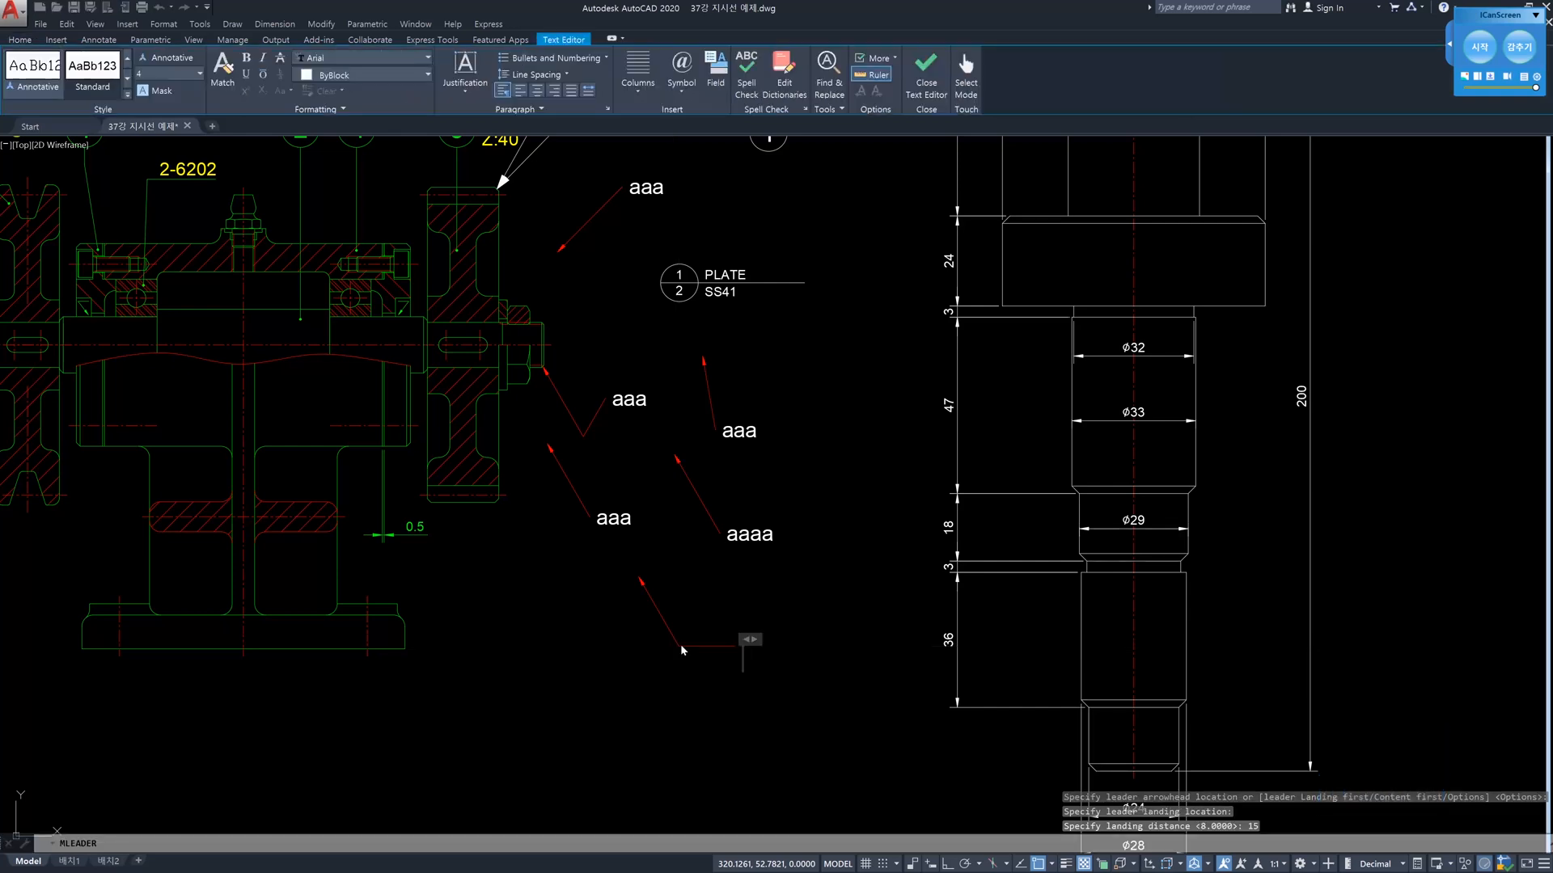
{"action": "type", "text": "aaaa"}
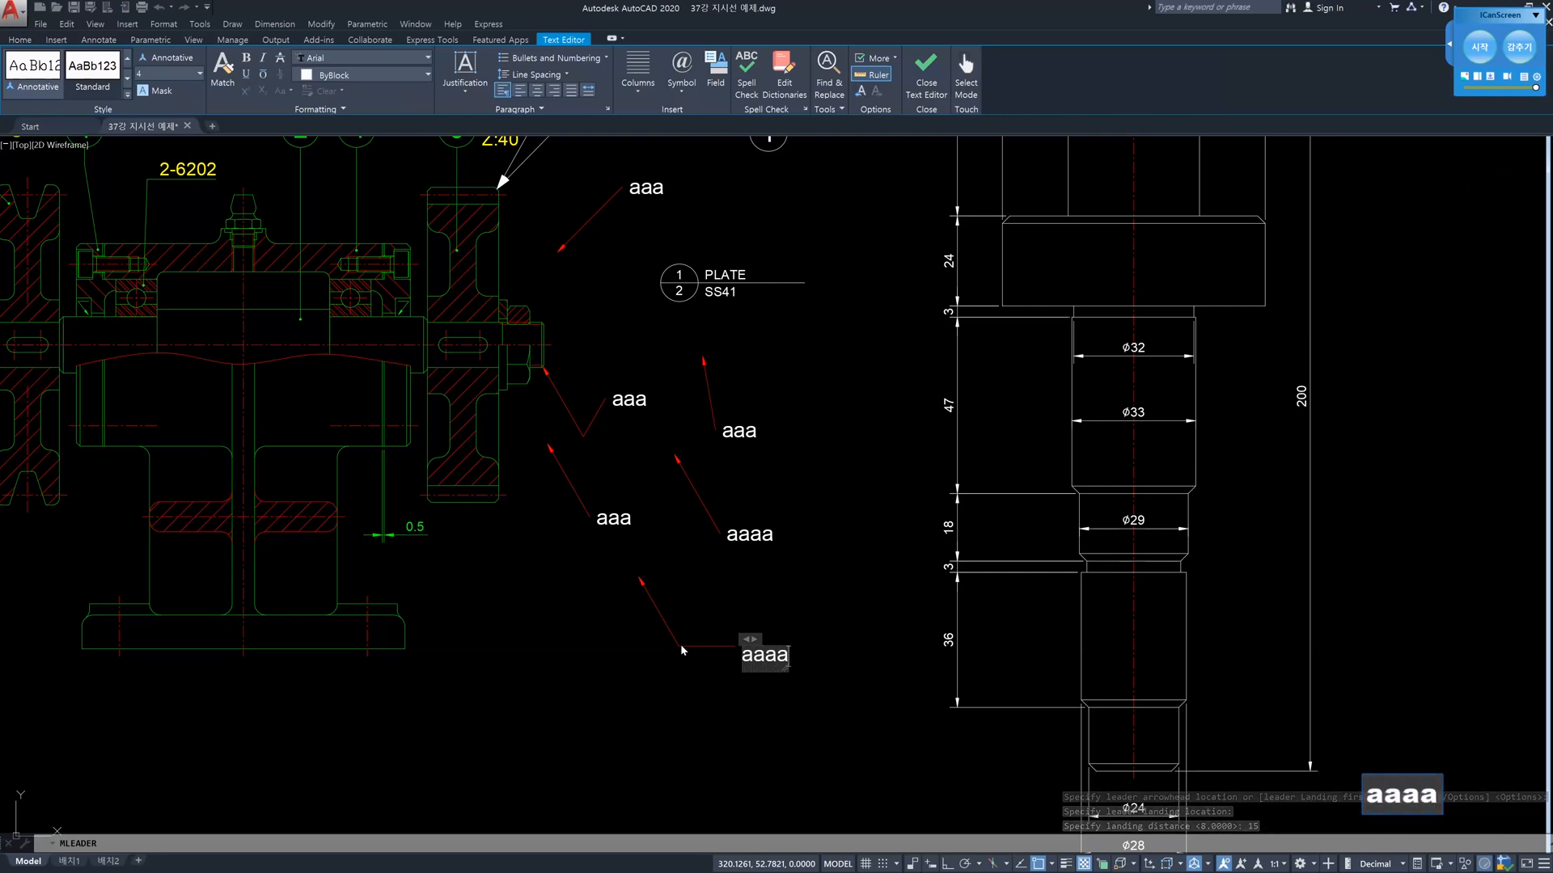
{"action": "key", "text": "ctrl+Return"}
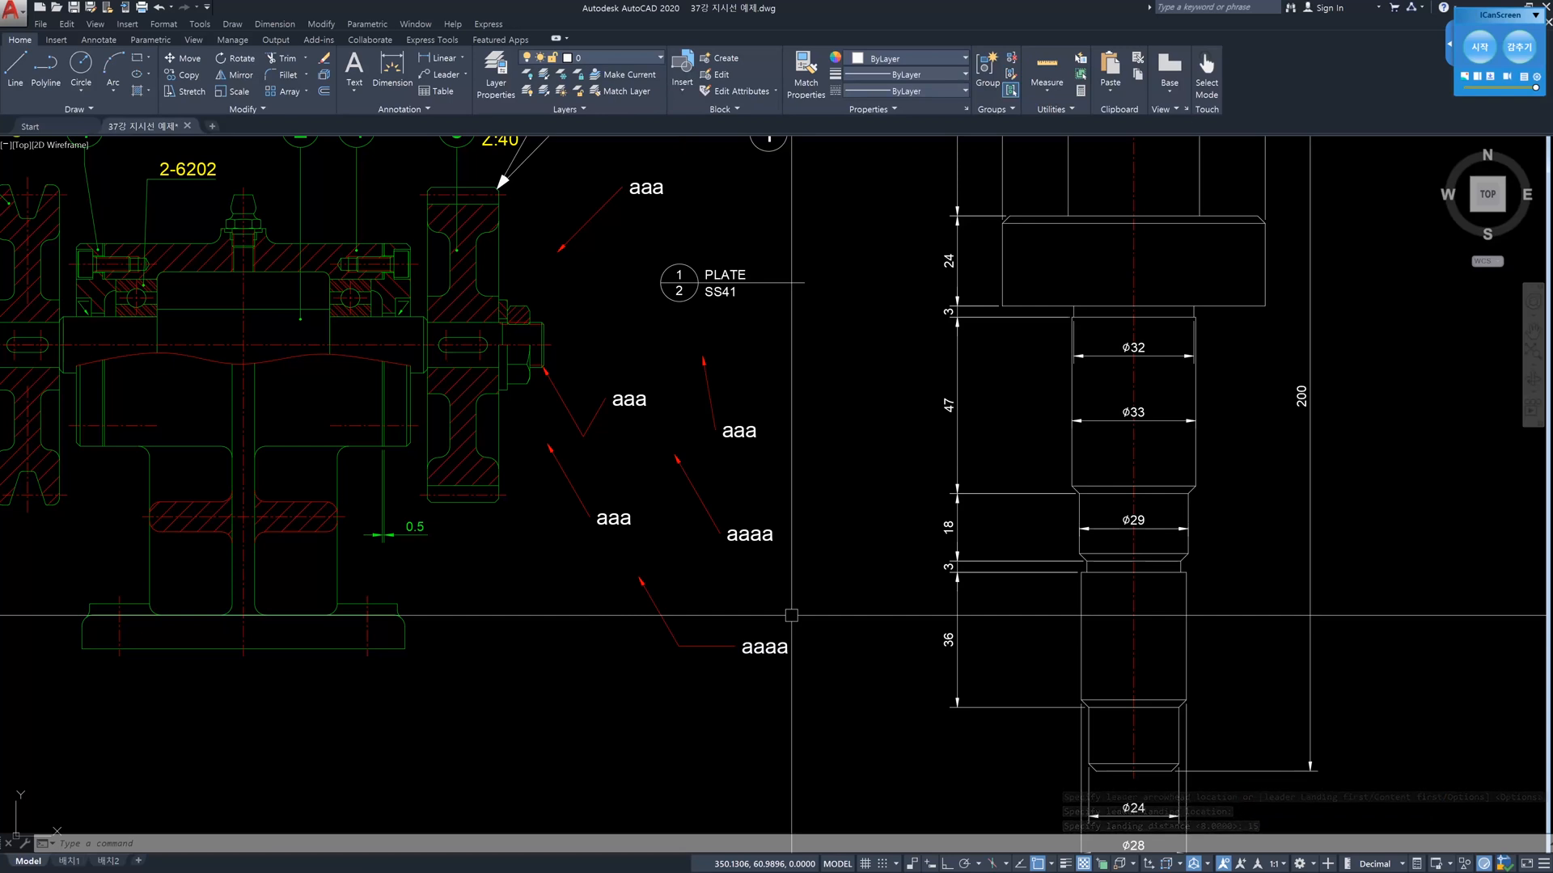
Turn on the set landing distance option in the 지시선 multileader style and apply the modification
{"action": "type", "text": "mls"}
{"action": "key", "text": "Return"}
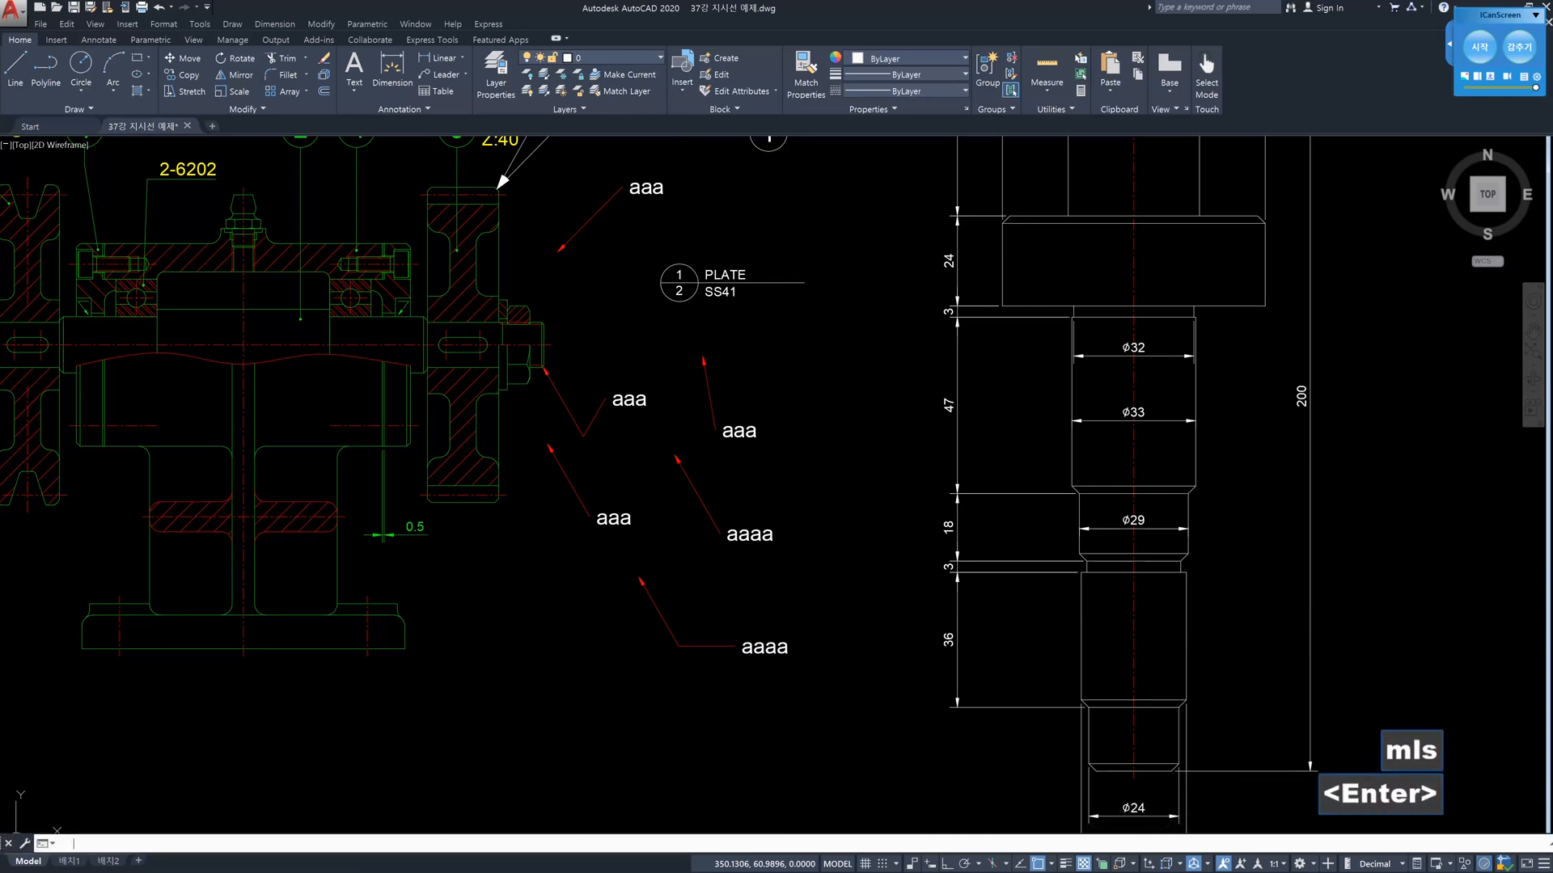
{"action": "left_click", "coordinate": [603, 470]}
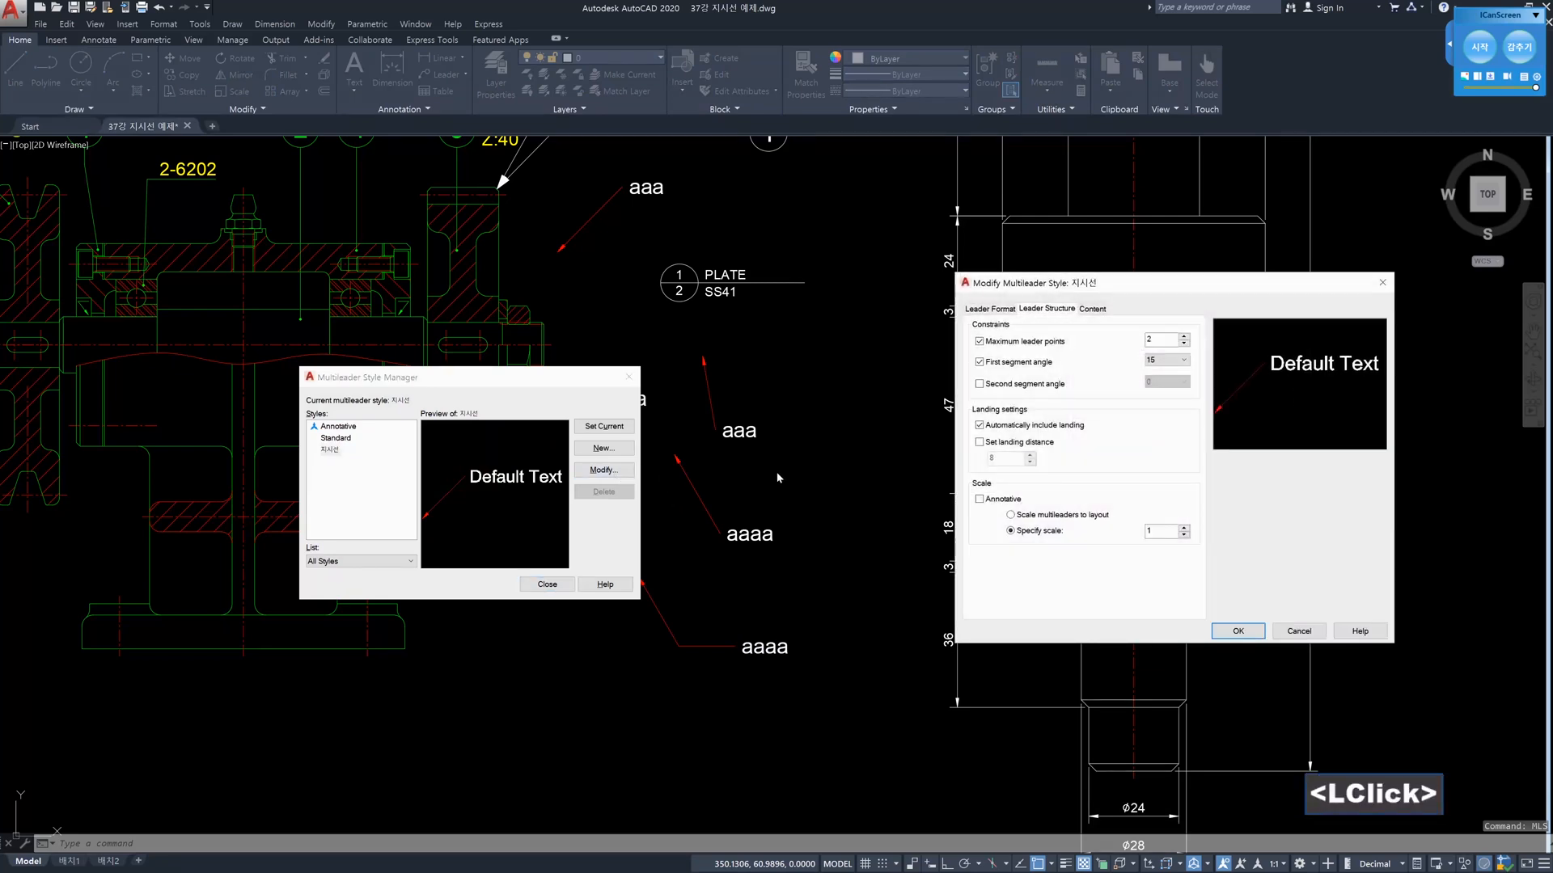
{"action": "left_click", "coordinate": [979, 442]}
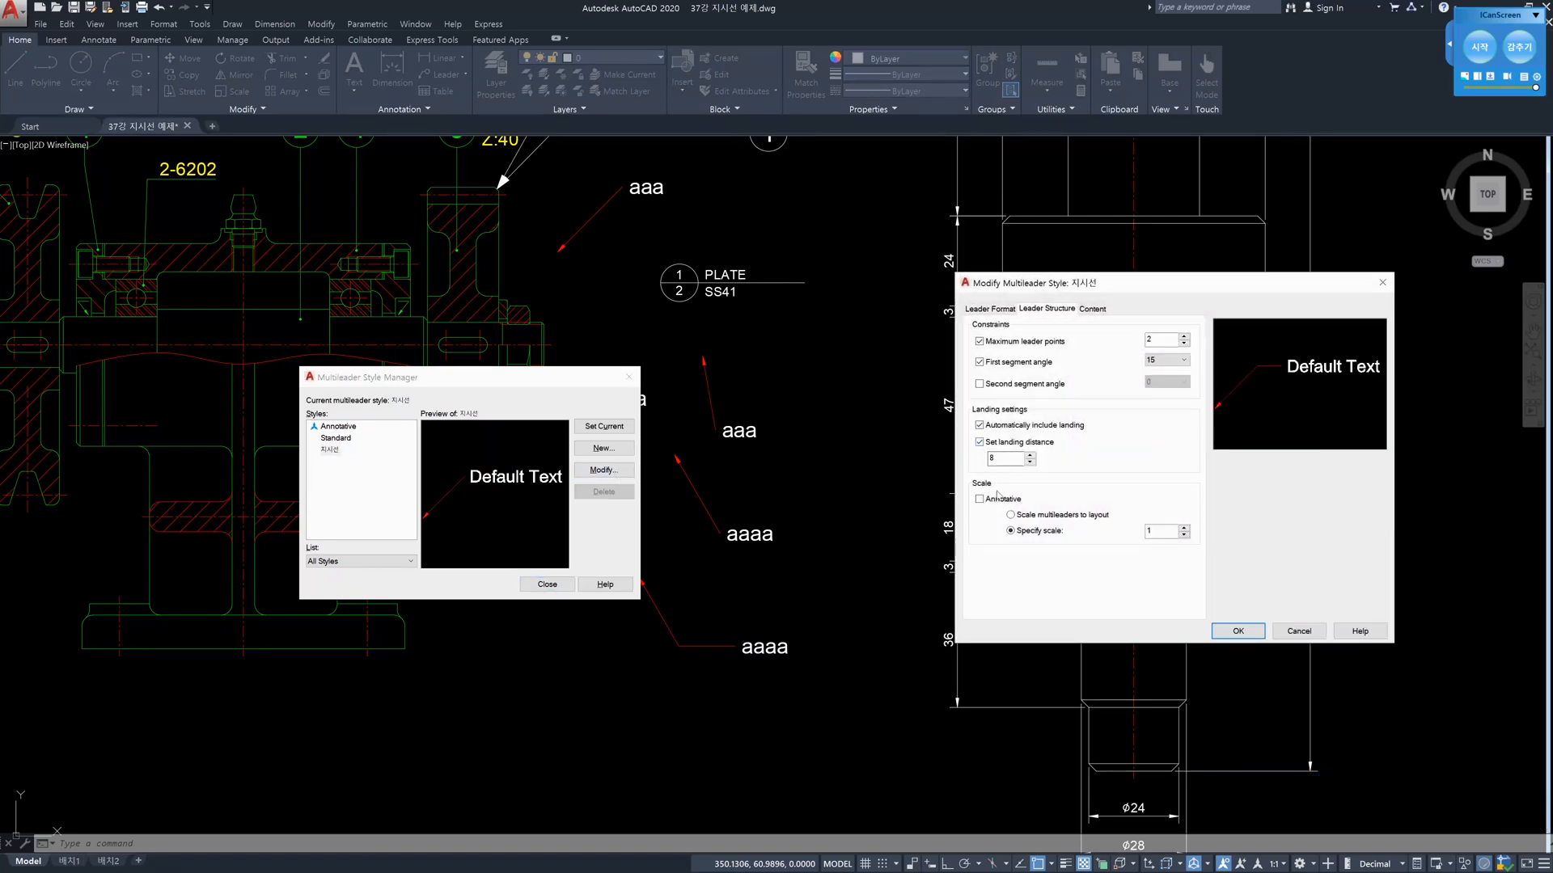
{"action": "left_click", "coordinate": [1238, 630]}
{"action": "left_click", "coordinate": [547, 584]}
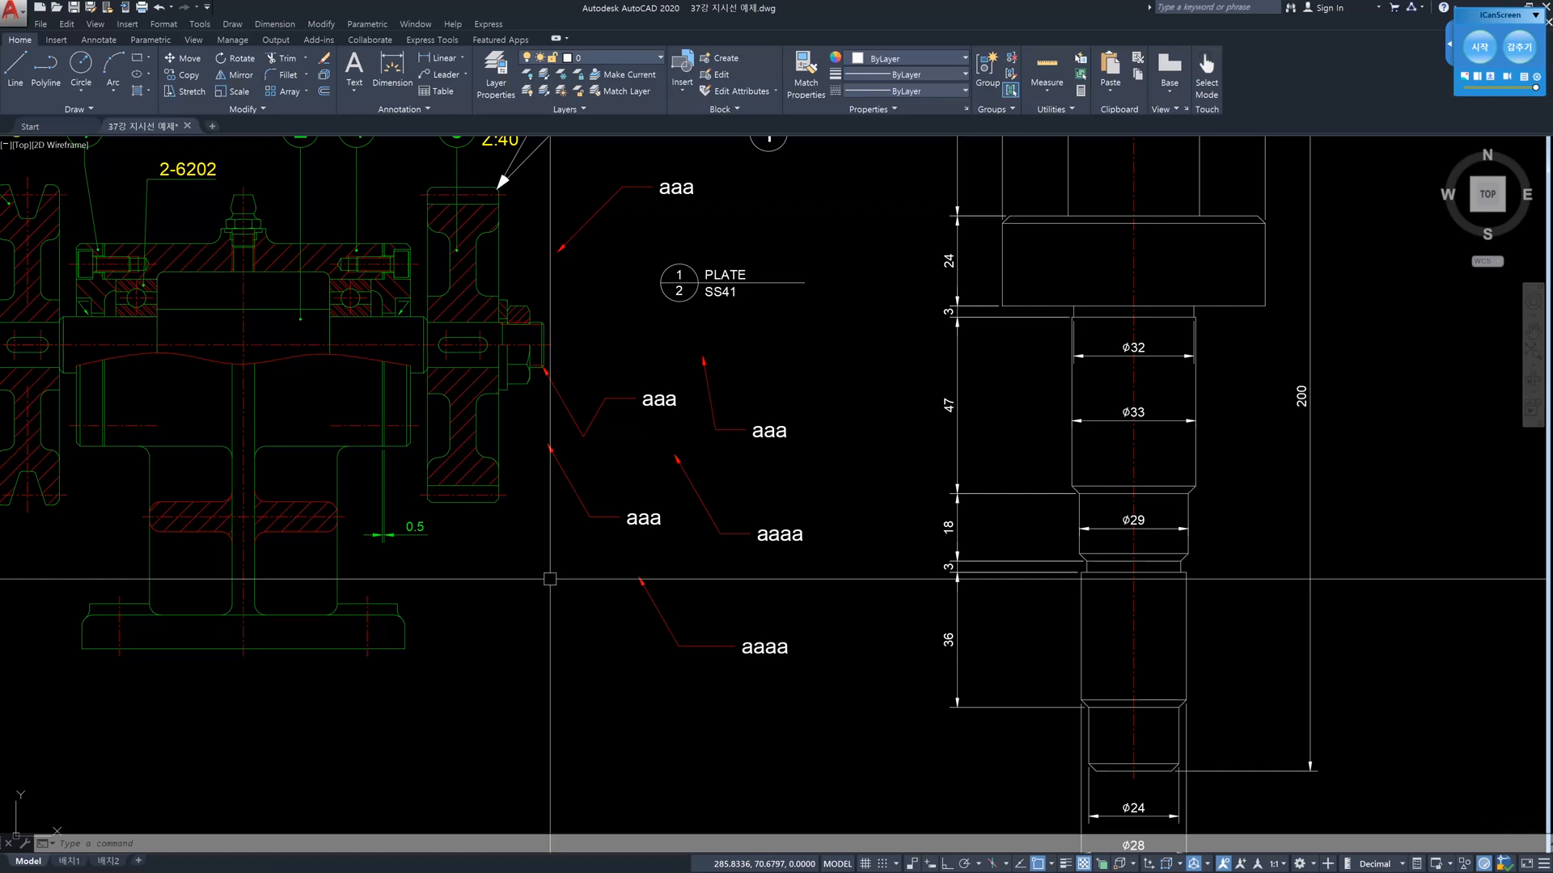
Set the 지시선 multileader style's specified scale to 2, apply the modification and close the style manager
{"action": "type", "text": "mls"}
{"action": "key", "text": "Return"}
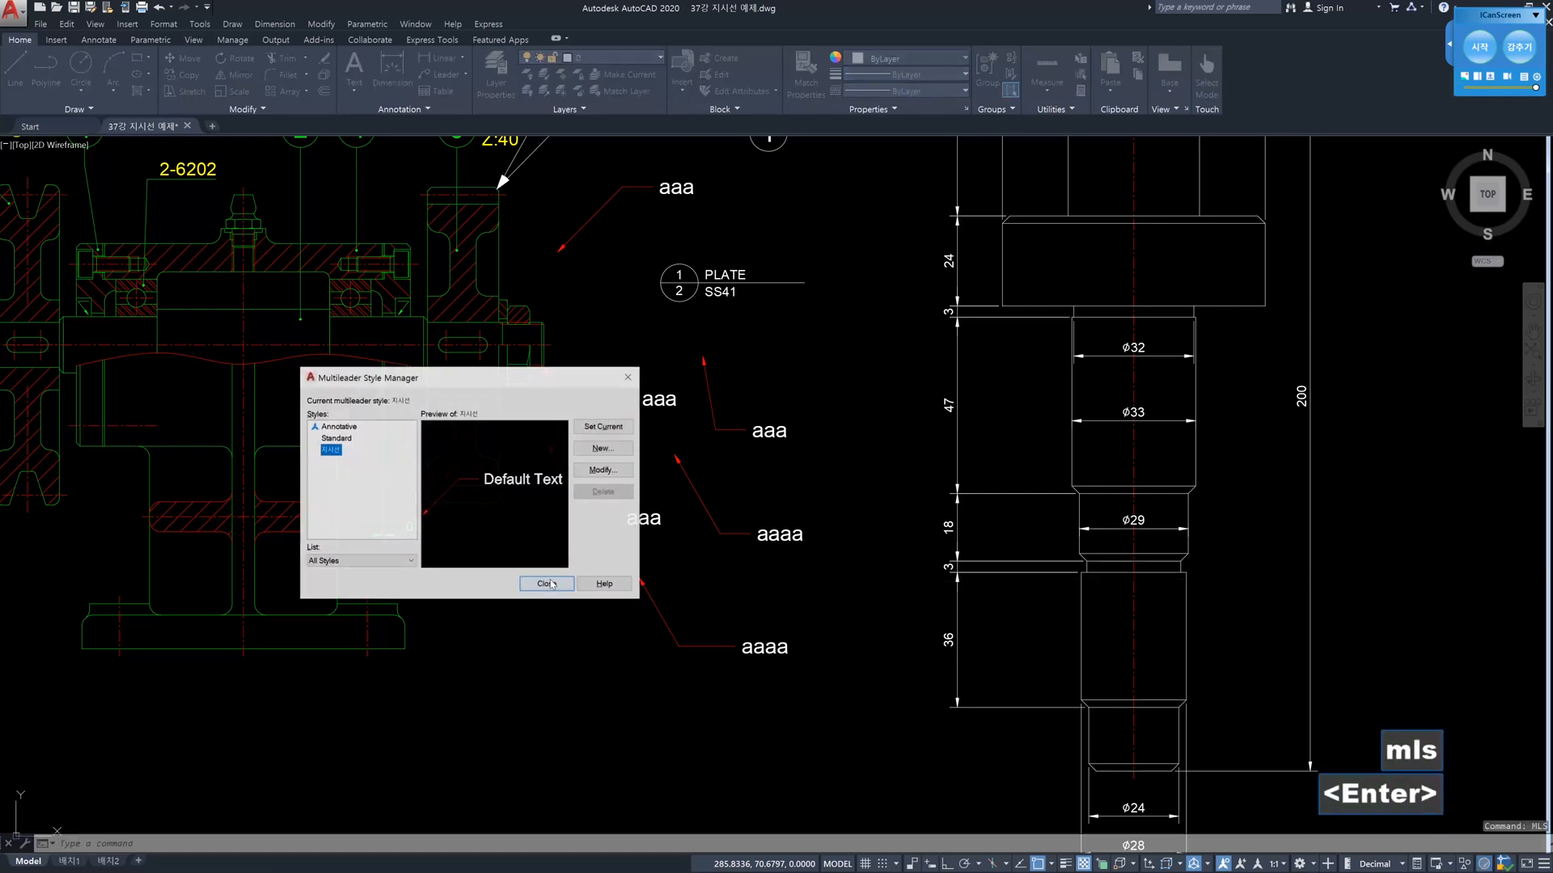
{"action": "left_click", "coordinate": [627, 472]}
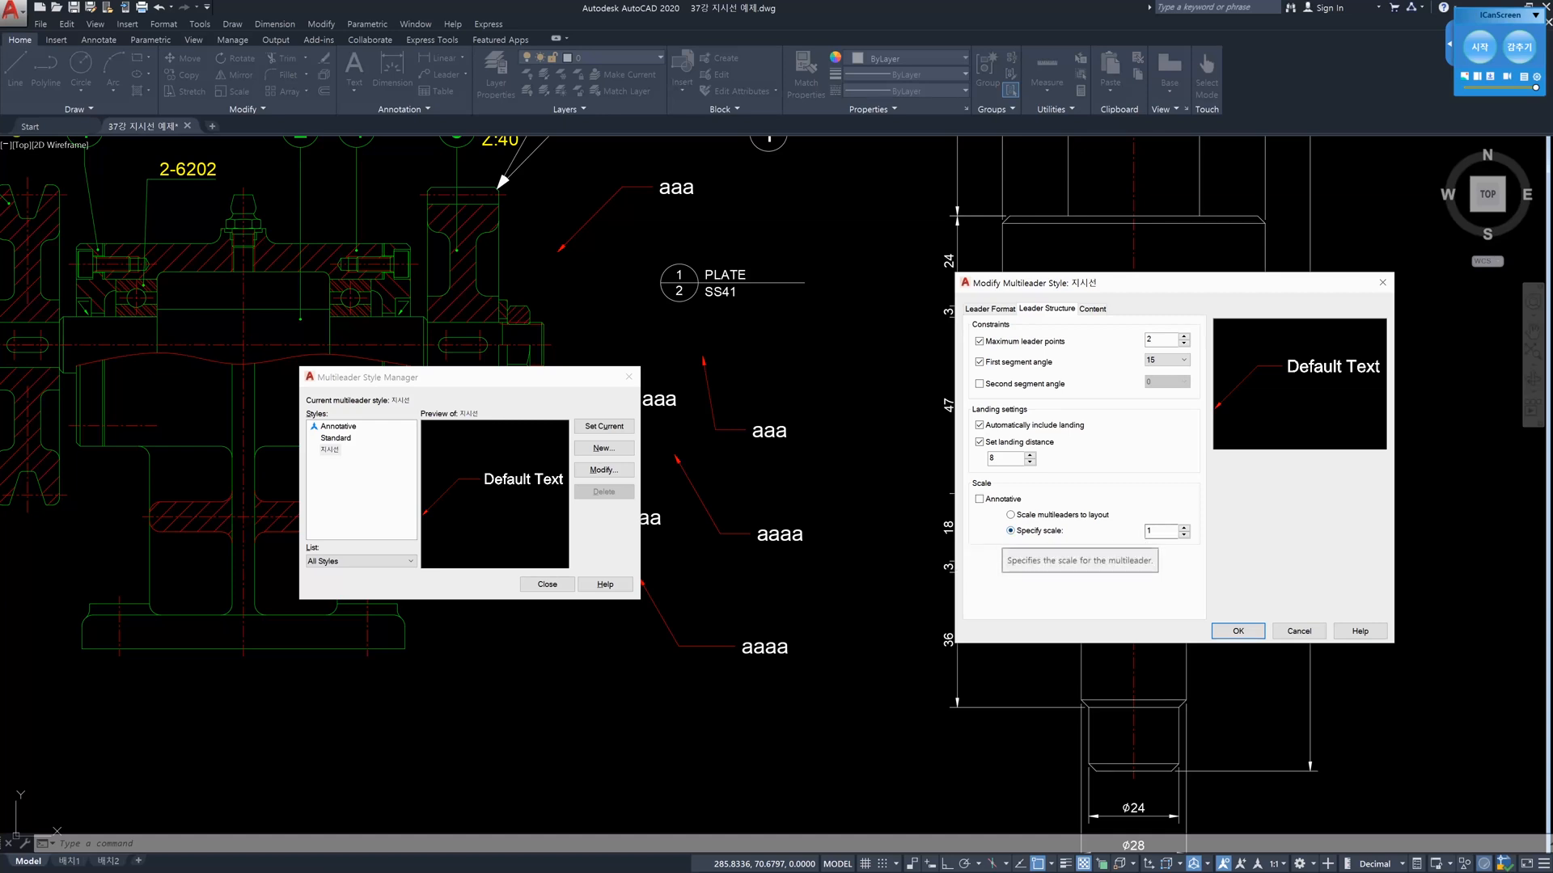
{"action": "left_click", "coordinate": [1174, 538]}
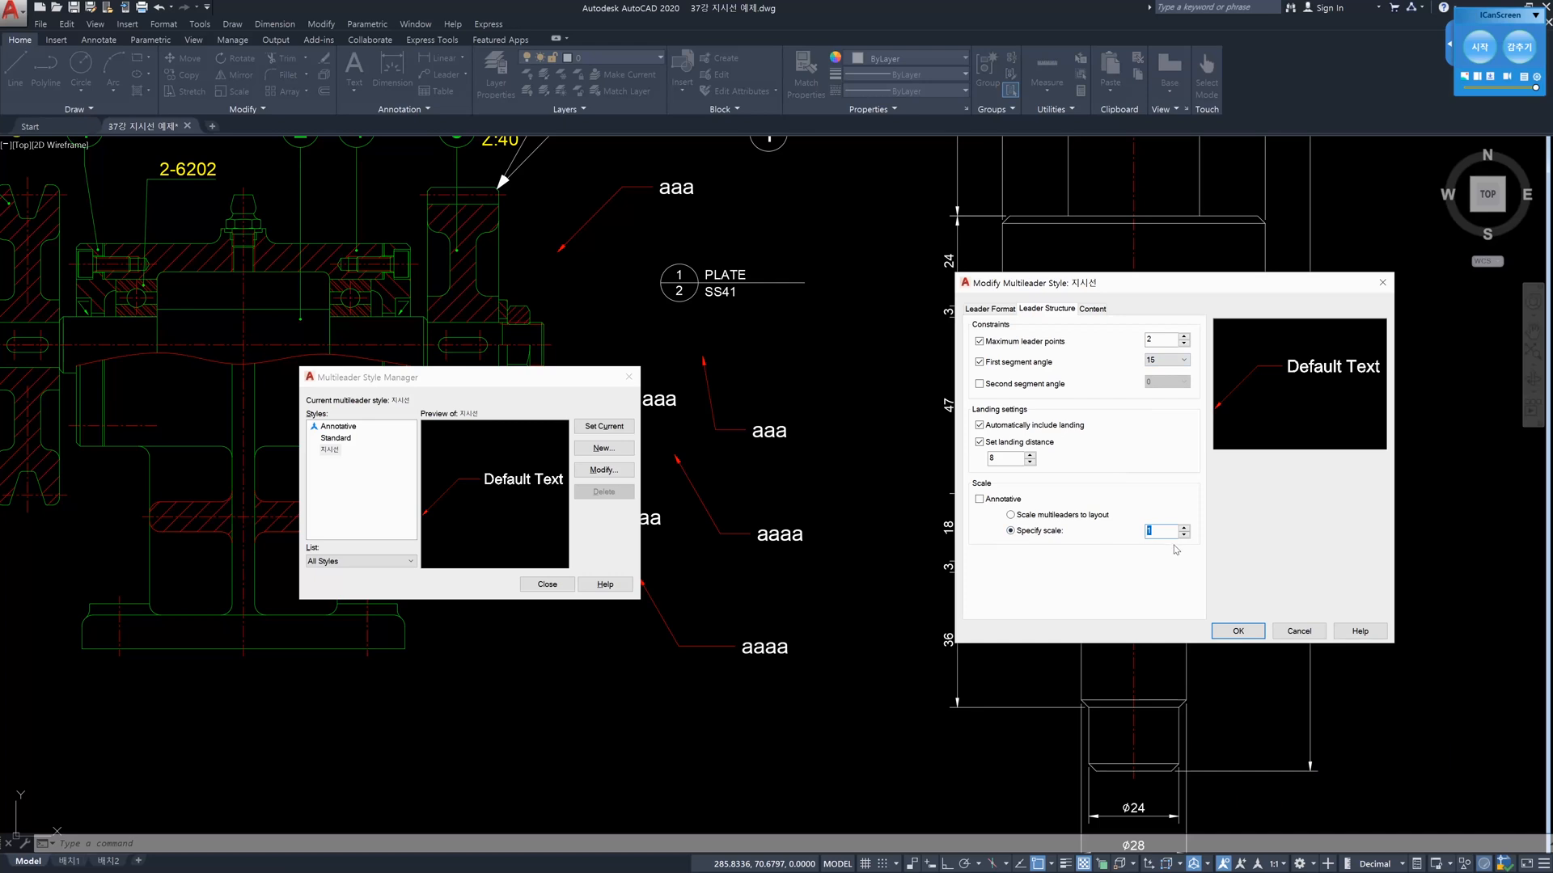
{"action": "type", "text": "2"}
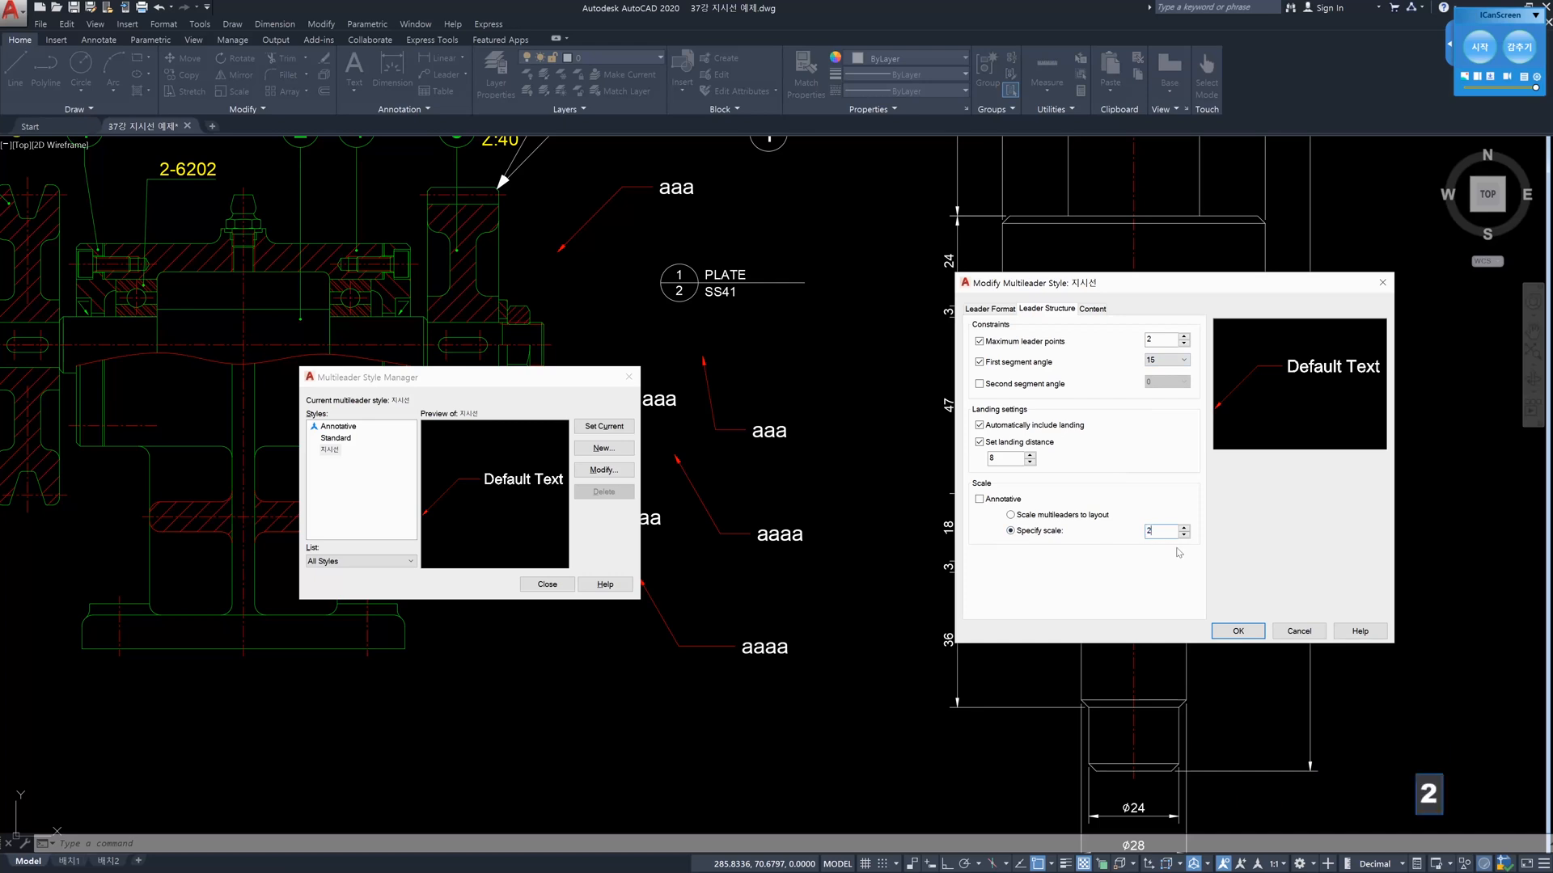
{"action": "left_click", "coordinate": [1234, 629]}
{"action": "left_click", "coordinate": [555, 582]}
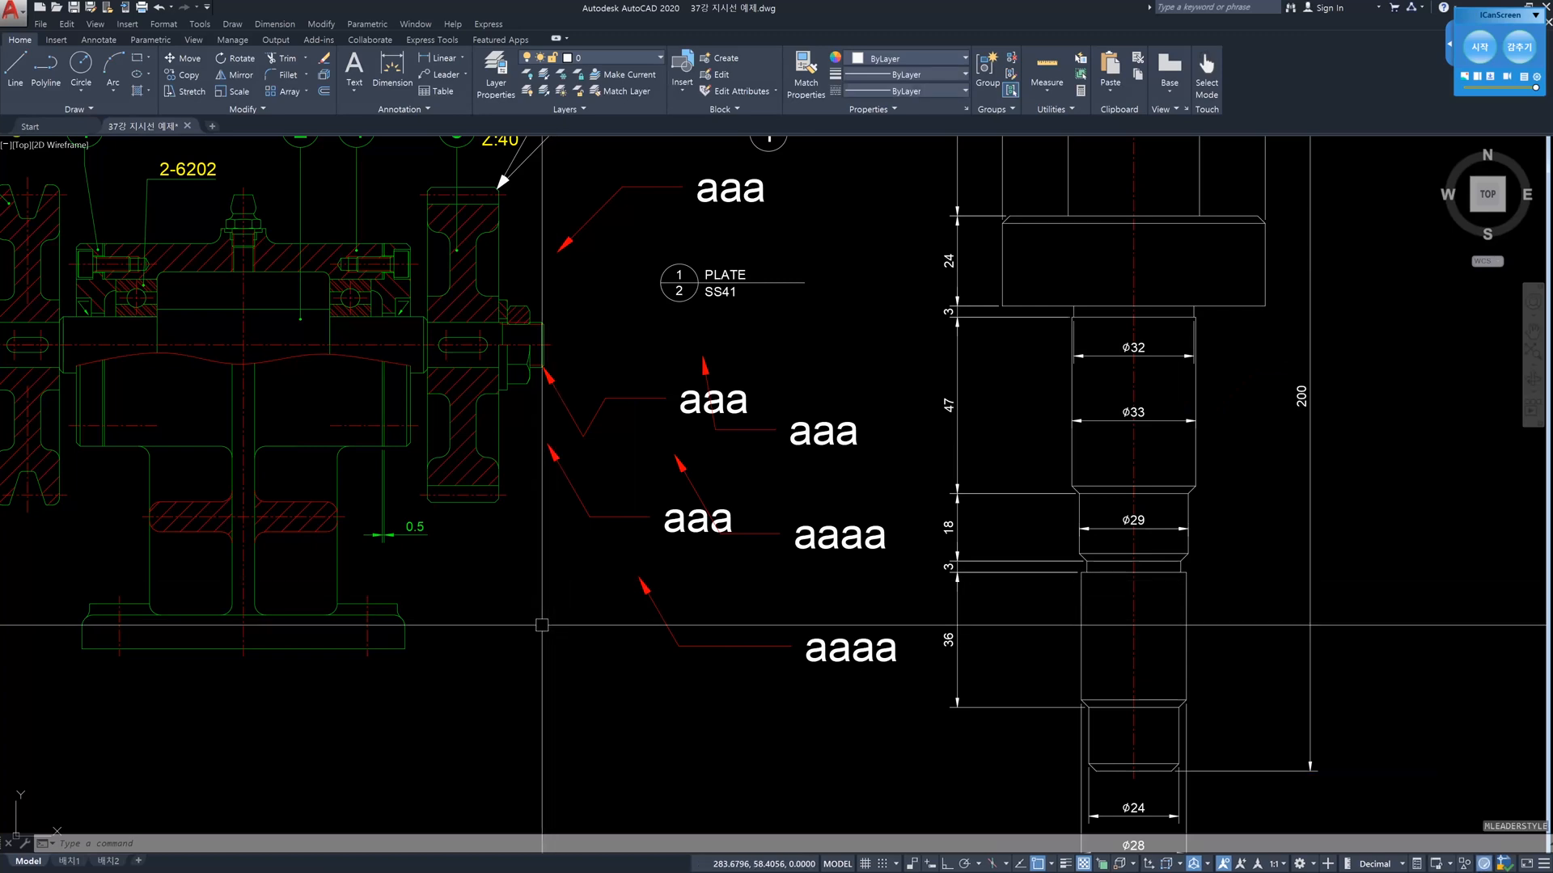
Undo the multileader style scale change and check the 지시선 style's scale in its leader structure settings
{"action": "key", "text": "ctrl"}
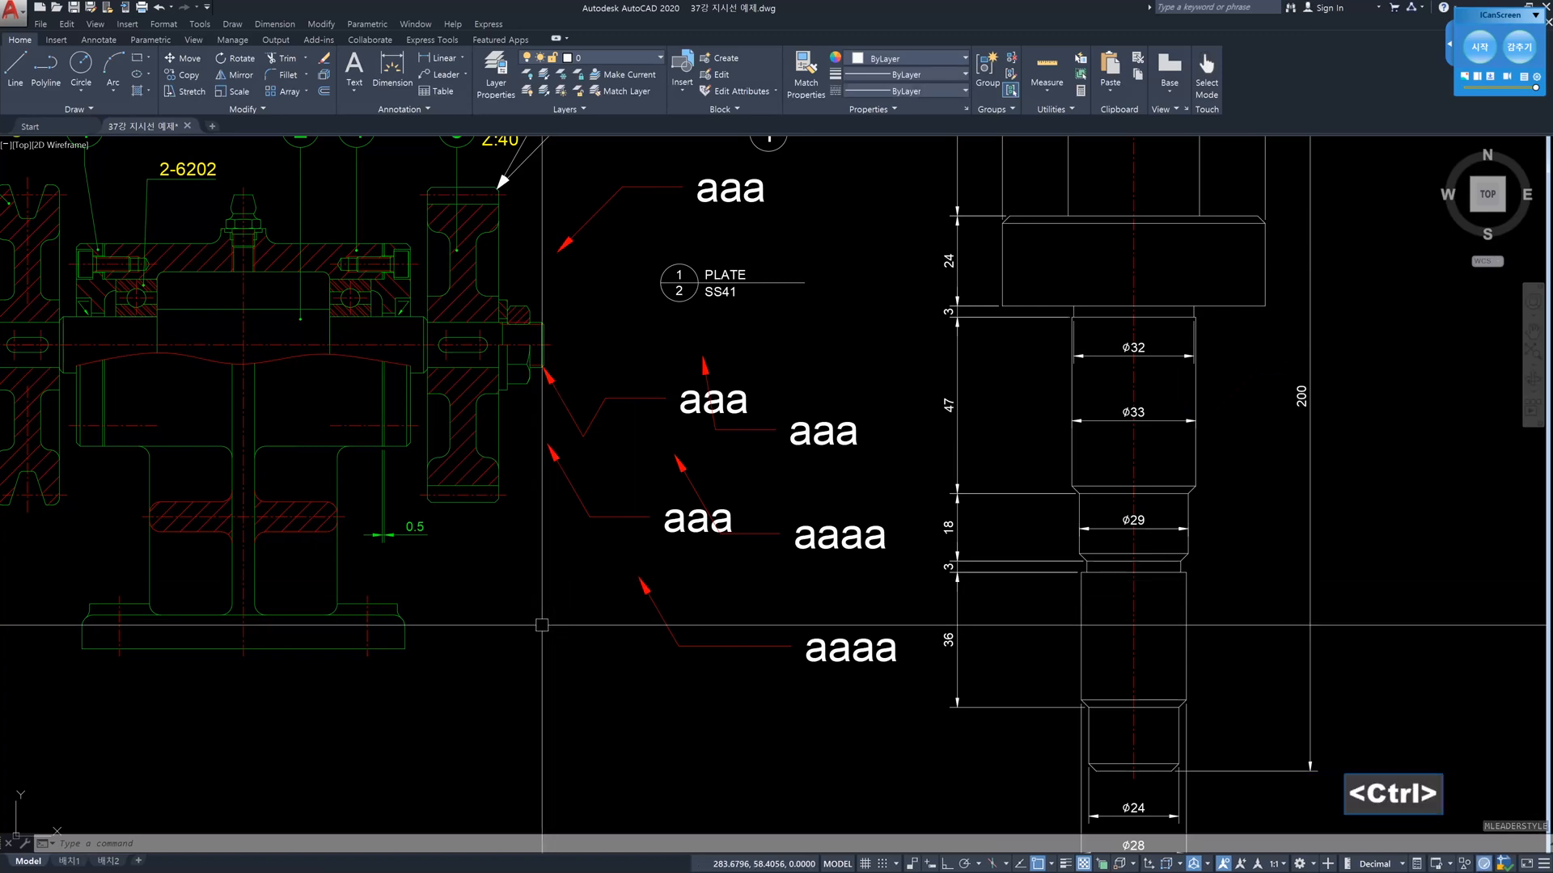
{"action": "key", "text": "ctrl+z"}
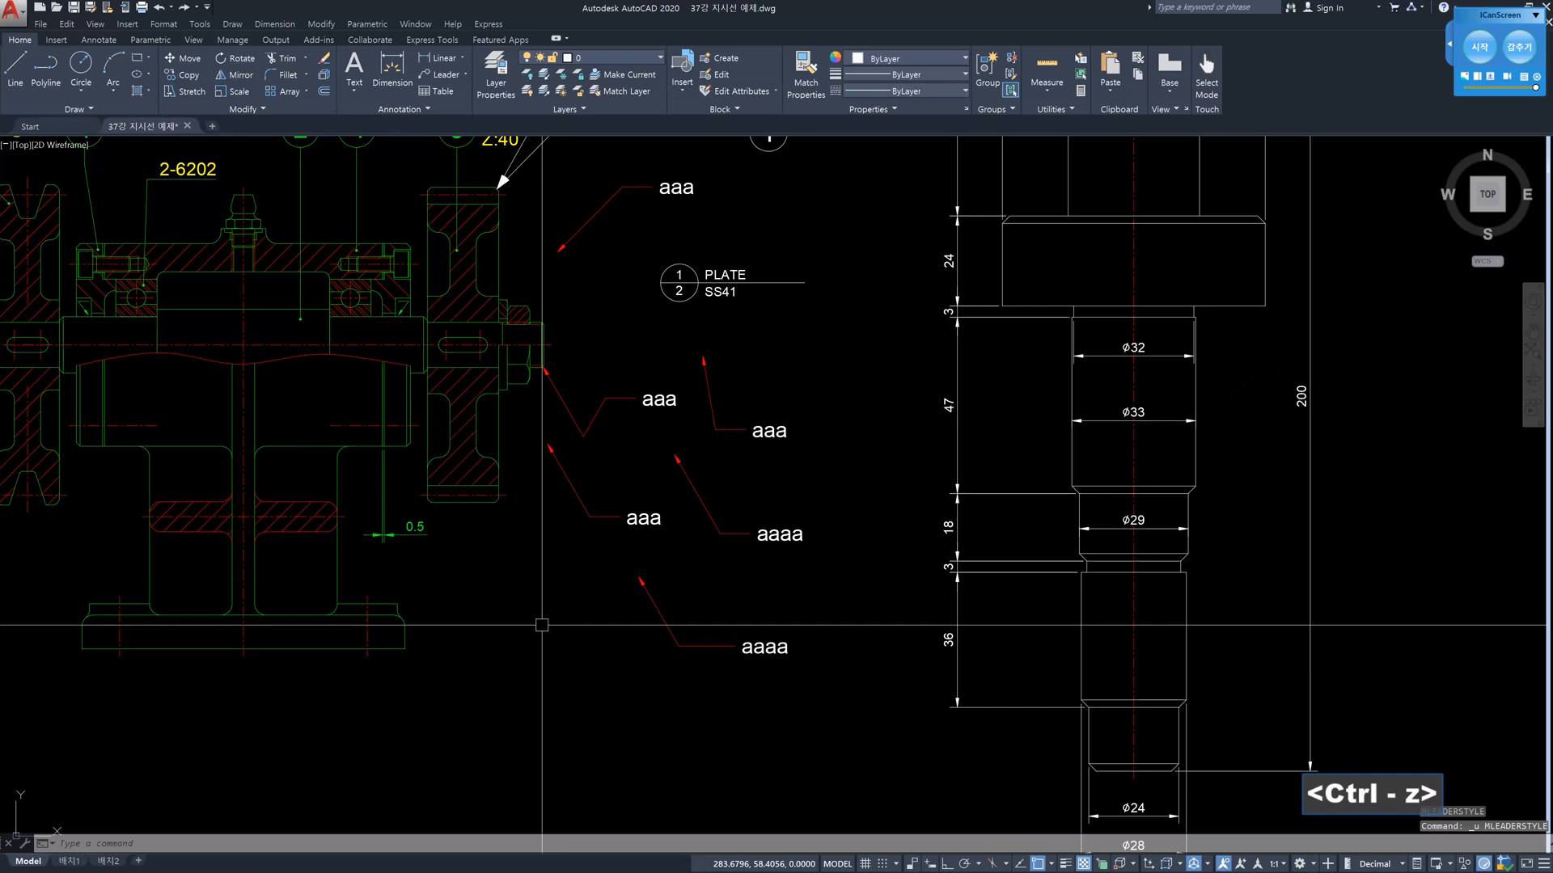
{"action": "type", "text": "mls"}
{"action": "key", "text": "Return"}
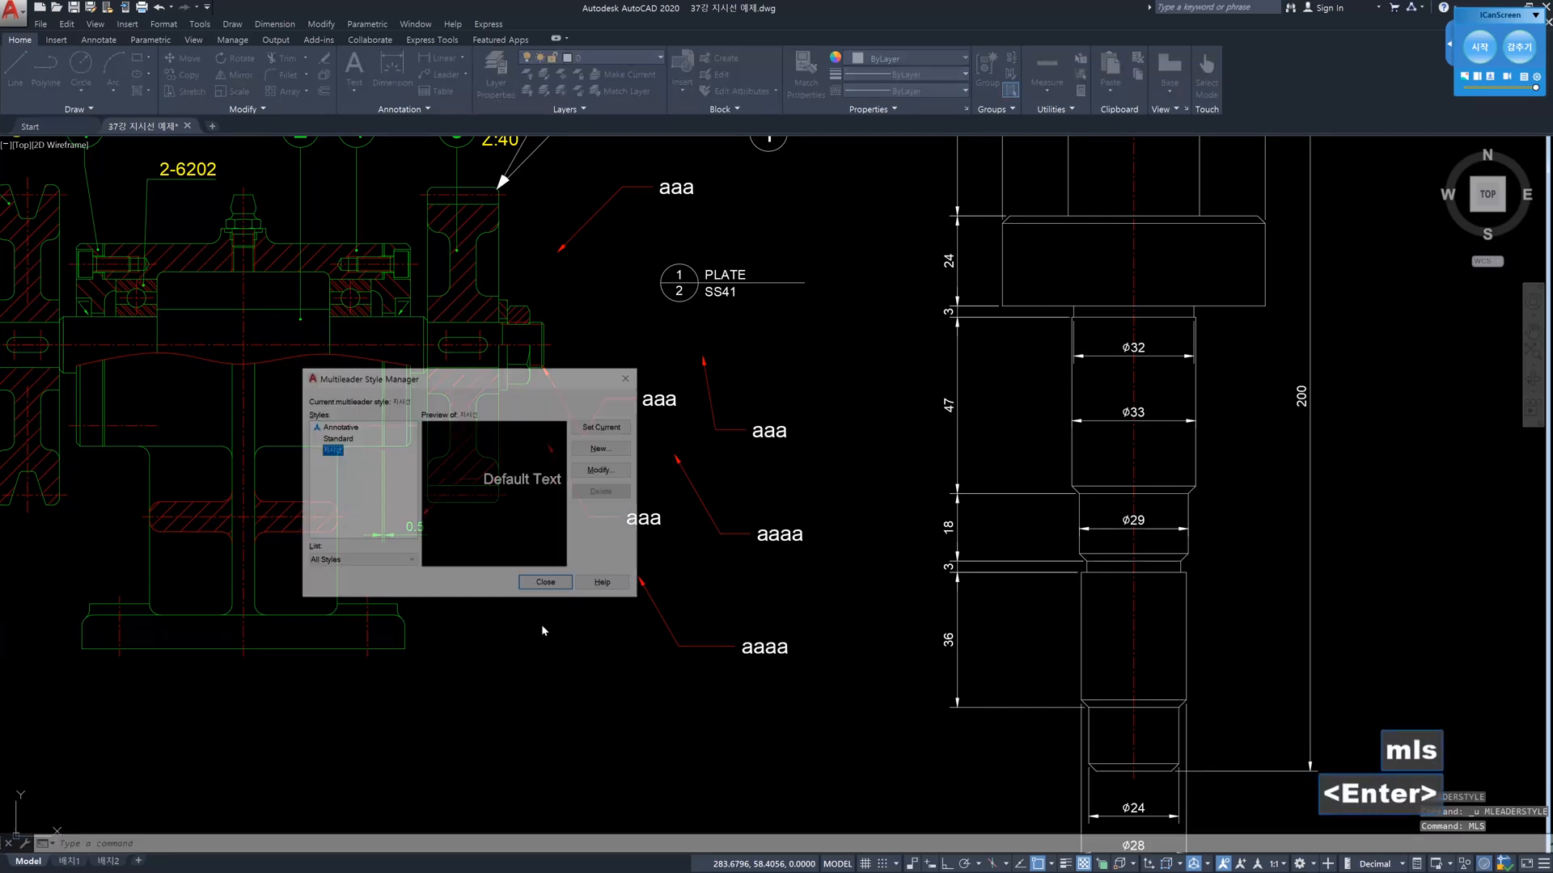
{"action": "left_click", "coordinate": [603, 470]}
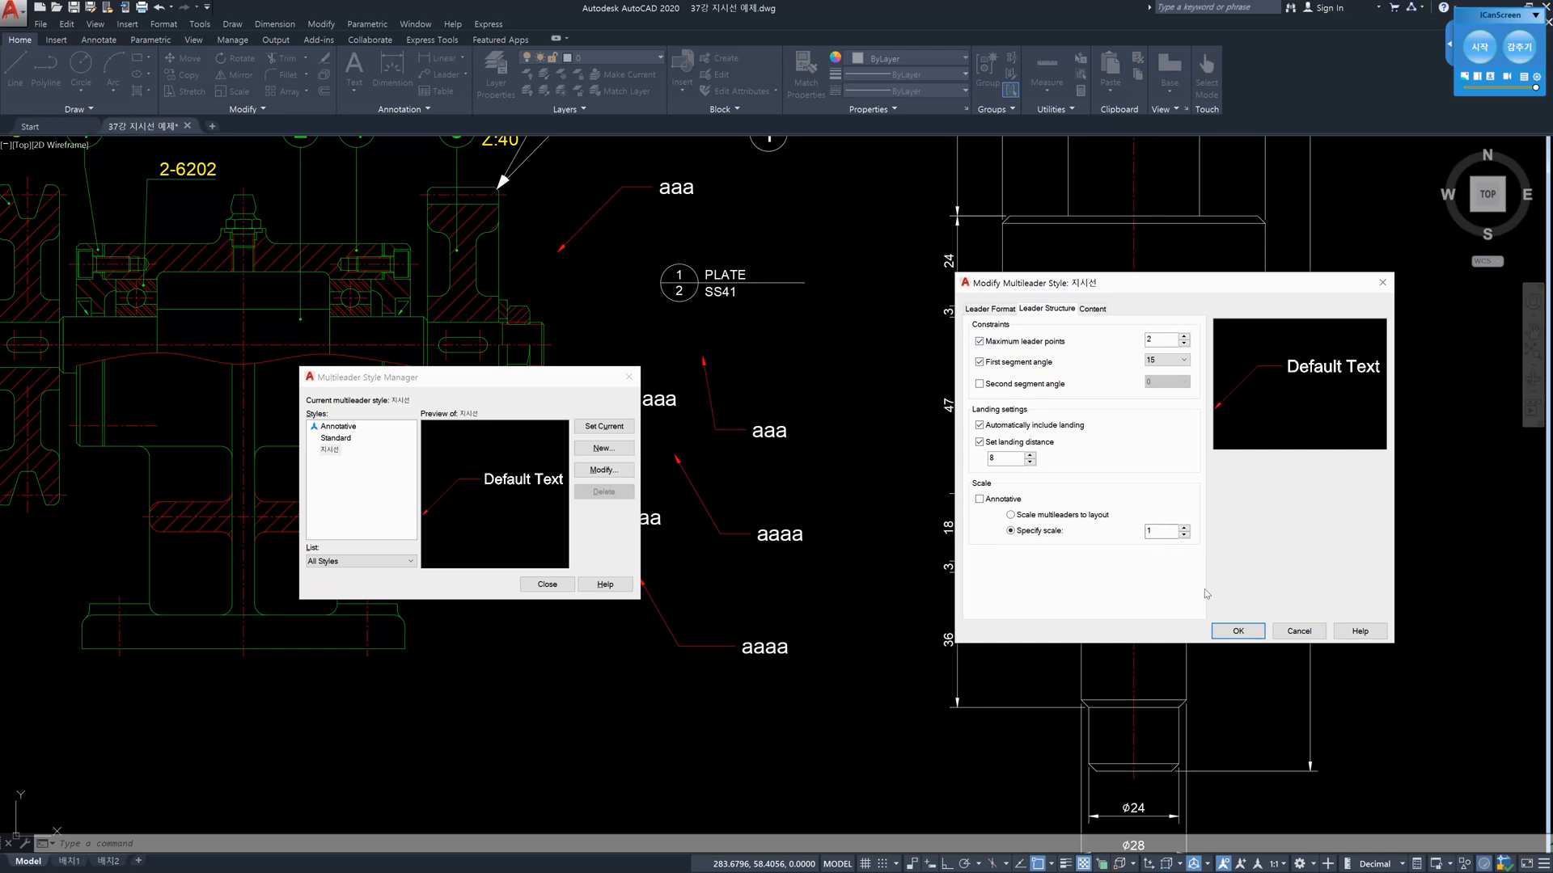
{"action": "left_click", "coordinate": [1238, 632]}
Create a new multileader style named 지시선2 based on the 지시선 style
{"action": "left_click", "coordinate": [331, 450]}
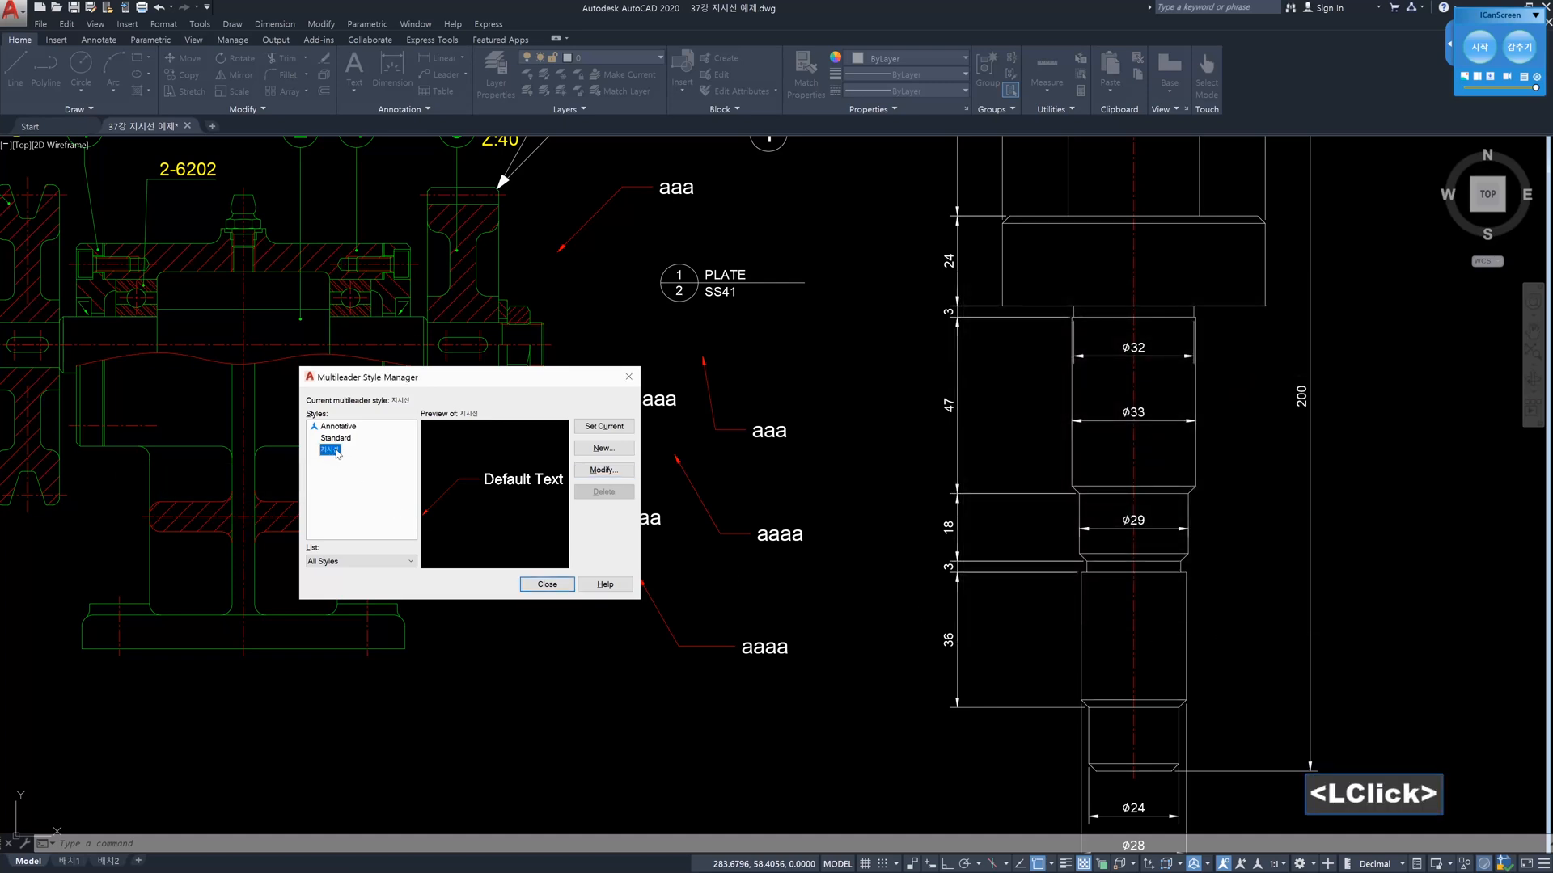
{"action": "left_click", "coordinate": [604, 448]}
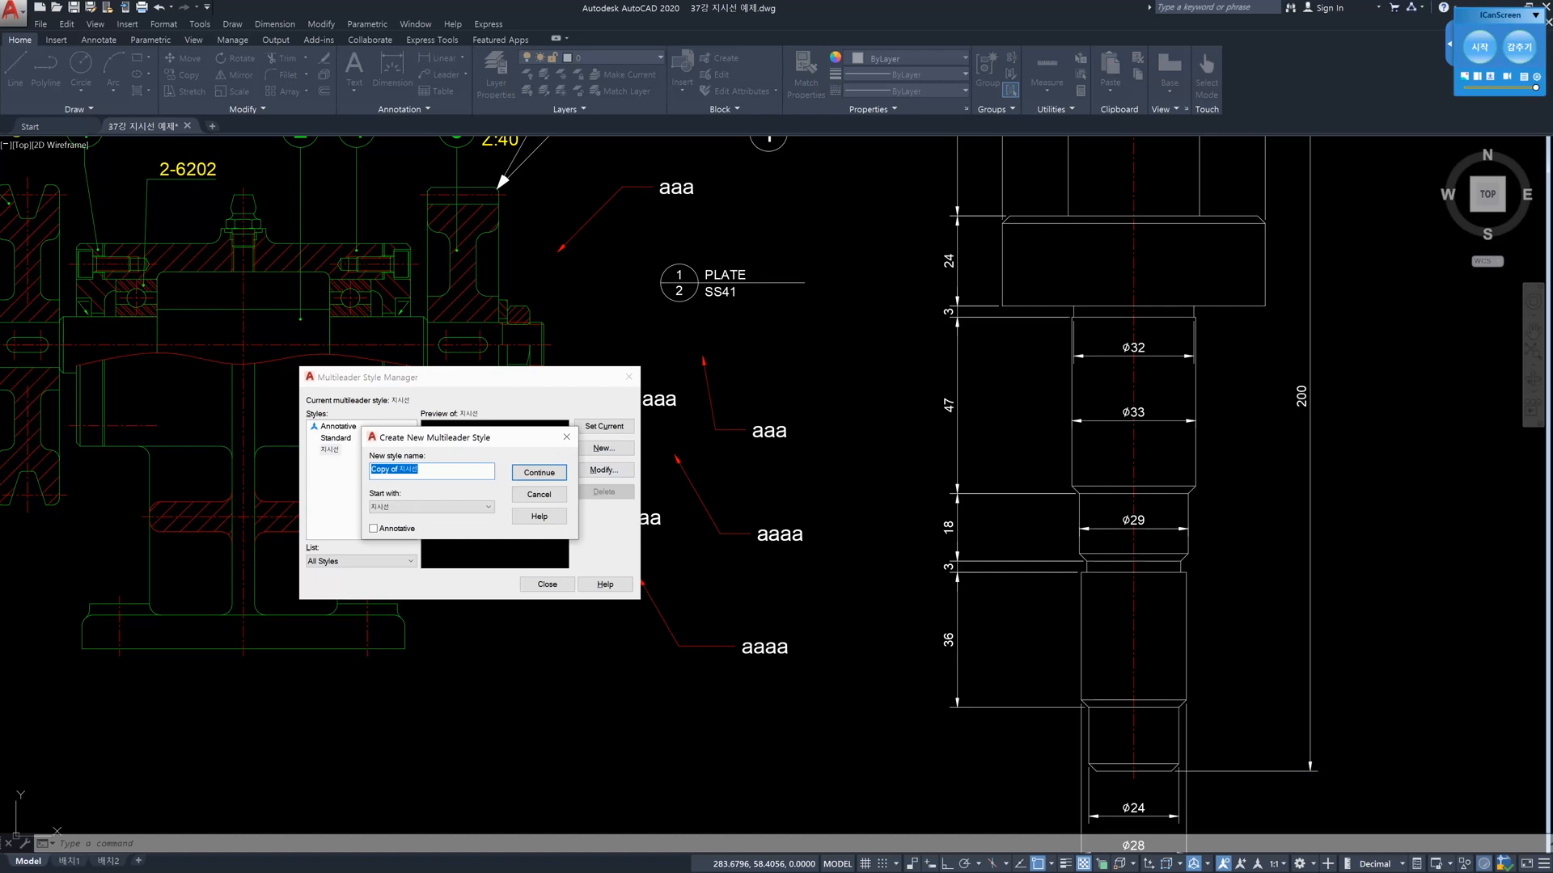
{"action": "left_click_drag", "start_coordinate": [399, 470], "coordinate": [252, 470]}
{"action": "key", "text": "Delete"}
{"action": "key", "text": "Right"}
{"action": "key", "text": "Right"}
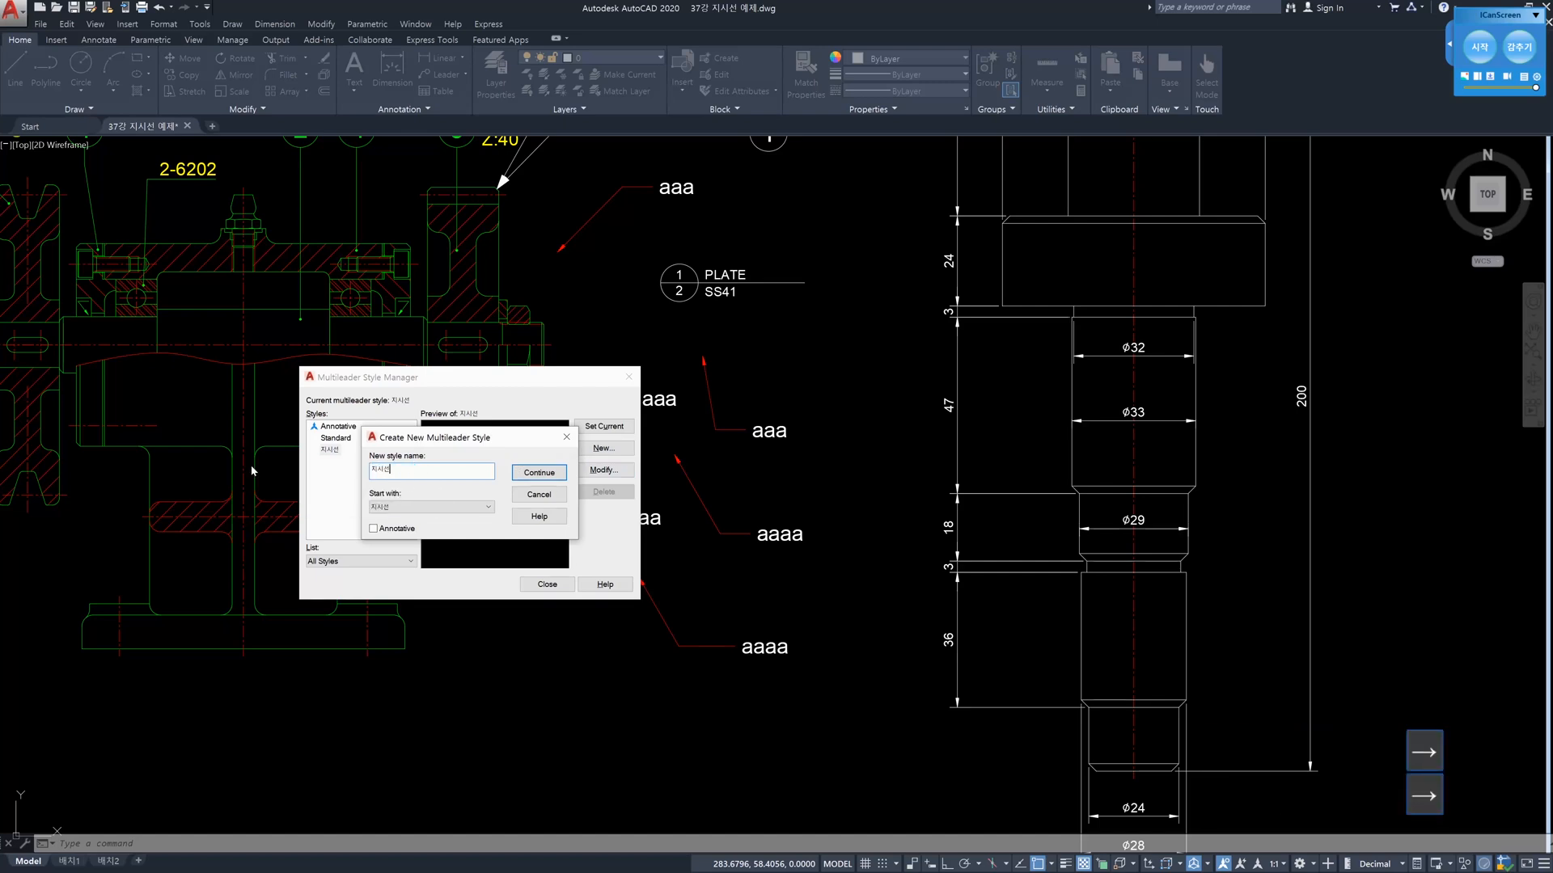
{"action": "type", "text": "2"}
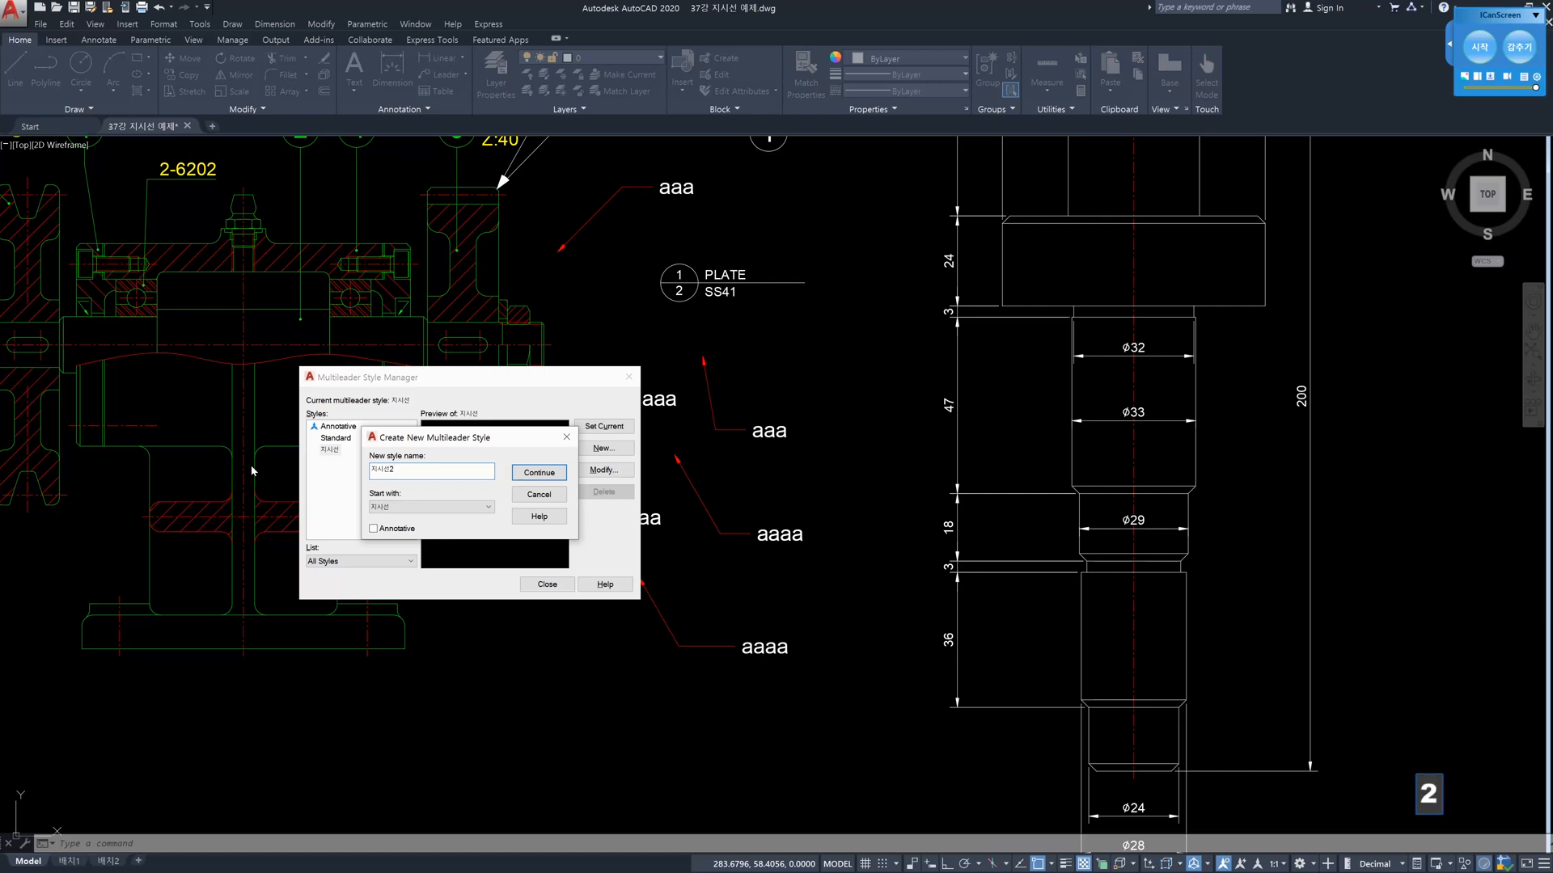
{"action": "left_click", "coordinate": [517, 477]}
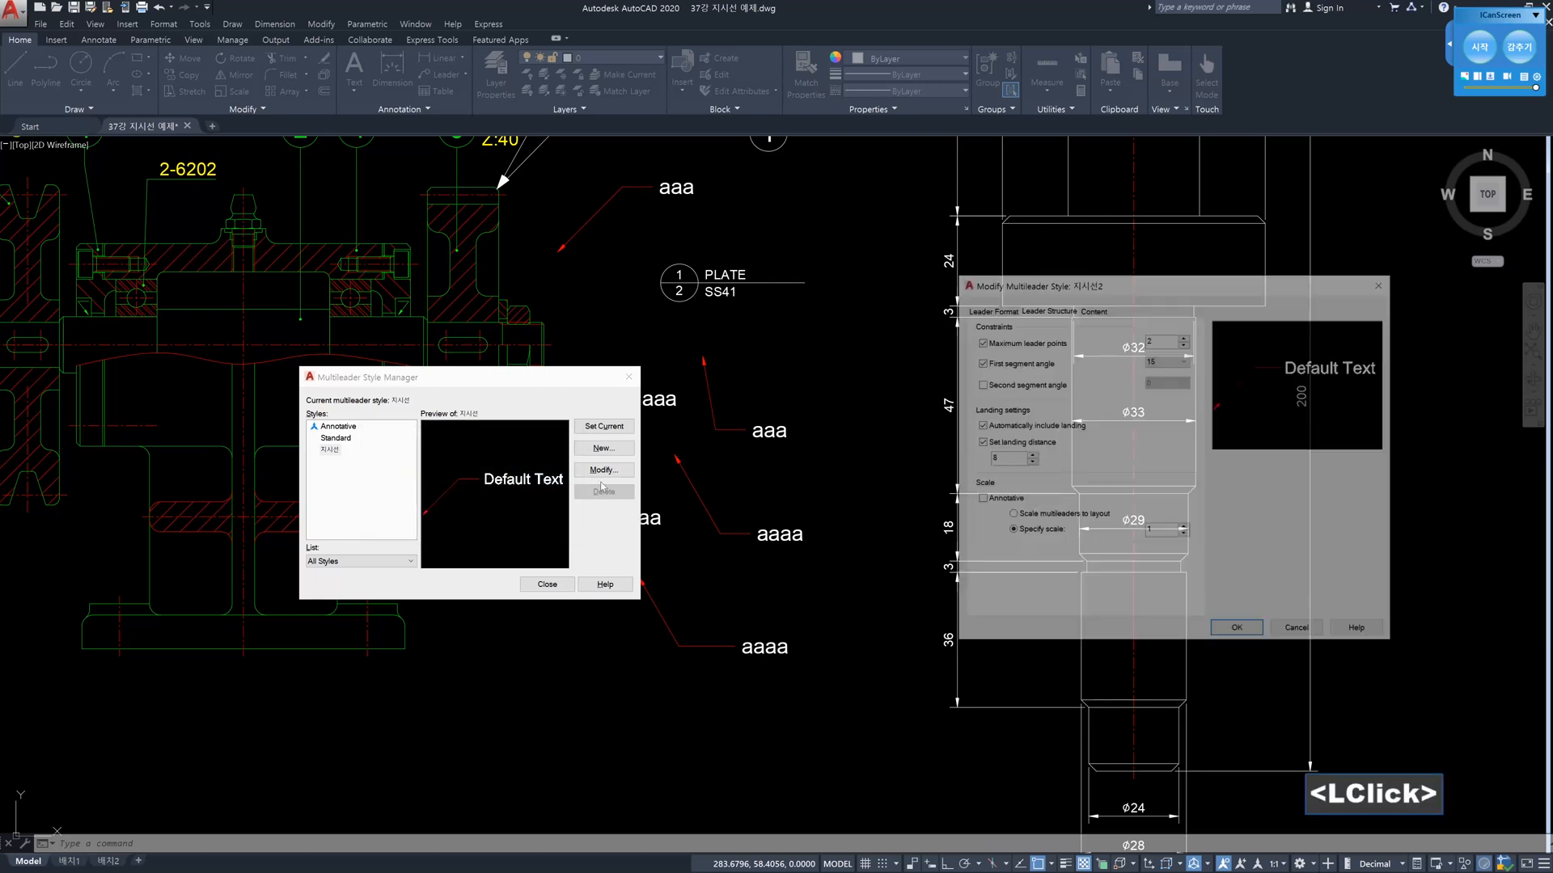
Set the specified scale of the 지시선2 multileader style to 2 and apply it
{"action": "left_click_drag", "start_coordinate": [1152, 530], "coordinate": [1145, 531]}
{"action": "type", "text": "2"}
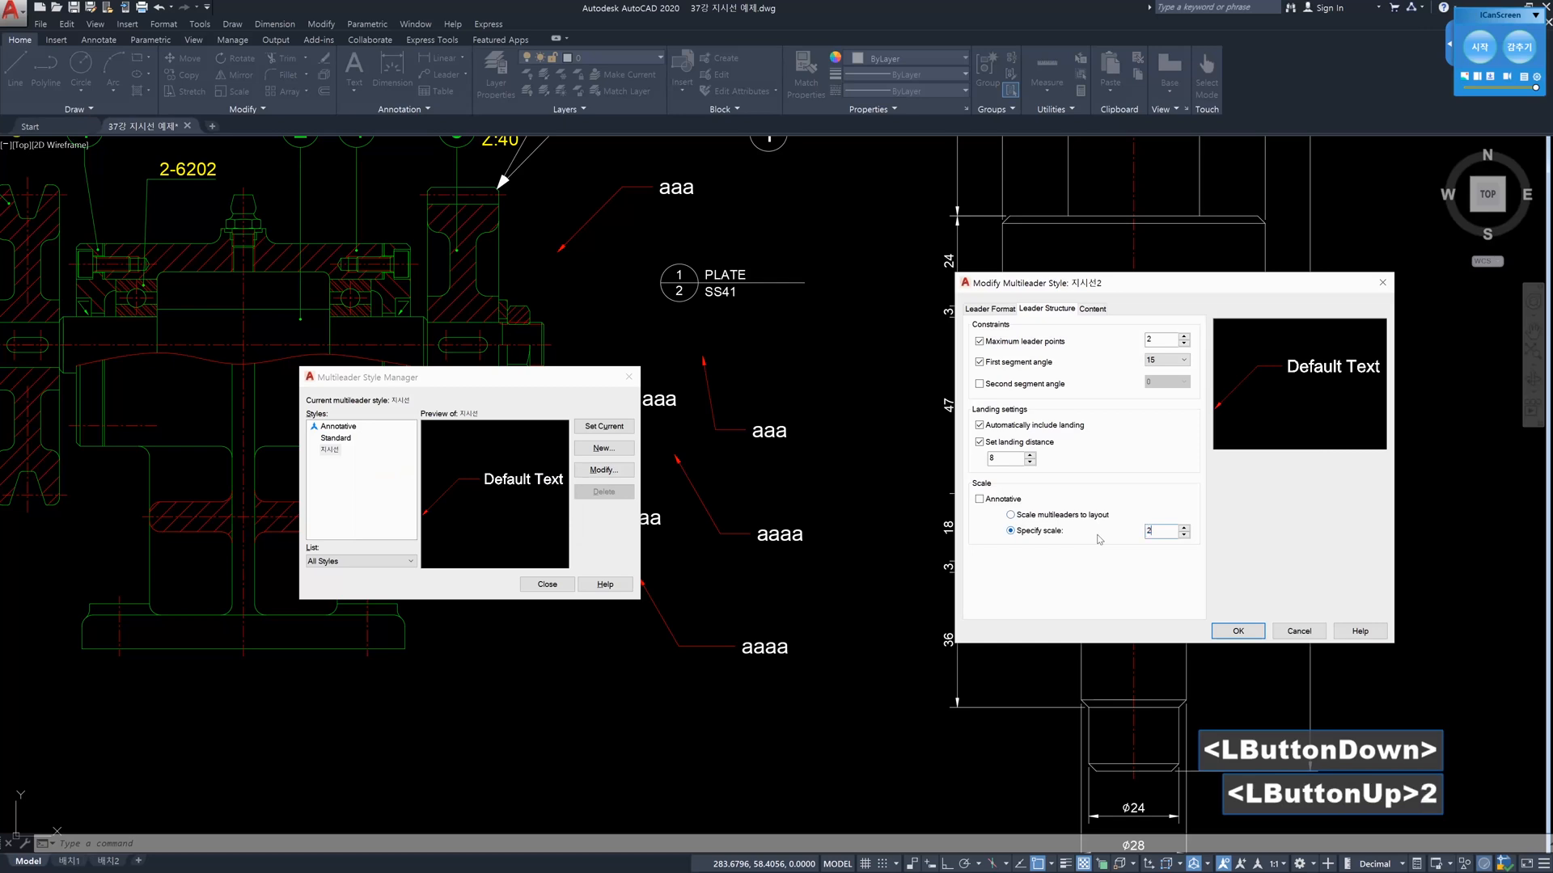
{"action": "left_click", "coordinate": [1215, 630]}
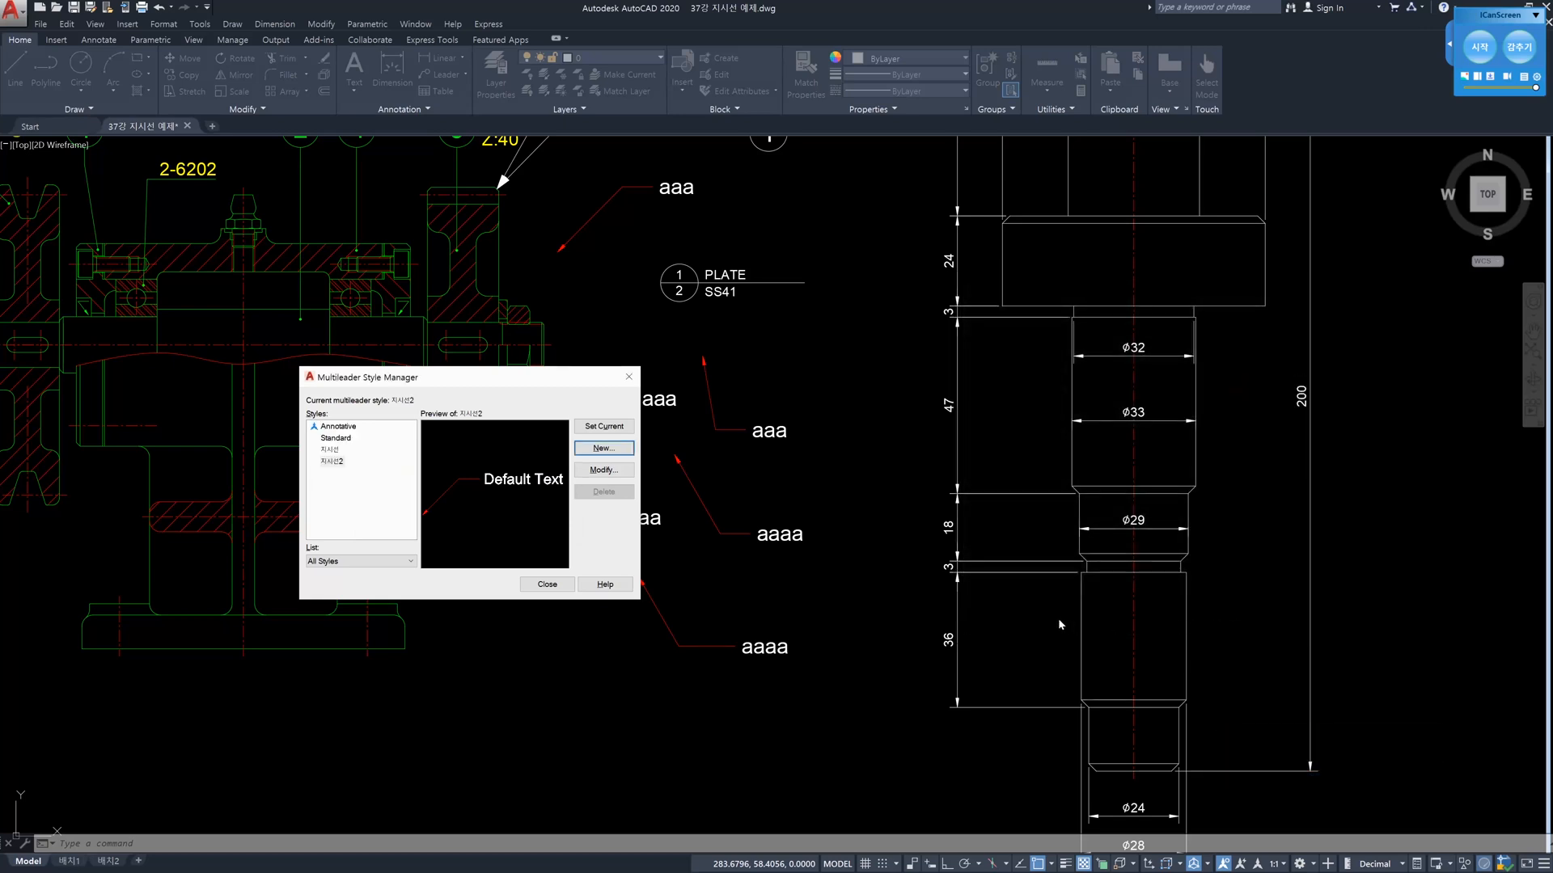
{"action": "left_click", "coordinate": [550, 584]}
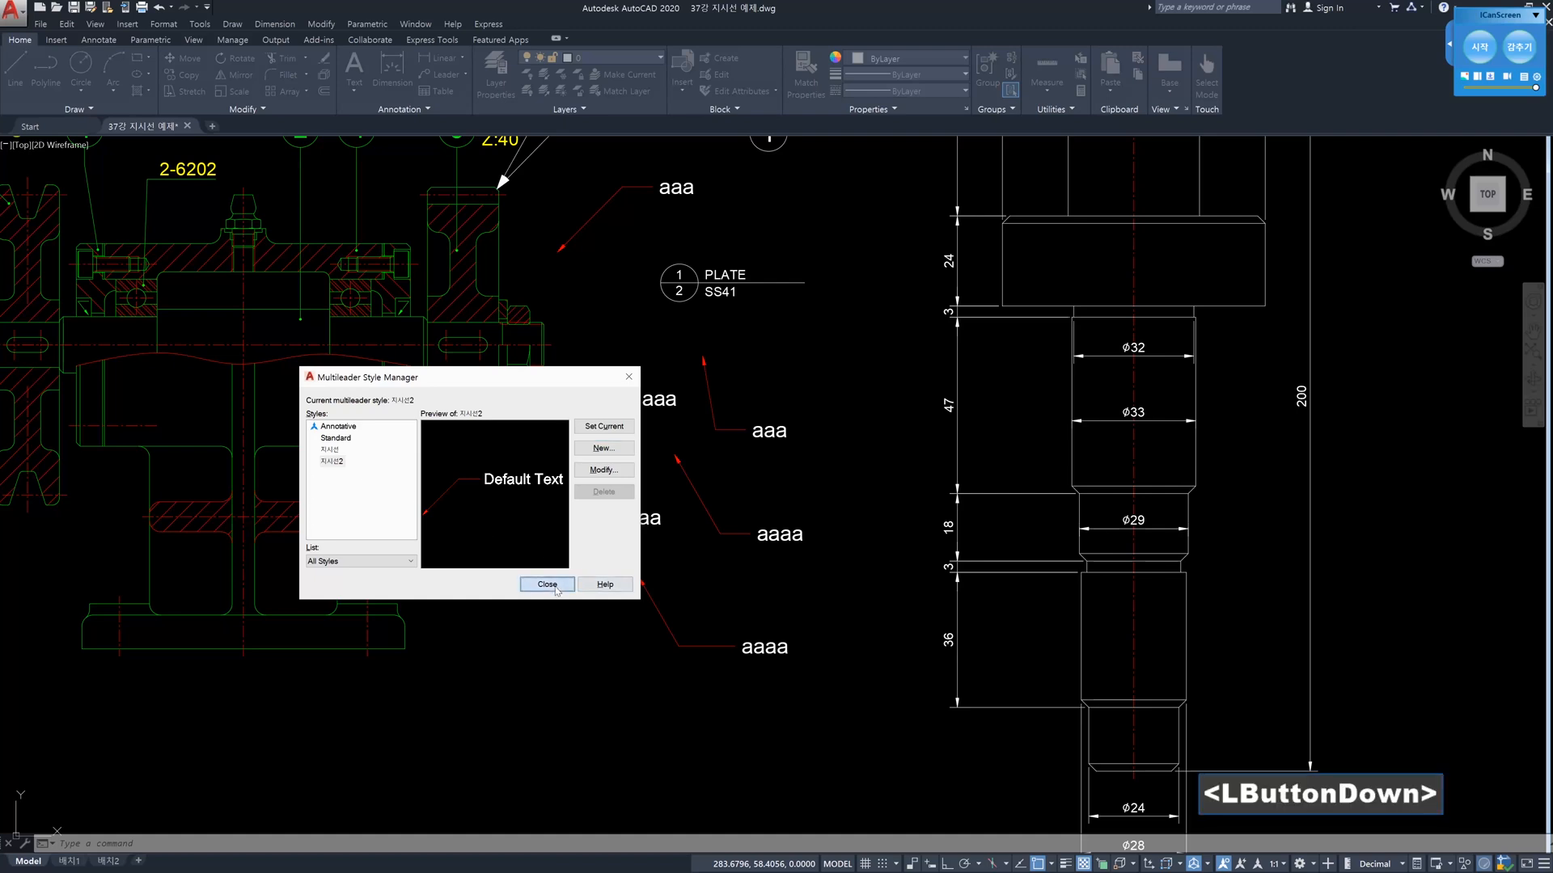
Place a multileader in the 지시선2 style with the text "aaaa" below the lowest existing "aaaa" leader
{"action": "type", "text": "ml"}
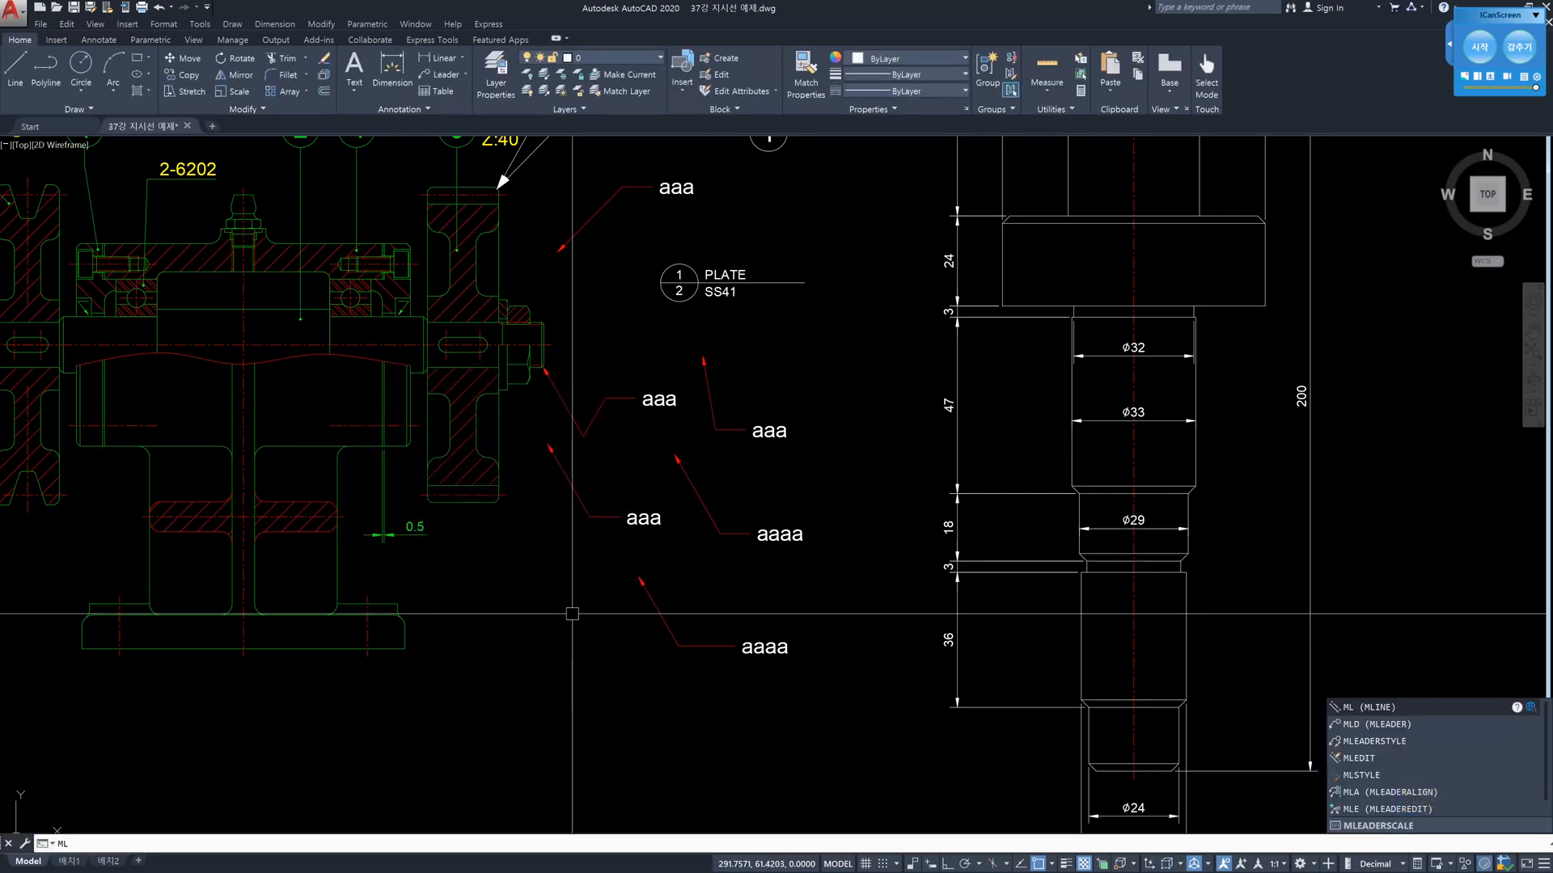
{"action": "type", "text": "d"}
{"action": "key", "text": "Return"}
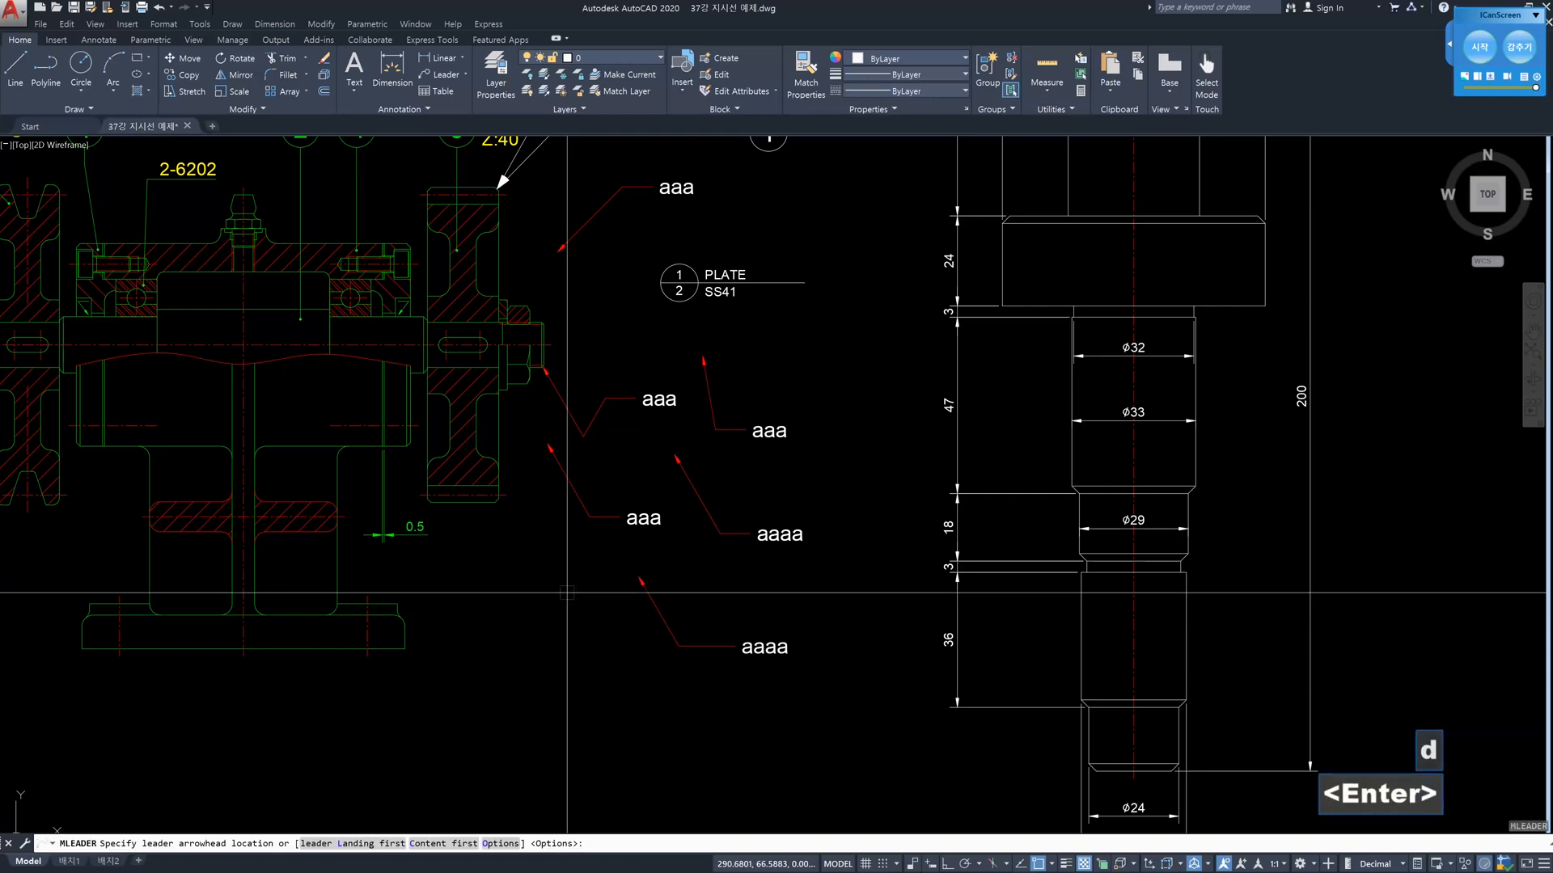
{"action": "left_click", "coordinate": [572, 599]}
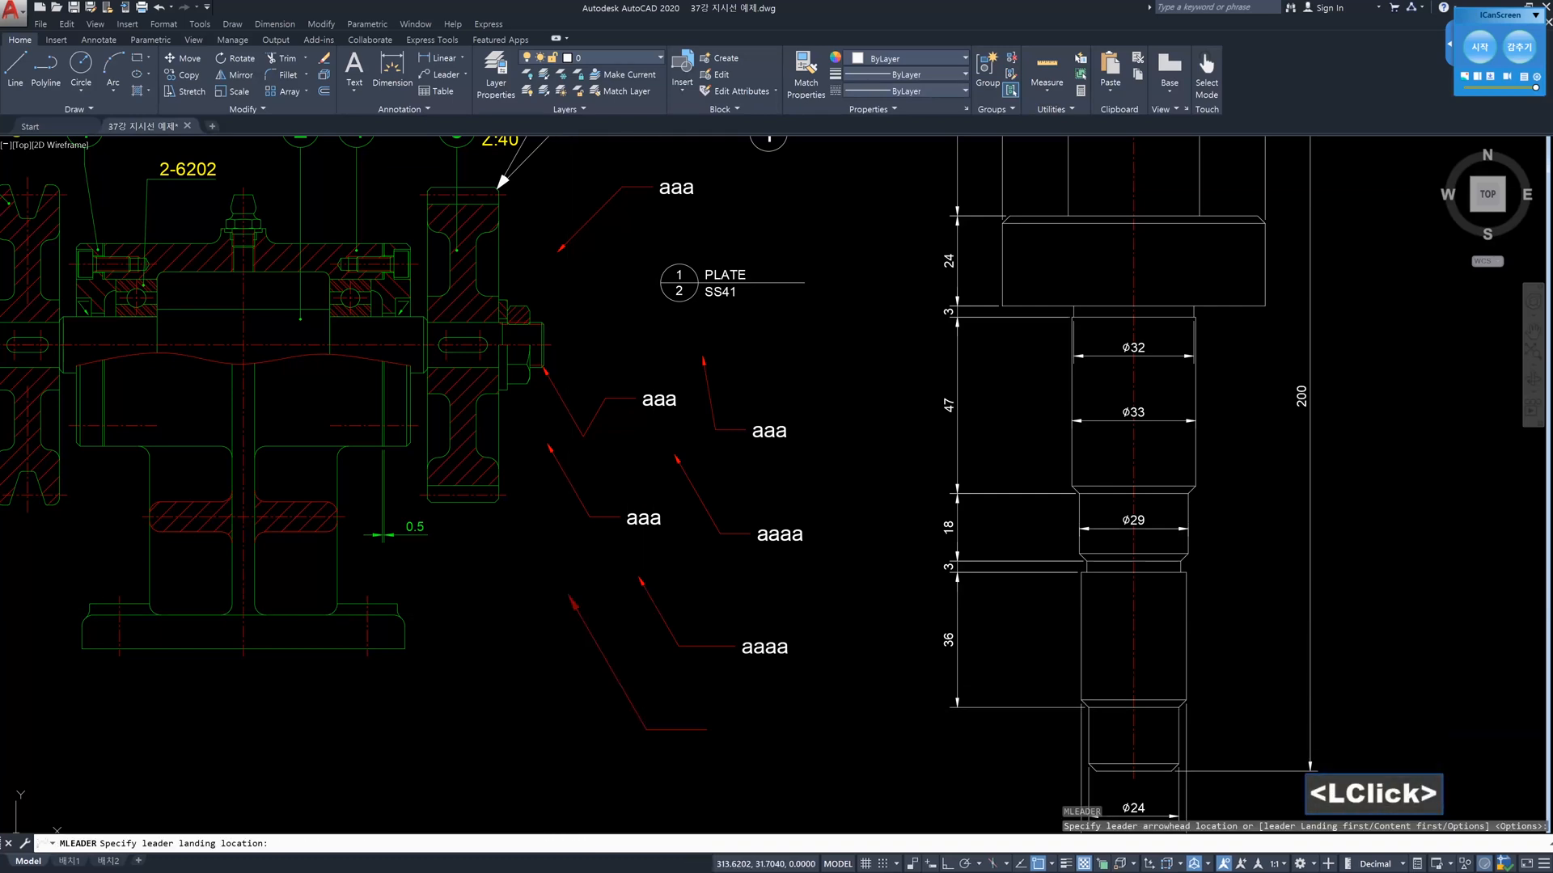
{"action": "left_click", "coordinate": [654, 725]}
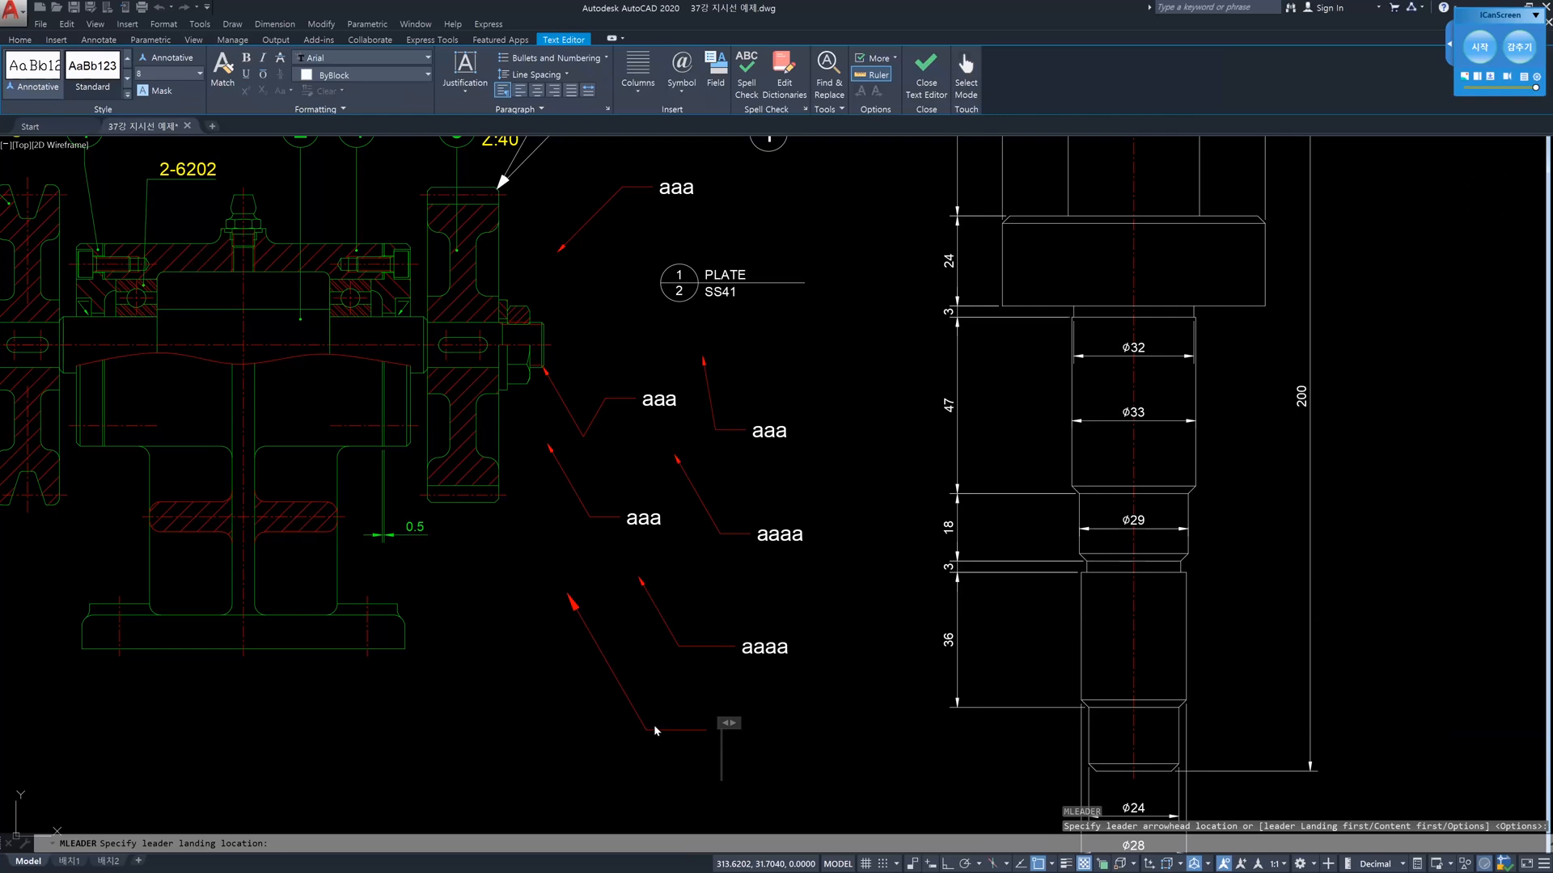
{"action": "type", "text": "aaaa"}
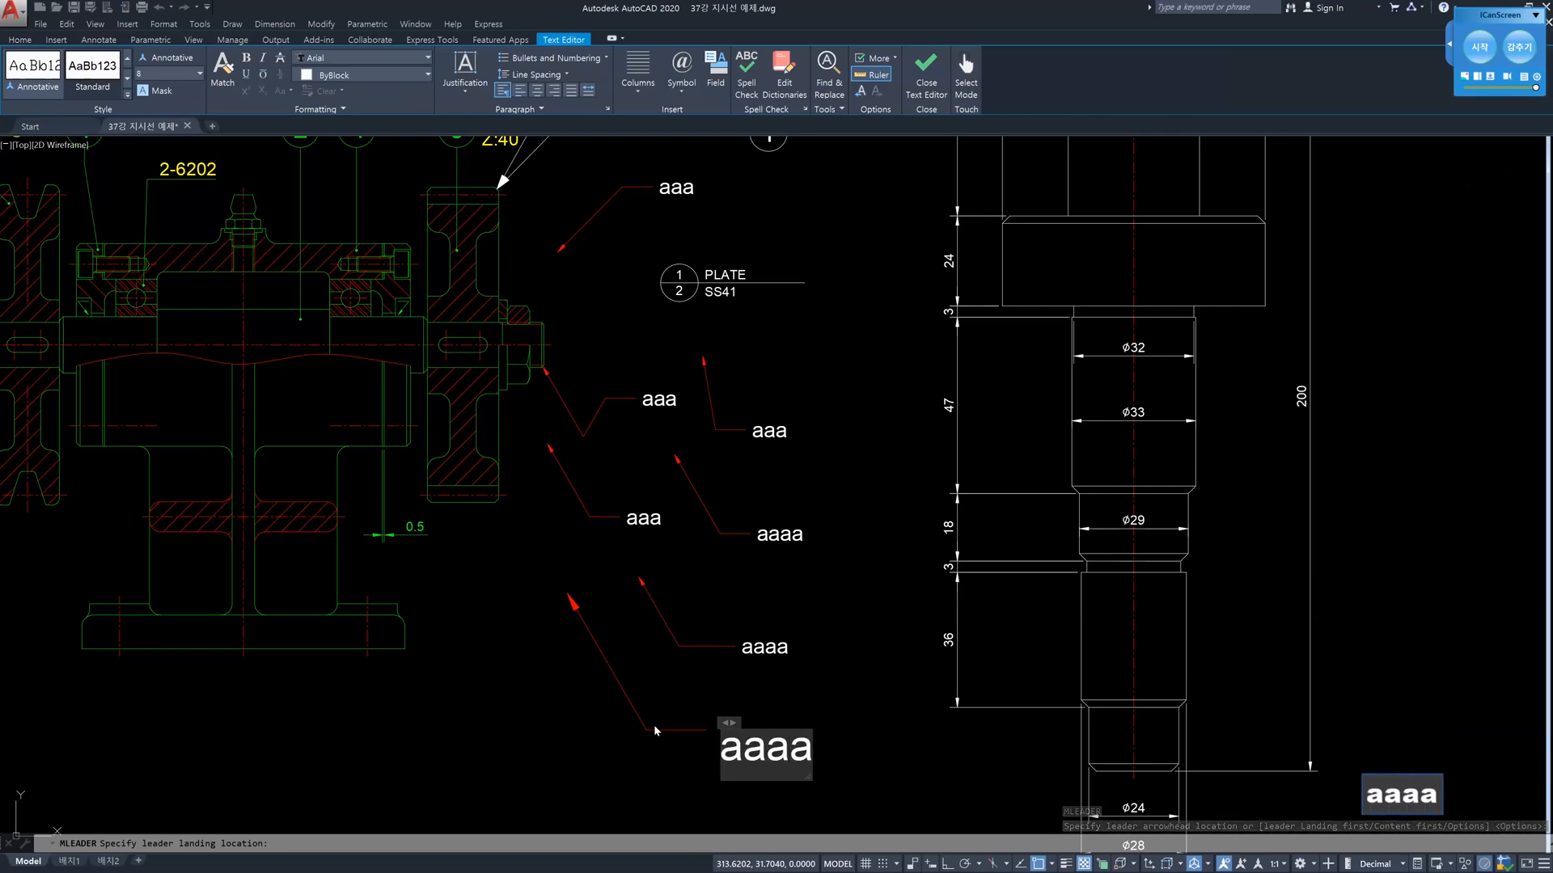
{"action": "key", "text": "ctrl+Return"}
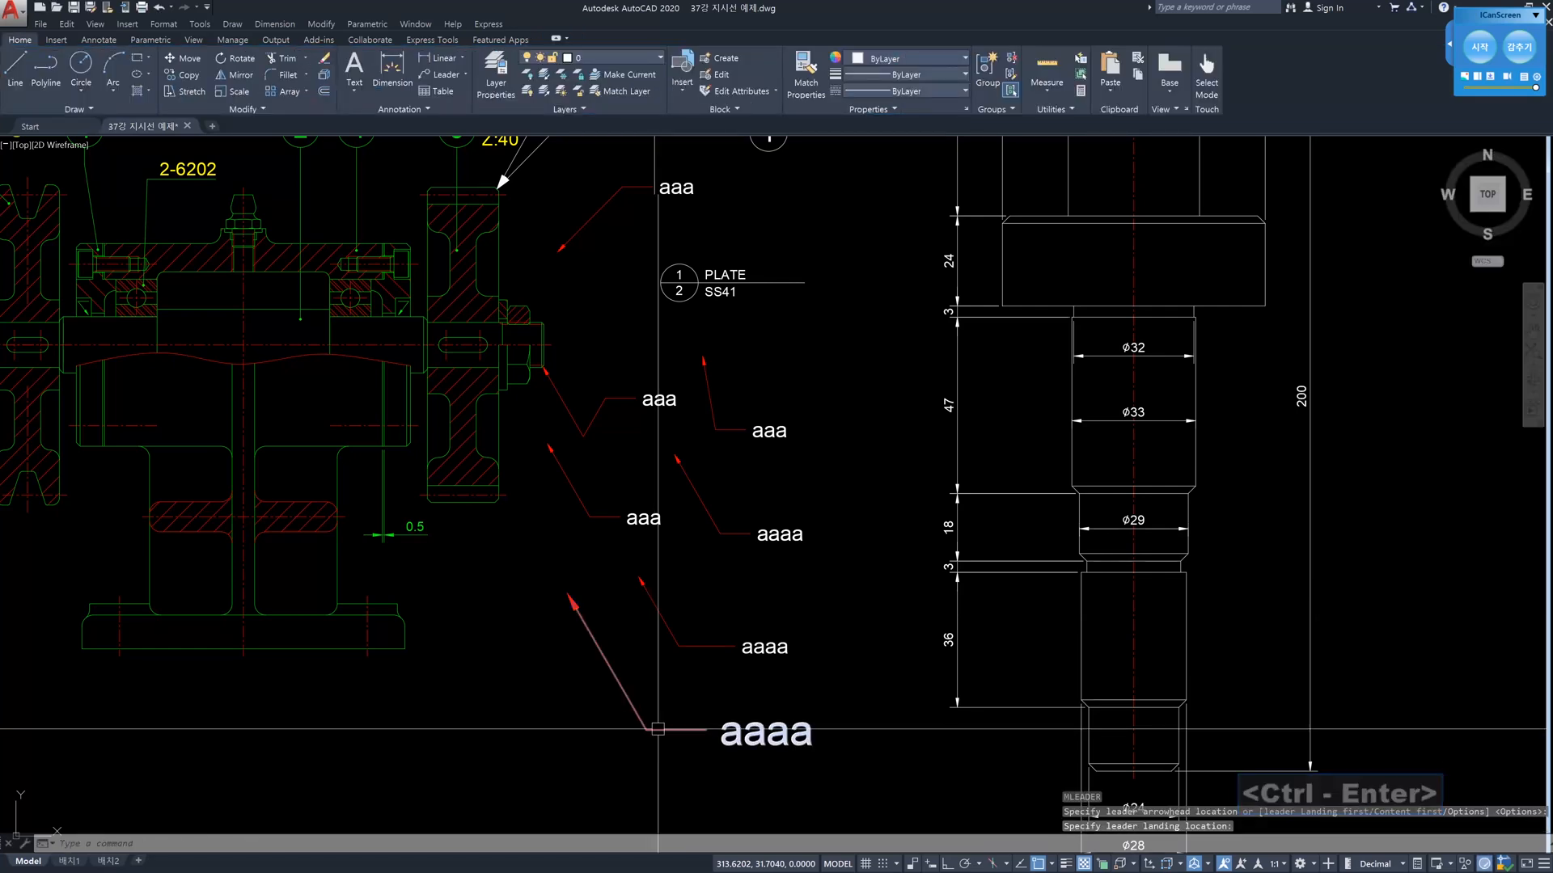
Erase the enlarged "aaaa" multileader drawn in the 지시선2 style
{"action": "left_click", "coordinate": [809, 777]}
{"action": "left_click", "coordinate": [595, 706]}
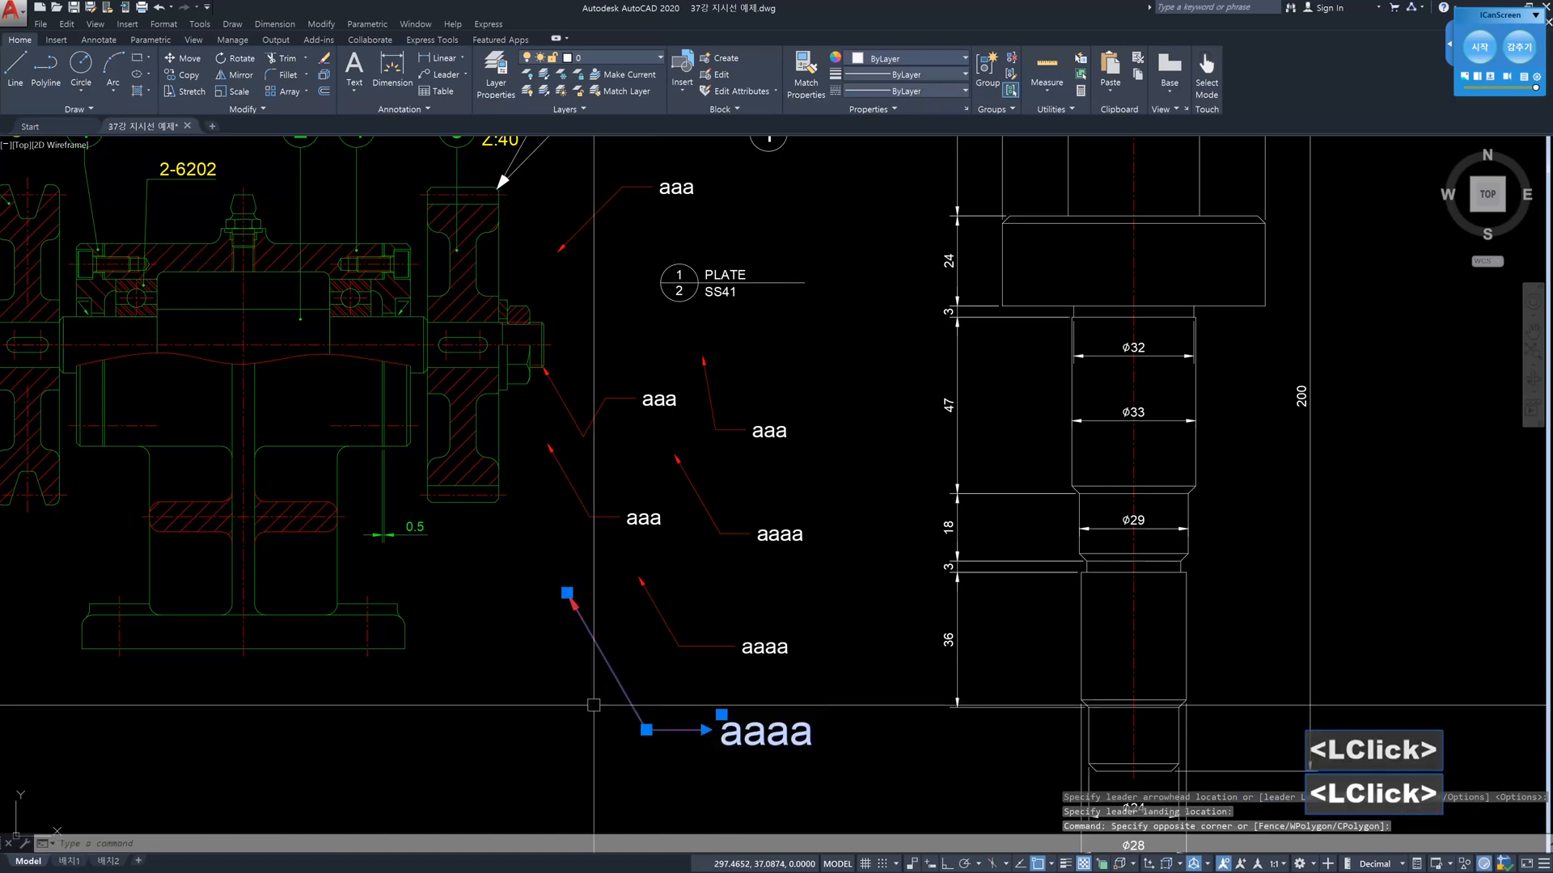
{"action": "key", "text": "Delete"}
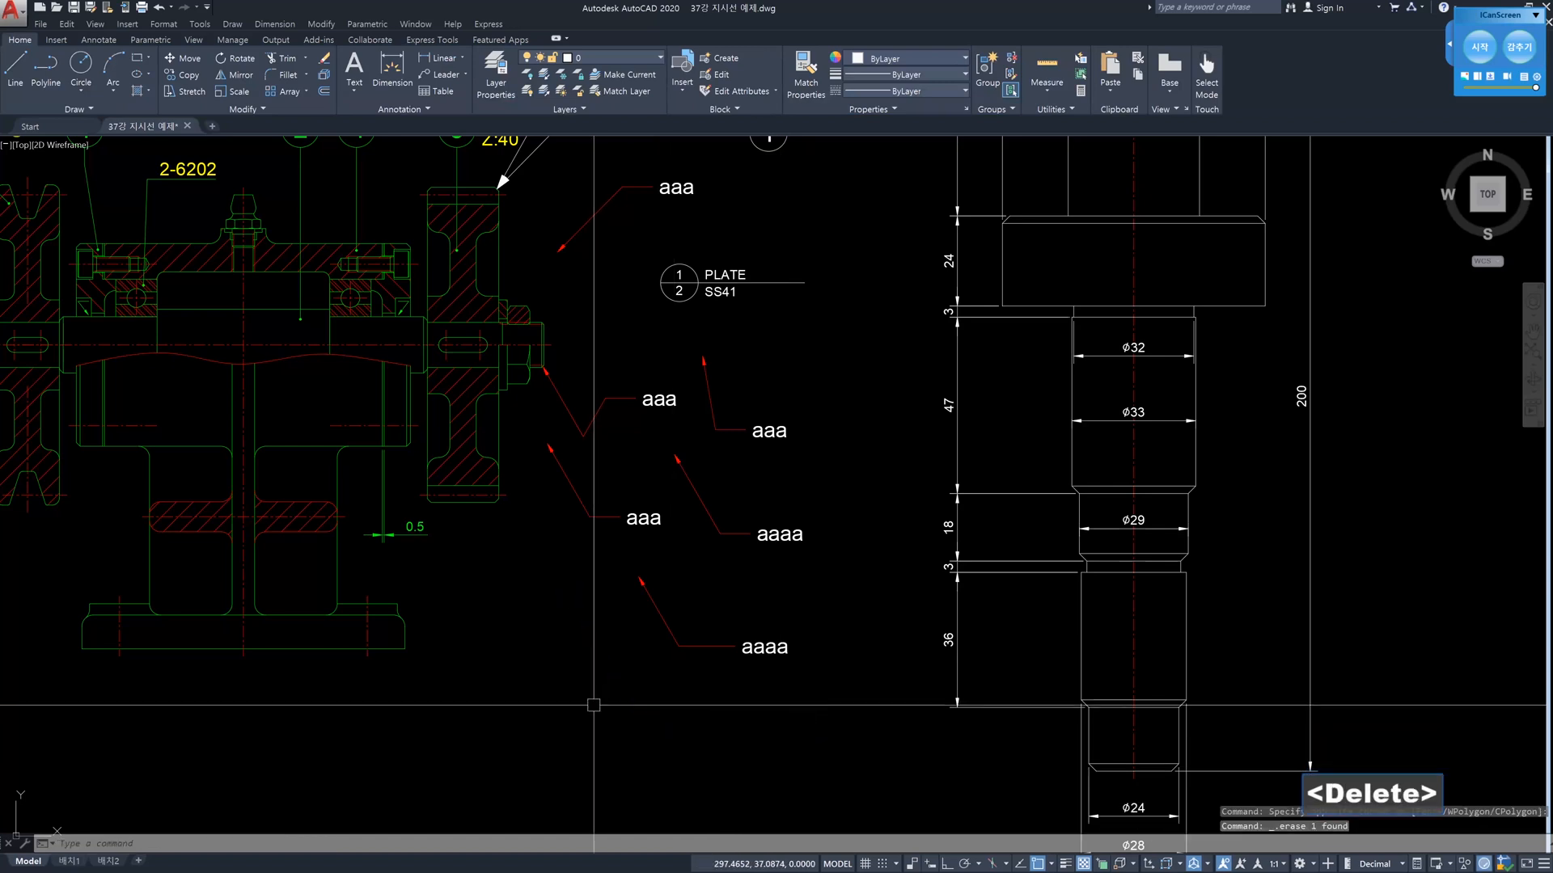
Switch the 지시선2 style to scale multileaders to layout, toggle Annotative on and off again, and apply the change
{"action": "type", "text": "mls"}
{"action": "key", "text": "Return"}
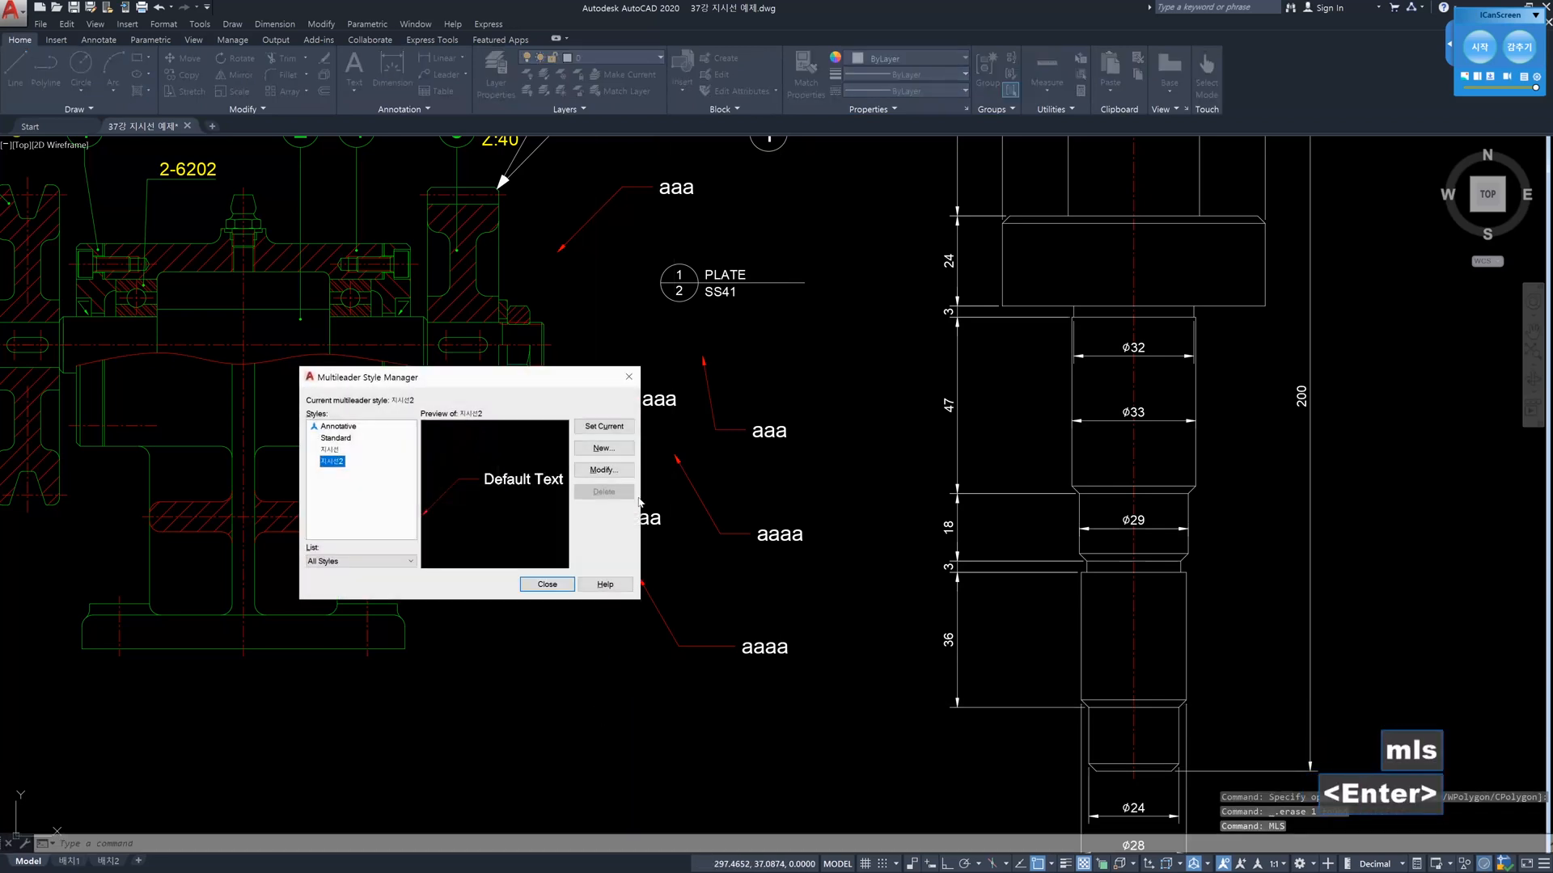
{"action": "left_click", "coordinate": [604, 470]}
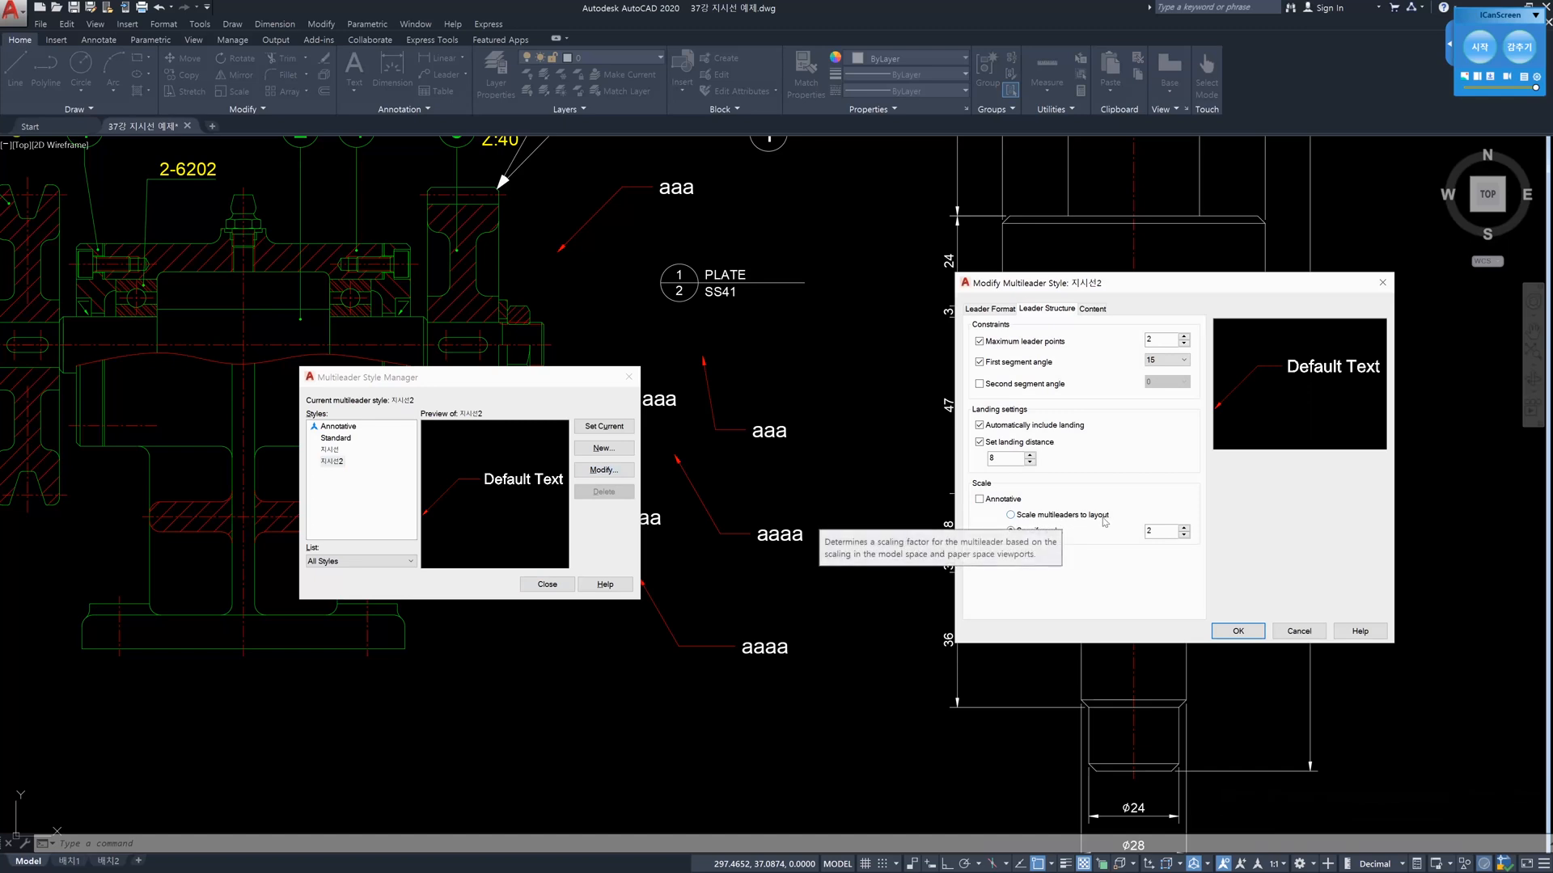
{"action": "left_click", "coordinate": [1011, 516]}
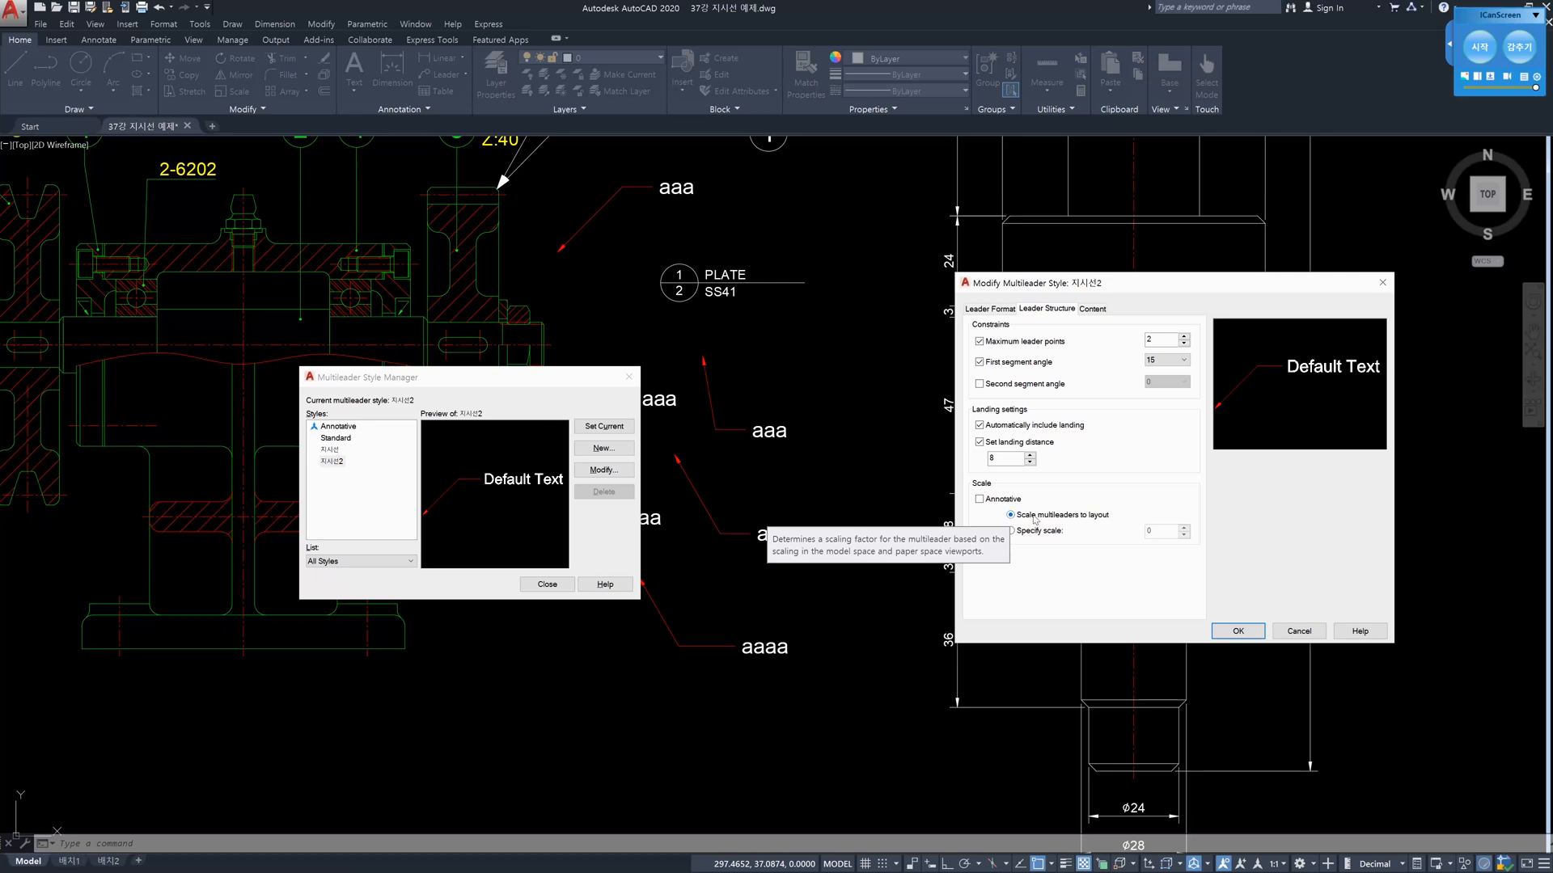
{"action": "left_click", "coordinate": [980, 500]}
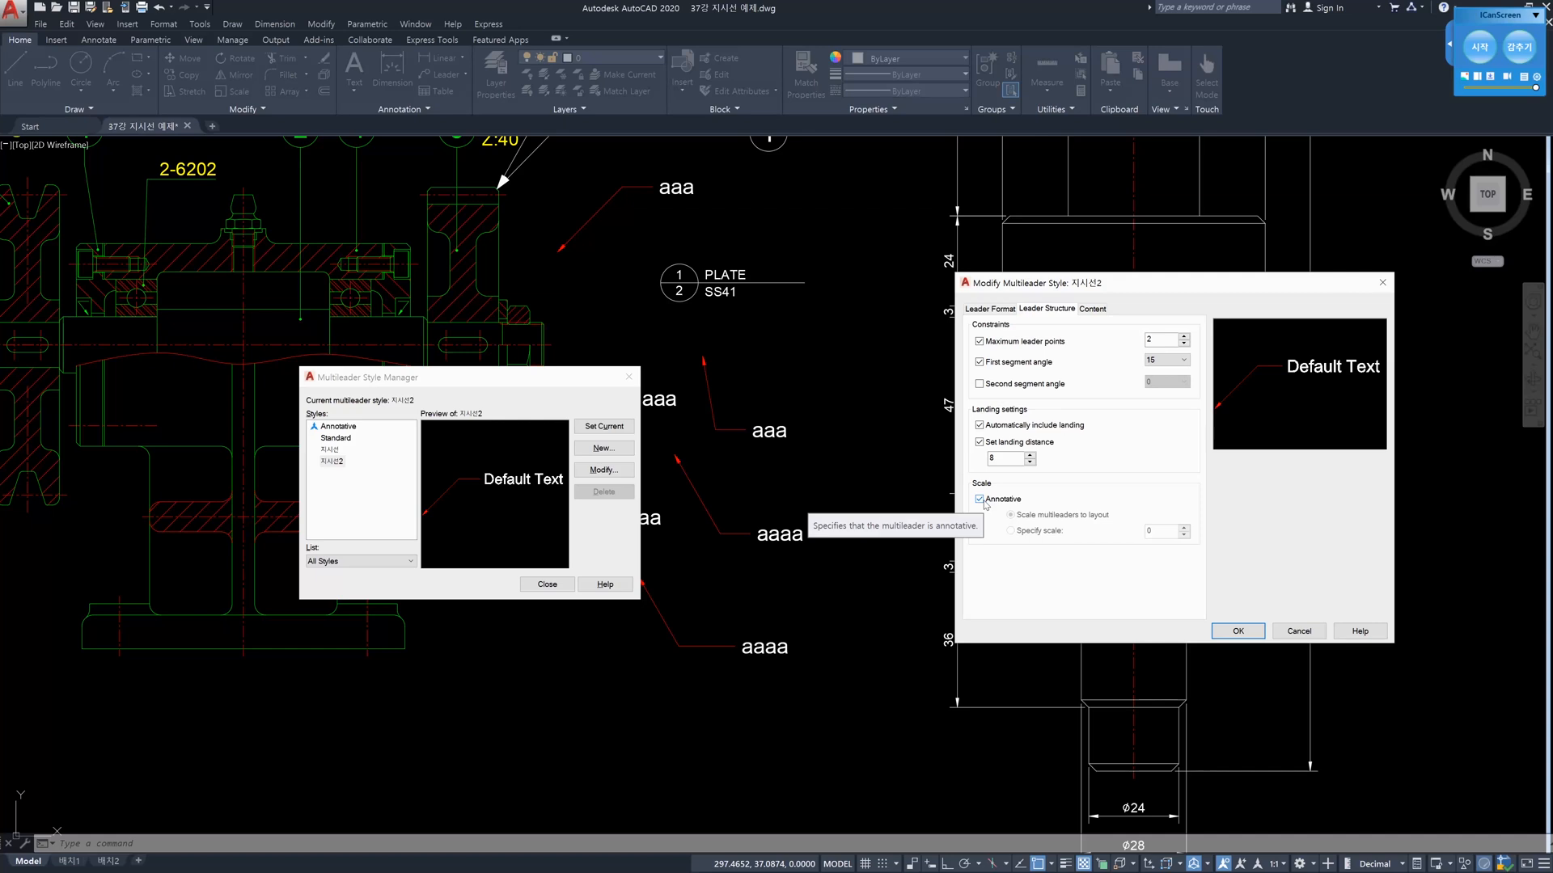
{"action": "left_click", "coordinate": [981, 500]}
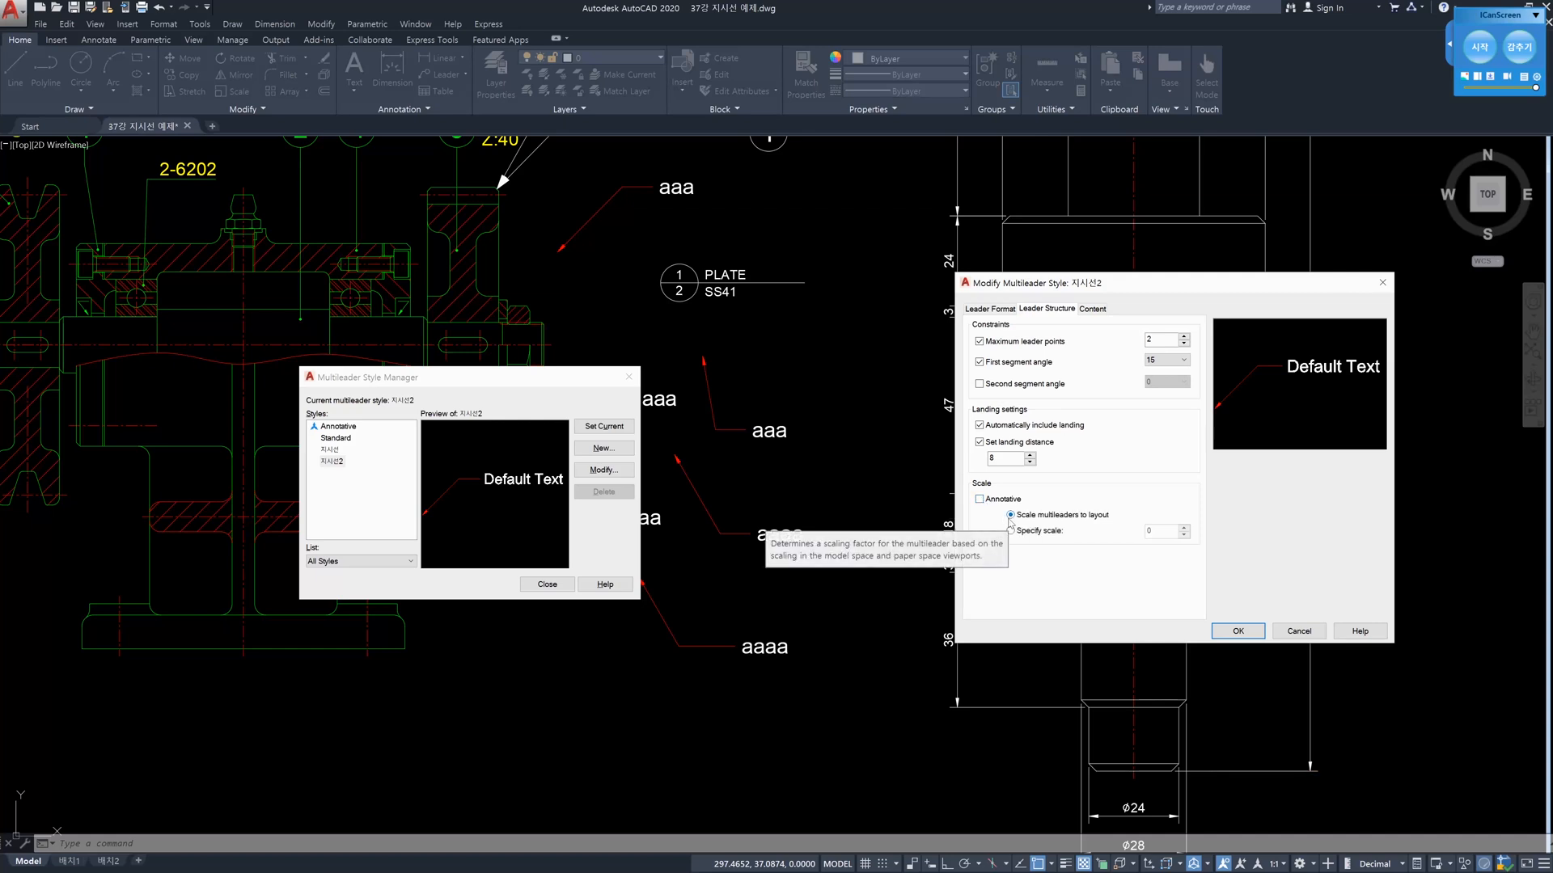
{"action": "left_click", "coordinate": [1236, 631]}
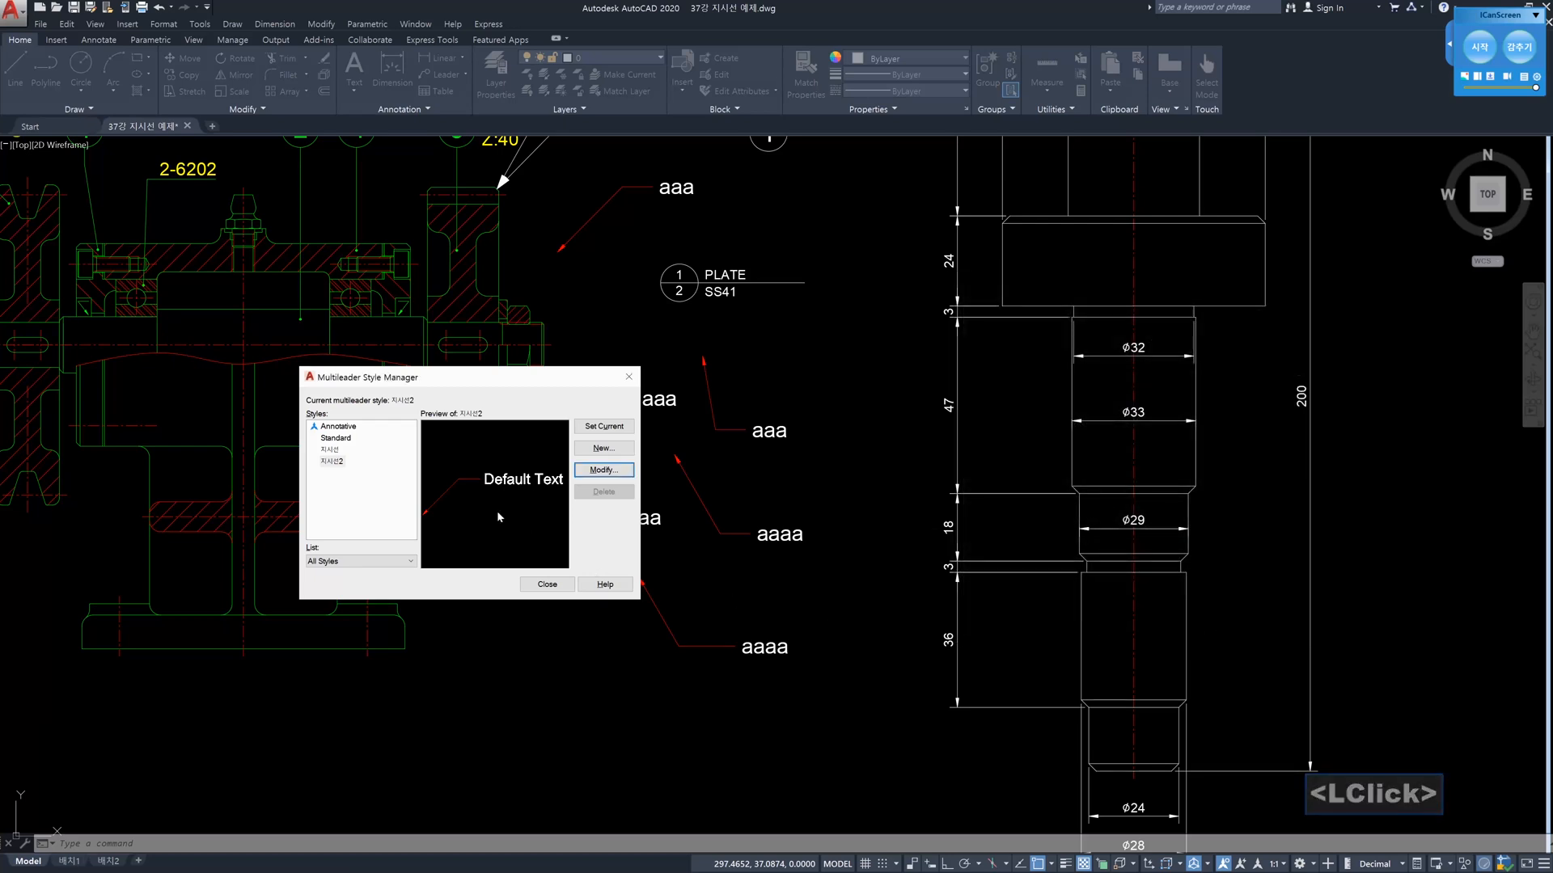
Make 지시선 the current multileader style, delete the 지시선2 style, and select 지시선 in the style list
{"action": "left_click", "coordinate": [334, 462]}
{"action": "left_click", "coordinate": [334, 462]}
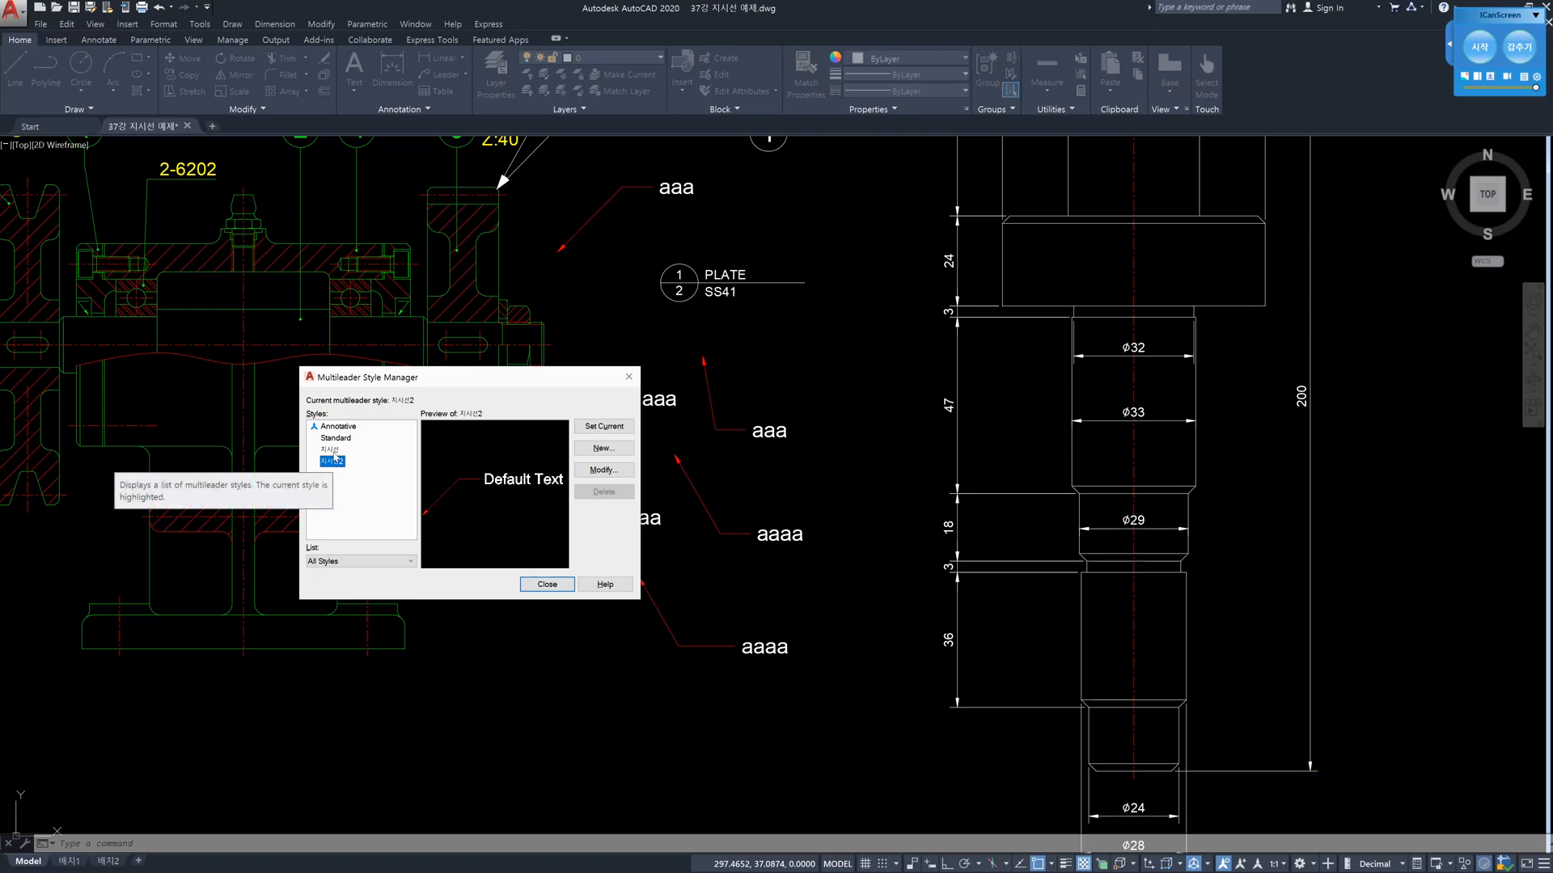
{"action": "double_click", "coordinate": [331, 449]}
{"action": "left_click", "coordinate": [347, 464]}
{"action": "left_click", "coordinate": [602, 492]}
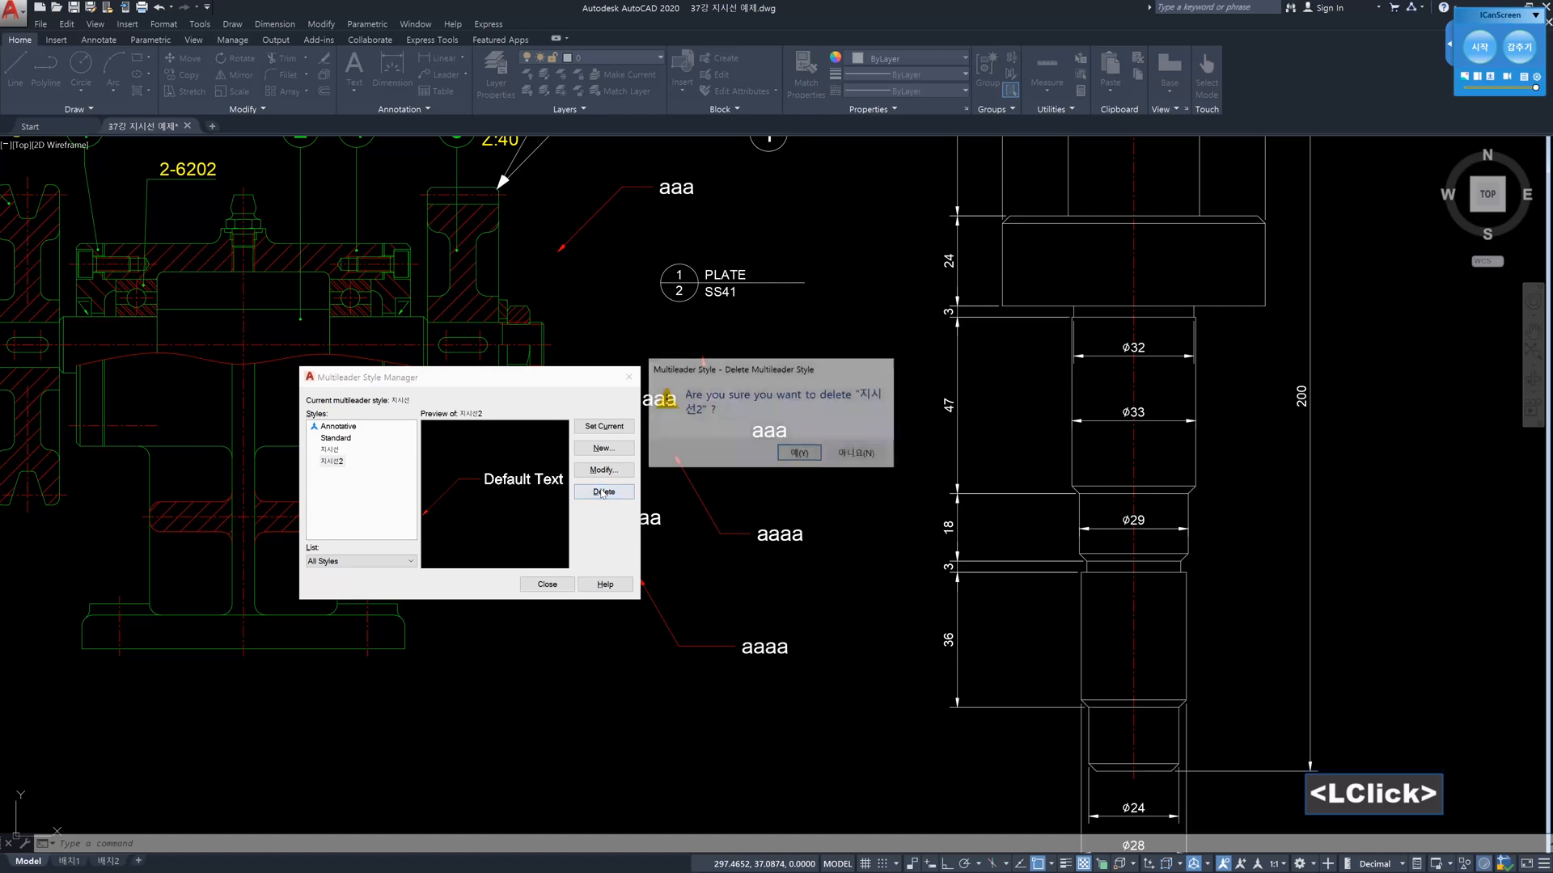
{"action": "left_click", "coordinate": [793, 455]}
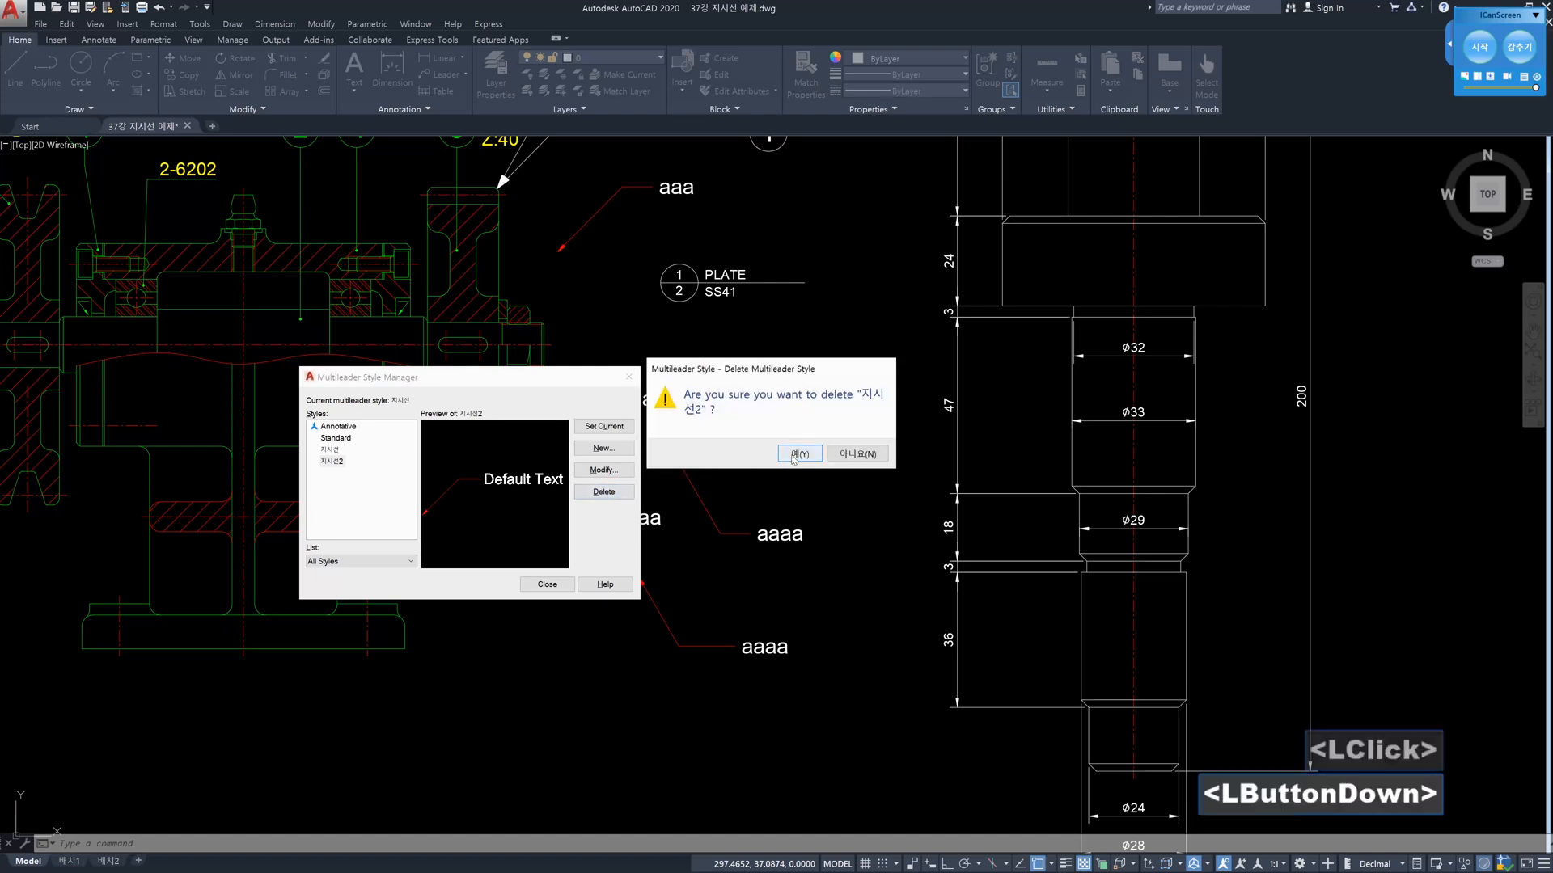
{"action": "left_click", "coordinate": [338, 455]}
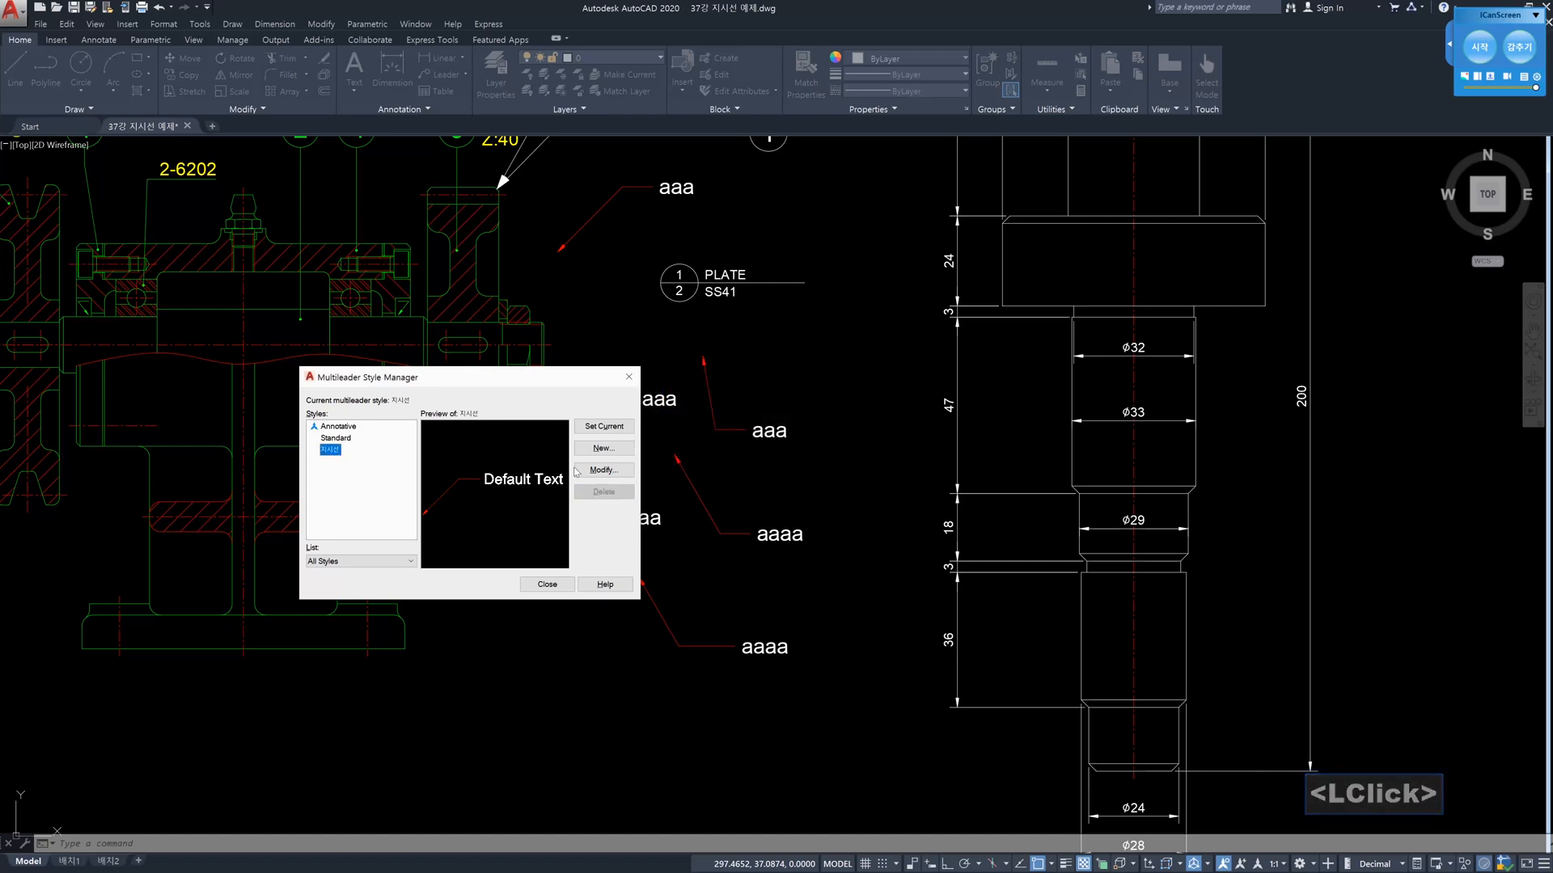
Create an annotative multileader style based on 지시선, keeping the suggested copy name and the remaining leader structure settings
{"action": "left_click", "coordinate": [609, 450]}
{"action": "left_click_drag", "start_coordinate": [507, 440], "coordinate": [897, 416]}
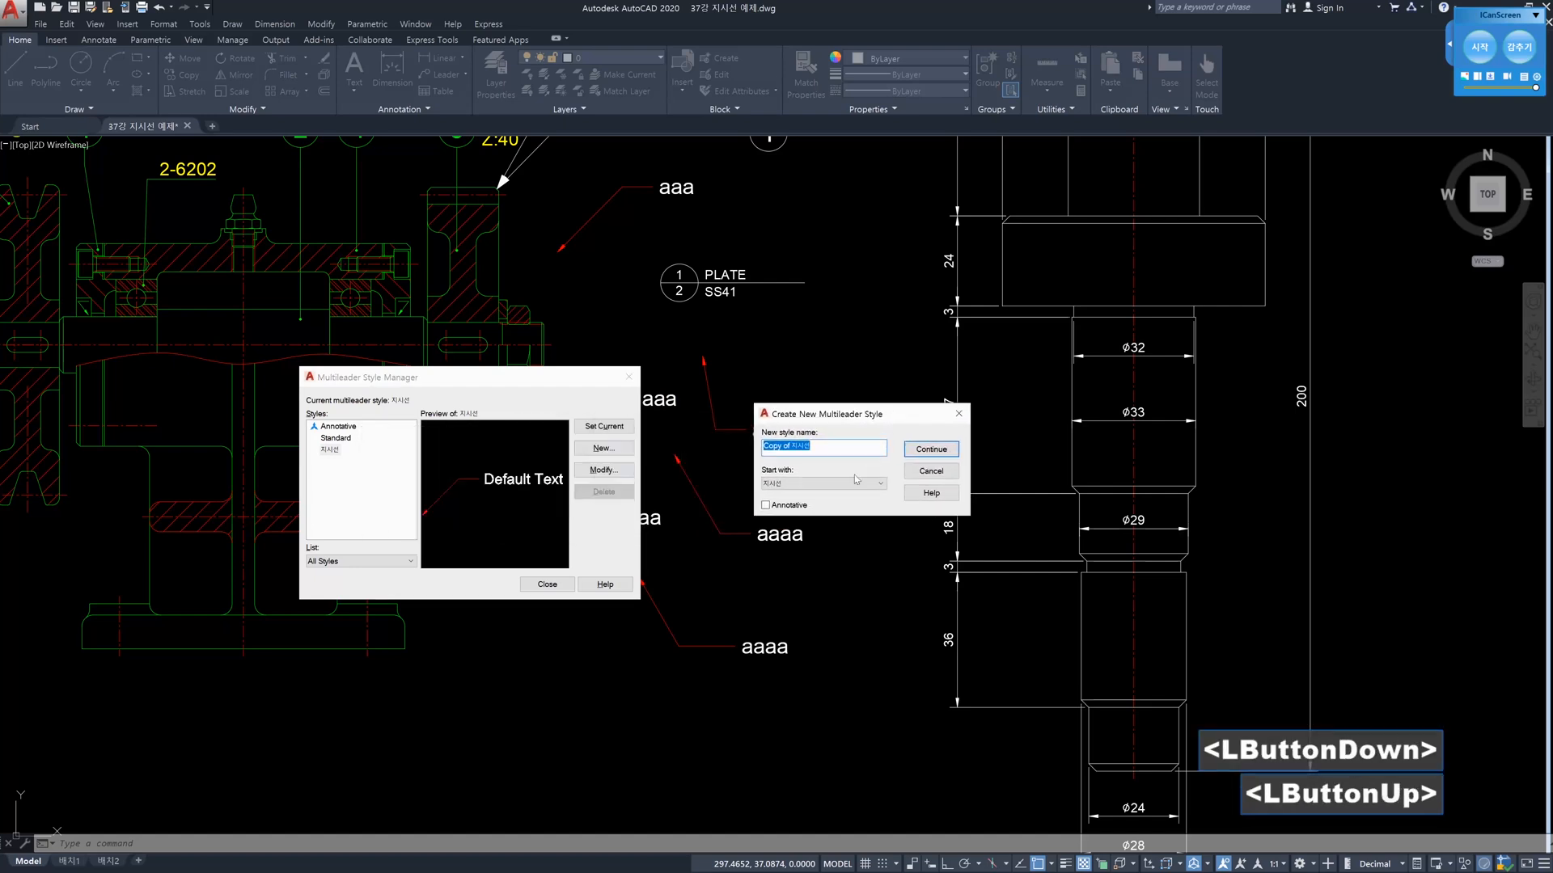
{"action": "left_click", "coordinate": [766, 506]}
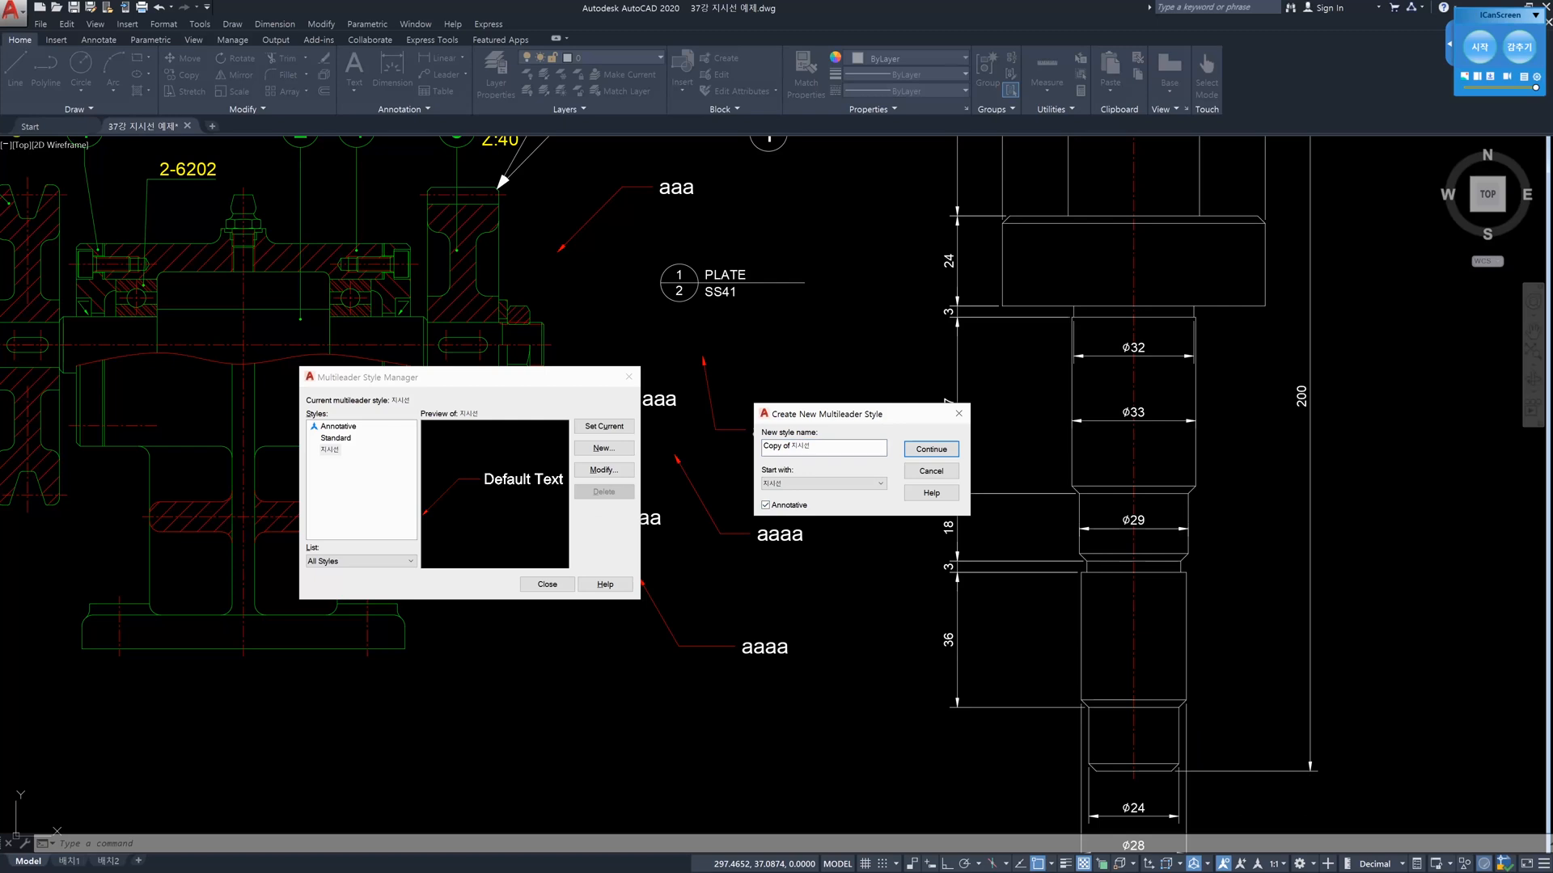
{"action": "left_click", "coordinate": [919, 458]}
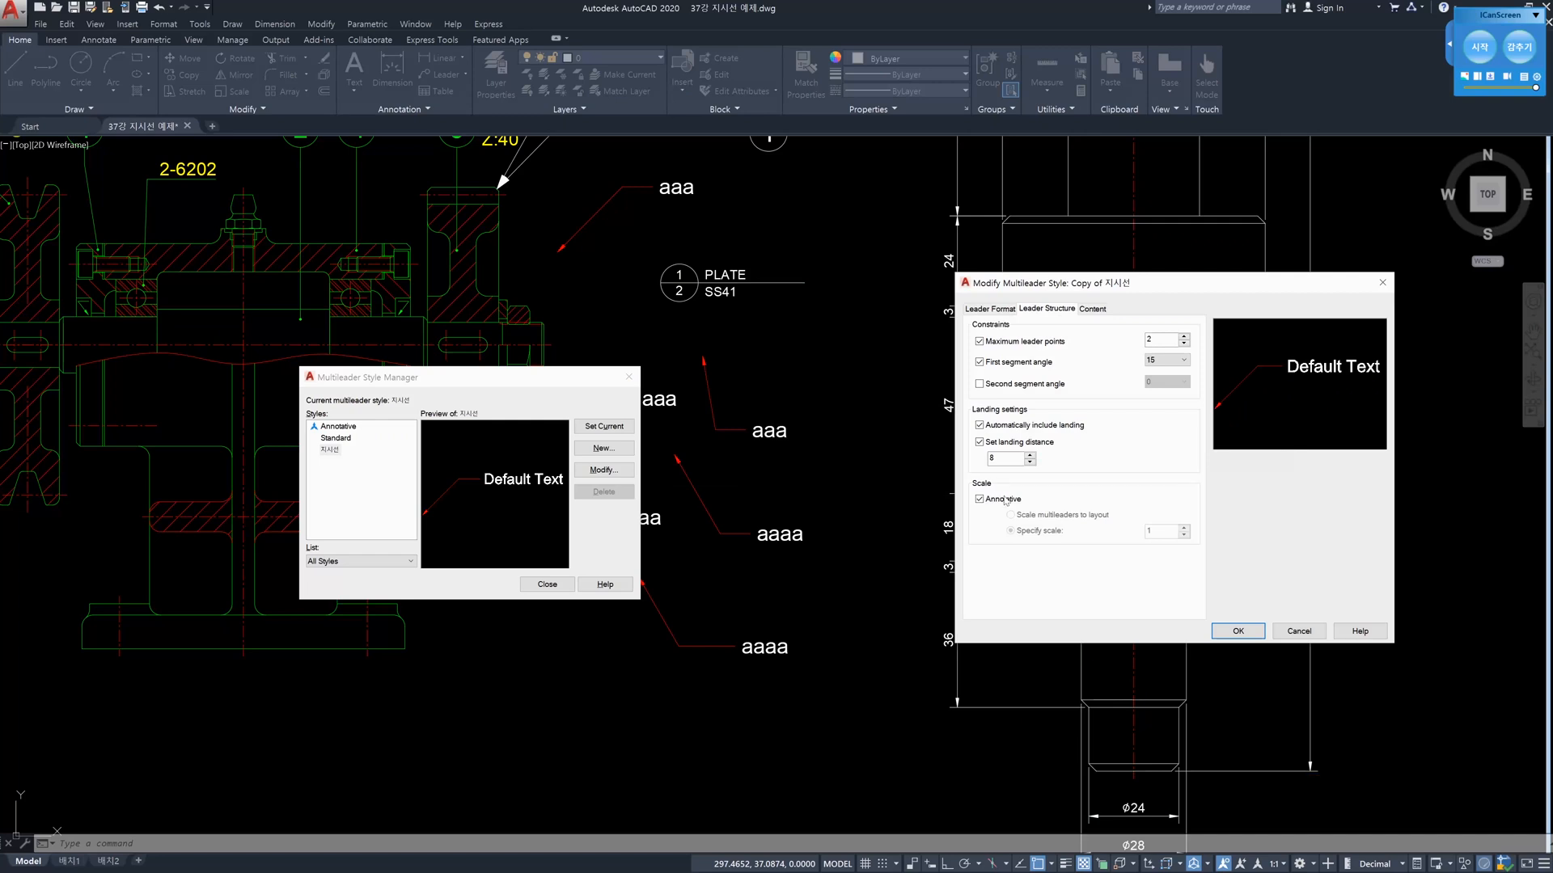
{"action": "left_click", "coordinate": [978, 500]}
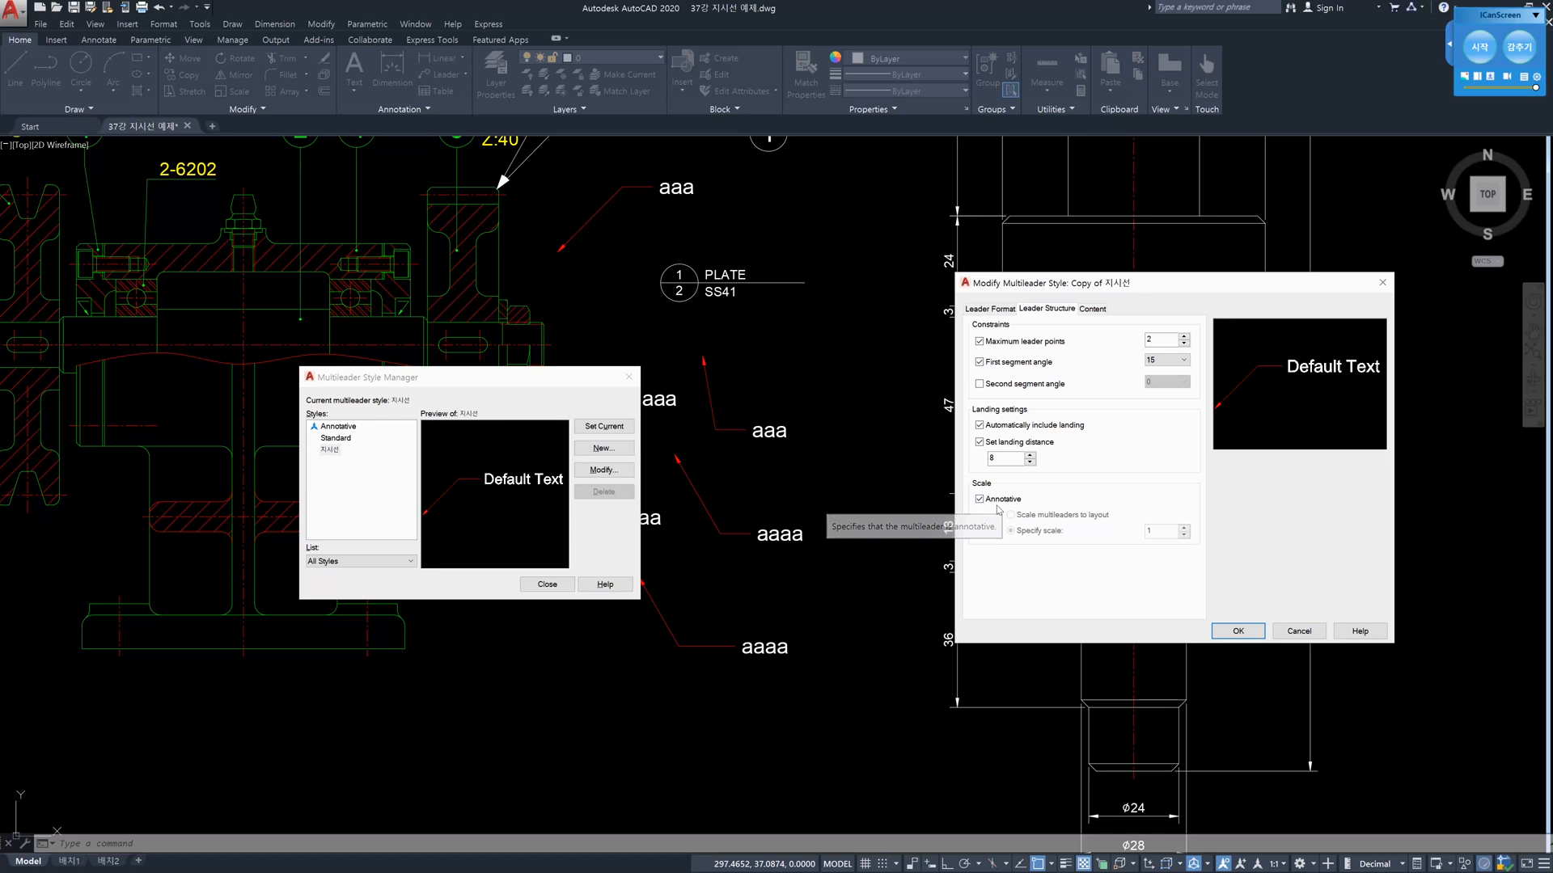
{"action": "left_click", "coordinate": [1237, 632]}
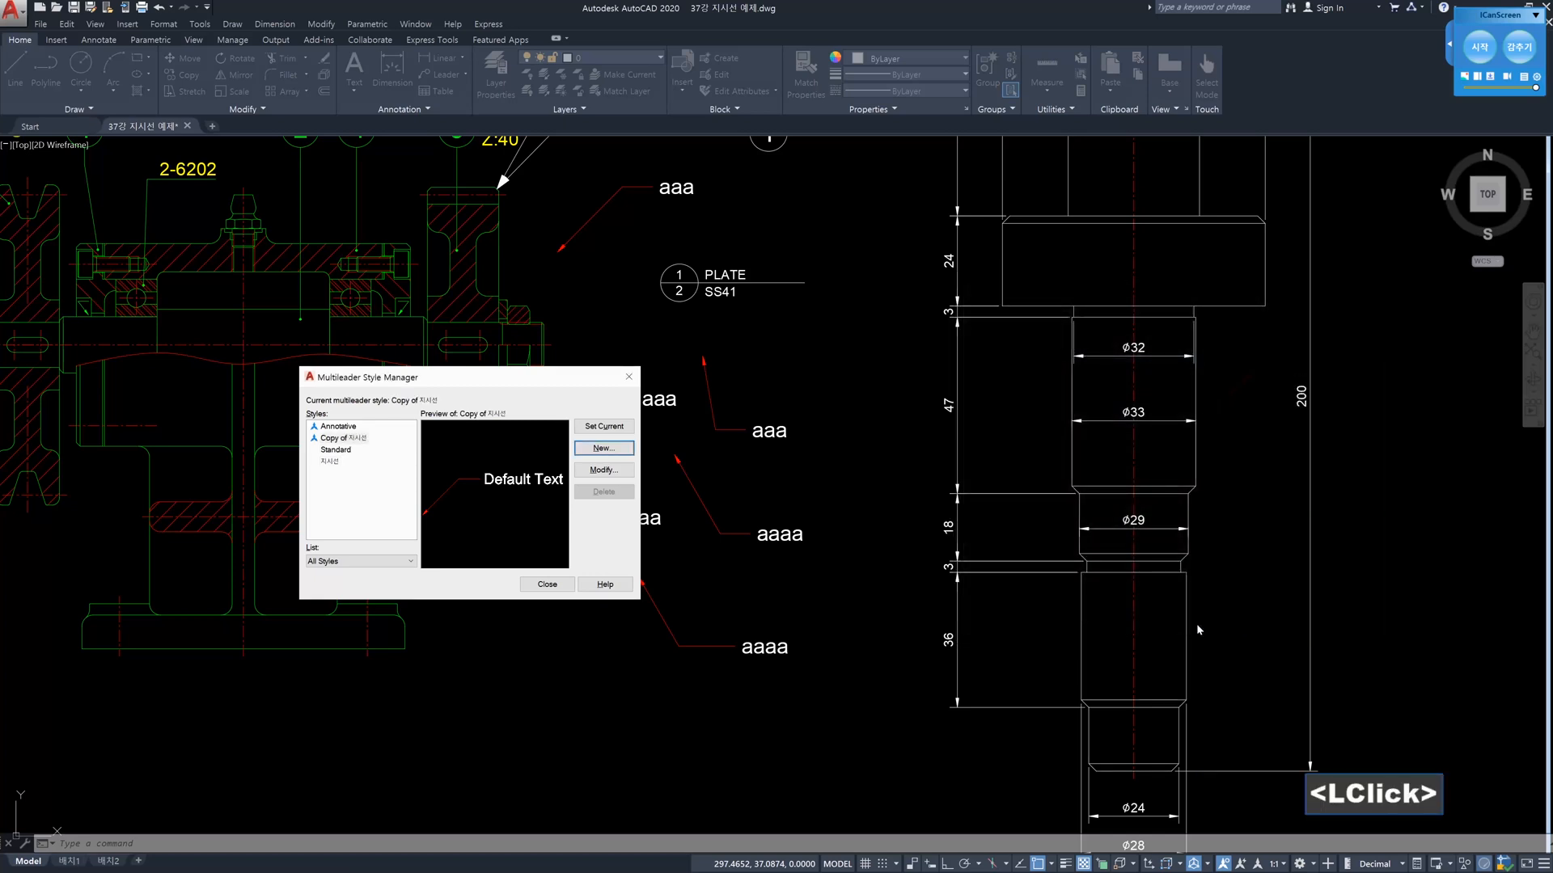
Make 지시선 the current multileader style and delete the annotative style Copy of 지시선
{"action": "left_click", "coordinate": [339, 439]}
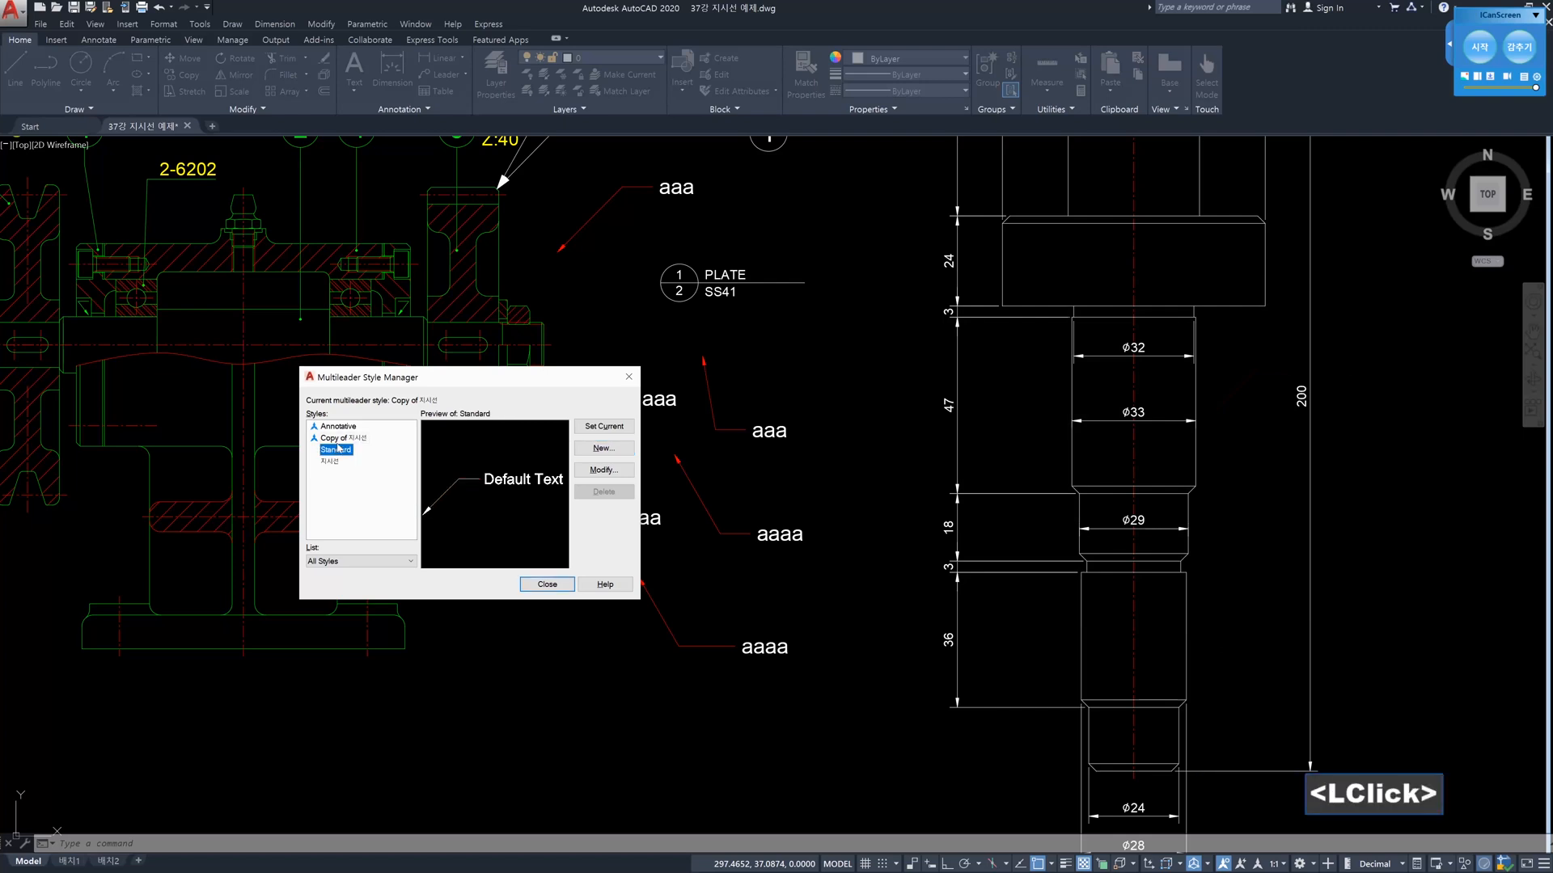
{"action": "left_click", "coordinate": [339, 444]}
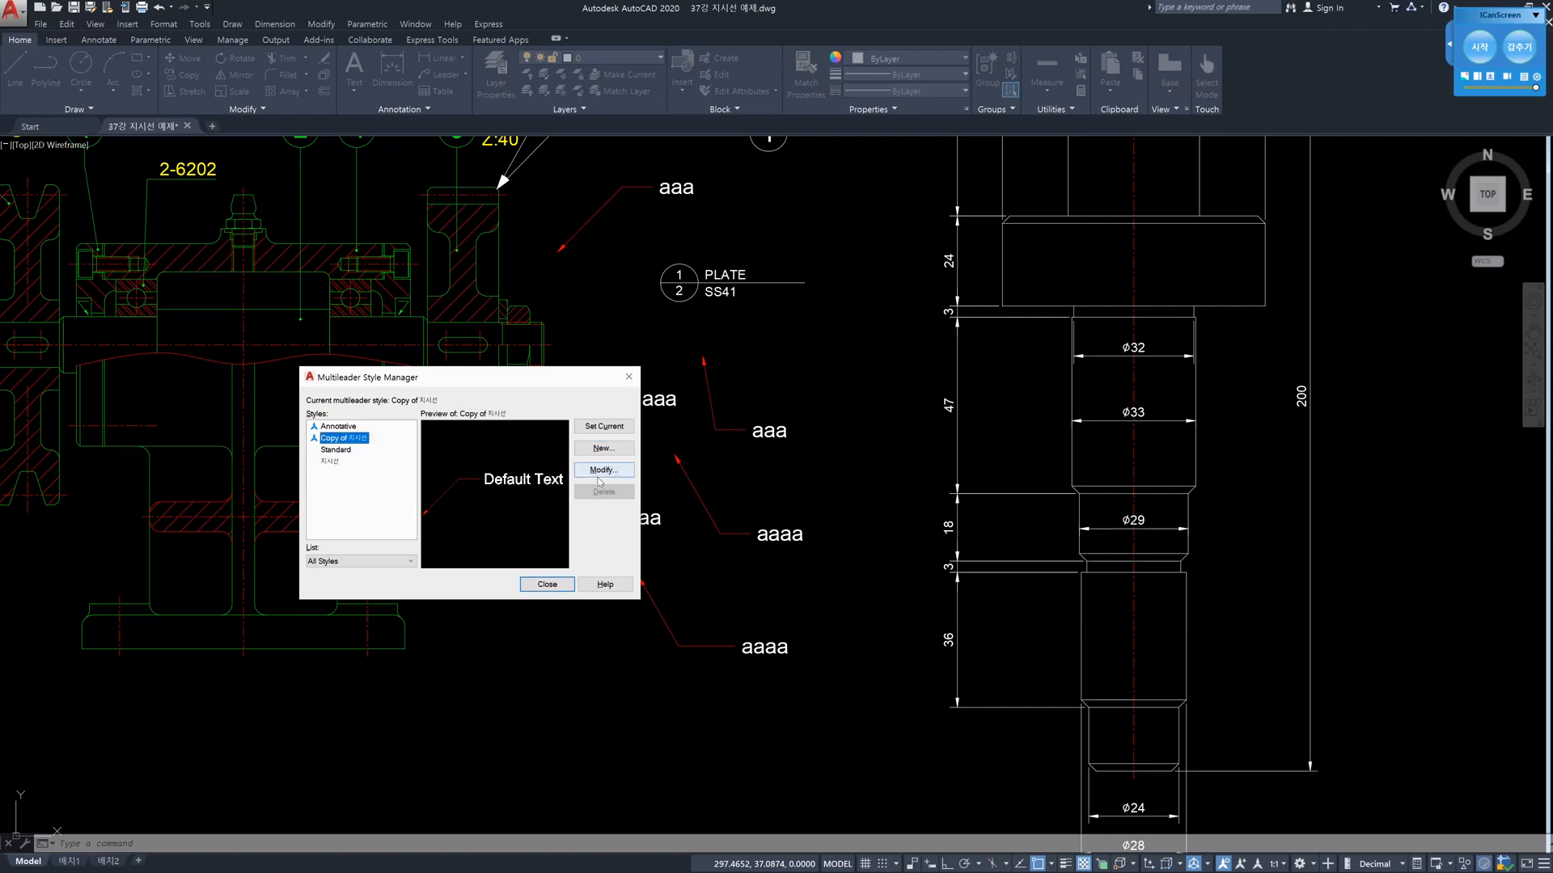
{"action": "double_click", "coordinate": [341, 461]}
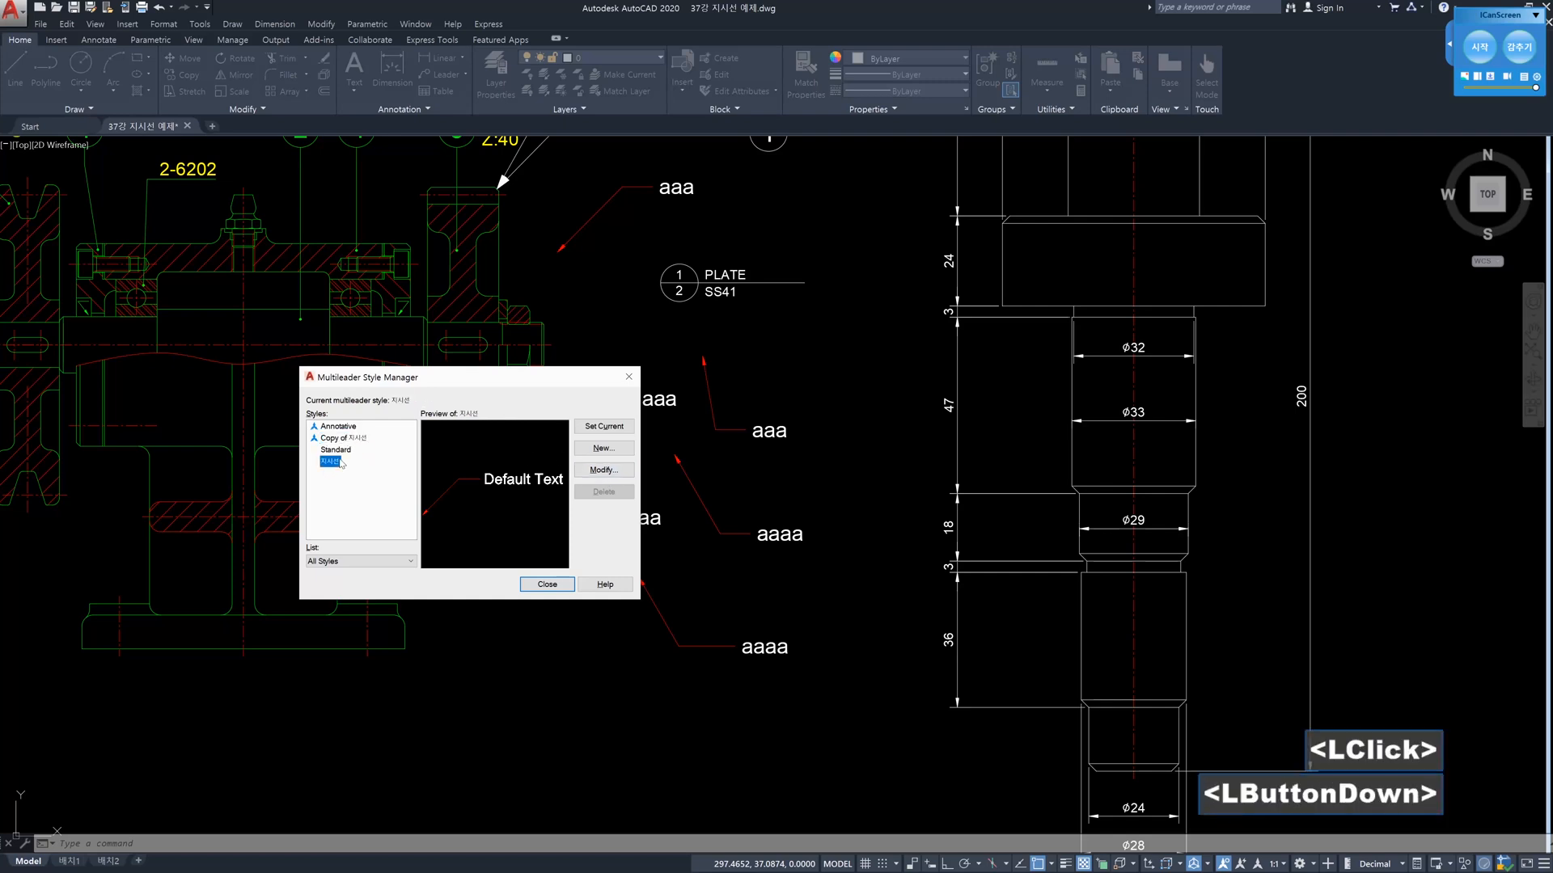
{"action": "left_click", "coordinate": [343, 438]}
{"action": "left_click", "coordinate": [630, 490]}
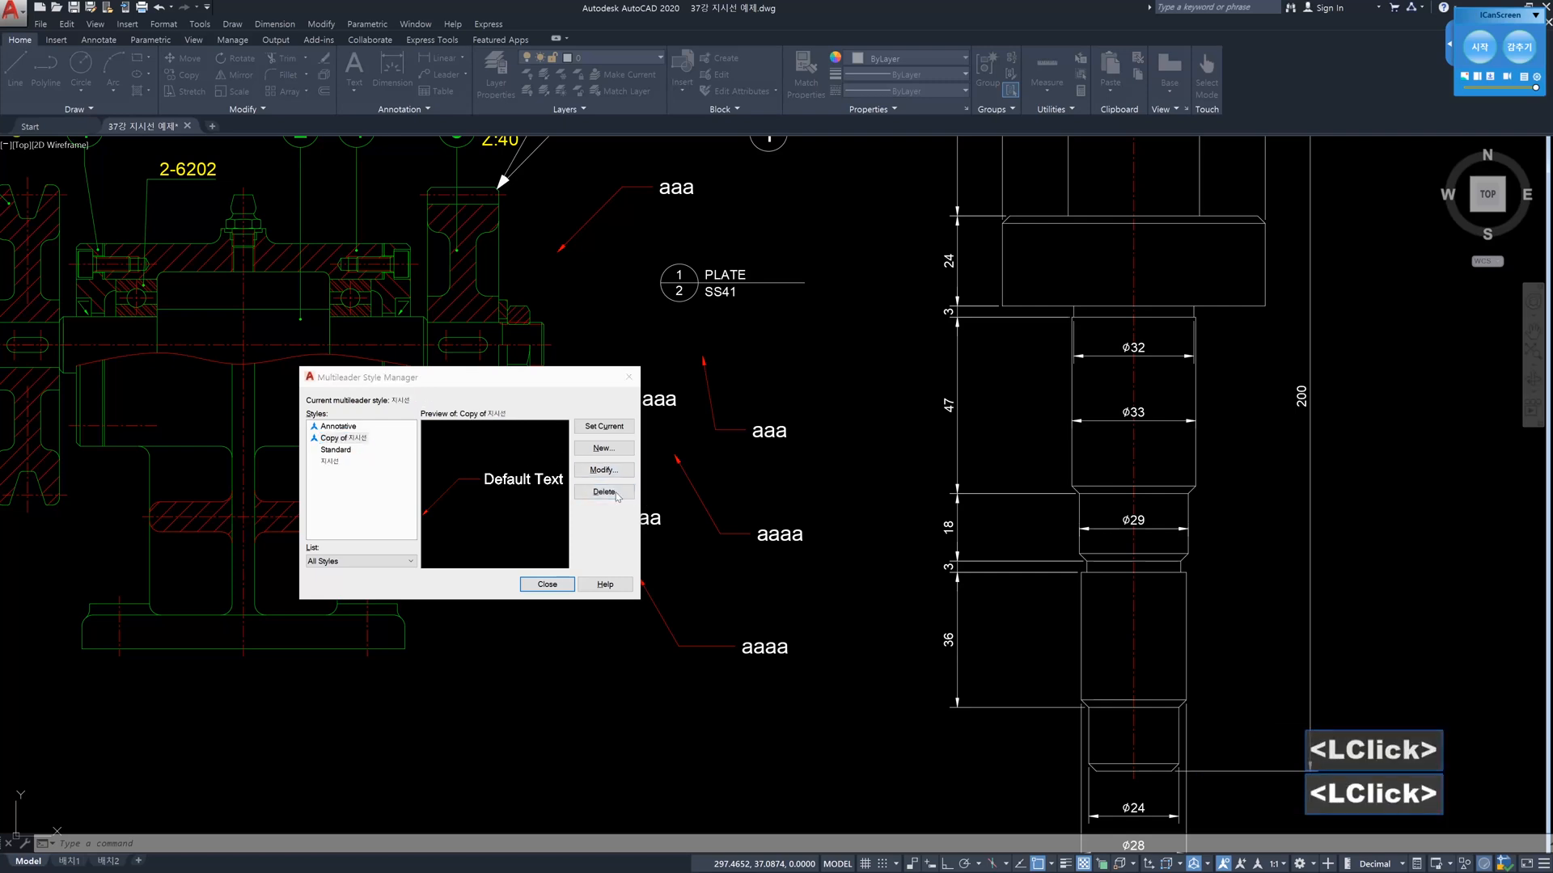
{"action": "left_click", "coordinate": [788, 455]}
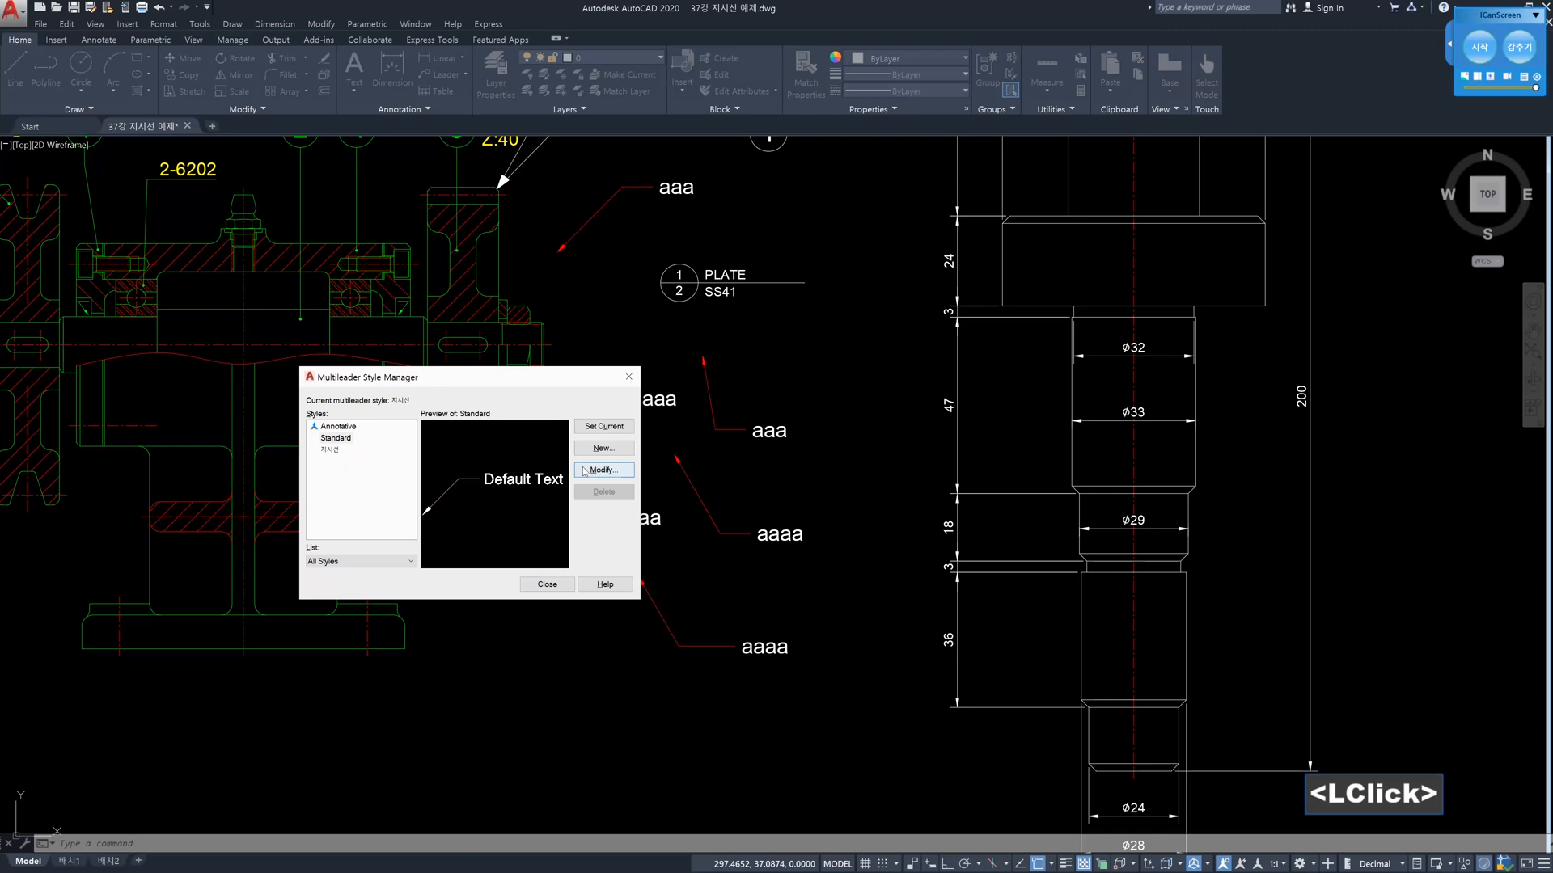
Create a multileader style starting from 지시선 under the suggested copy name, turn on Annotative in its scale settings, and close the style manager
{"action": "left_click", "coordinate": [605, 448]}
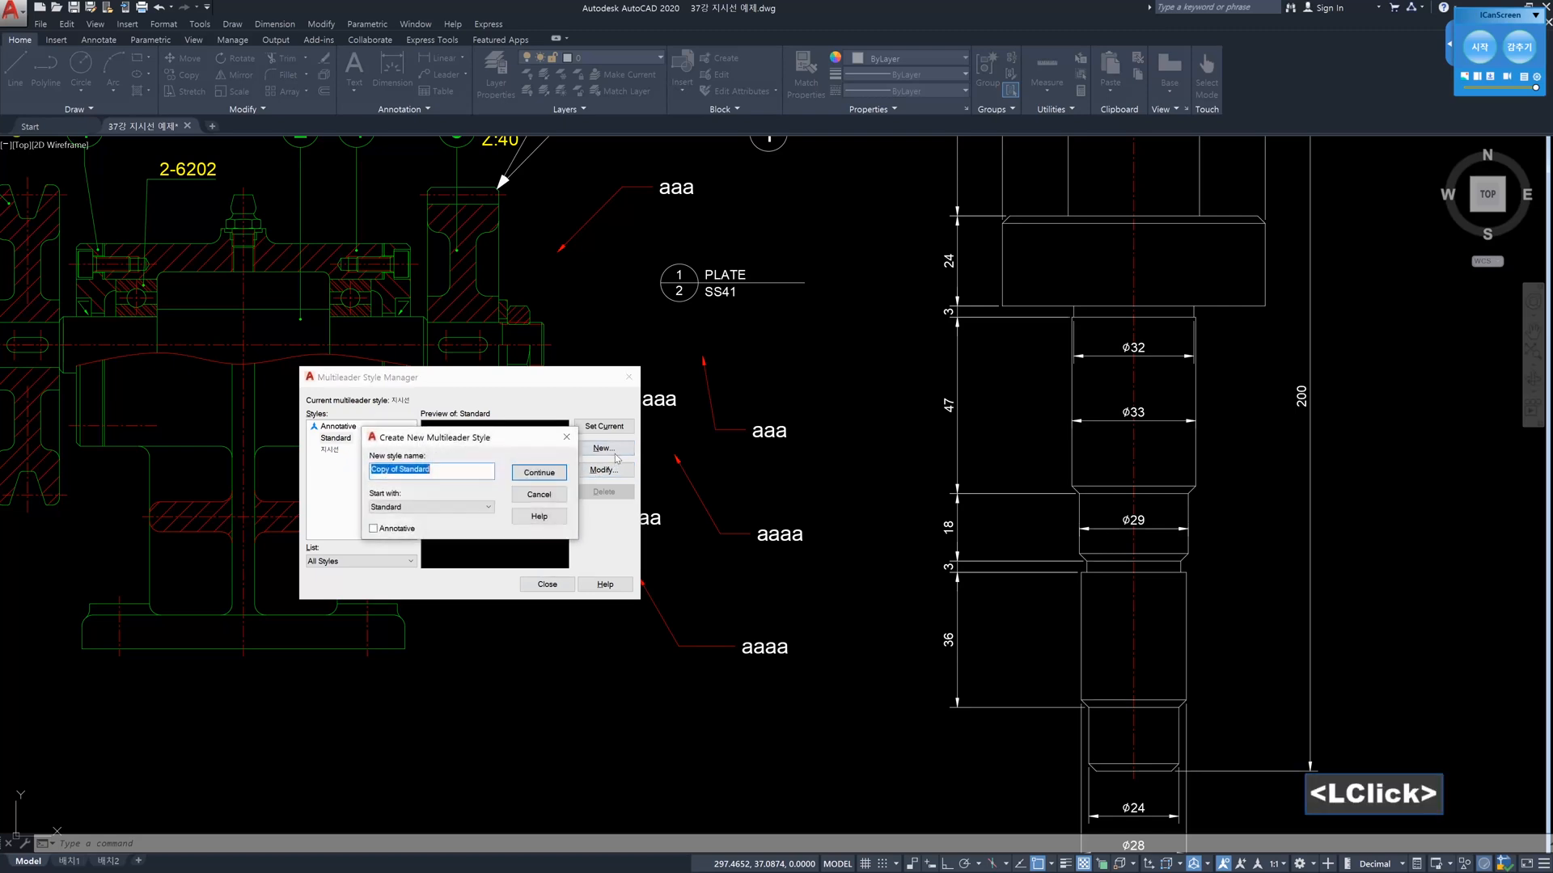
{"action": "left_click", "coordinate": [388, 507]}
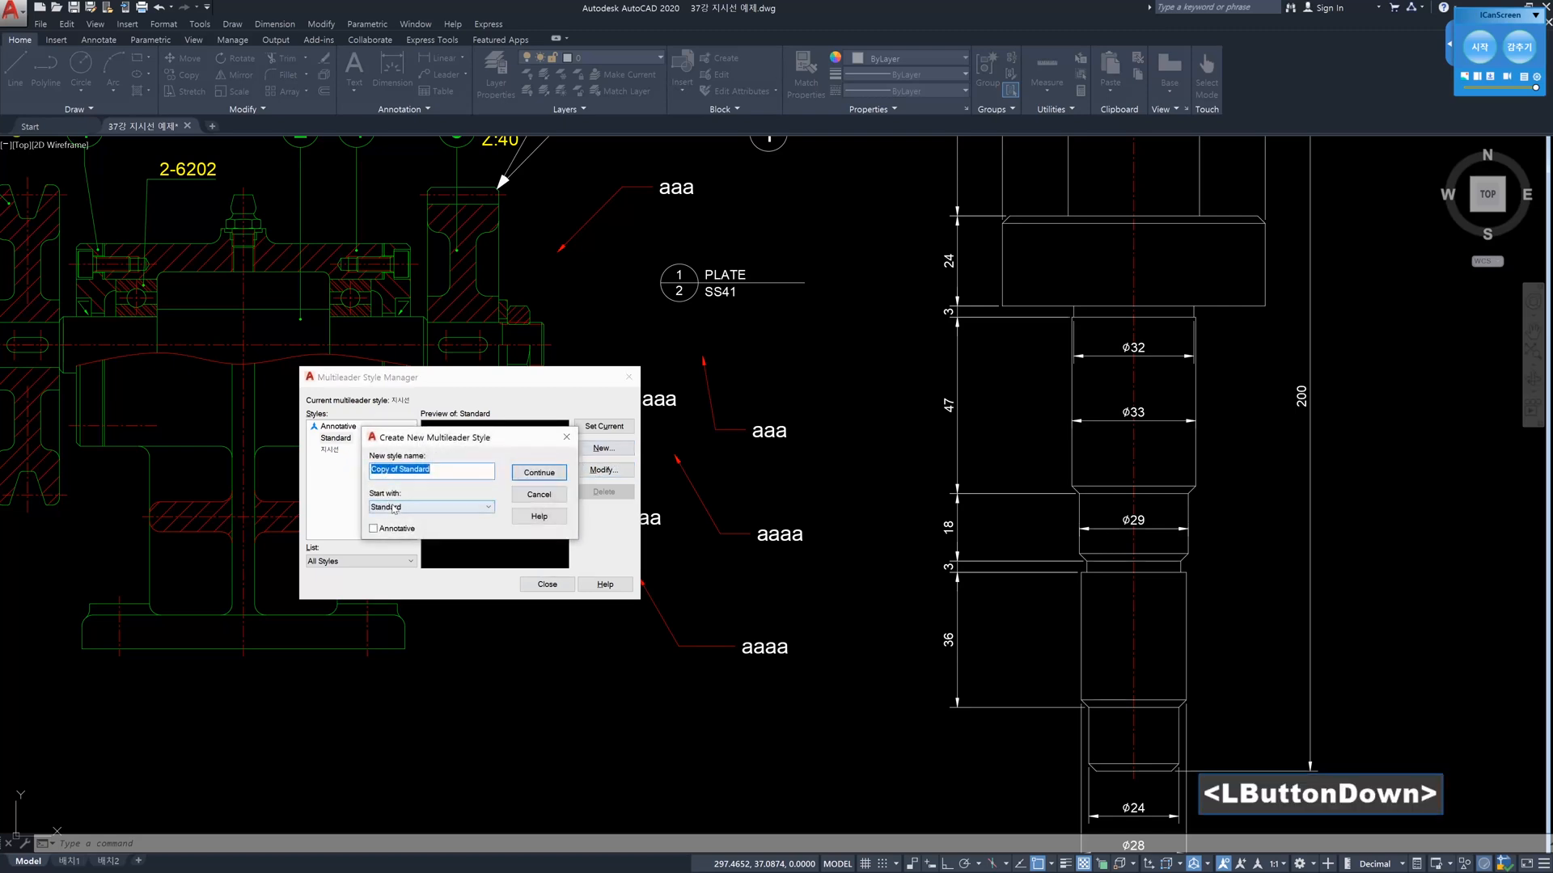
{"action": "left_click", "coordinate": [406, 537]}
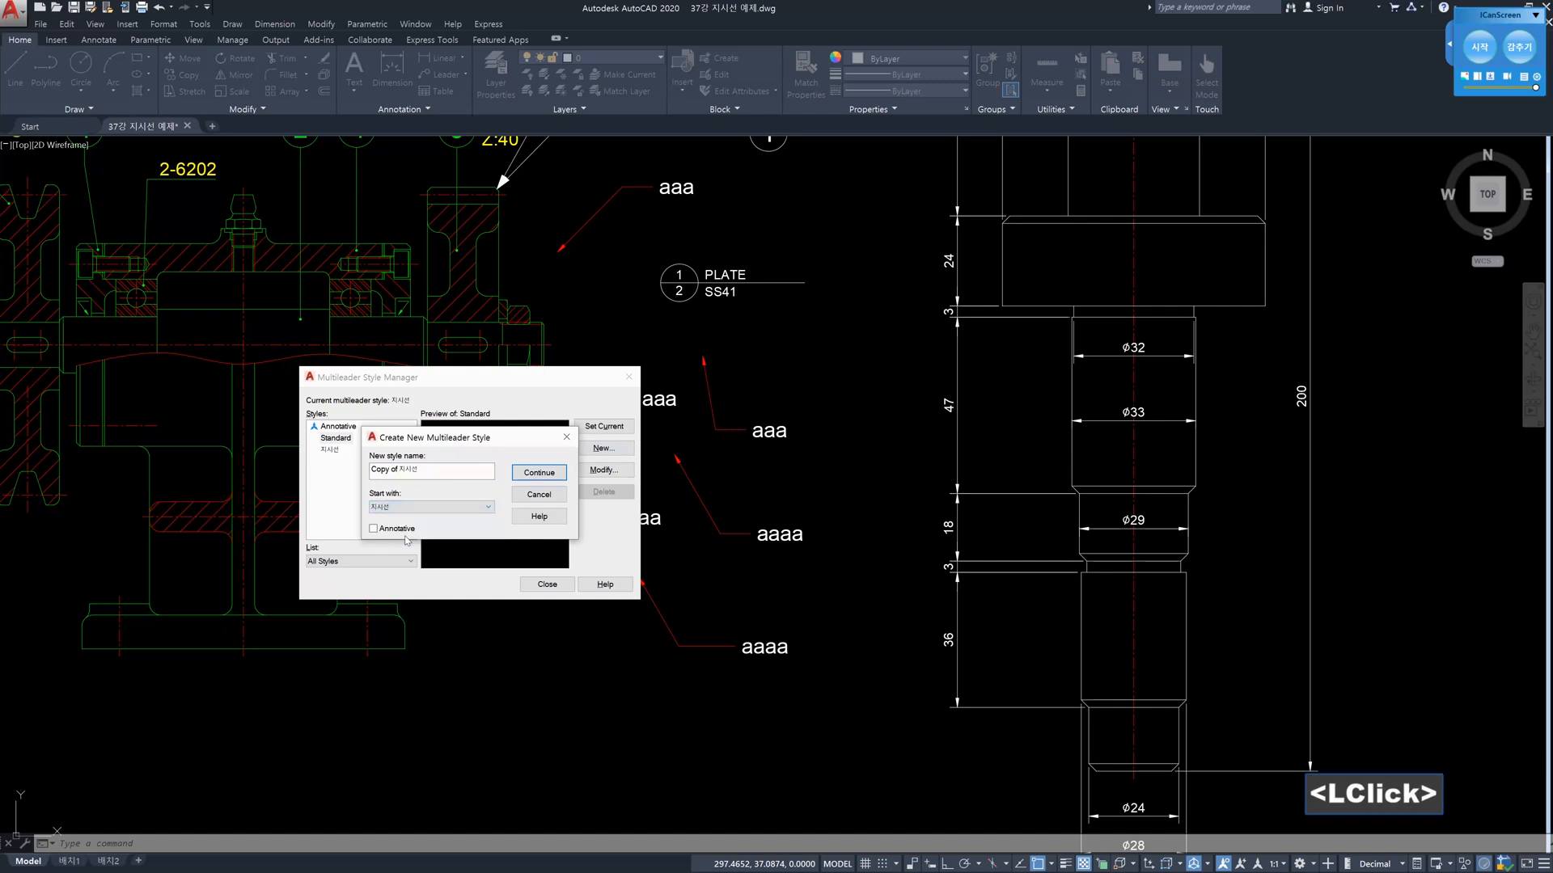
{"action": "left_click", "coordinate": [538, 474]}
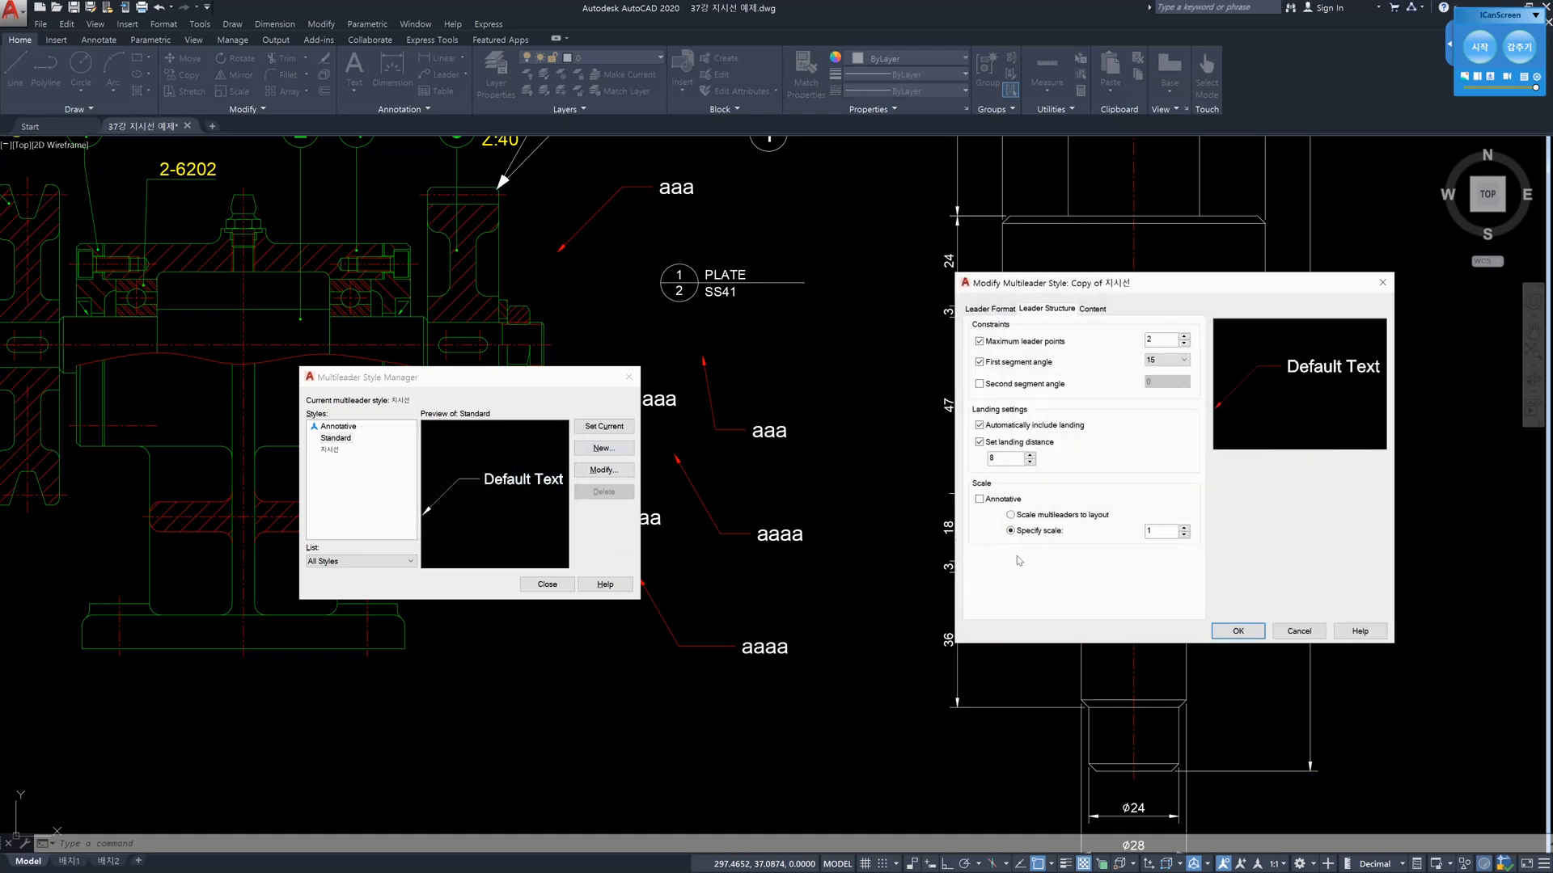
{"action": "left_click", "coordinate": [980, 500]}
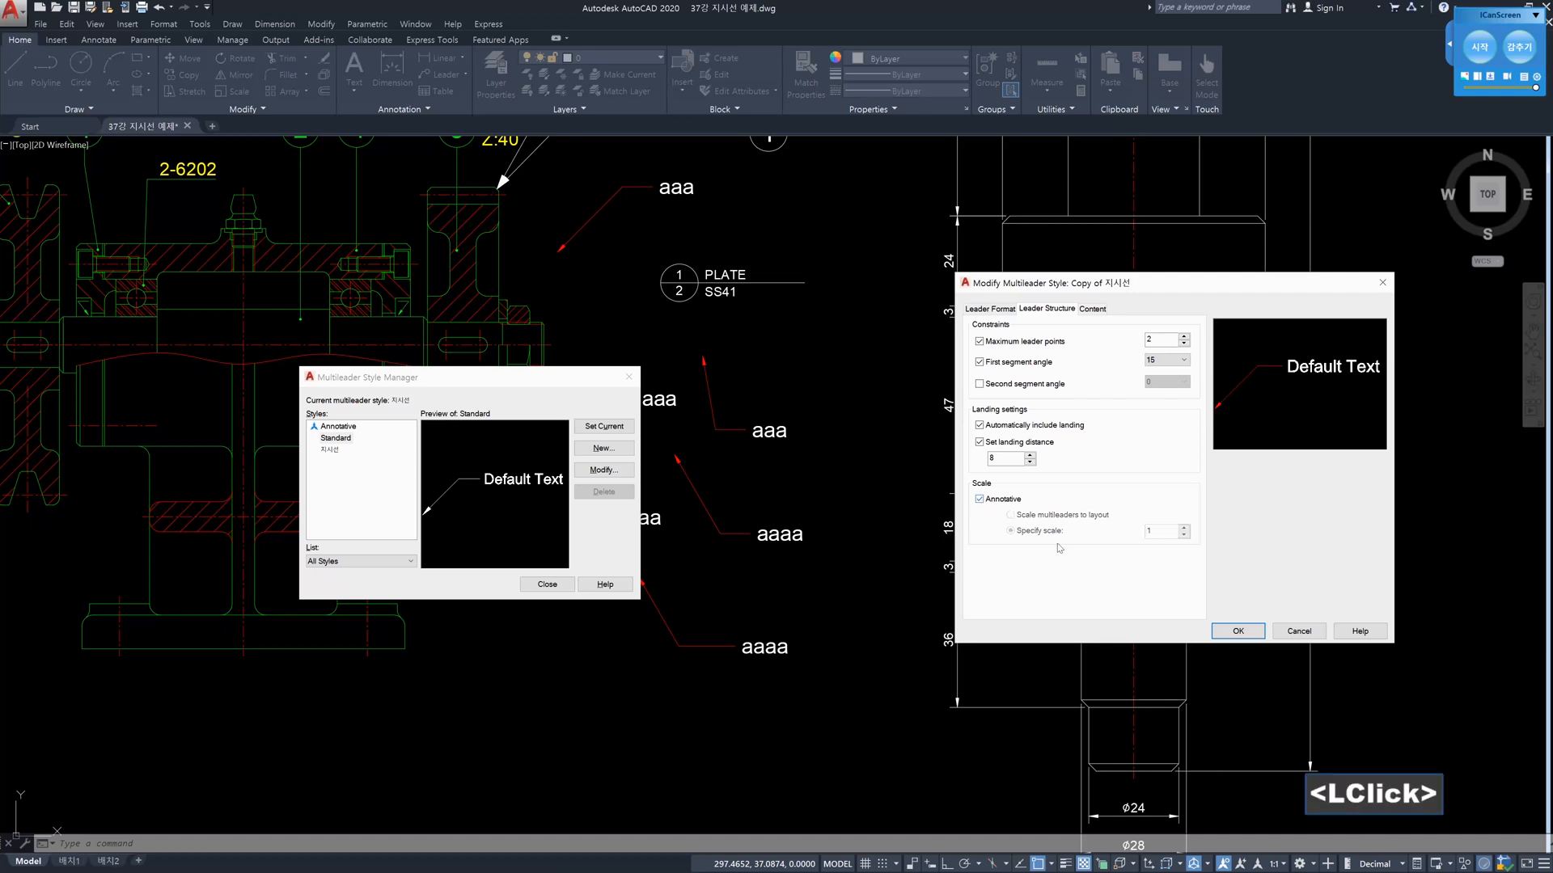
{"action": "left_click", "coordinate": [1234, 632]}
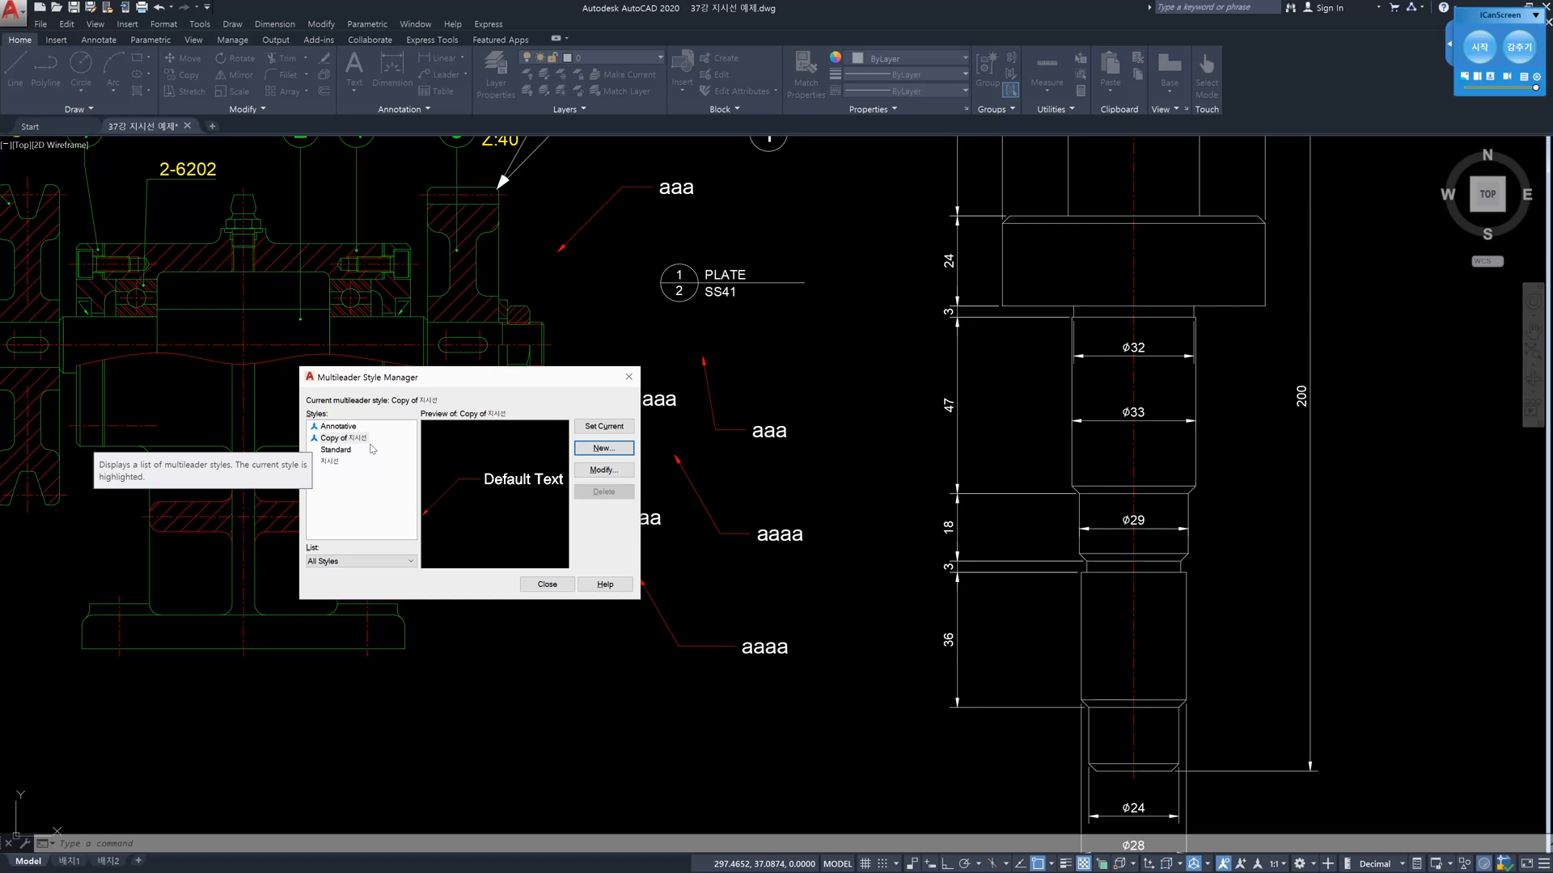
{"action": "left_click", "coordinate": [558, 588]}
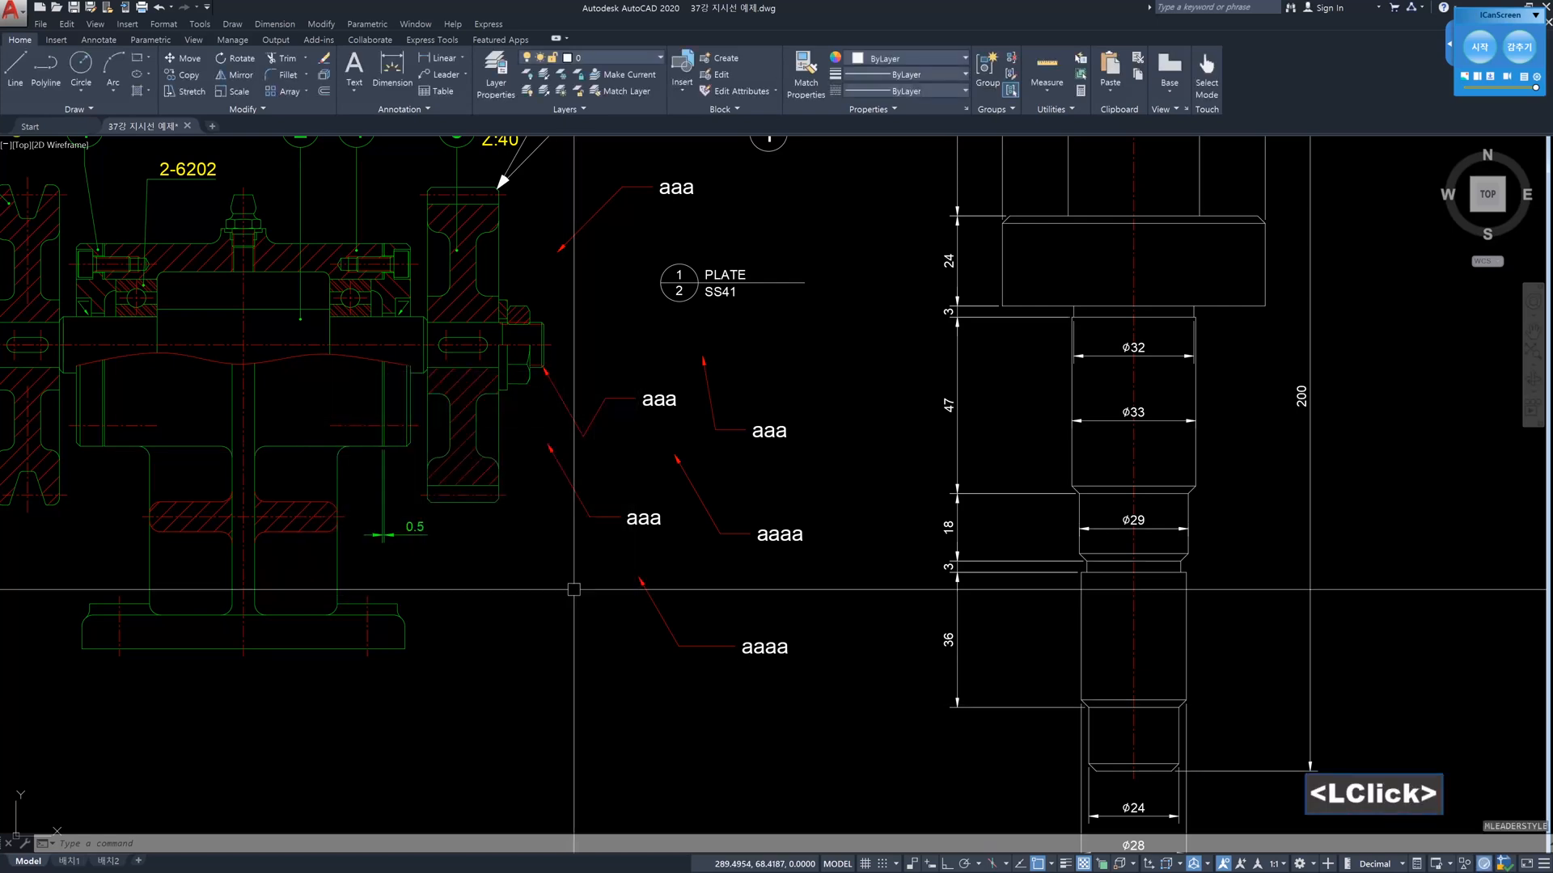
Place a multileader in the annotative style with the text "aaa" below the lowest "aaaa" leader
{"action": "type", "text": "mld"}
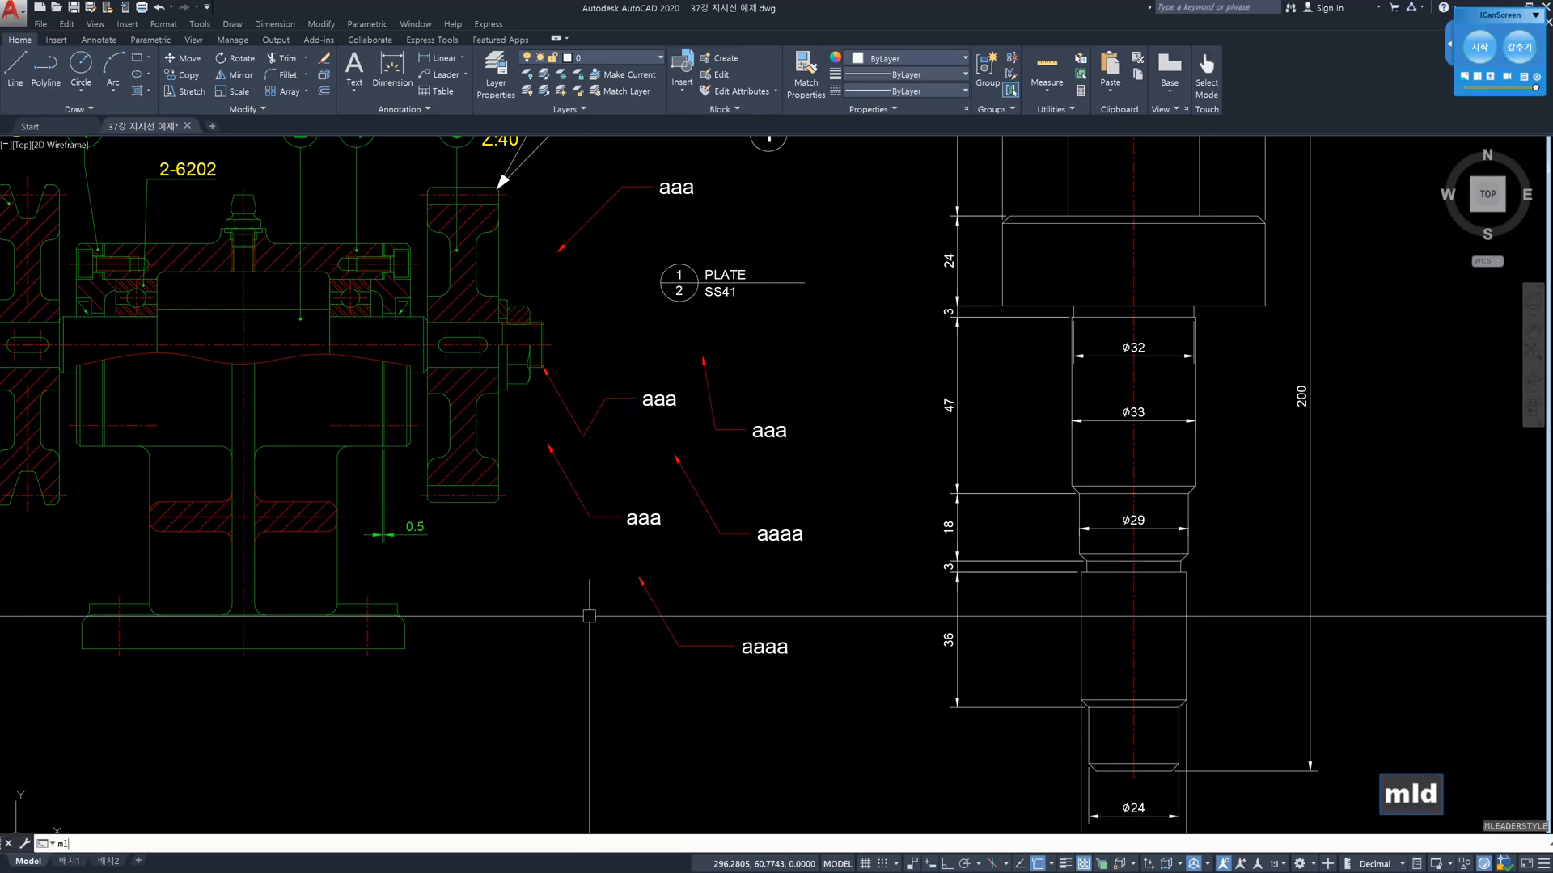
{"action": "key", "text": "Return"}
{"action": "left_click", "coordinate": [580, 607]}
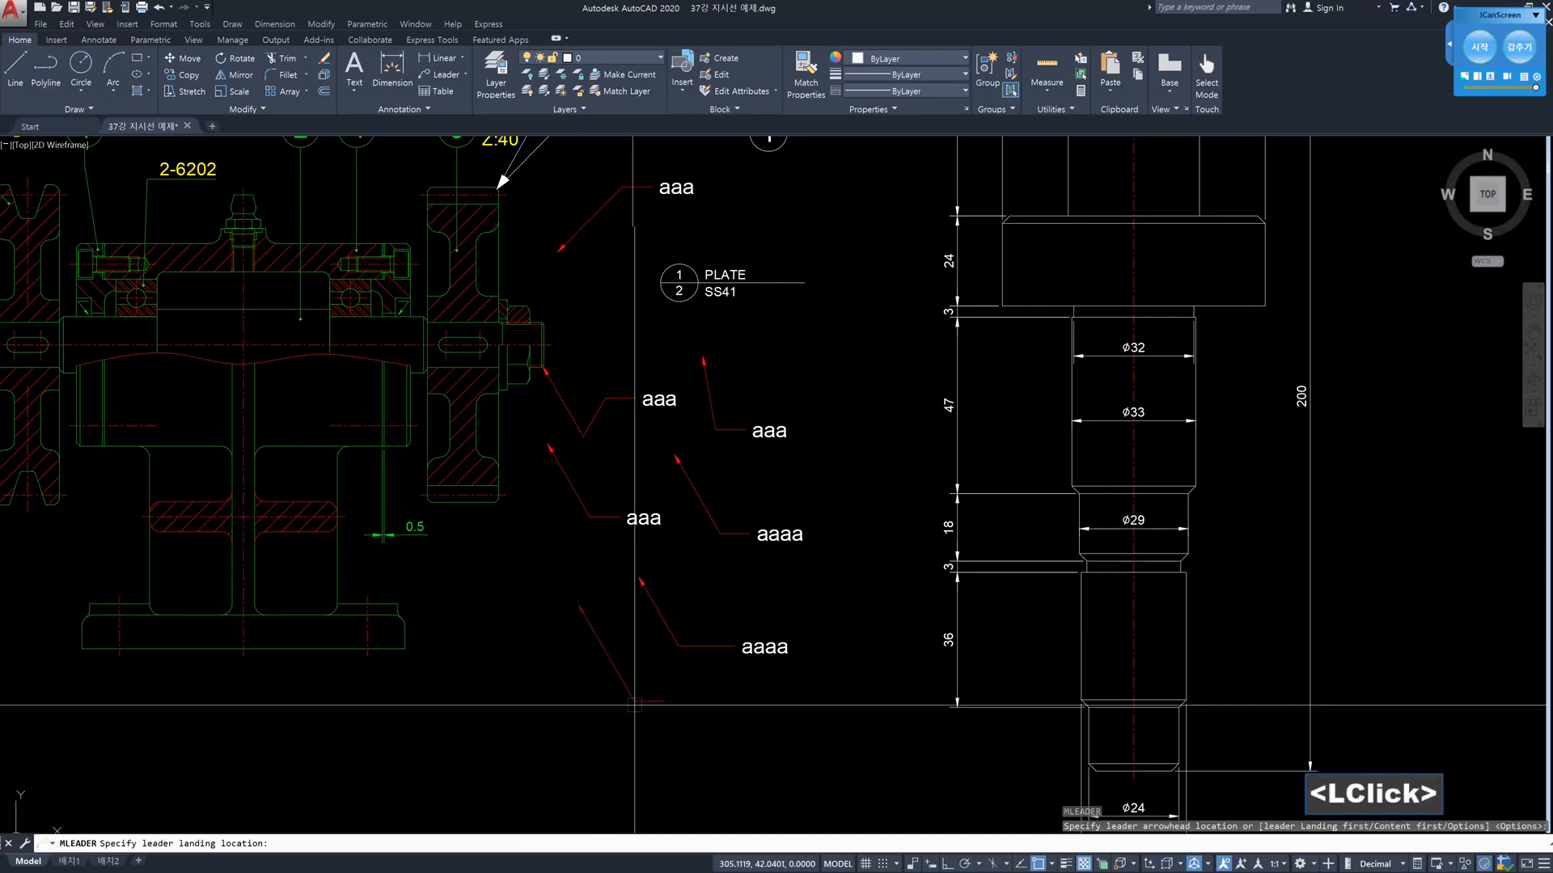
{"action": "left_click", "coordinate": [647, 722]}
{"action": "type", "text": "111"}
{"action": "key", "text": "BackSpace"}
{"action": "key", "text": "BackSpace"}
{"action": "key", "text": "BackSpace"}
{"action": "type", "text": "s"}
{"action": "key", "text": "BackSpace"}
{"action": "type", "text": "aaa"}
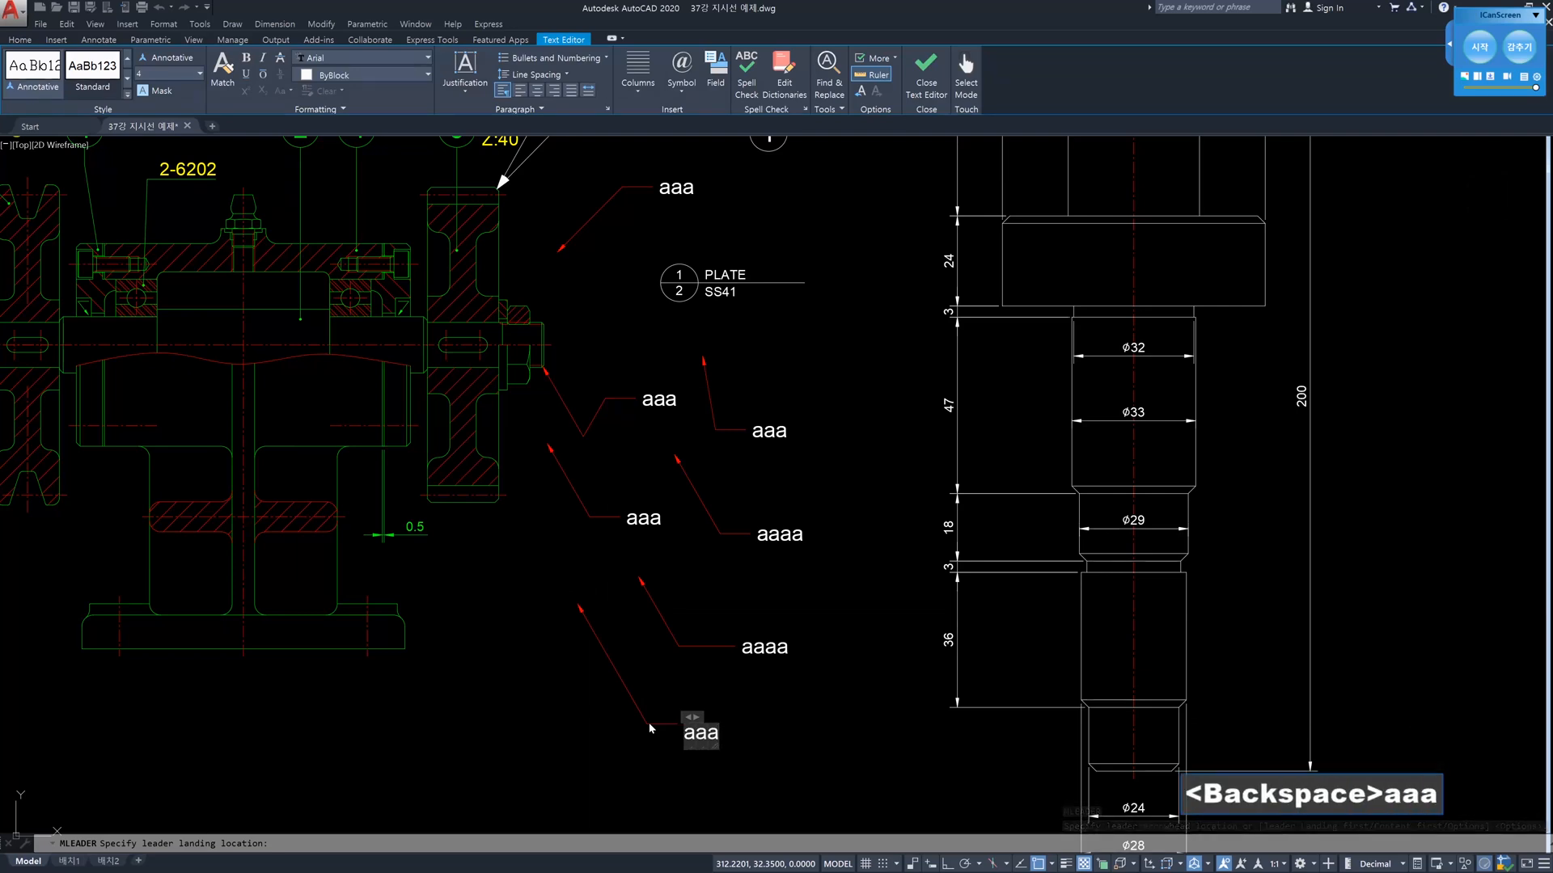
{"action": "key", "text": "ctrl+Return"}
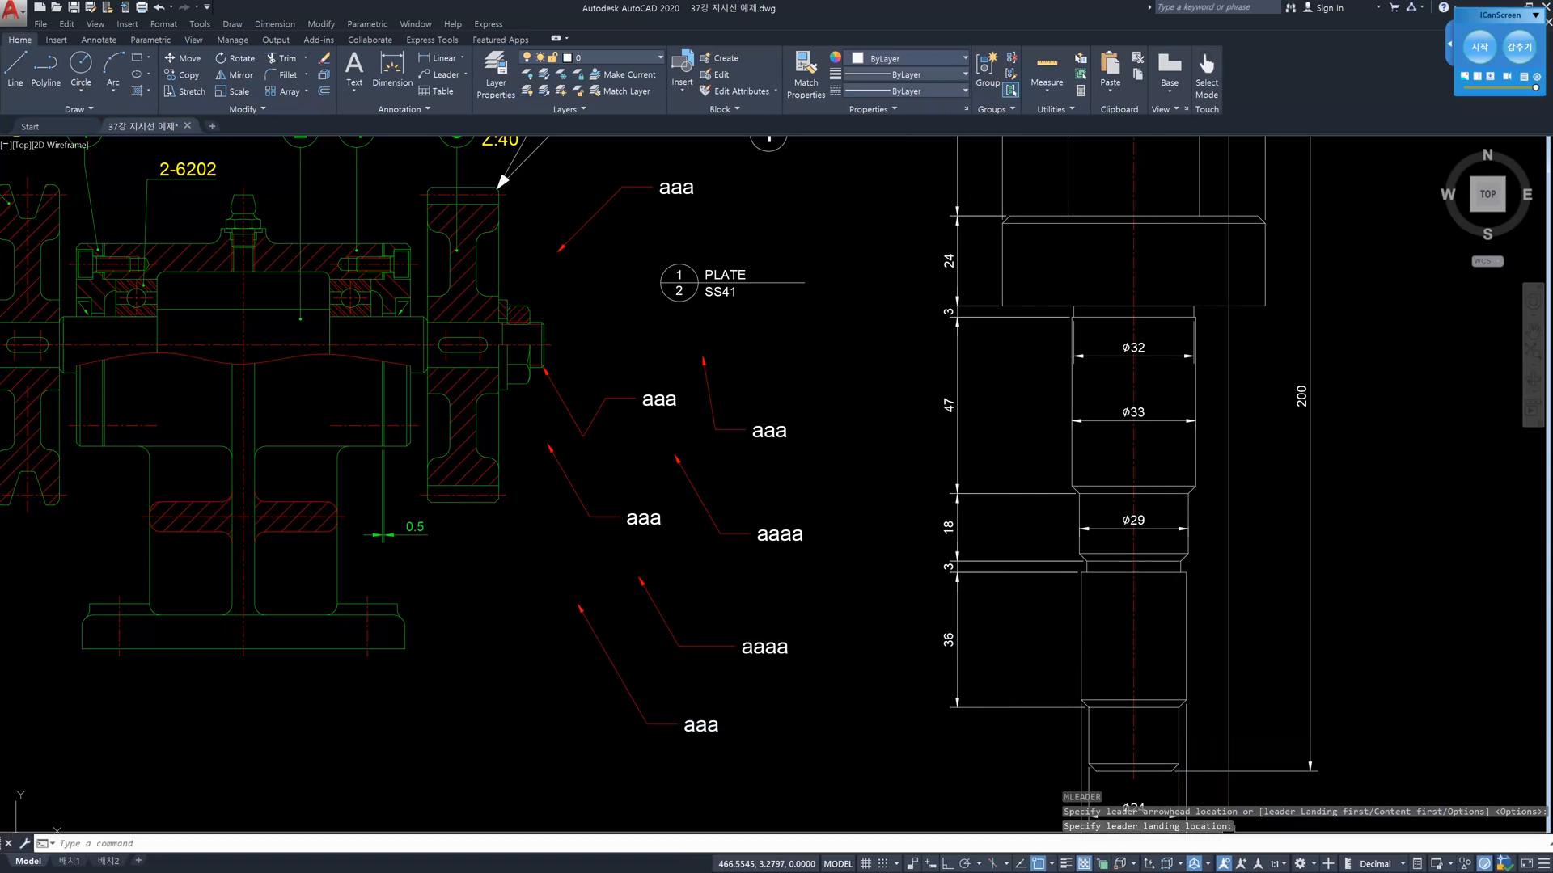
Switch the annotation scale of the current view to 1:2 and return it to 1:1
{"action": "left_click", "coordinate": [1274, 864]}
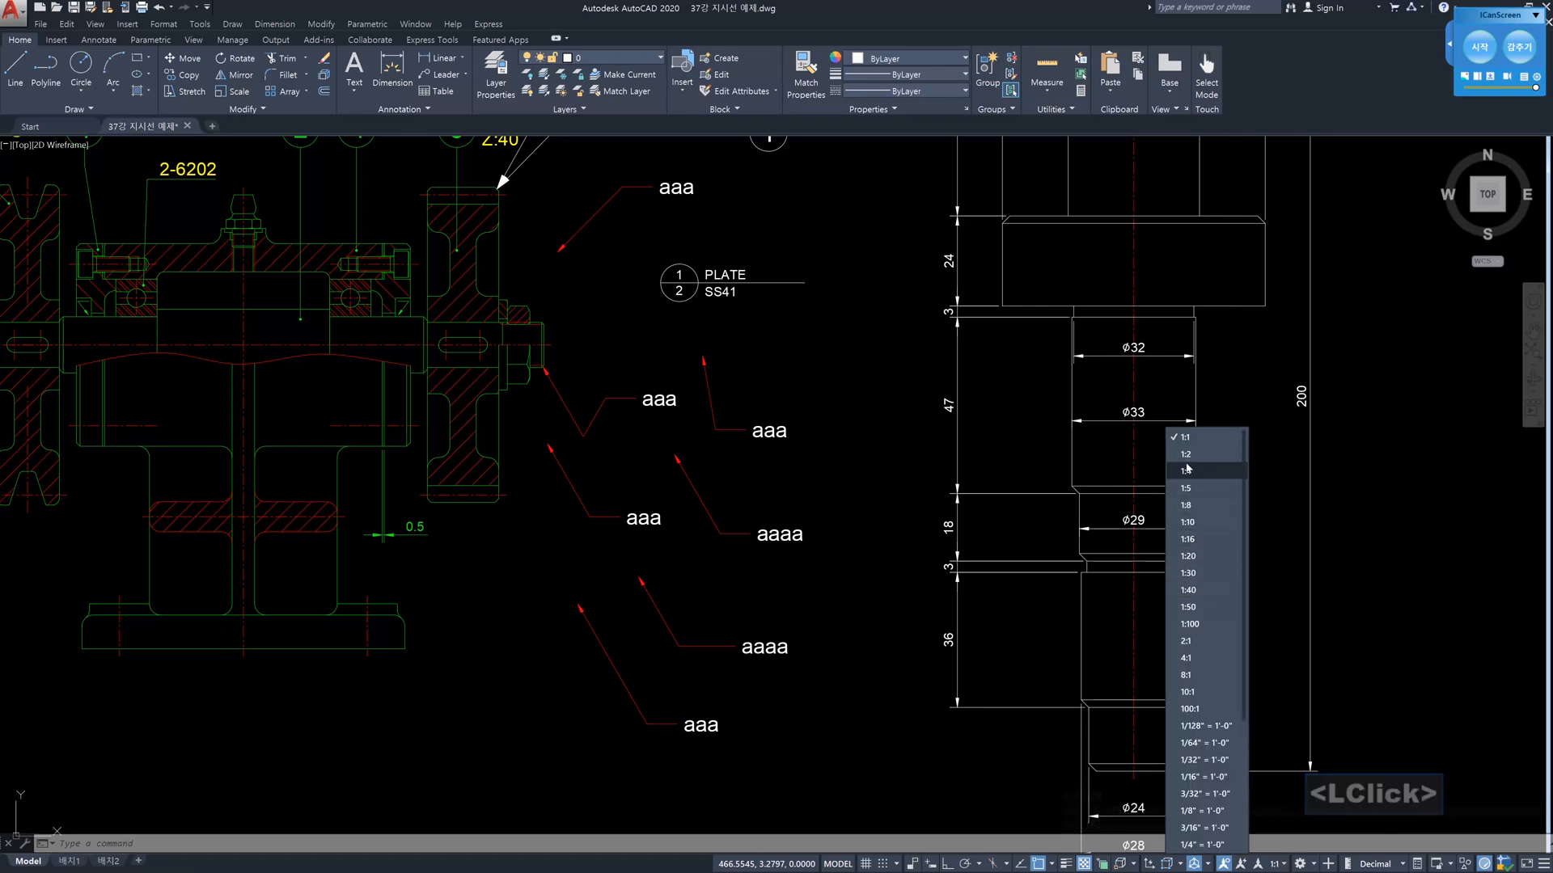
{"action": "left_click", "coordinate": [1192, 438]}
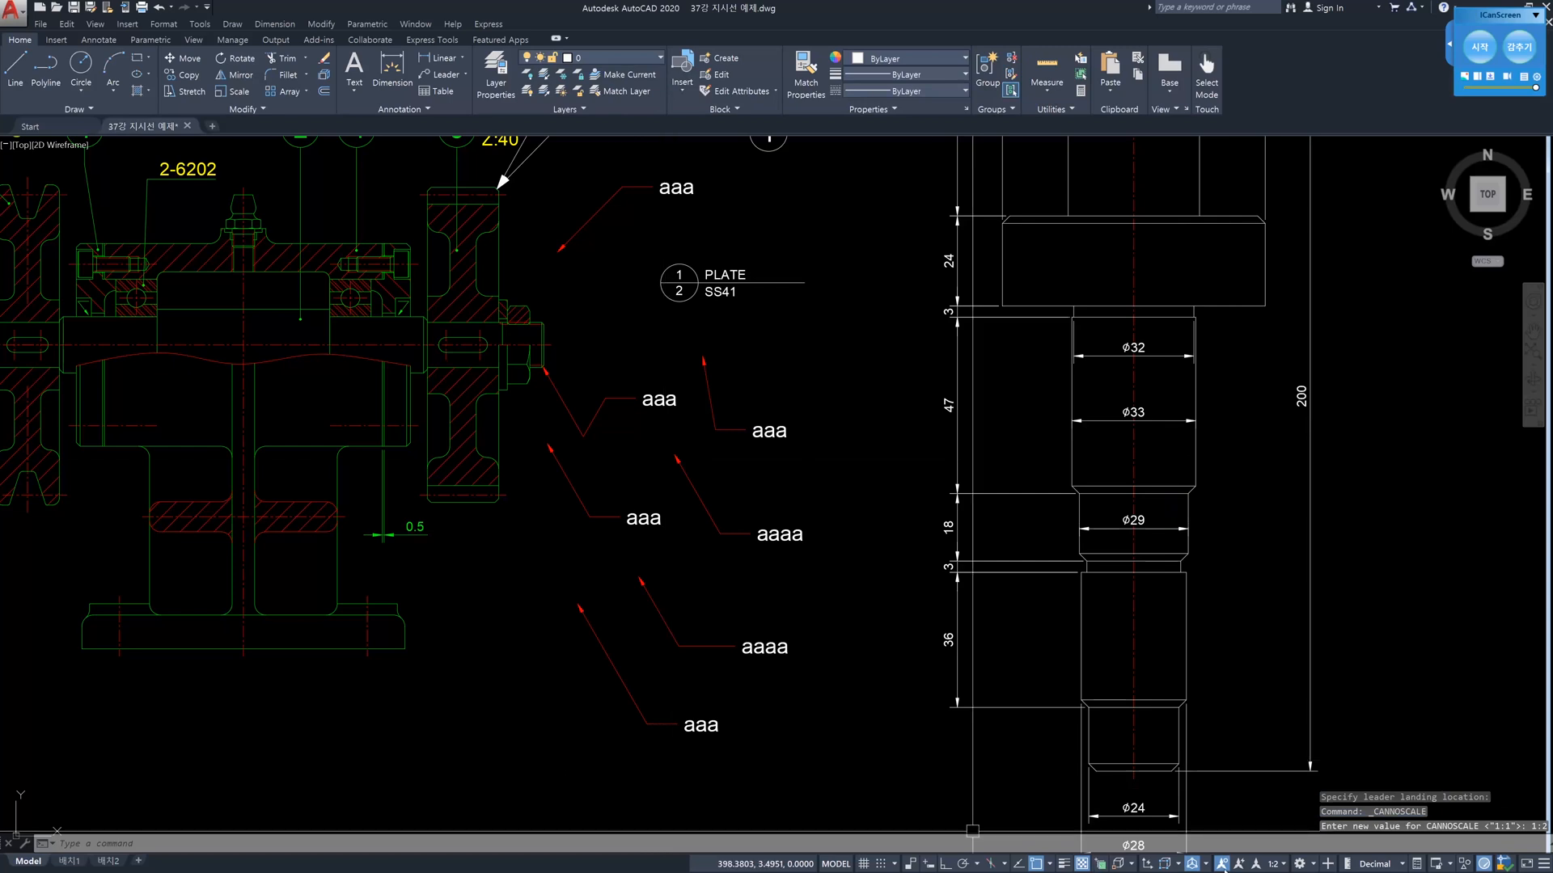
{"action": "left_click", "coordinate": [1282, 868]}
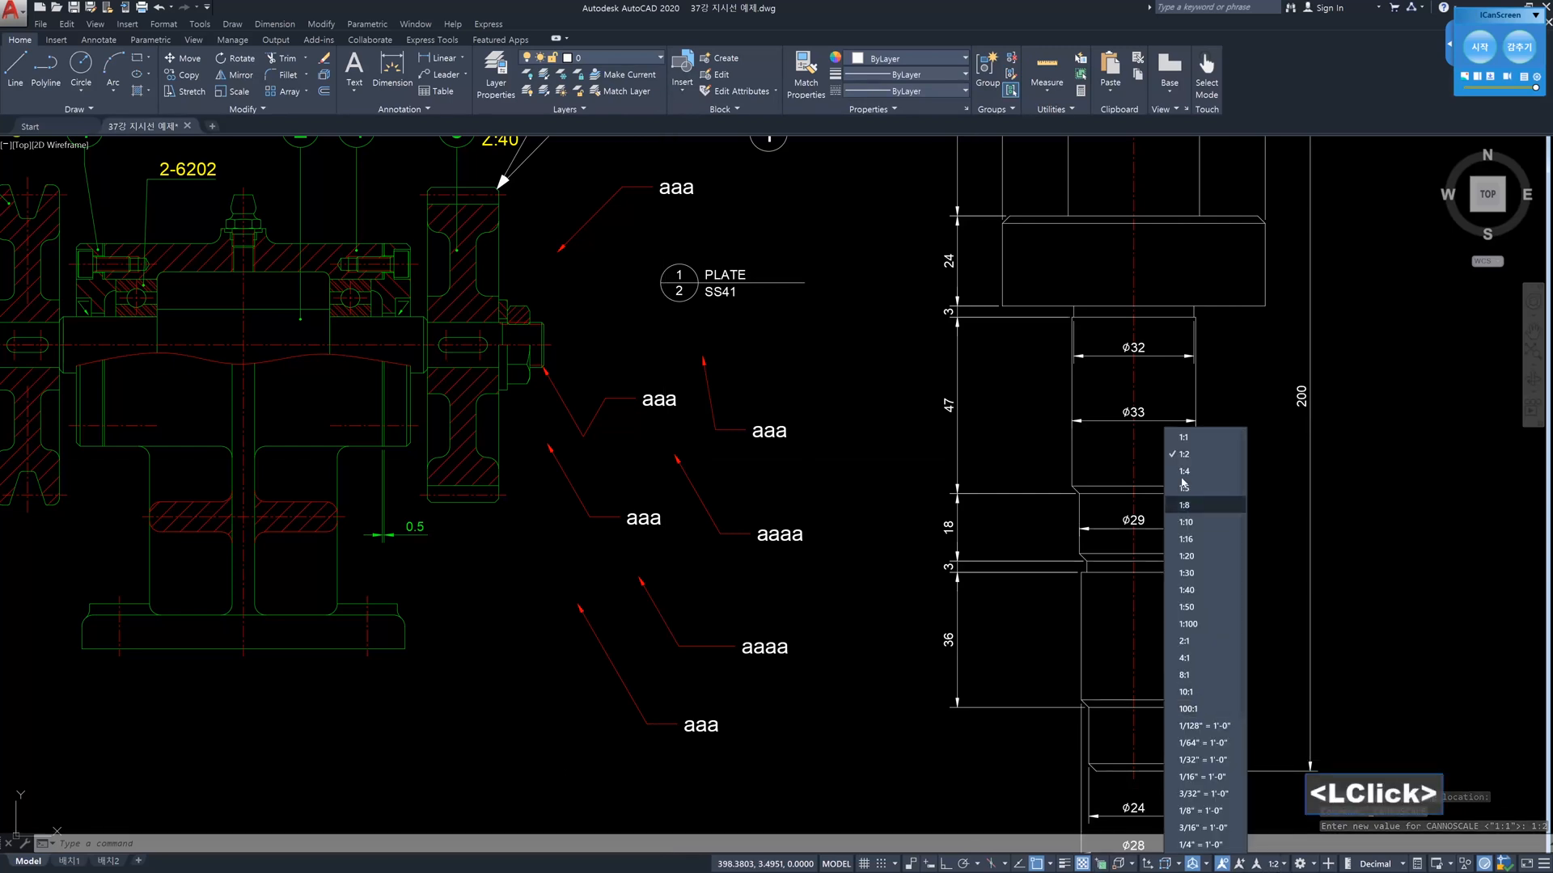
{"action": "left_click", "coordinate": [1194, 441]}
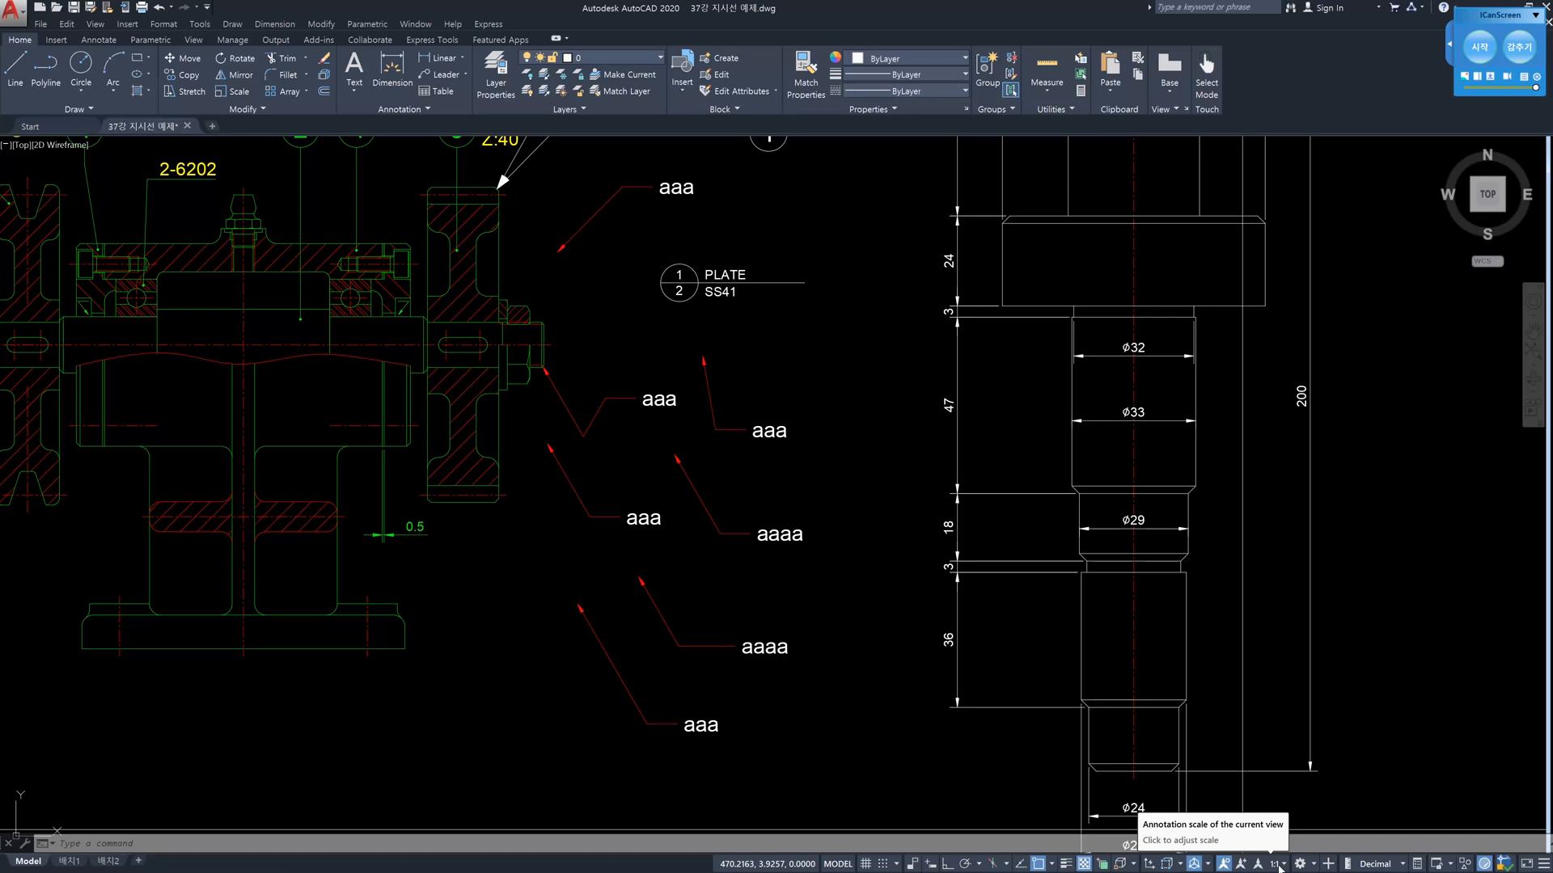
Turn on automatic adding of scales to annotative objects, and set the annotation scale to 1:2 and 1:4 in turn
{"action": "left_click", "coordinate": [1242, 863]}
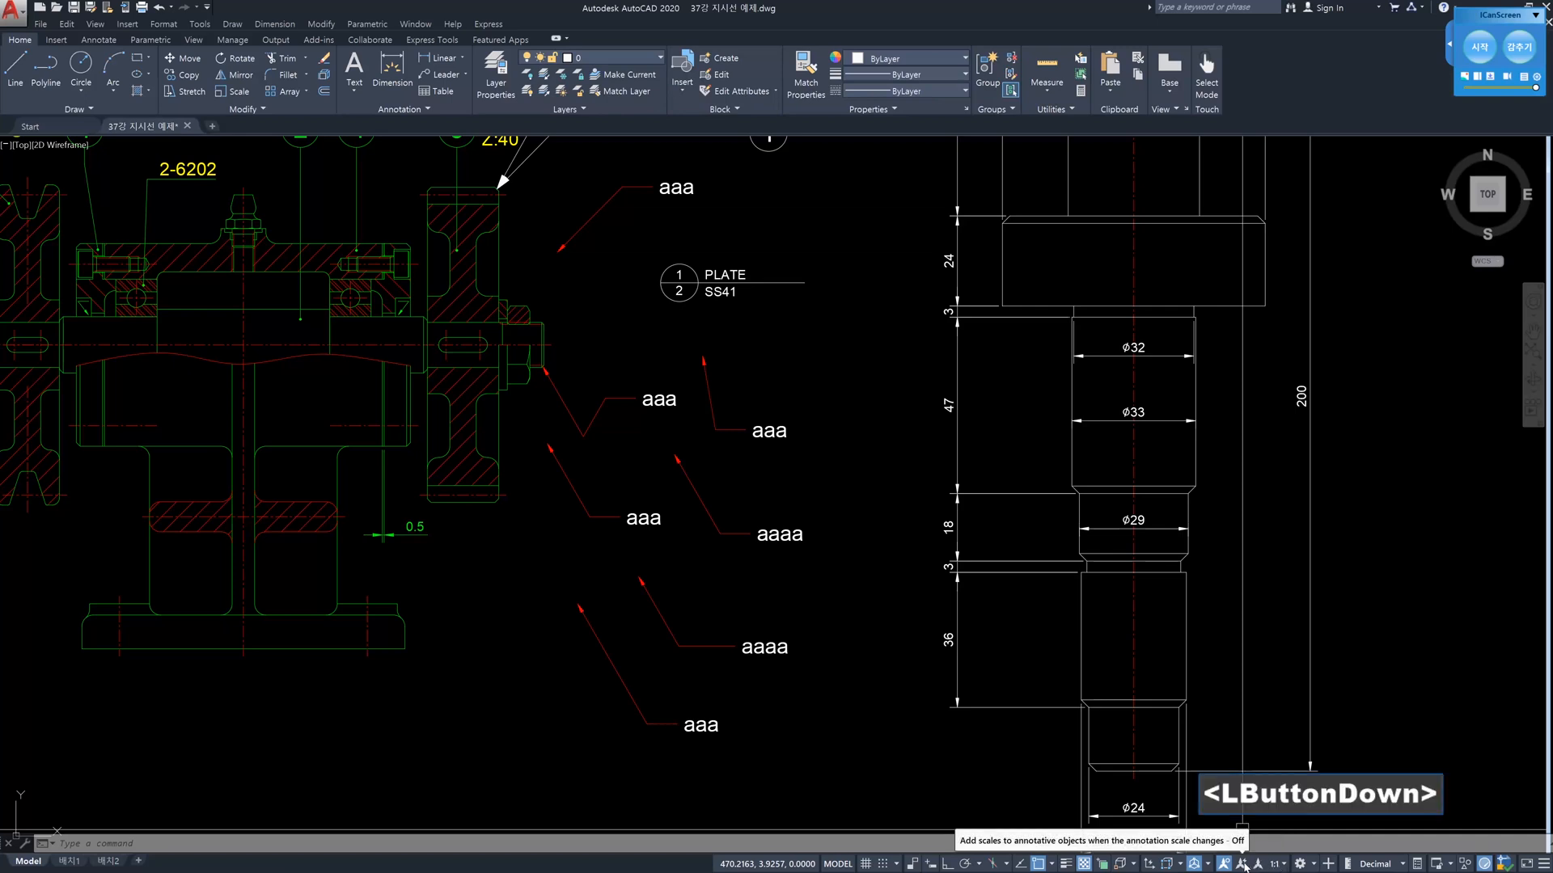
{"action": "left_click", "coordinate": [1281, 867]}
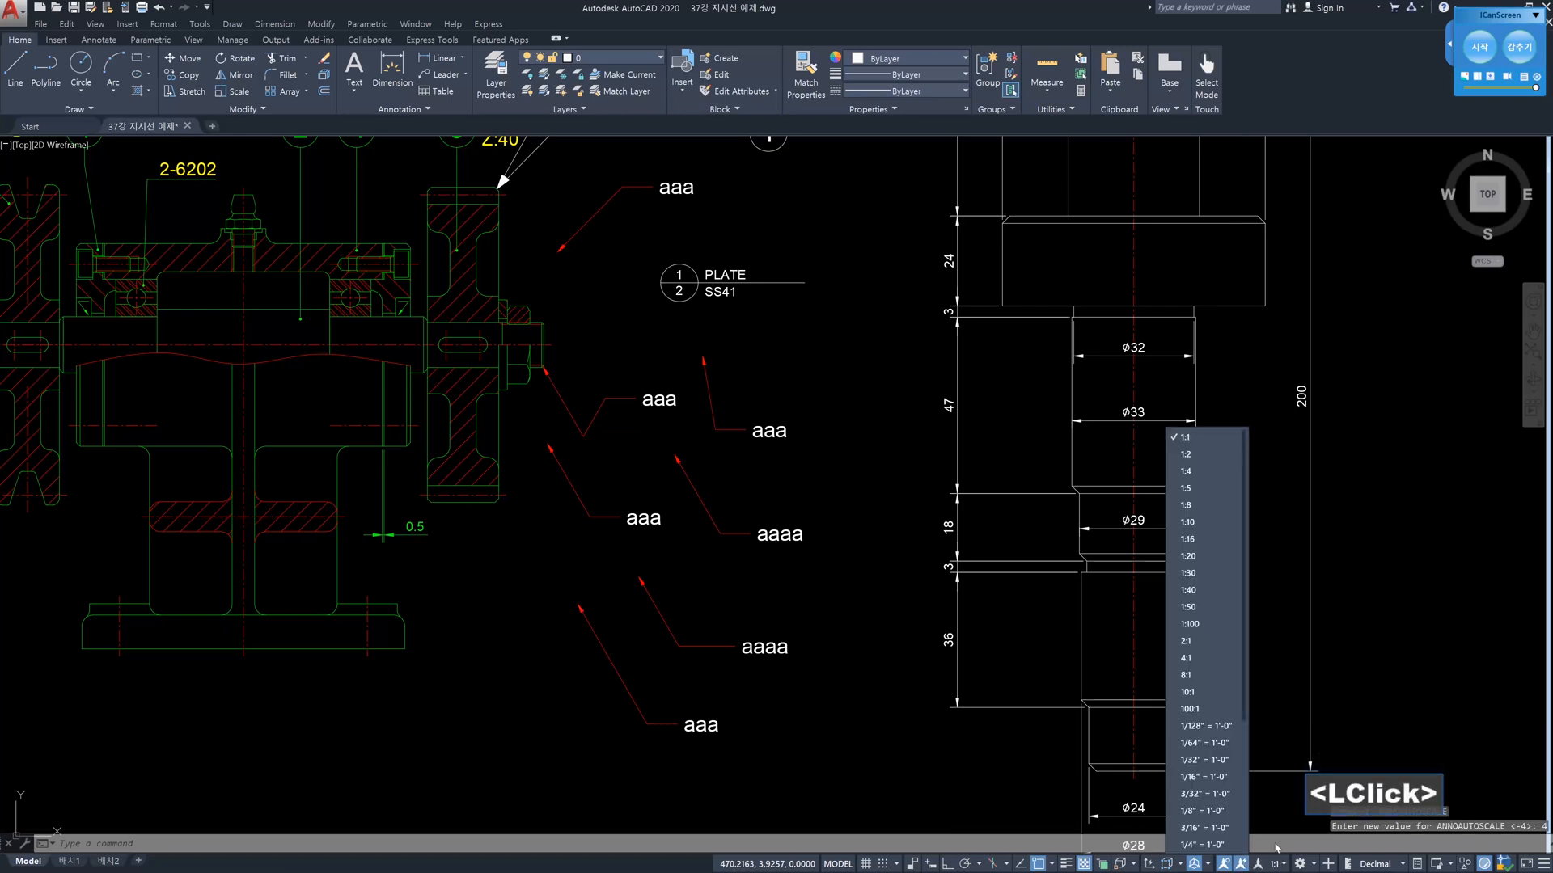
{"action": "left_click", "coordinate": [1198, 459]}
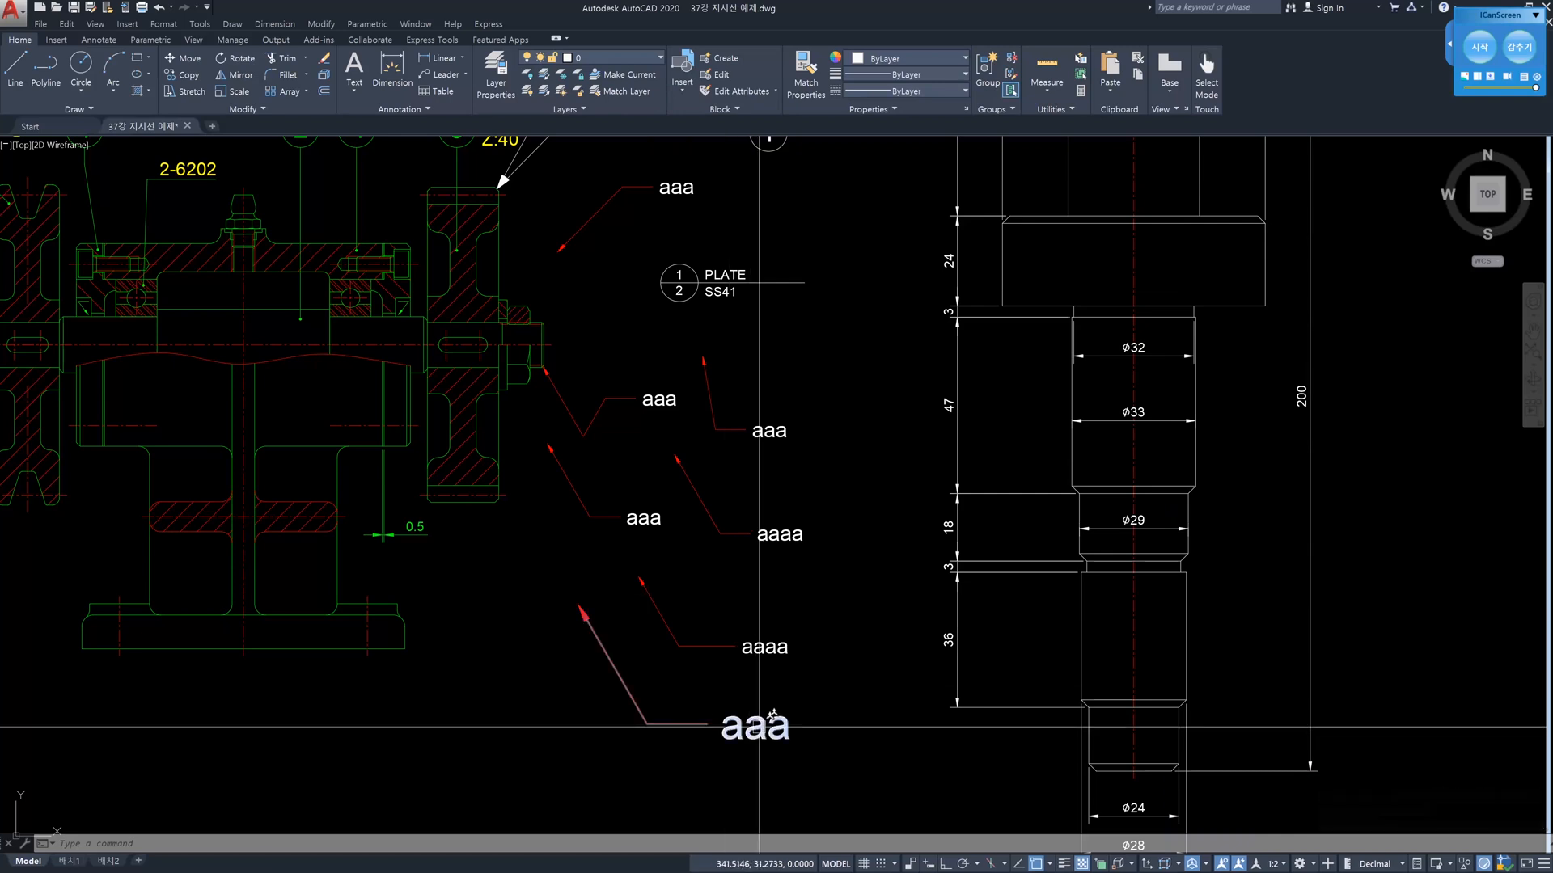
{"action": "left_click", "coordinate": [1274, 863]}
{"action": "left_click", "coordinate": [1185, 472]}
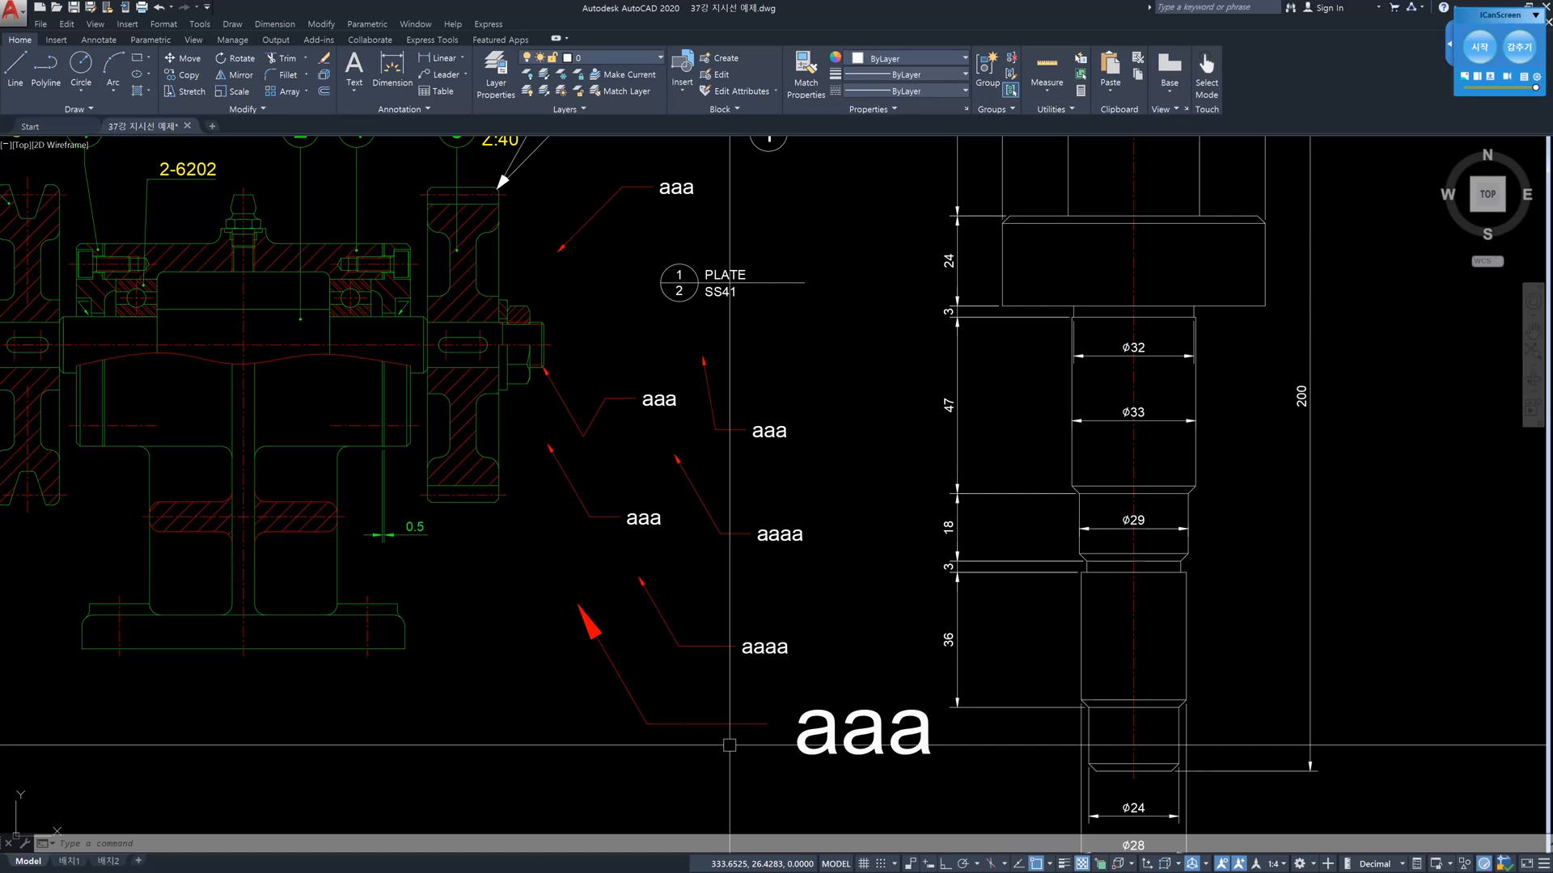
Turn off automatic adding of annotation scales and select the enlarged "aaa" leader to examine its scale representations
{"action": "left_click", "coordinate": [1239, 866]}
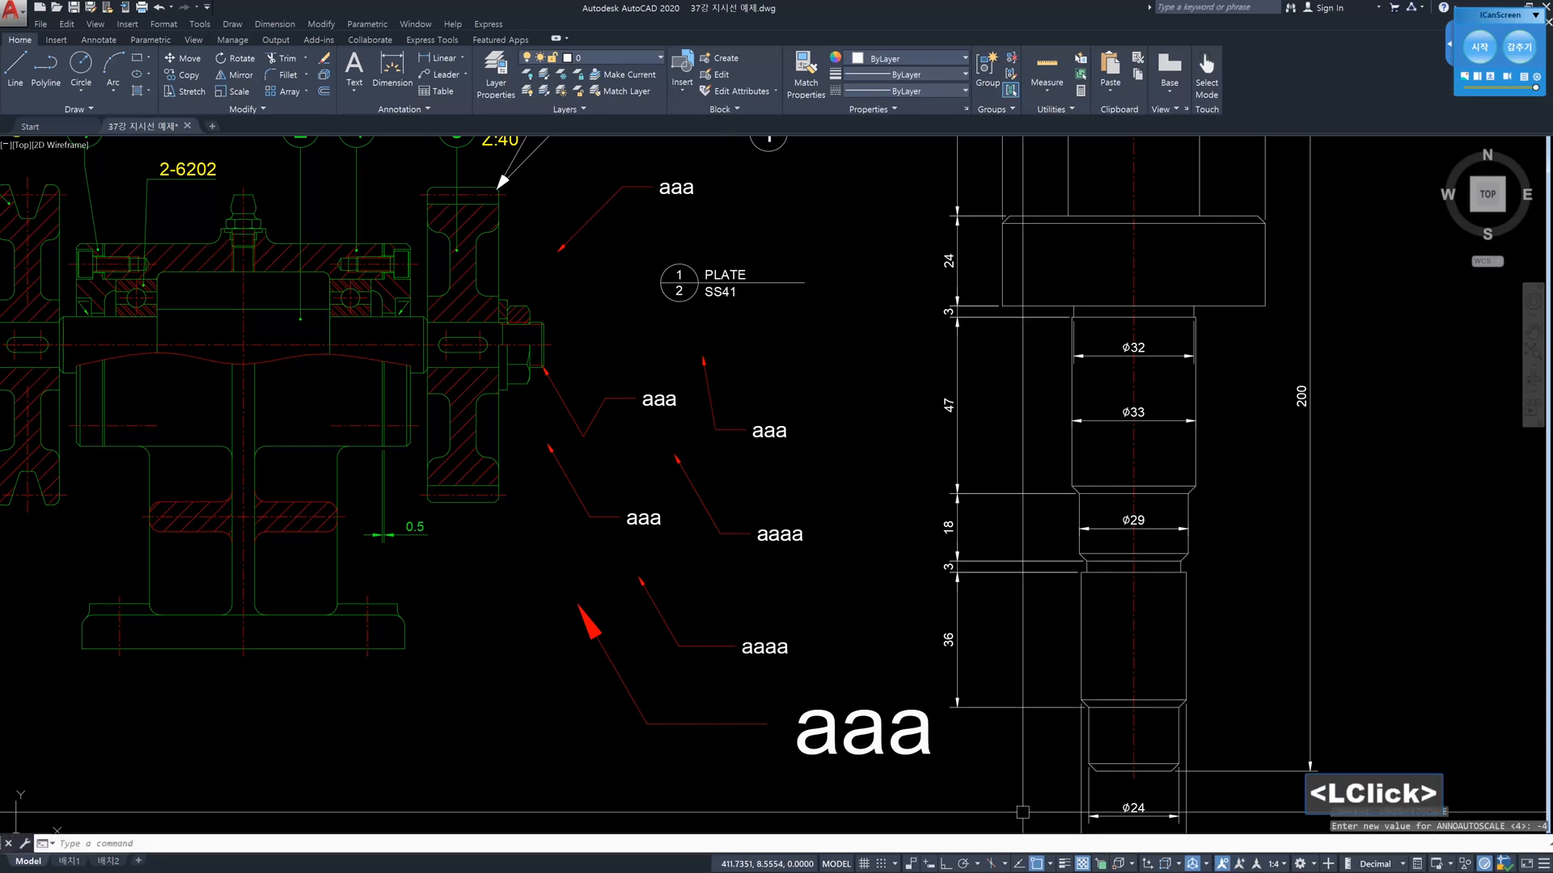
{"action": "left_click", "coordinate": [760, 723]}
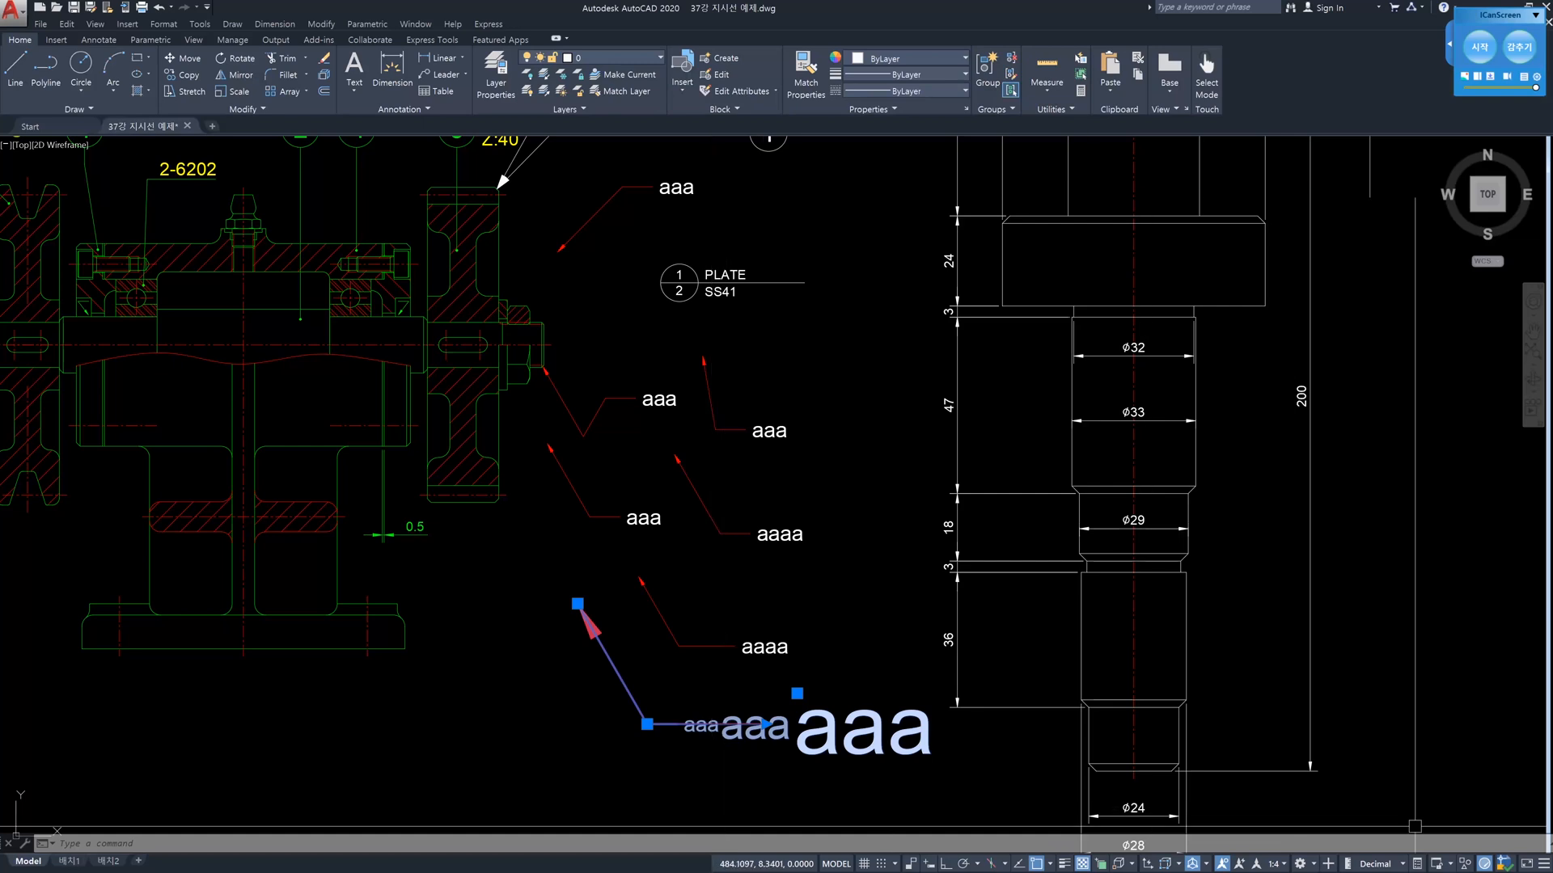
{"action": "key", "text": "Escape"}
Set the annotation scale of the current view to 1:1, followed by 1:2, to compare the annotative leader's sizes
{"action": "left_click", "coordinate": [1280, 864]}
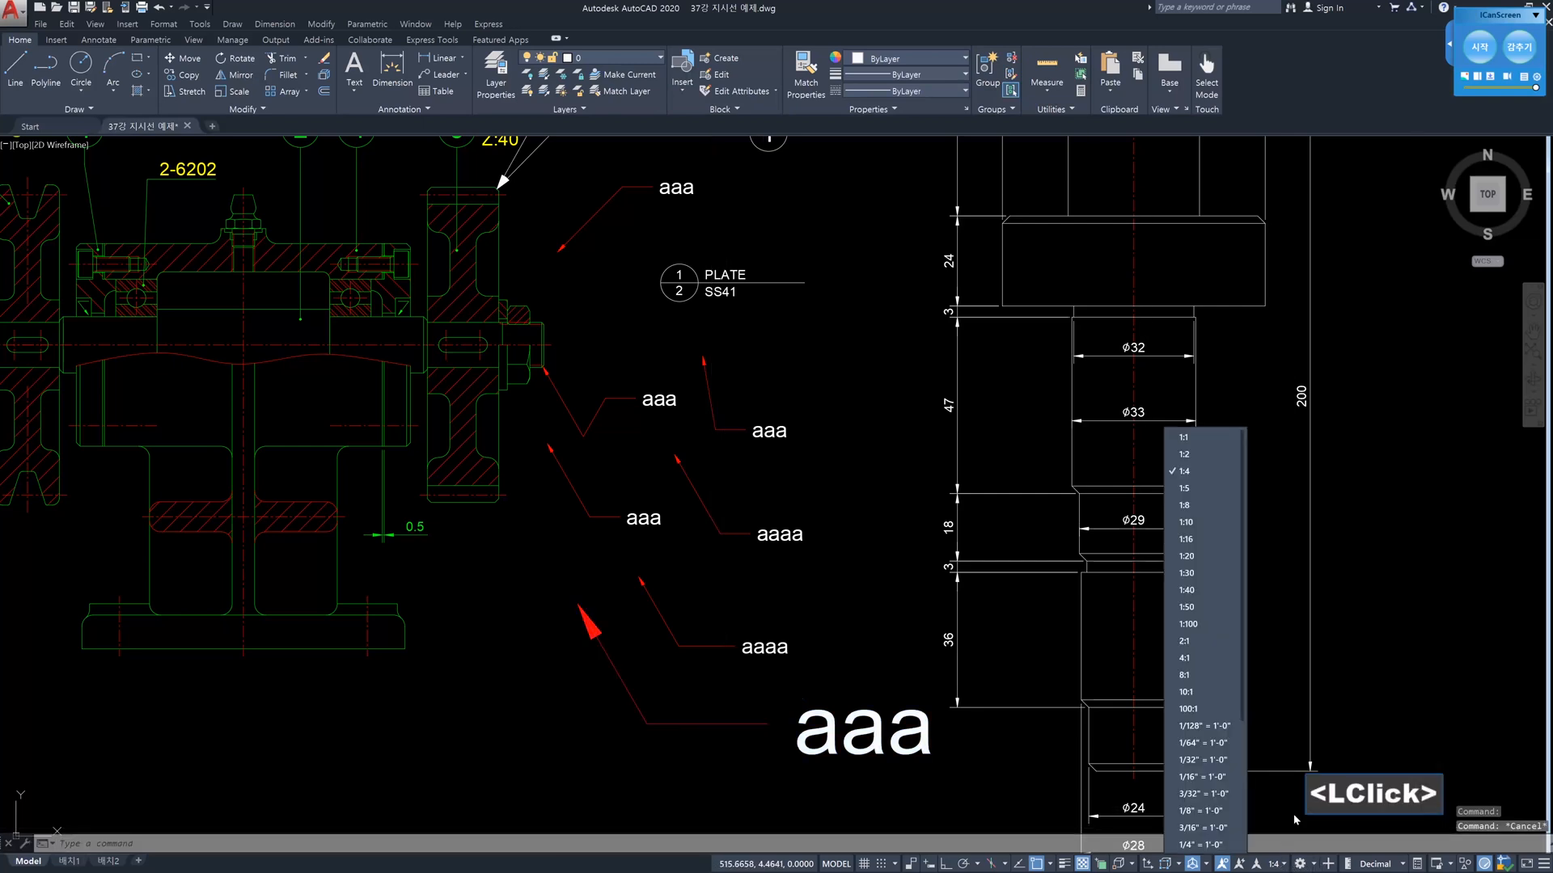
{"action": "left_click", "coordinate": [1211, 440]}
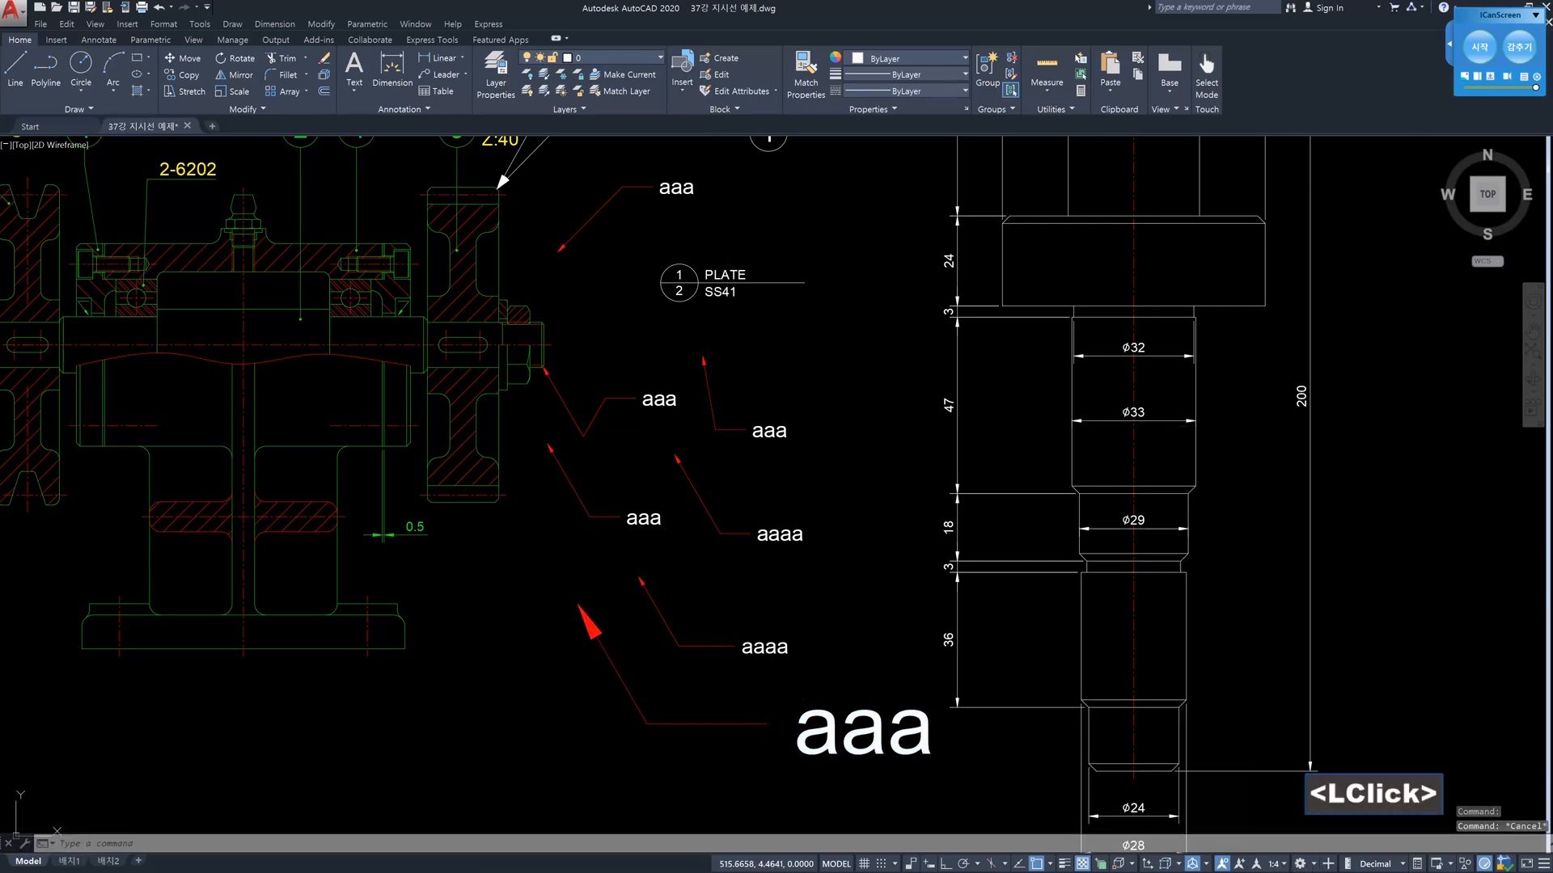
{"action": "left_click", "coordinate": [1283, 863]}
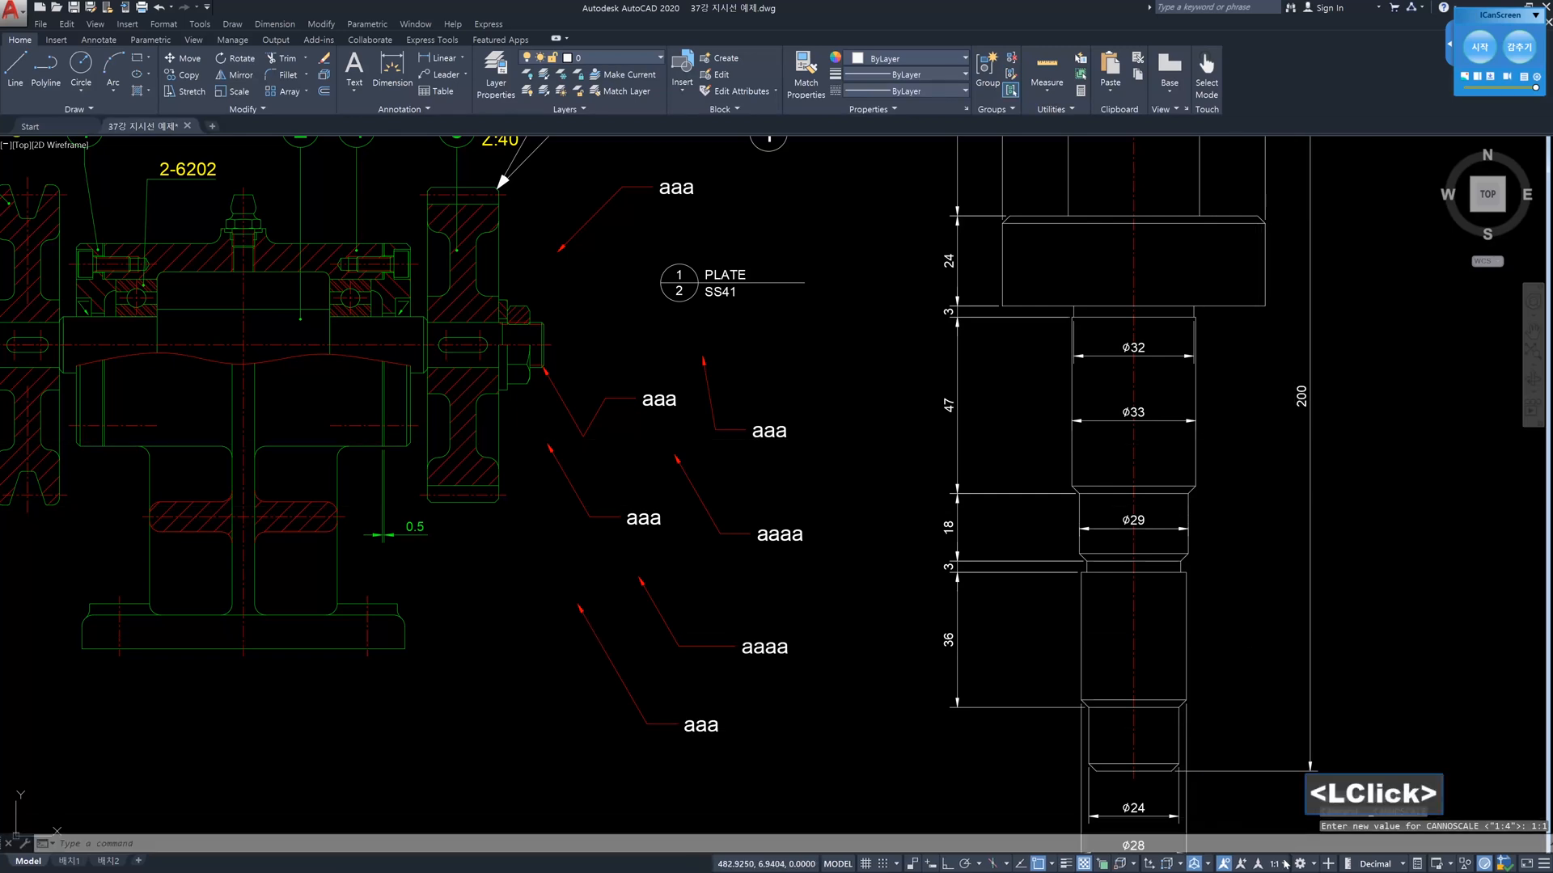
{"action": "left_click", "coordinate": [1215, 455]}
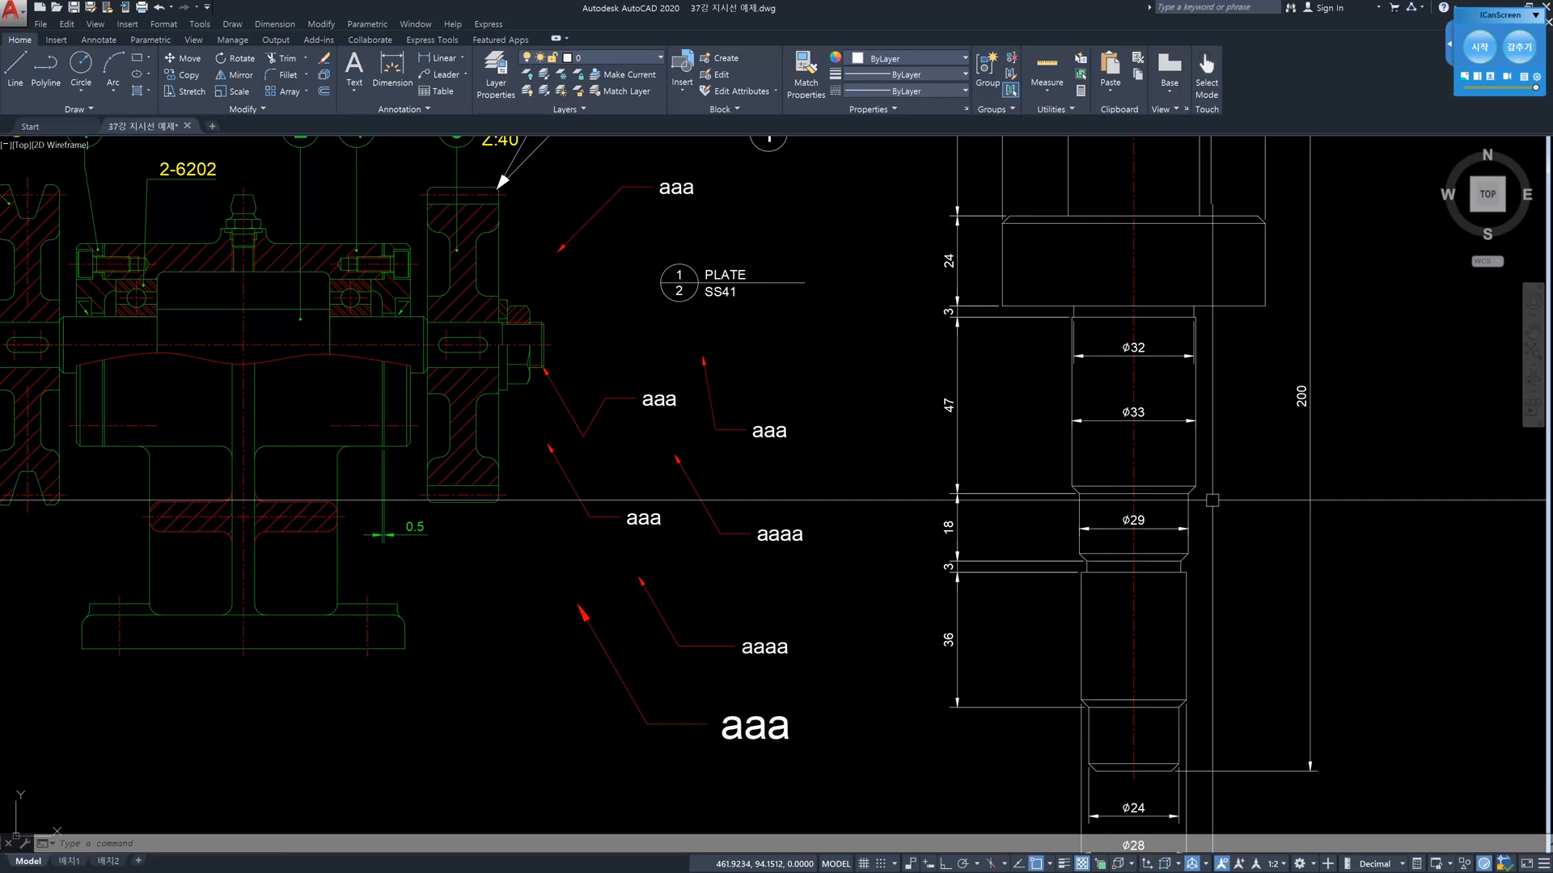
Set the annotation scale of the current view back to 1:1
{"action": "left_click", "coordinate": [1275, 864]}
{"action": "left_click", "coordinate": [1205, 440]}
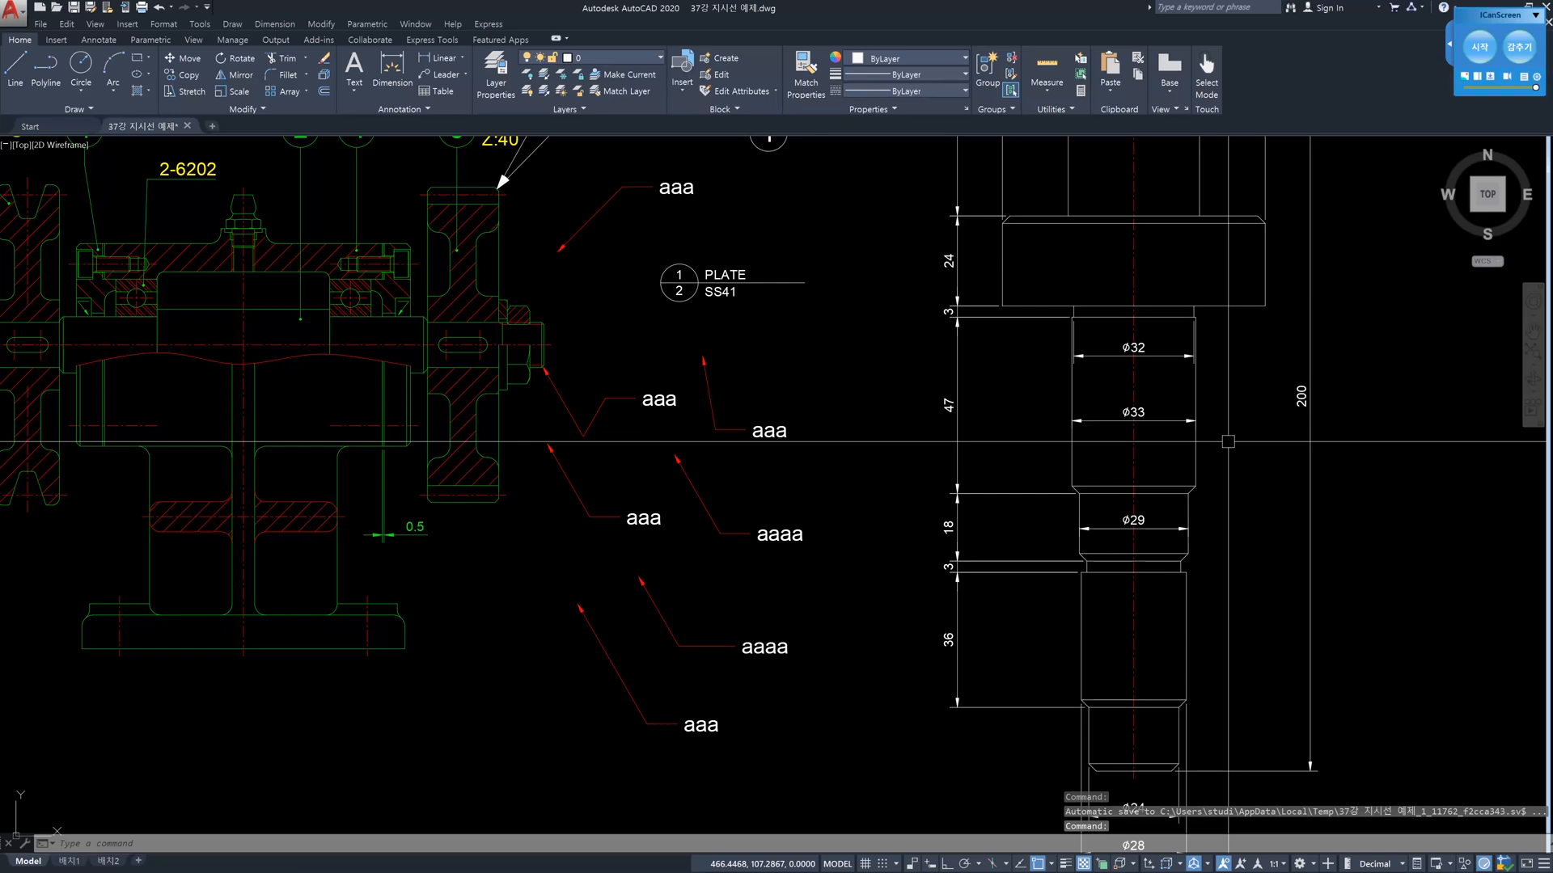
Open the multileader style "Copy of 지시선" for modification and examine its content settings
{"action": "type", "text": "mls"}
{"action": "key", "text": "Return"}
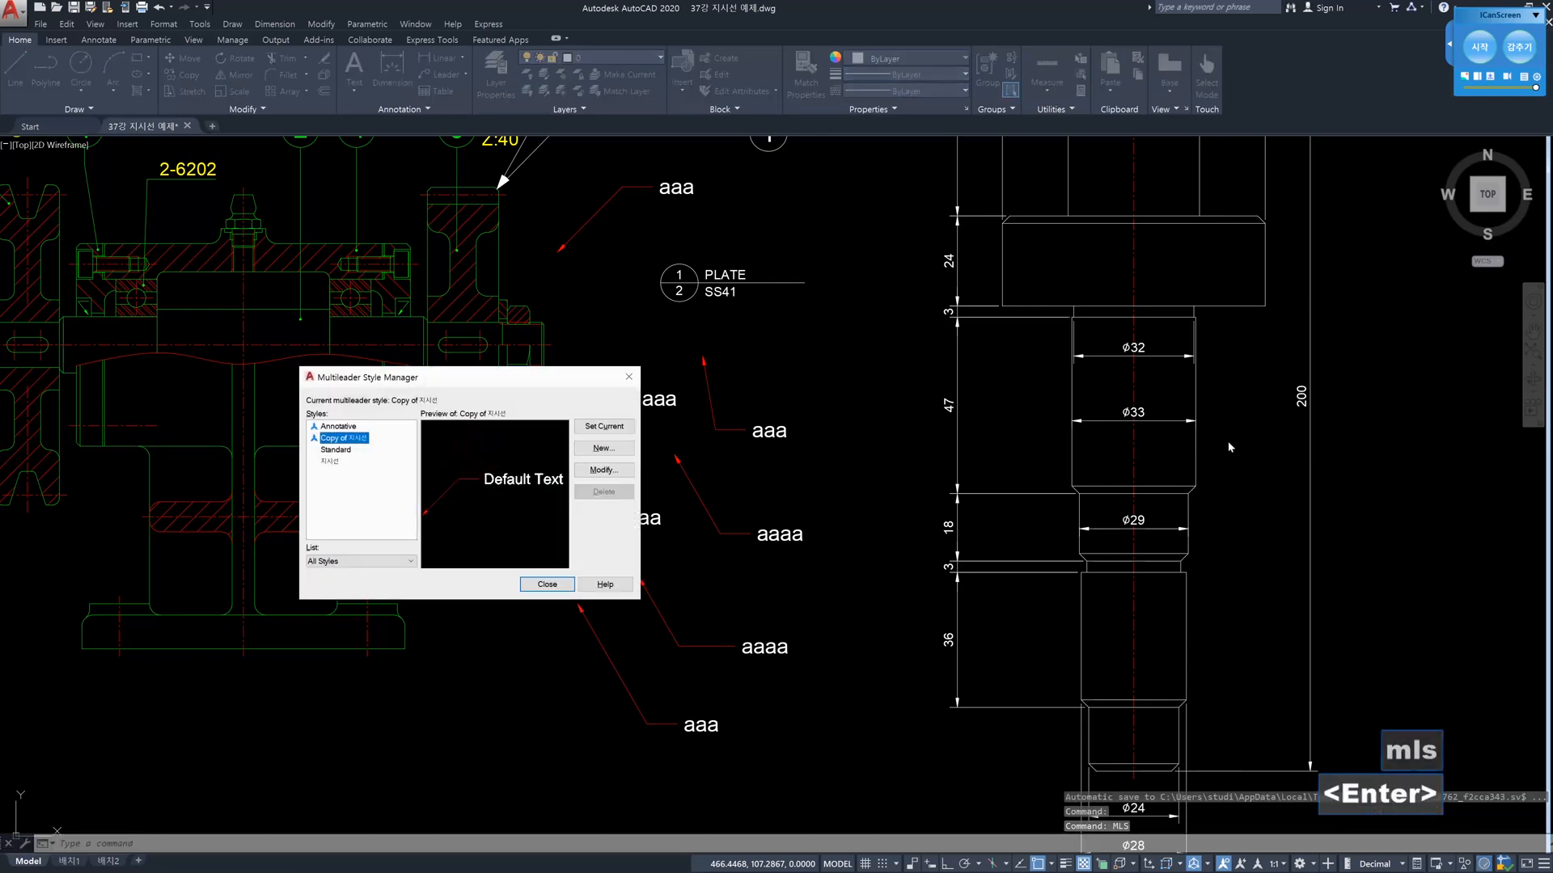
{"action": "left_click", "coordinate": [604, 470]}
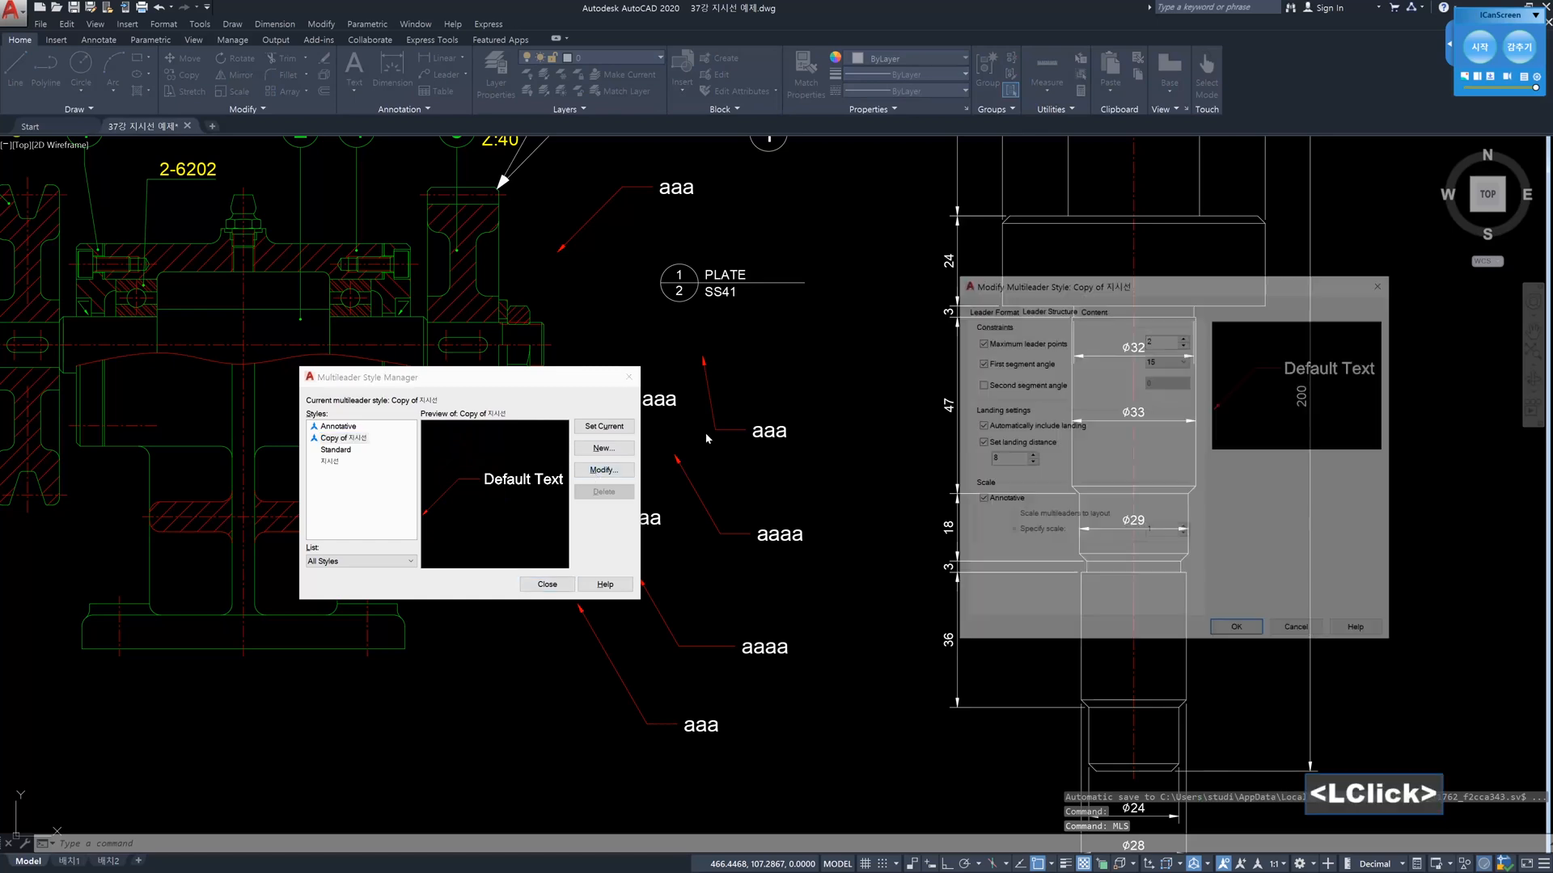
{"action": "left_click", "coordinate": [1091, 309]}
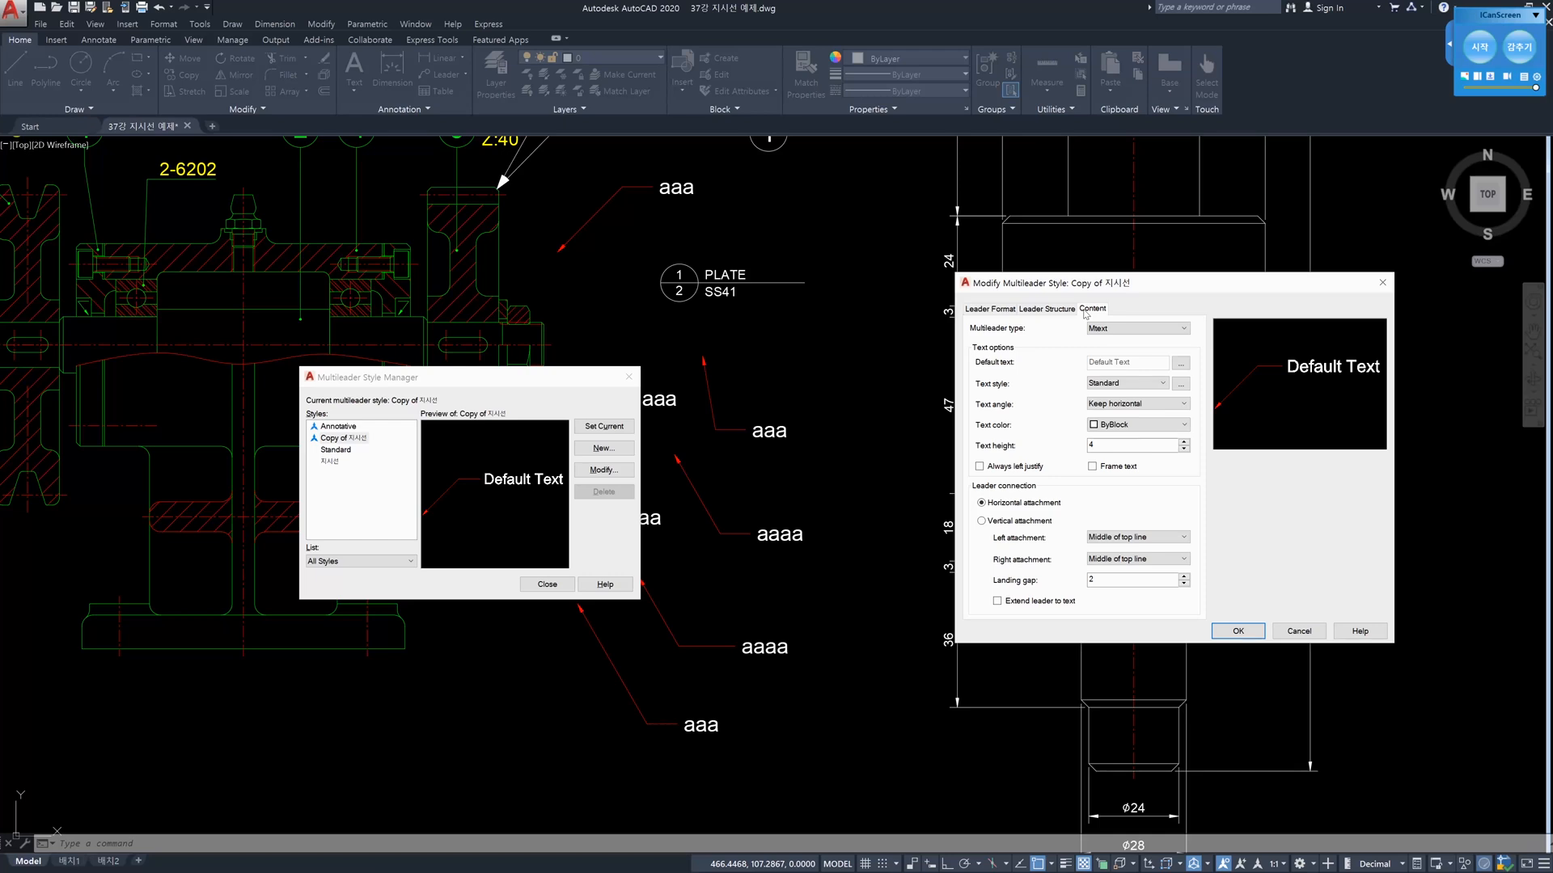
Switch the style's multileader type to Block and return it to Mtext to compare the content options
{"action": "left_click", "coordinate": [1120, 331]}
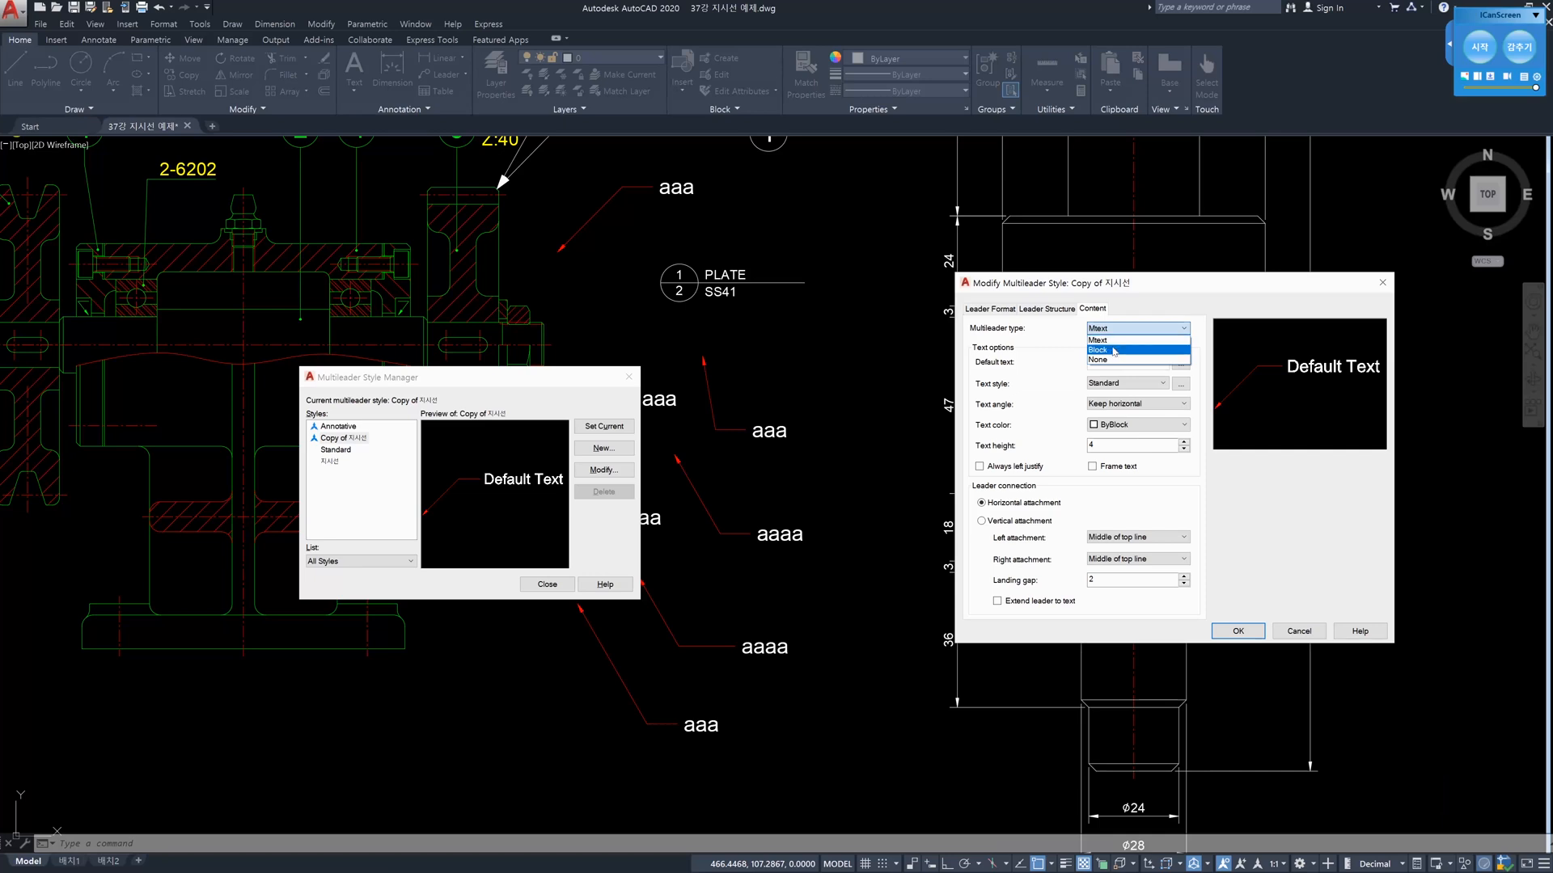
{"action": "left_click", "coordinate": [1114, 350]}
{"action": "left_click", "coordinate": [1136, 330]}
{"action": "left_click", "coordinate": [1133, 344]}
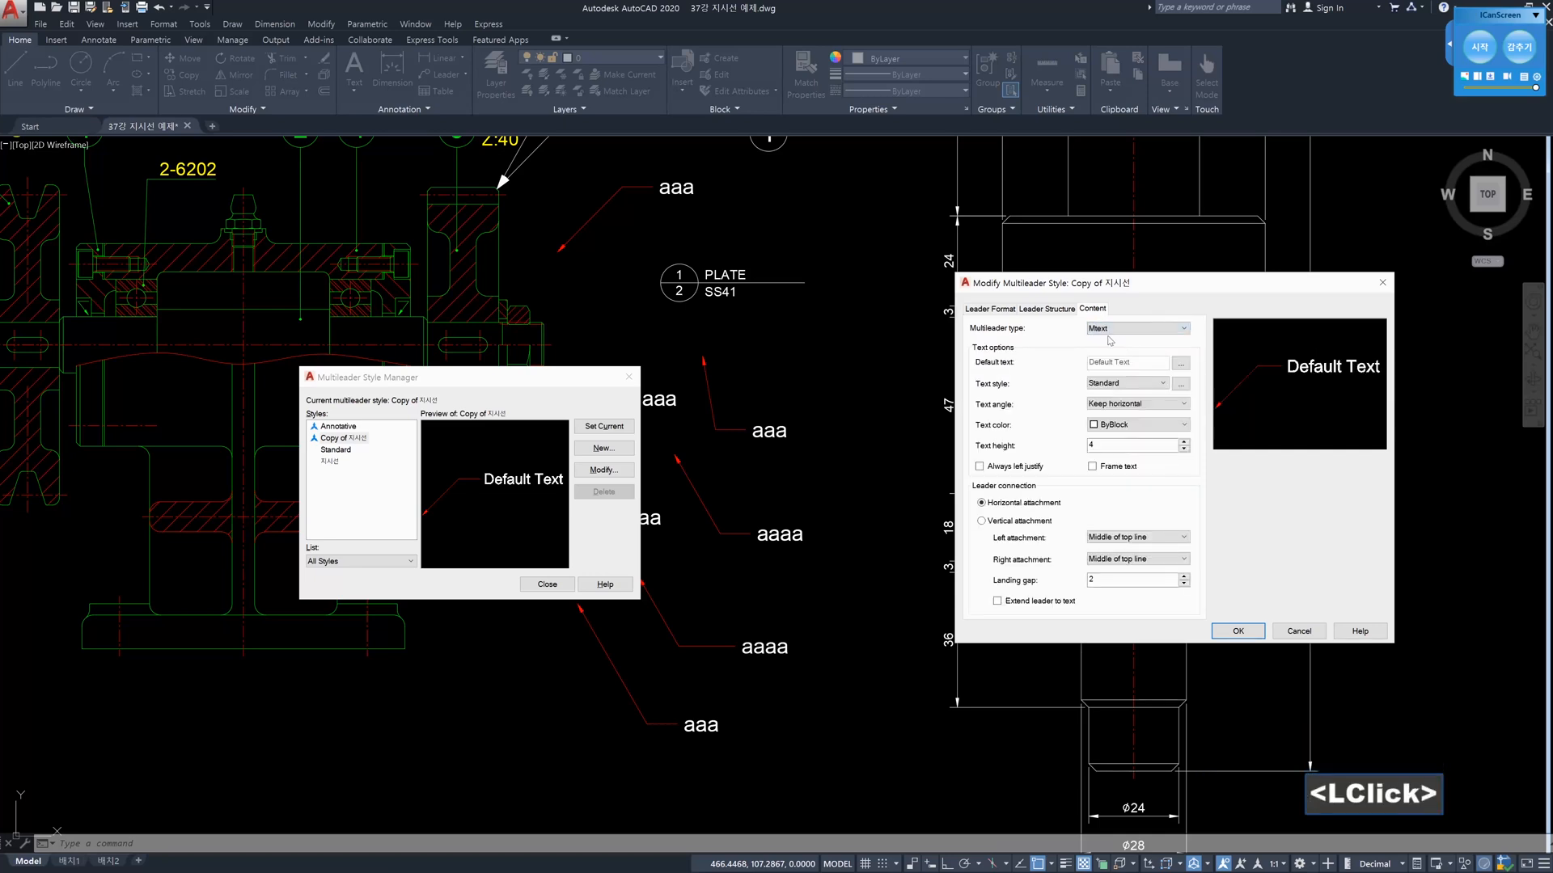